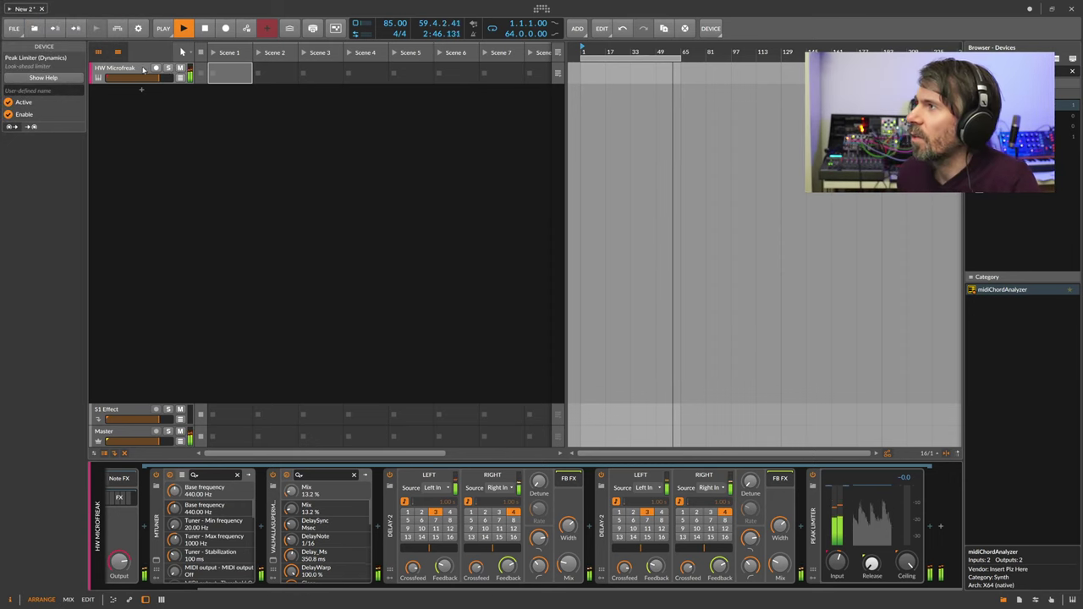
Add an audio track below HW Microfreak and set its input to HW Microfreak (POST)
click(133, 71)
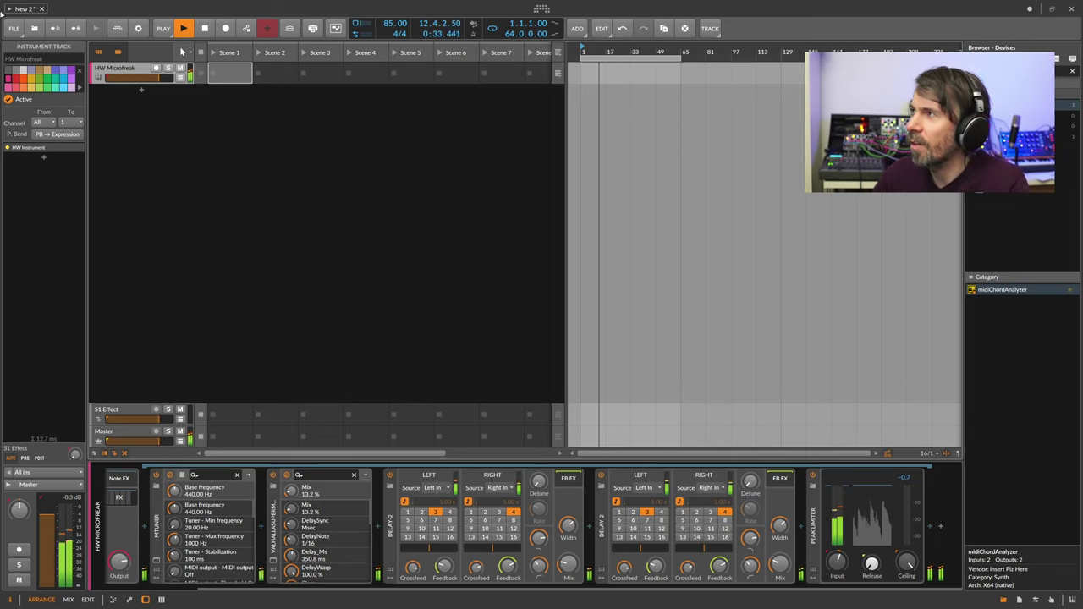
click(141, 89)
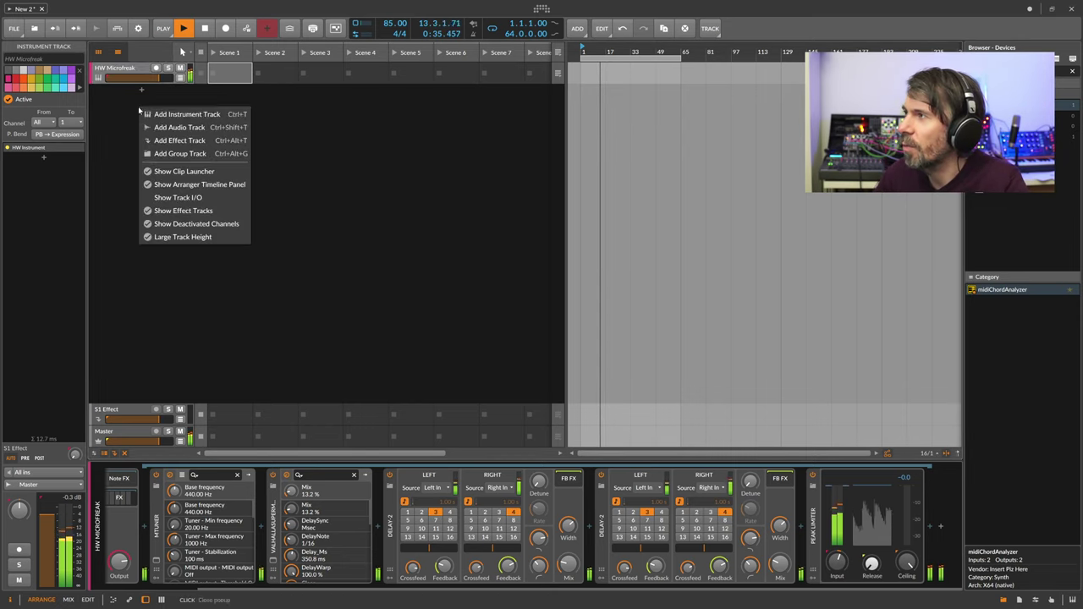
click(156, 127)
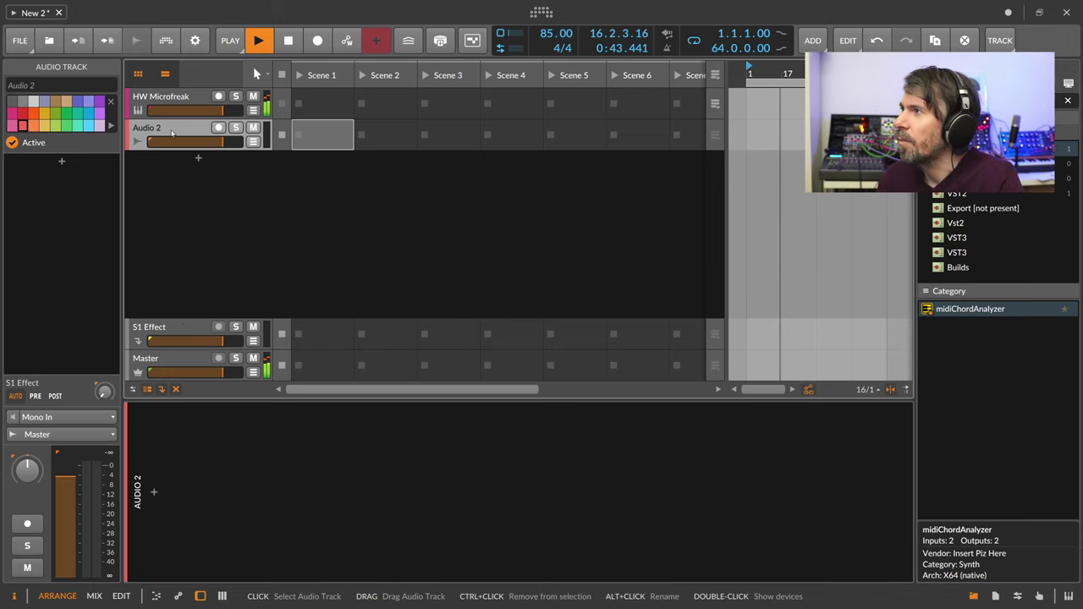
click(63, 416)
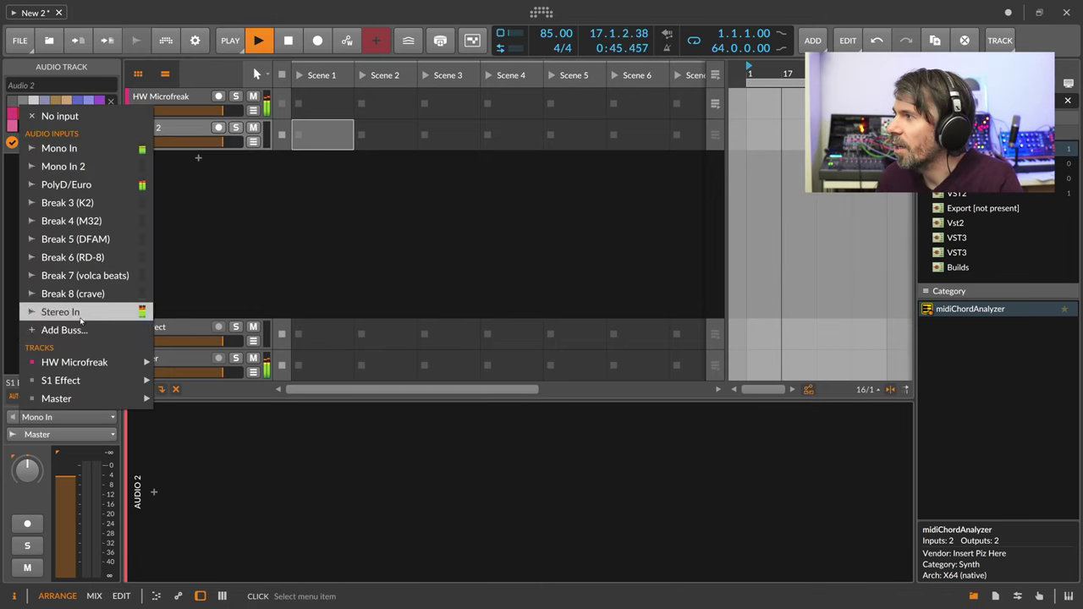
mouse_move(80, 362)
click(203, 380)
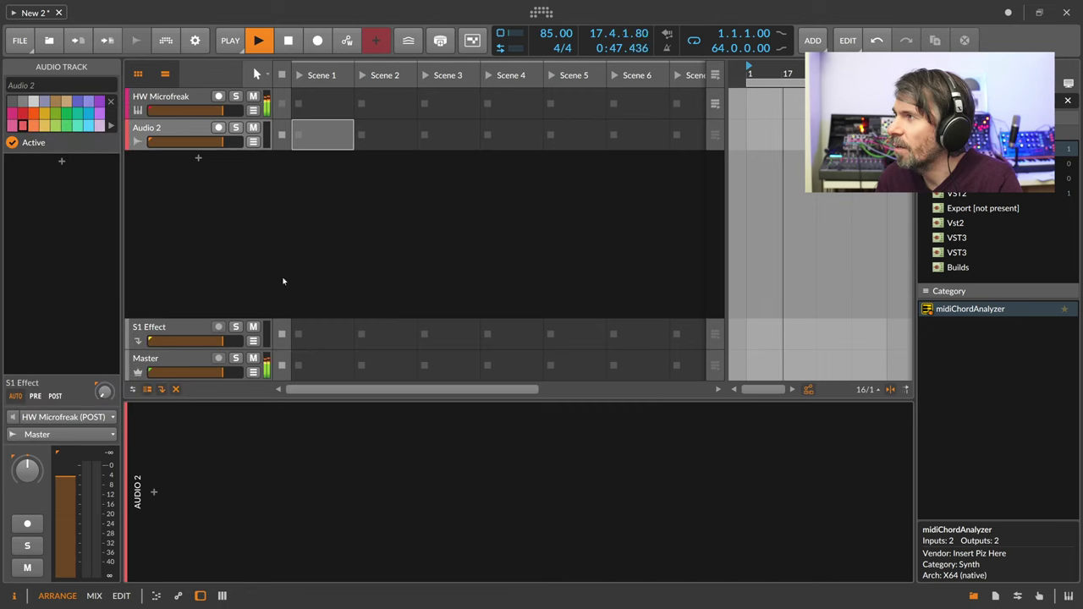
Turn the Audio 2 volume all the way down and record an audio clip into its Scene 1 slot
drag(227, 148, 145, 149)
click(218, 127)
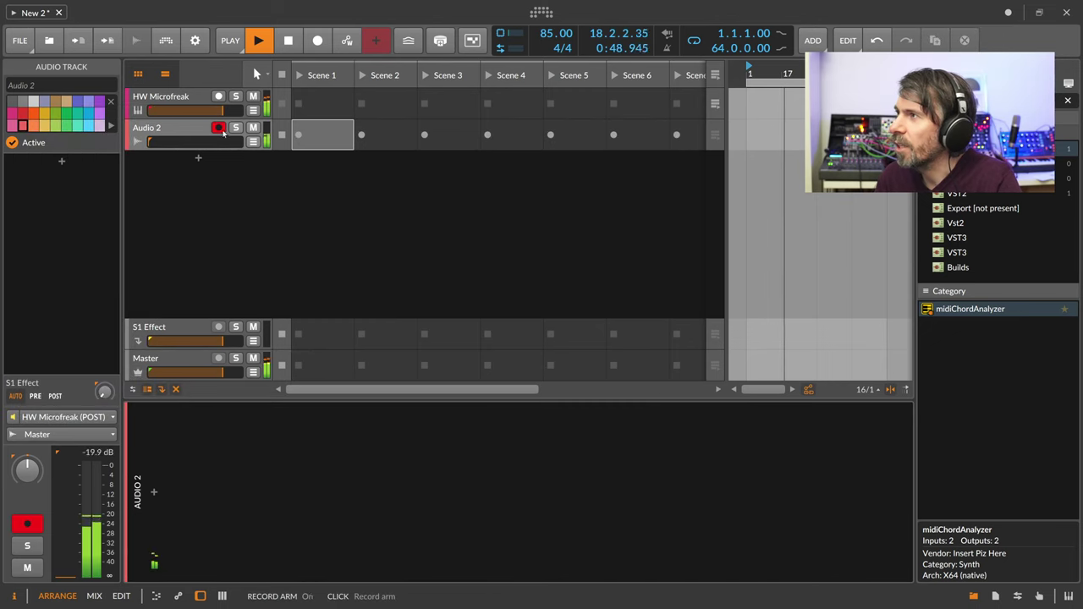
click(307, 144)
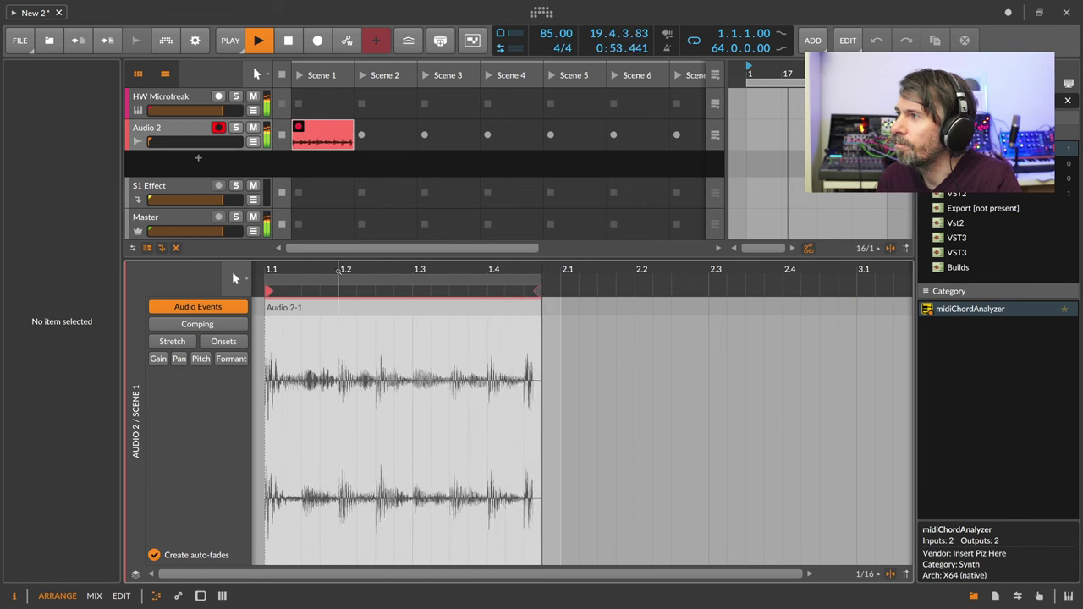
Examine the device chain of the HW Microfreak track from the hardware instrument through its effects
click(199, 102)
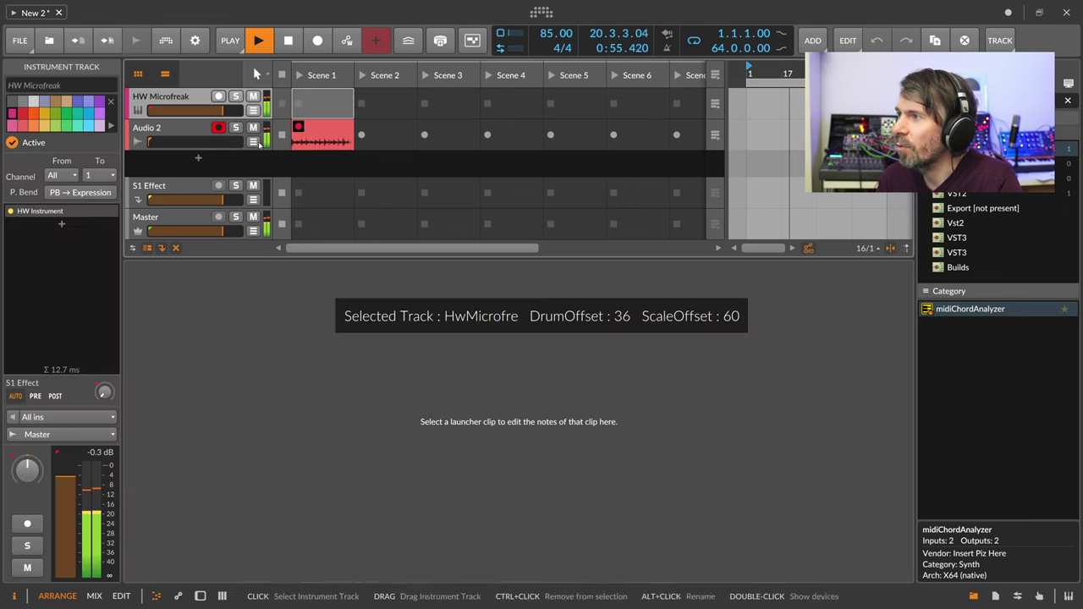
key(d)
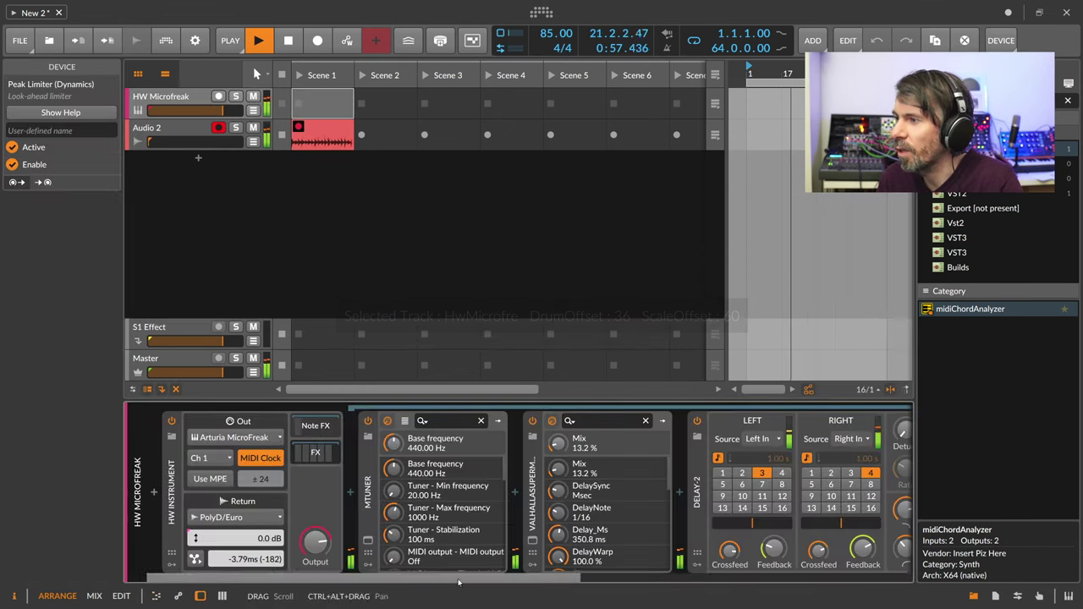
drag(460, 579, 508, 575)
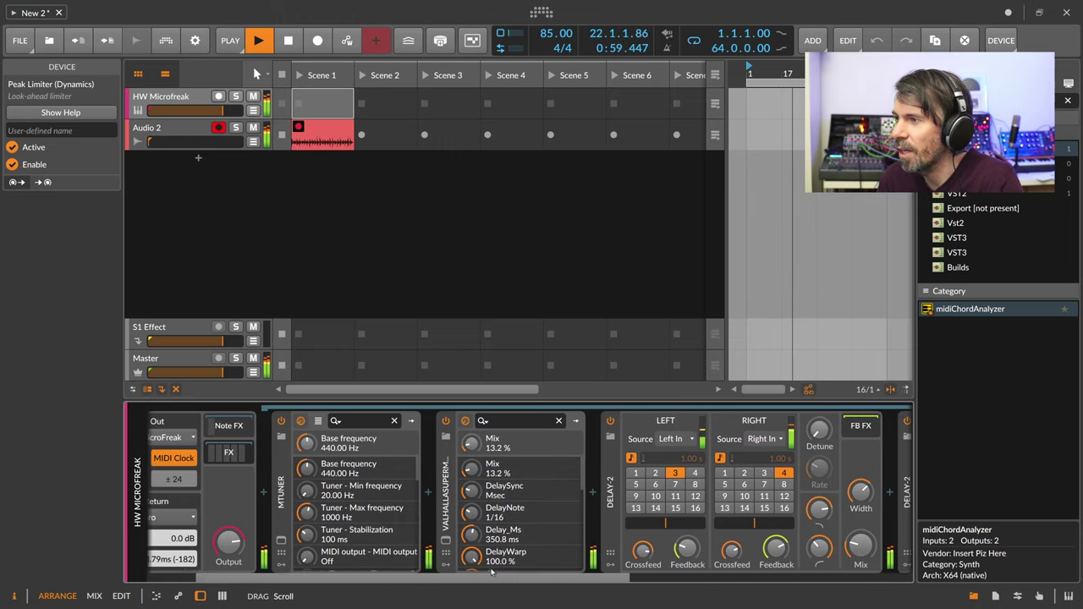
drag(406, 579, 304, 571)
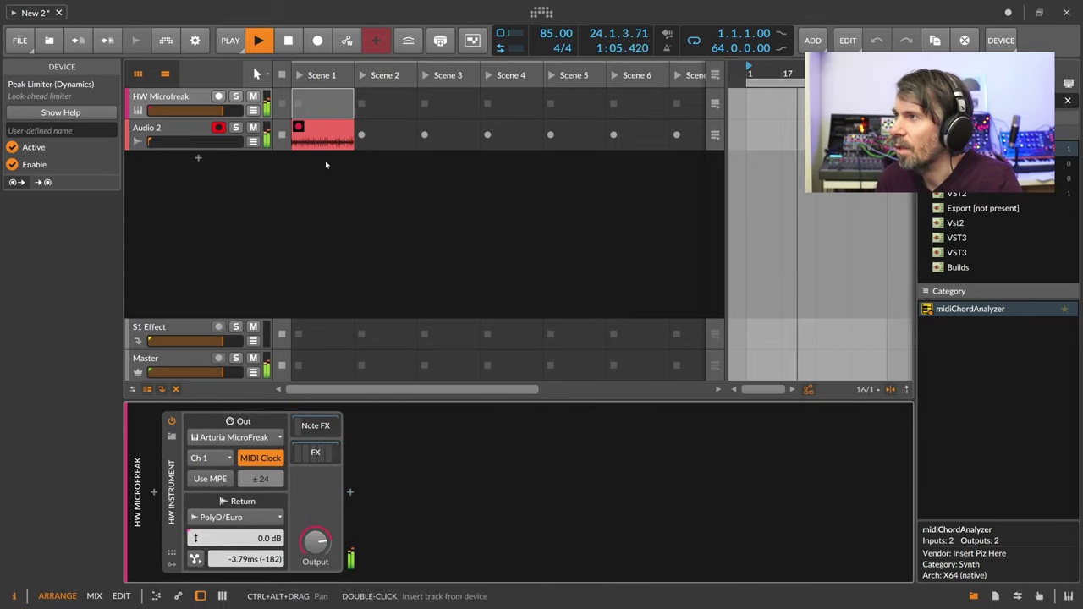
Open the Audio 2 clip in the detail editor and view the full length of the recording
double_click(326, 146)
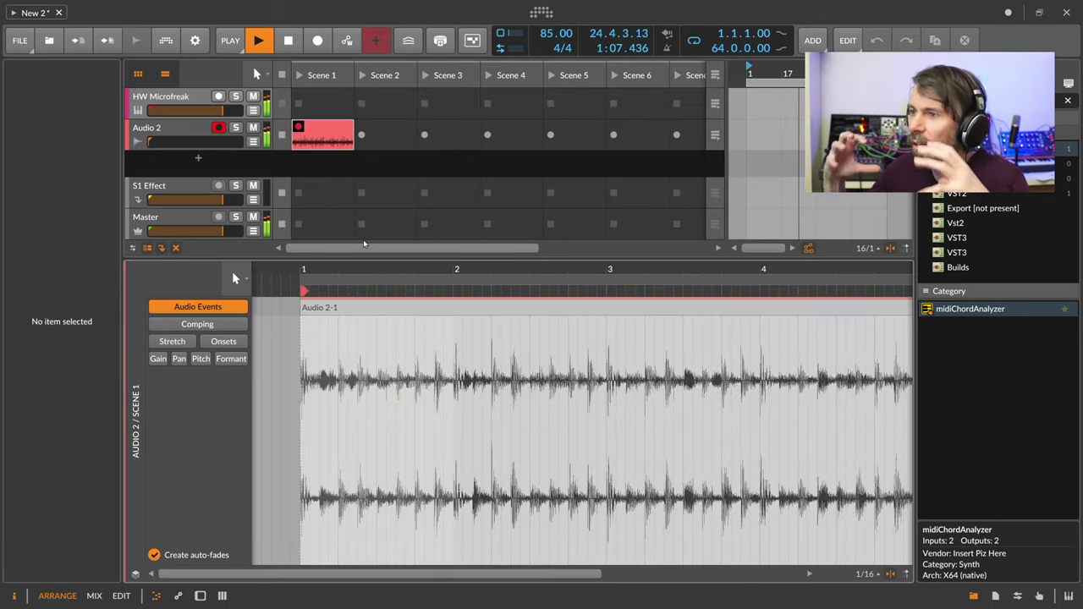
drag(375, 269, 377, 307)
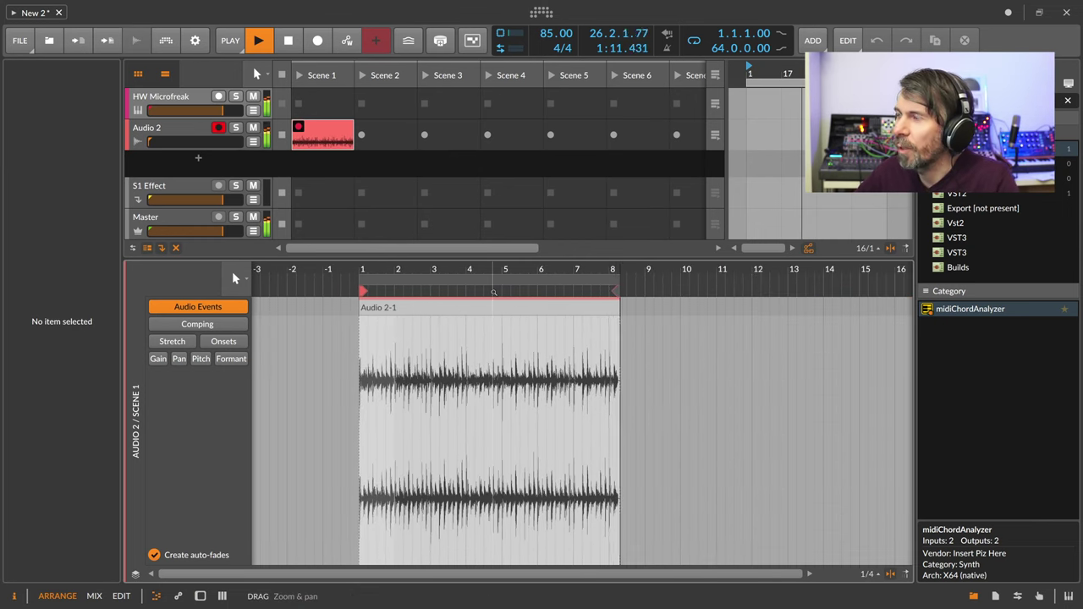
drag(493, 292, 488, 274)
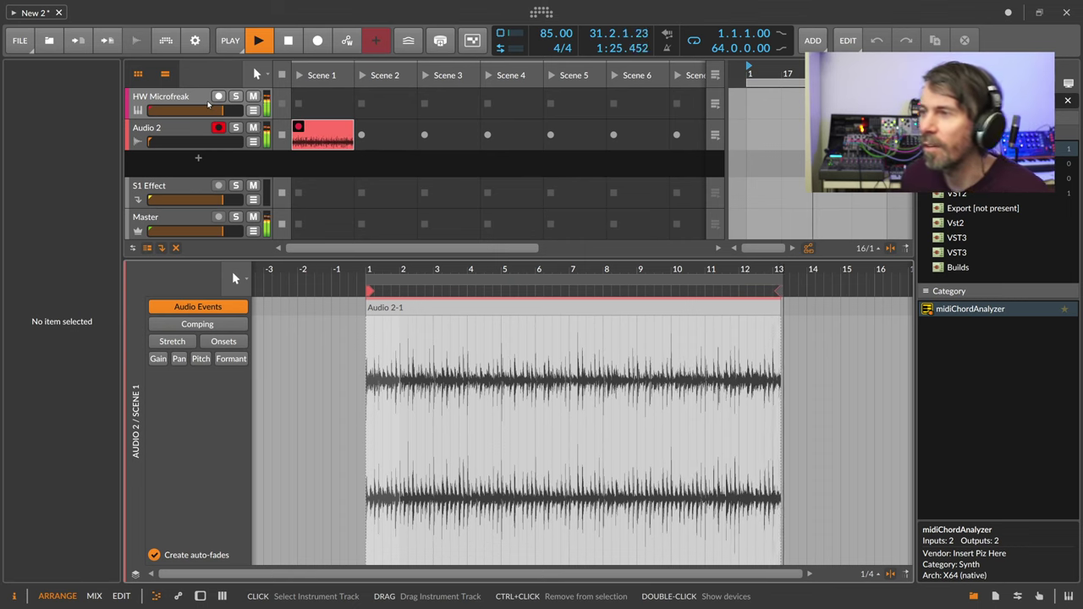
drag(406, 284, 397, 268)
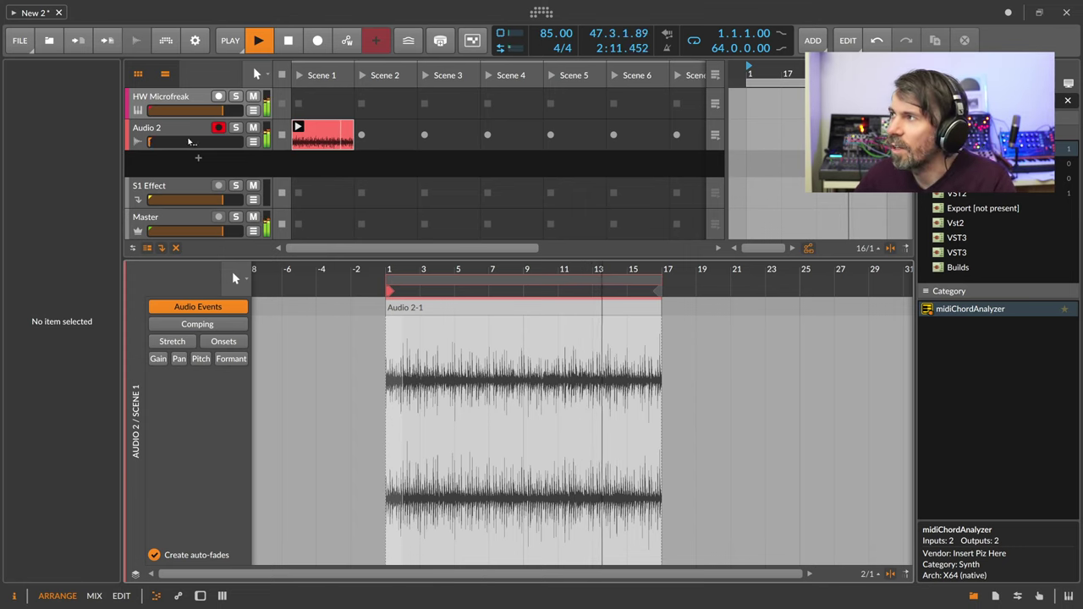
Compare the HW Microfreak and Audio 2 tracks and inspect the recorded clip's properties
click(194, 140)
click(188, 98)
click(203, 136)
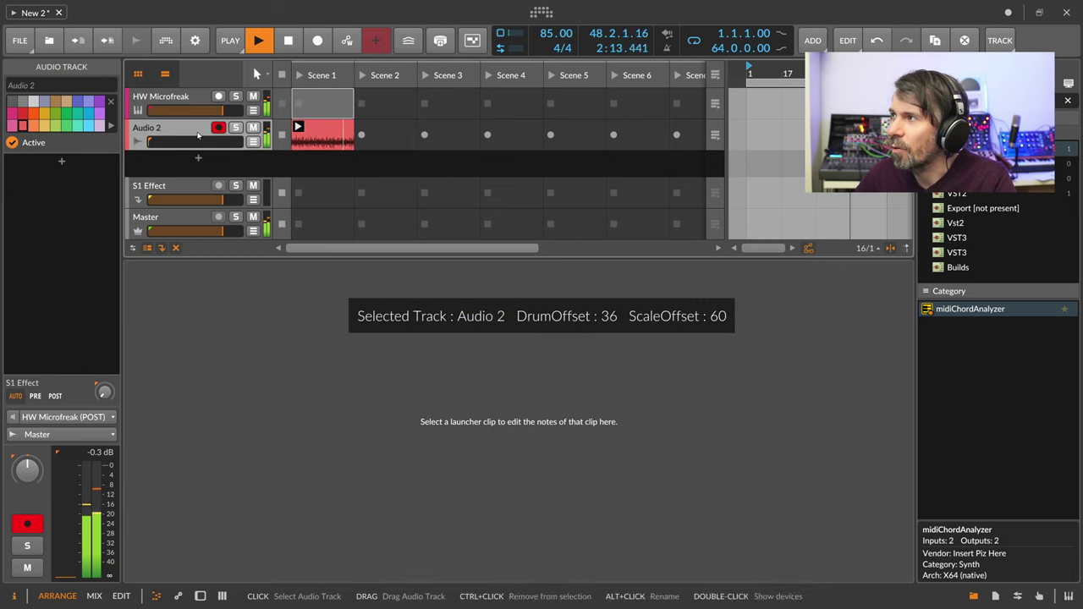
click(323, 141)
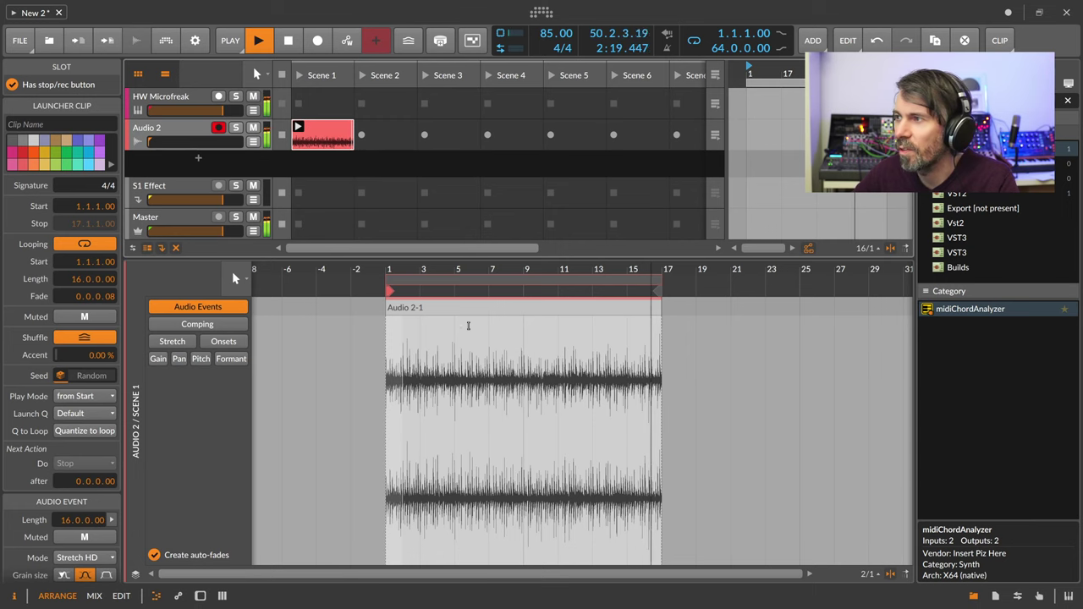
click(185, 132)
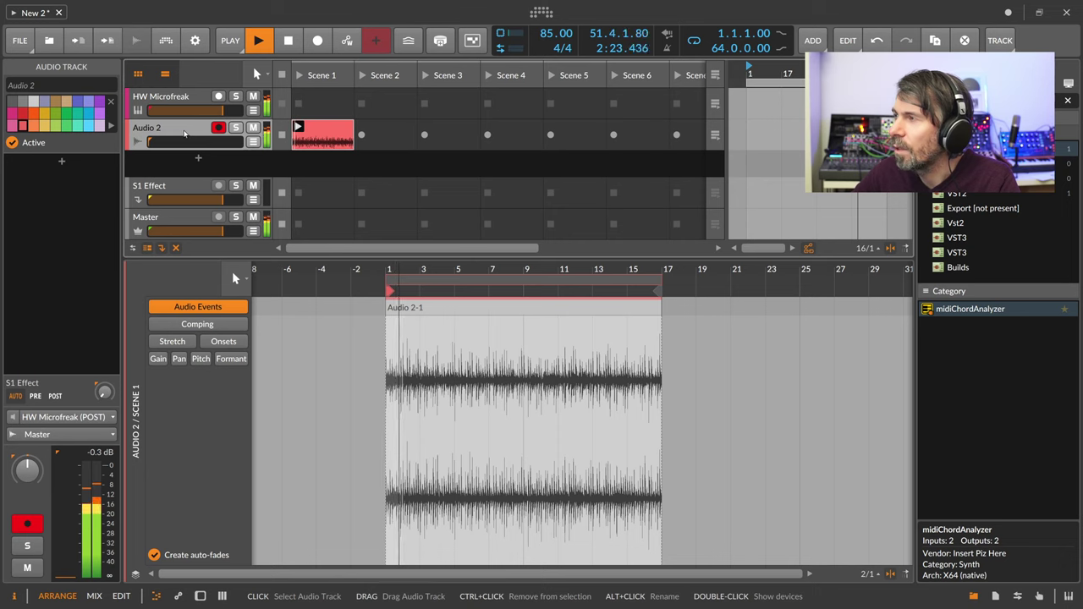
Delete the recorded clip from the Scene 1 slot of Audio 2
click(323, 145)
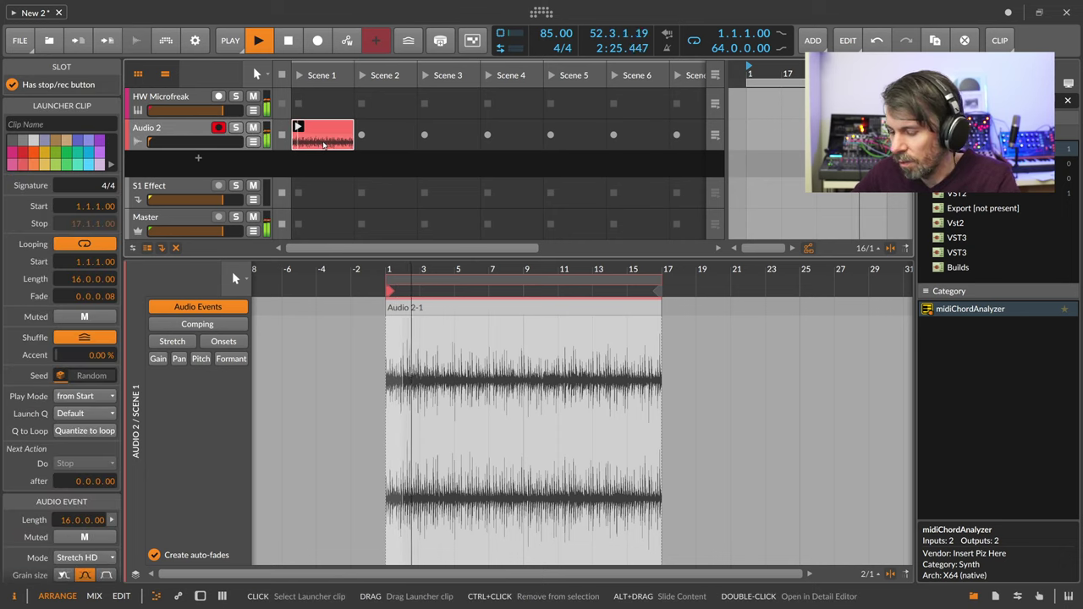
key(Delete)
click(195, 130)
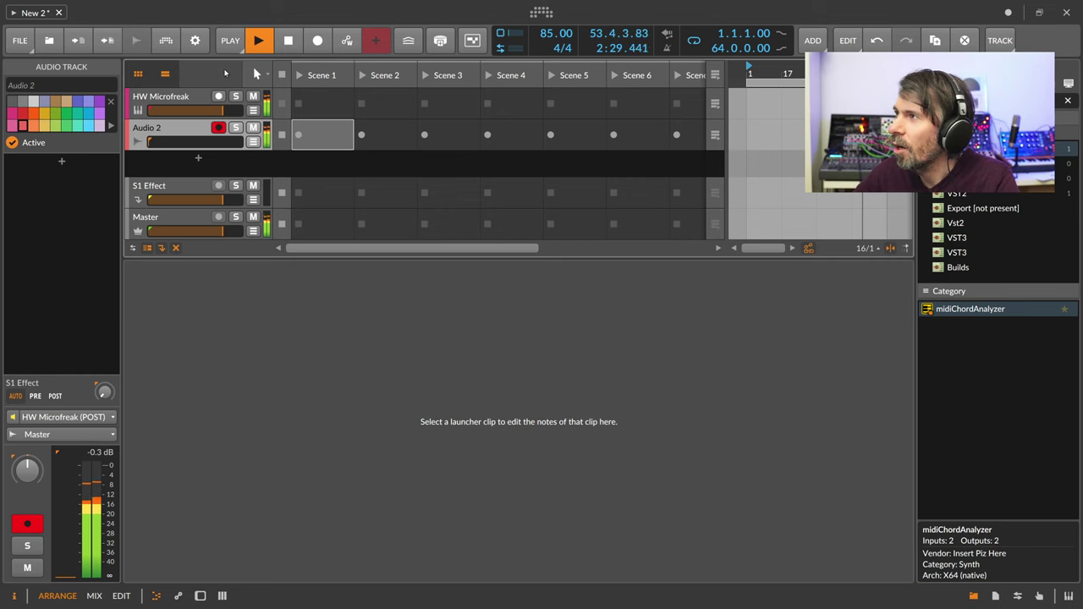
Review the post recording action and delay settings, including the list of available actions
click(230, 39)
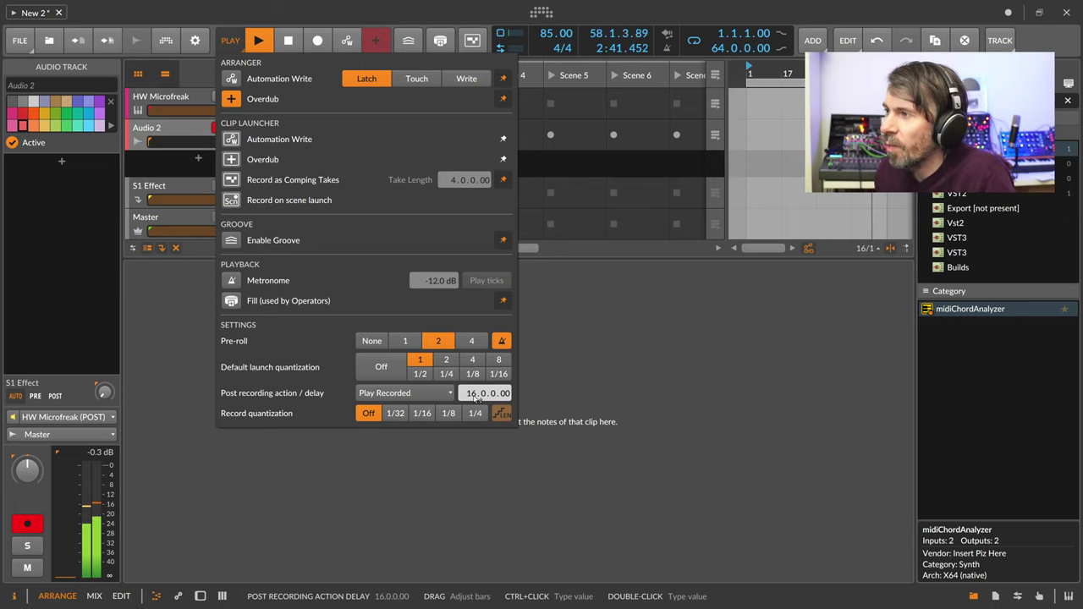
click(663, 273)
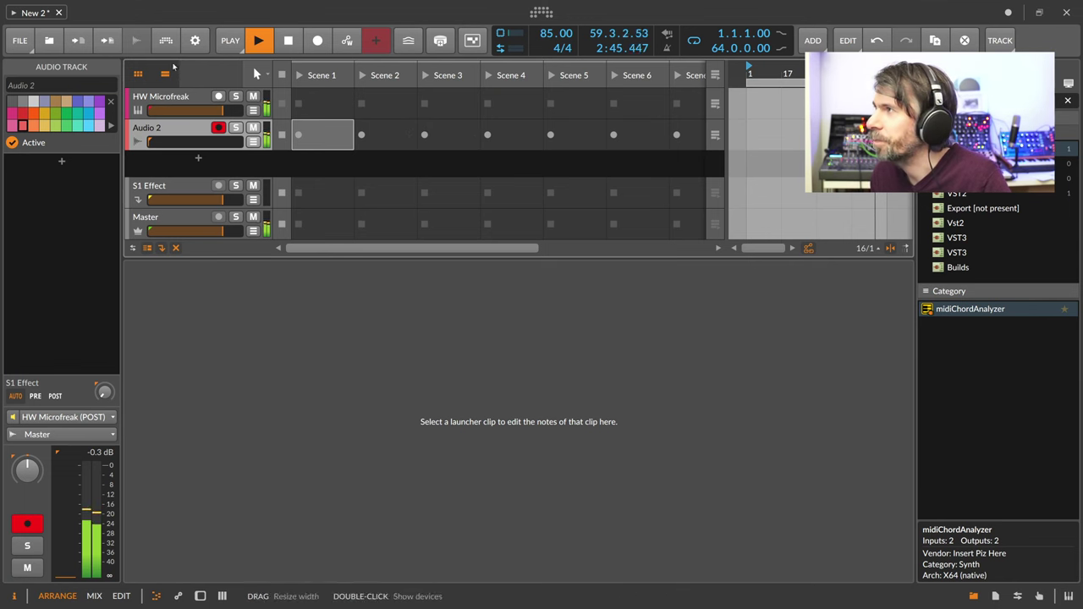
click(230, 40)
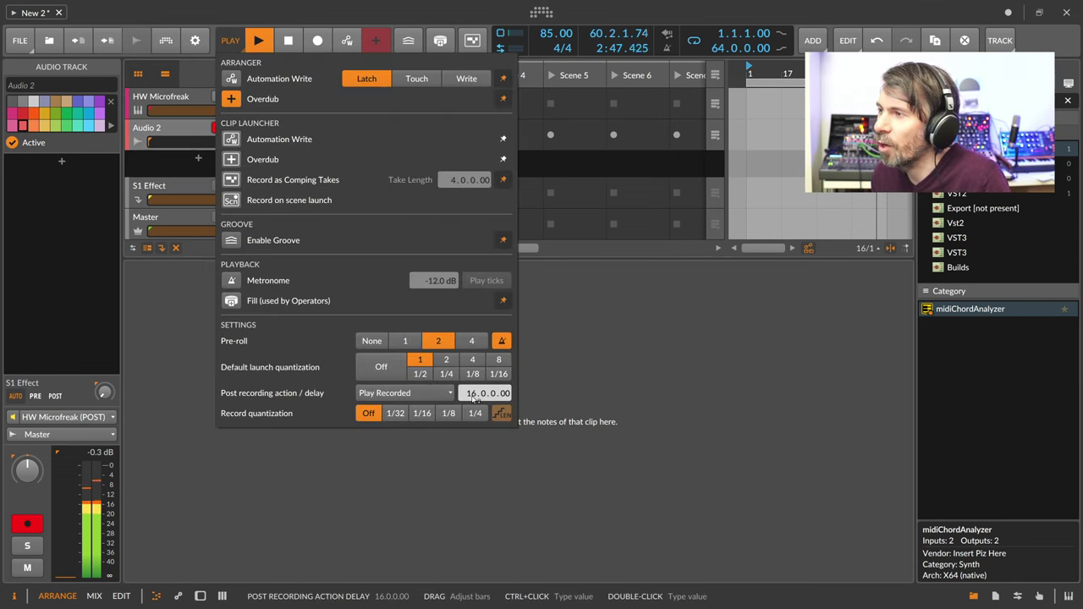
click(382, 394)
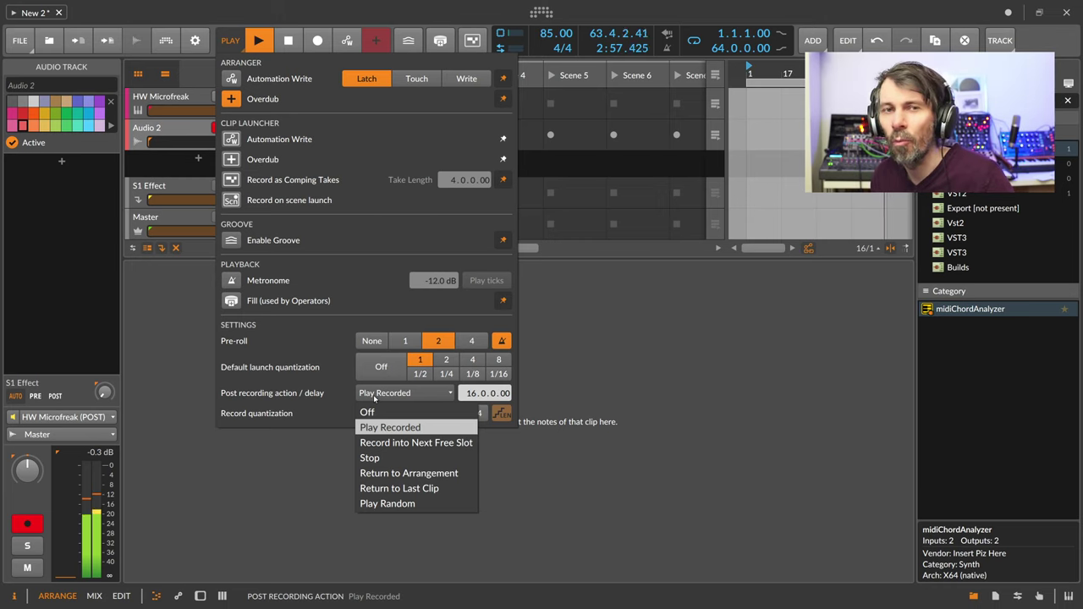
click(328, 388)
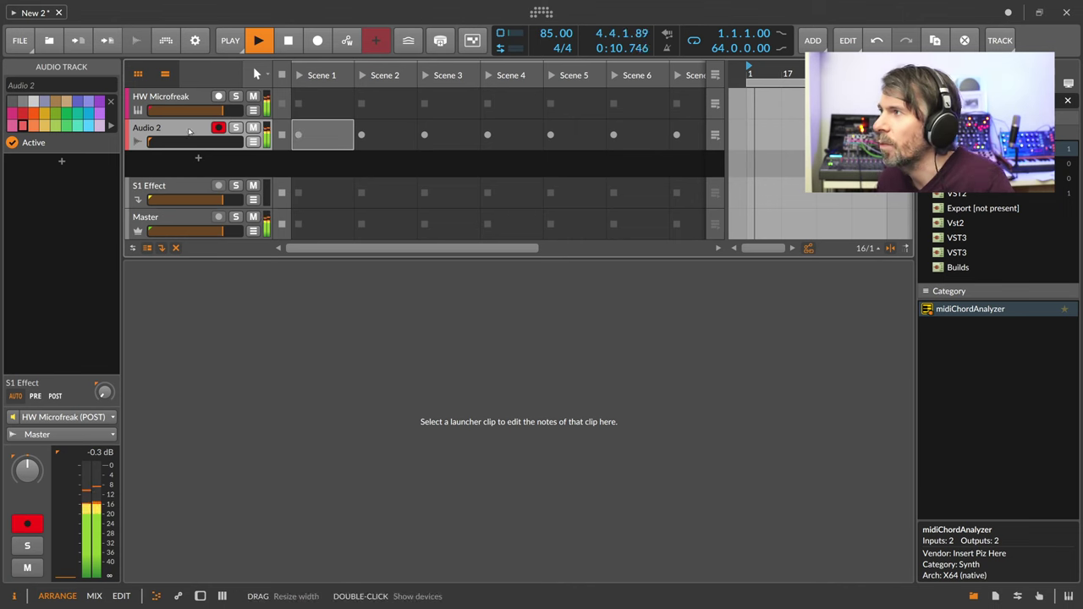
Show the device chain, add an instrument track and search the presets for "polisphere"
click(174, 116)
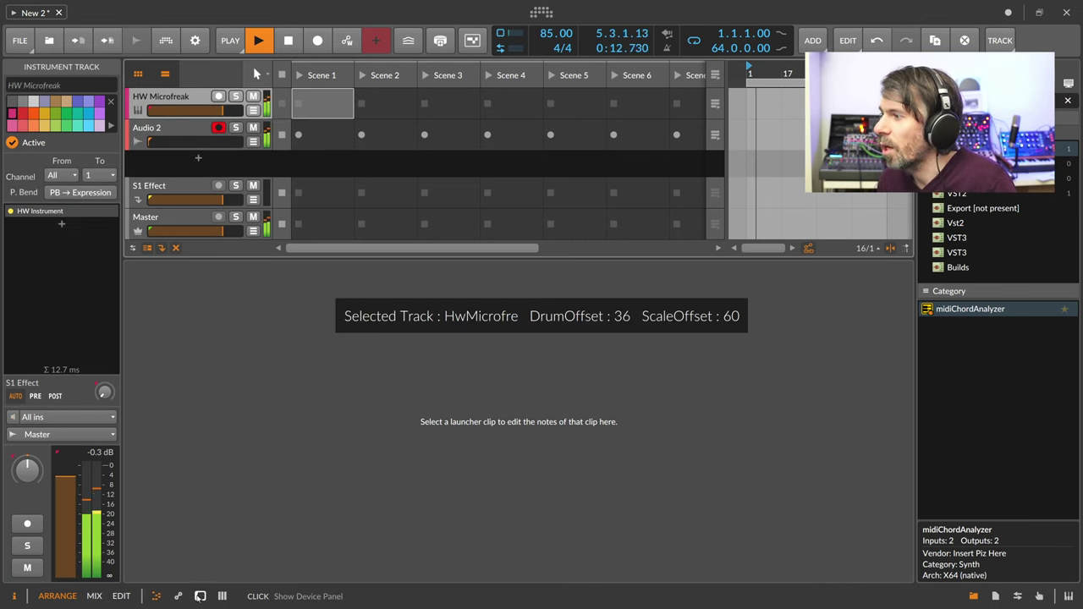
click(200, 596)
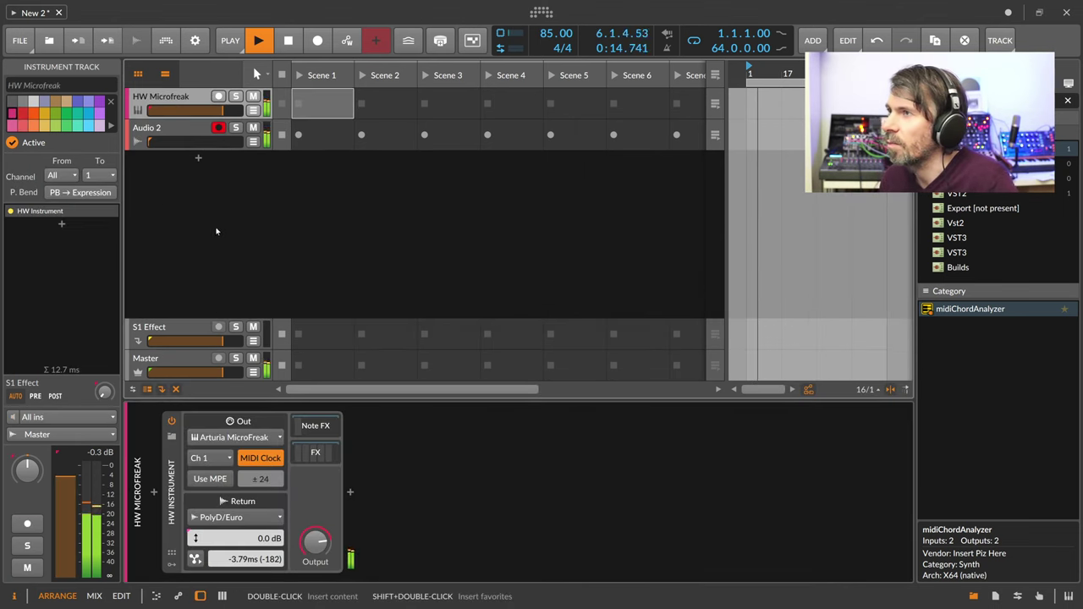
double_click(211, 160)
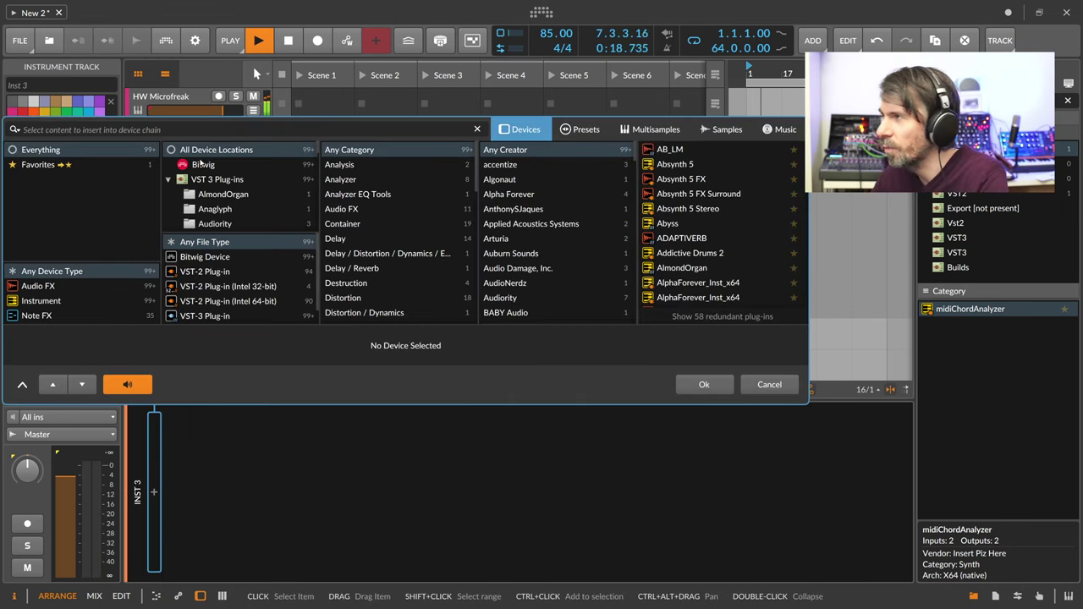
text(poli)
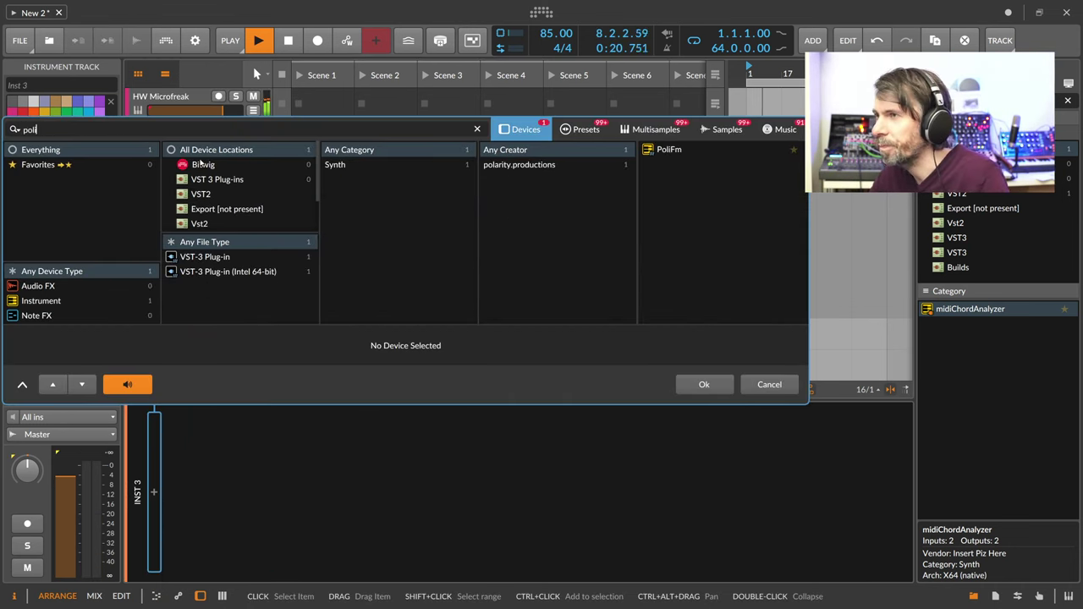
text(sphere)
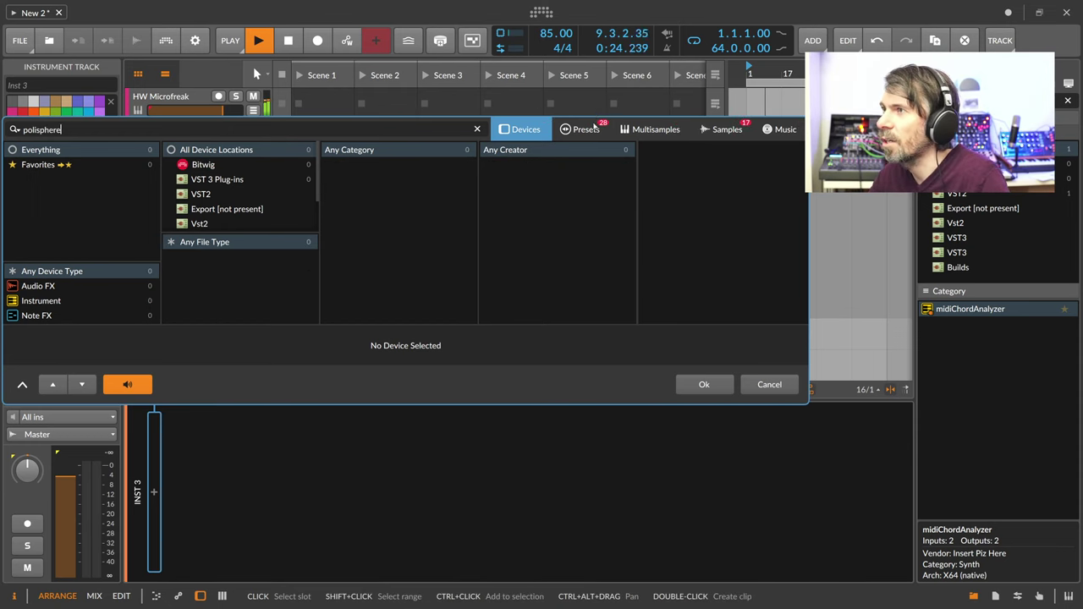
click(580, 129)
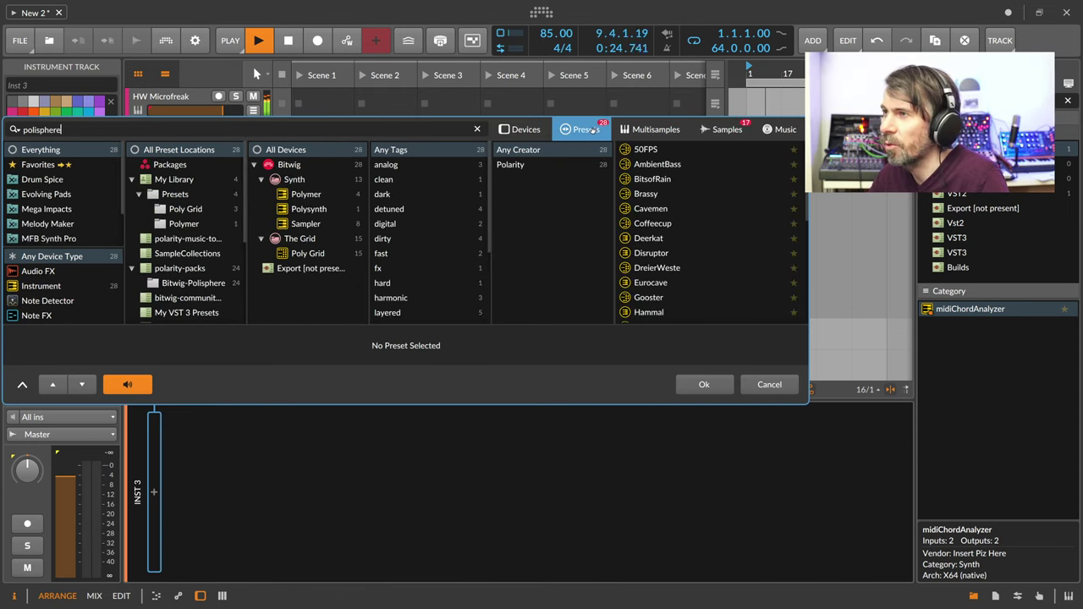
Load the Sampler preset Narwig on the new instrument track and record a note clip into its Scene 1 slot
click(309, 224)
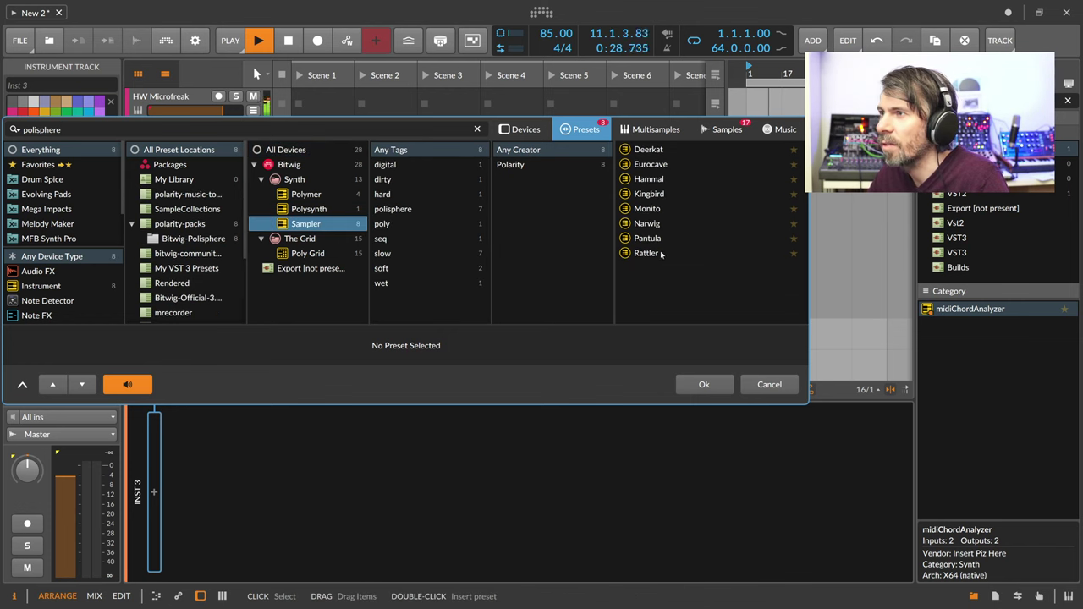
click(649, 224)
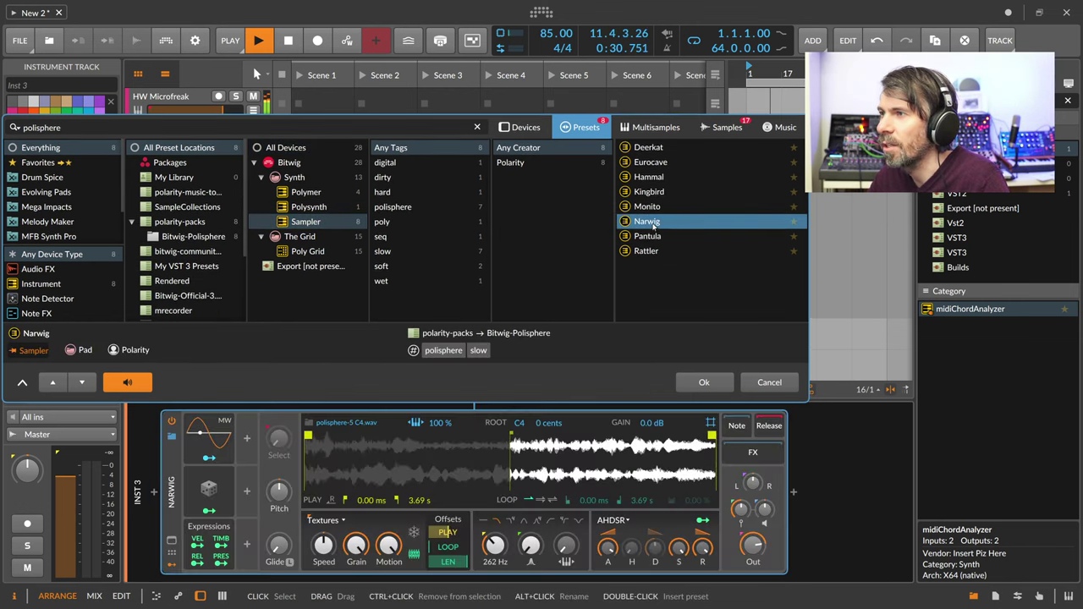
double_click(650, 224)
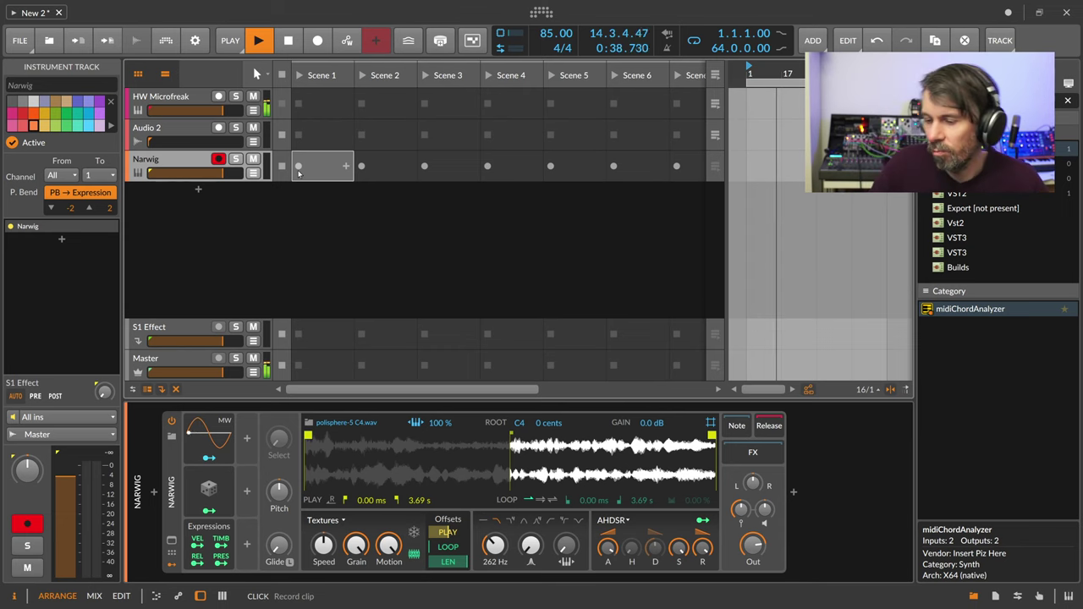
click(298, 173)
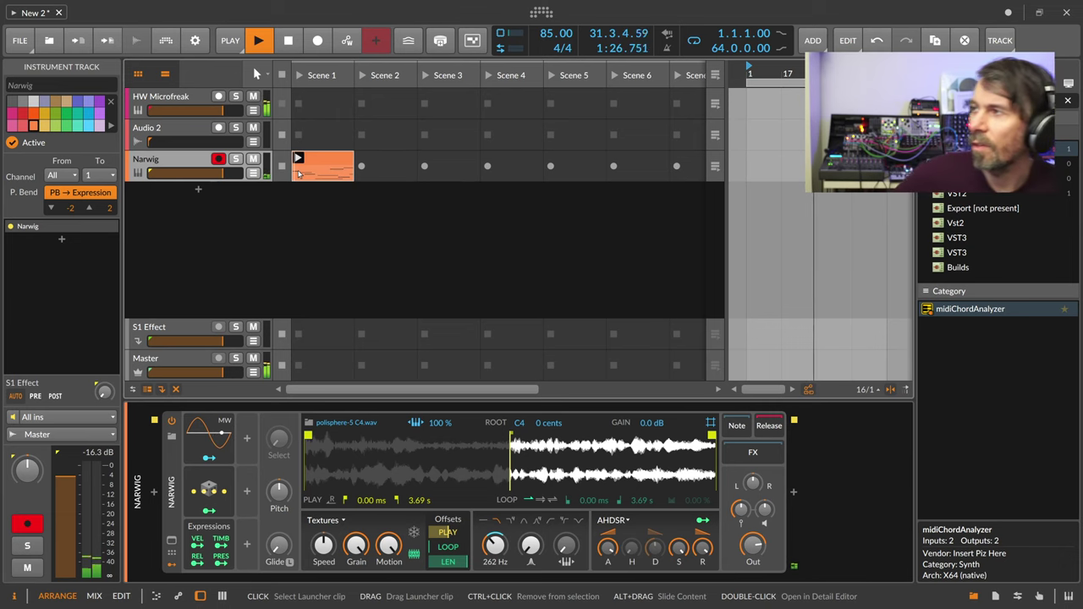
Disarm the Narwig track and add an instrument track loaded with the "polisphere" Sampler preset Pantula
click(318, 172)
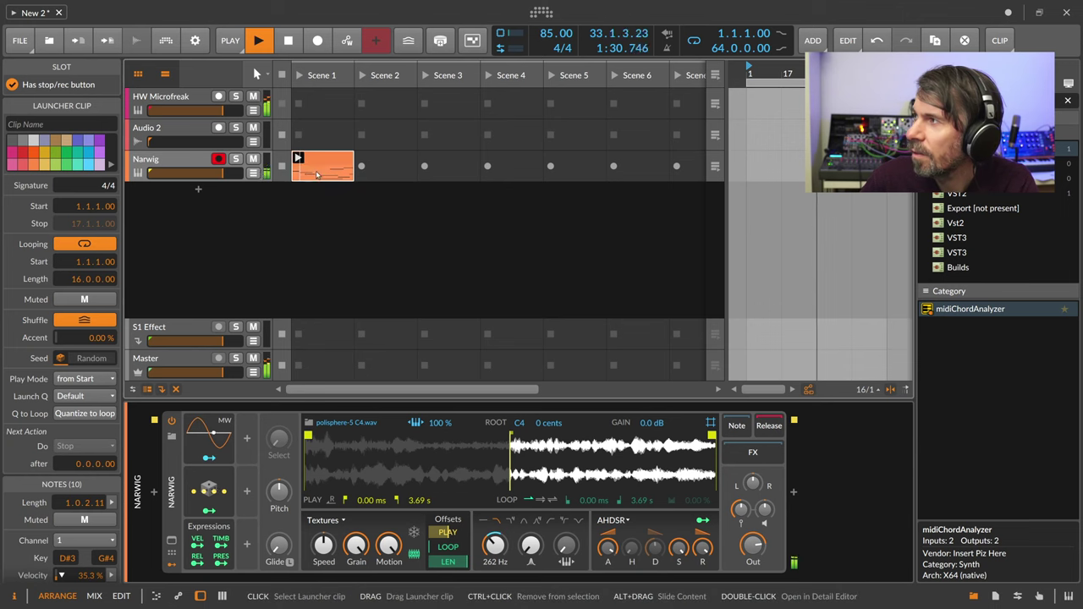
click(218, 161)
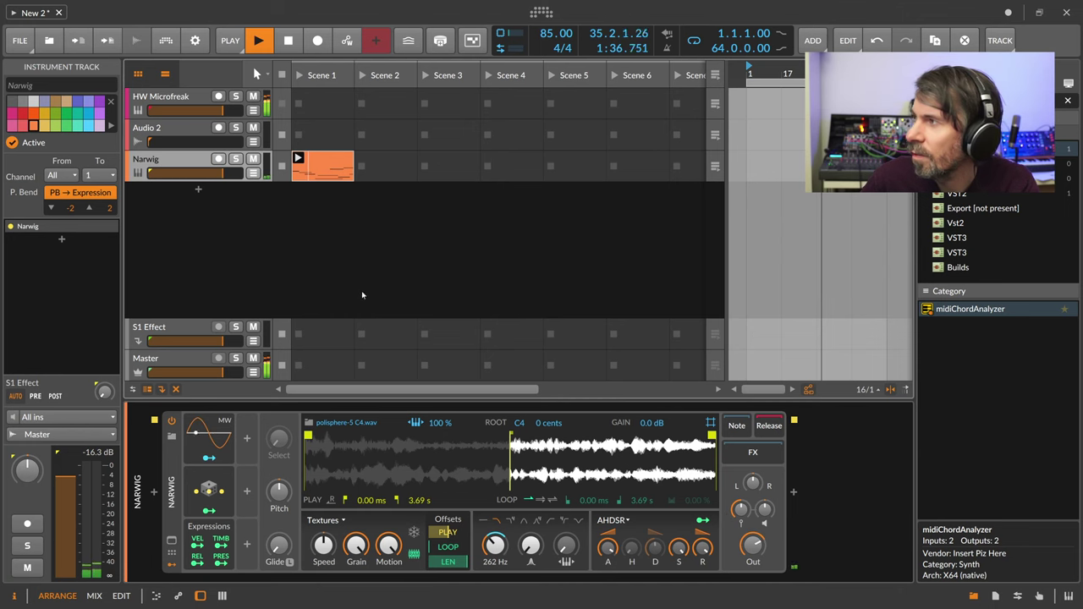
double_click(205, 218)
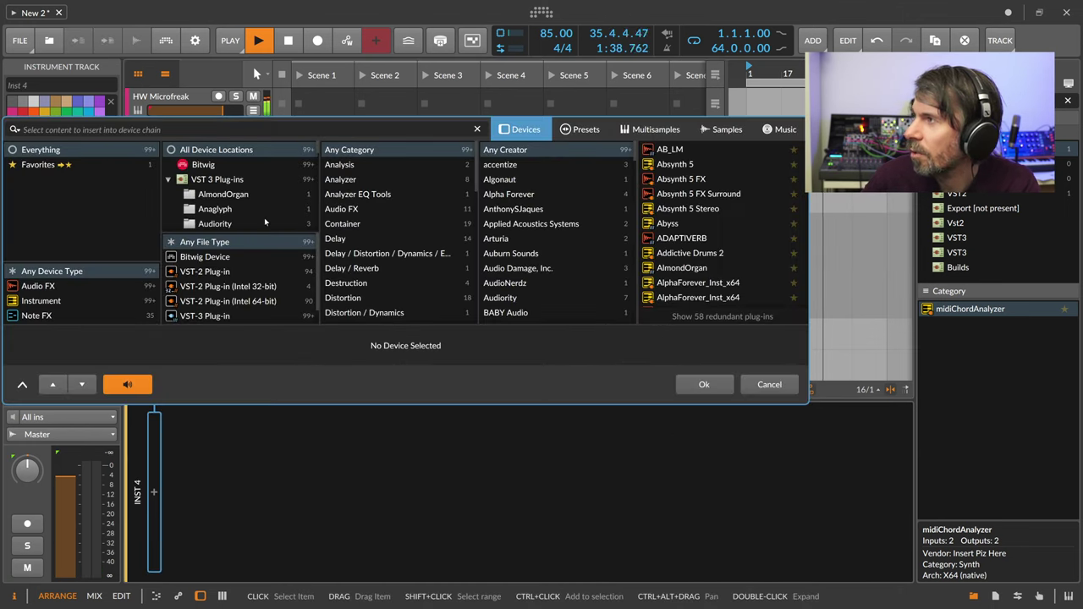
text(polisp)
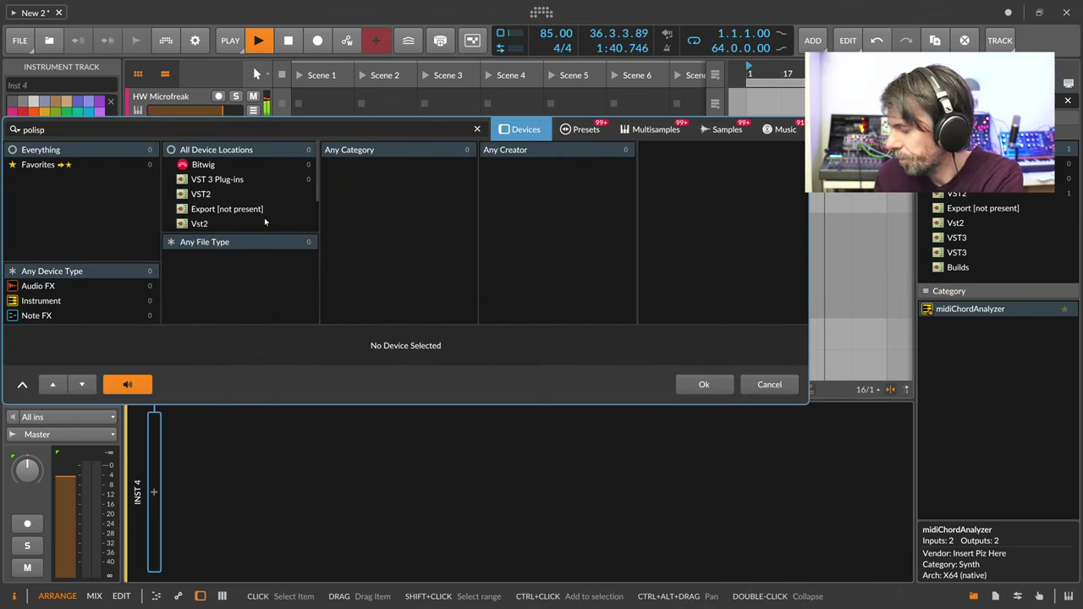
text(here)
click(584, 131)
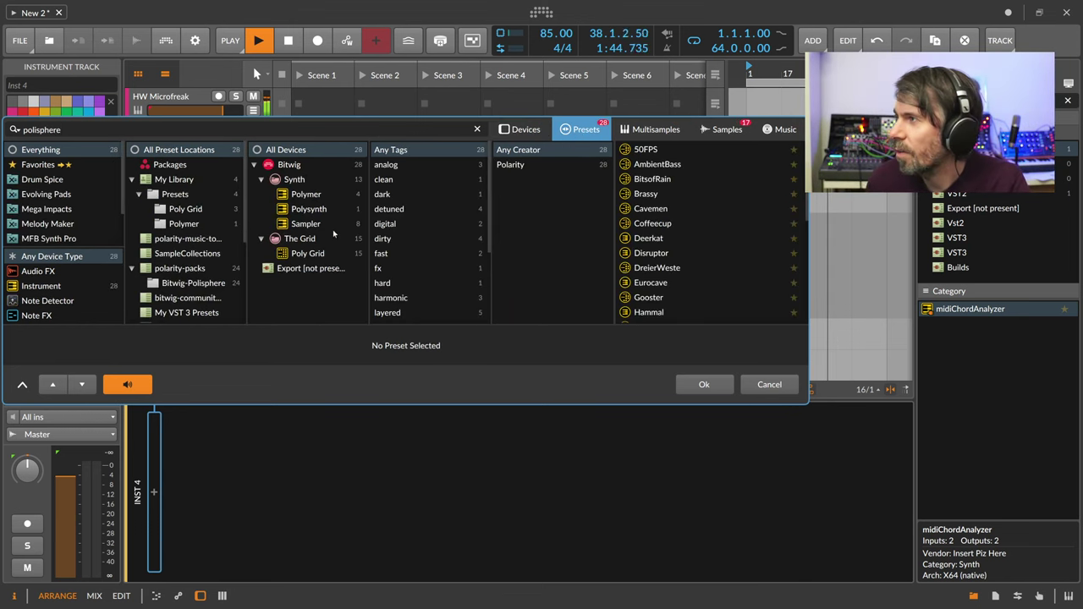
click(307, 224)
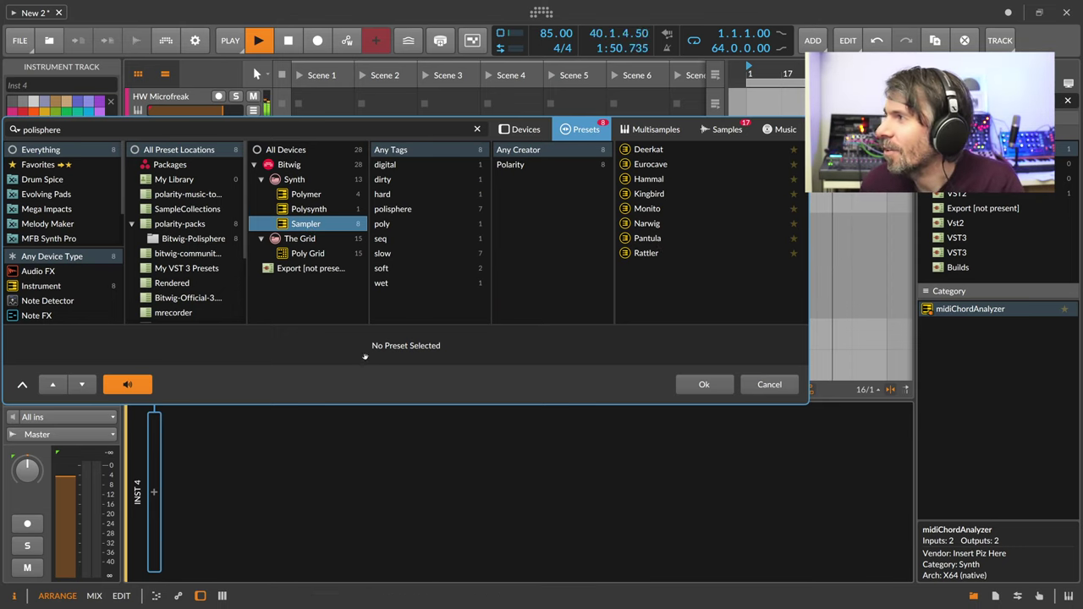
drag(351, 372, 404, 365)
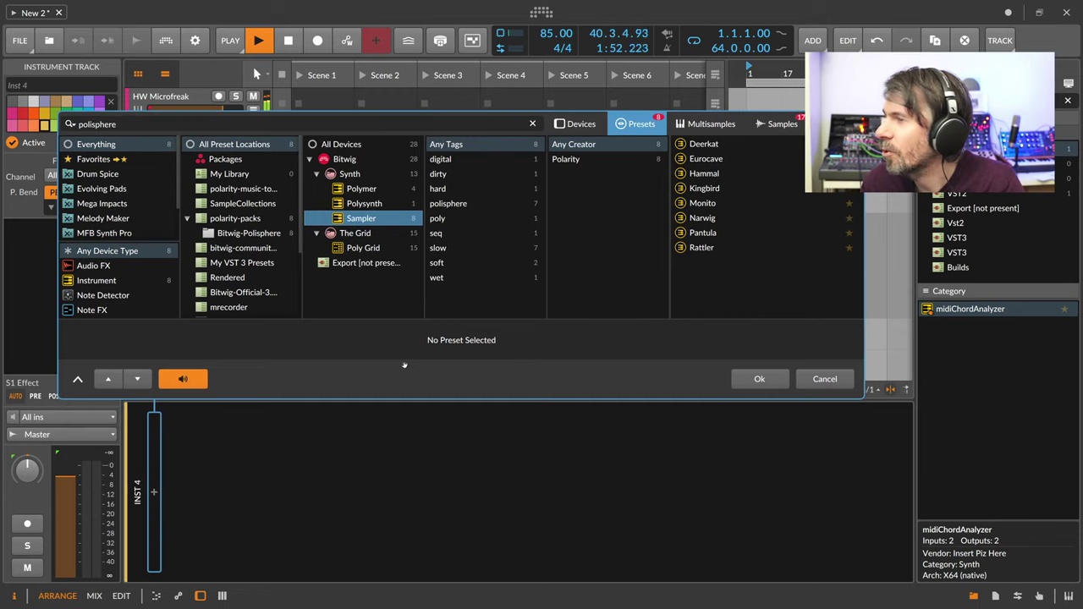
double_click(701, 232)
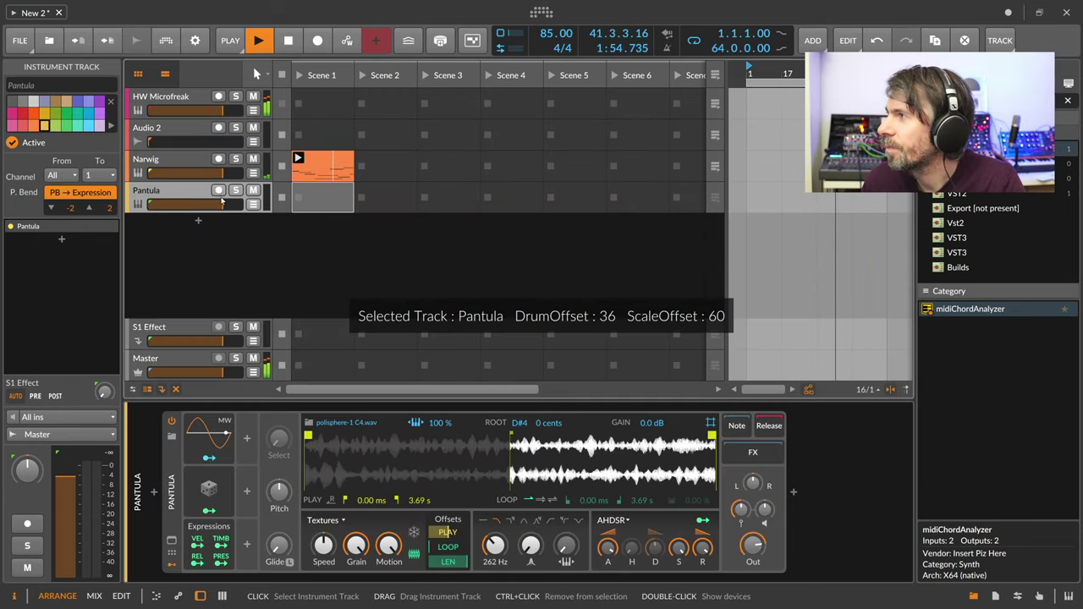
Record a note clip into the Scene 1 slot of the Pantula track, with the track armed only for the take
click(218, 189)
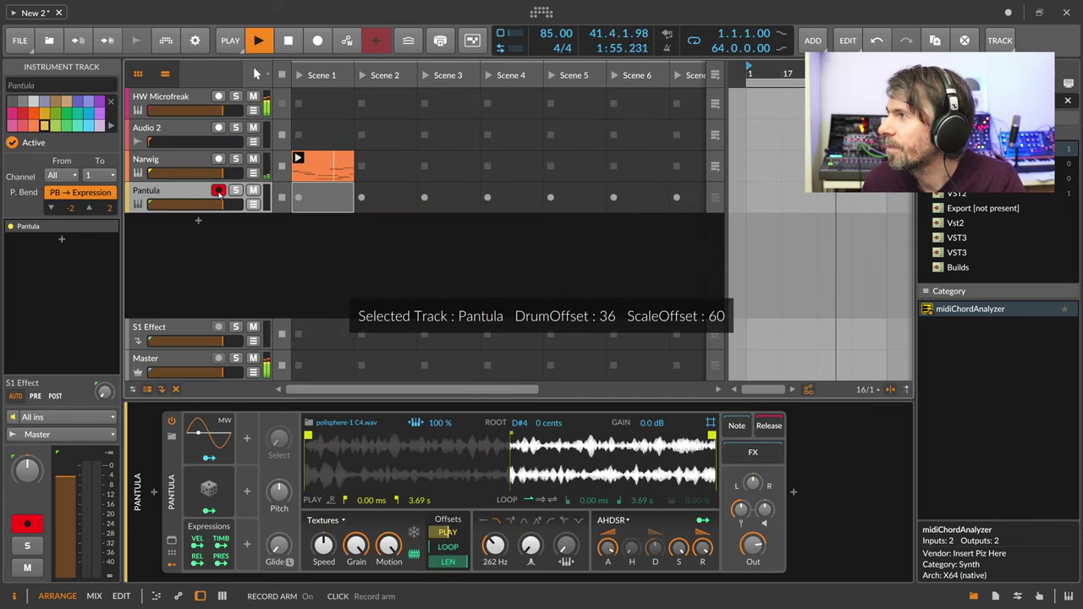
click(298, 198)
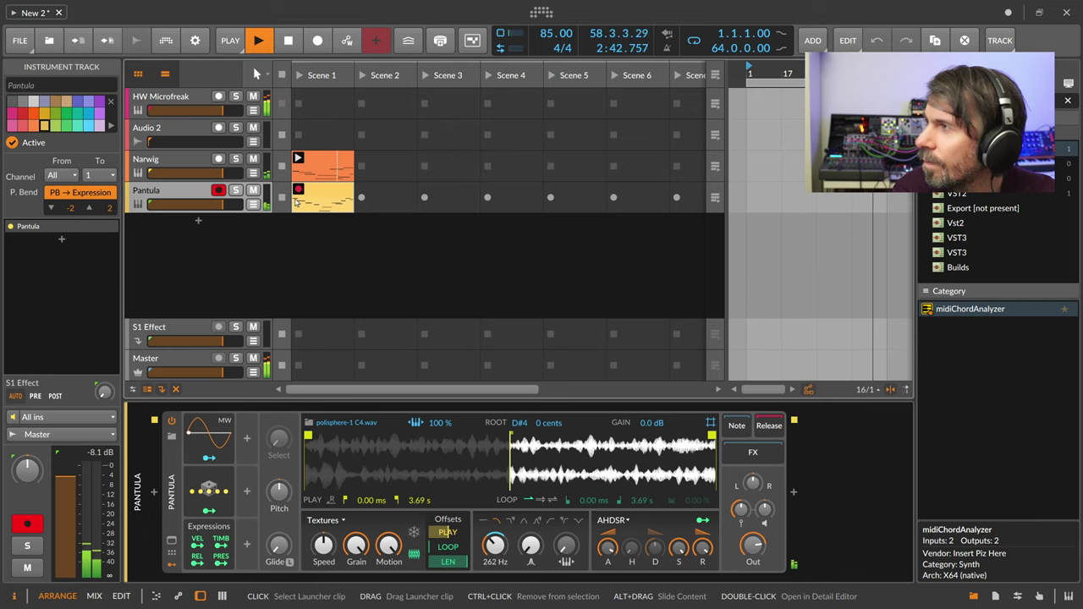
click(297, 198)
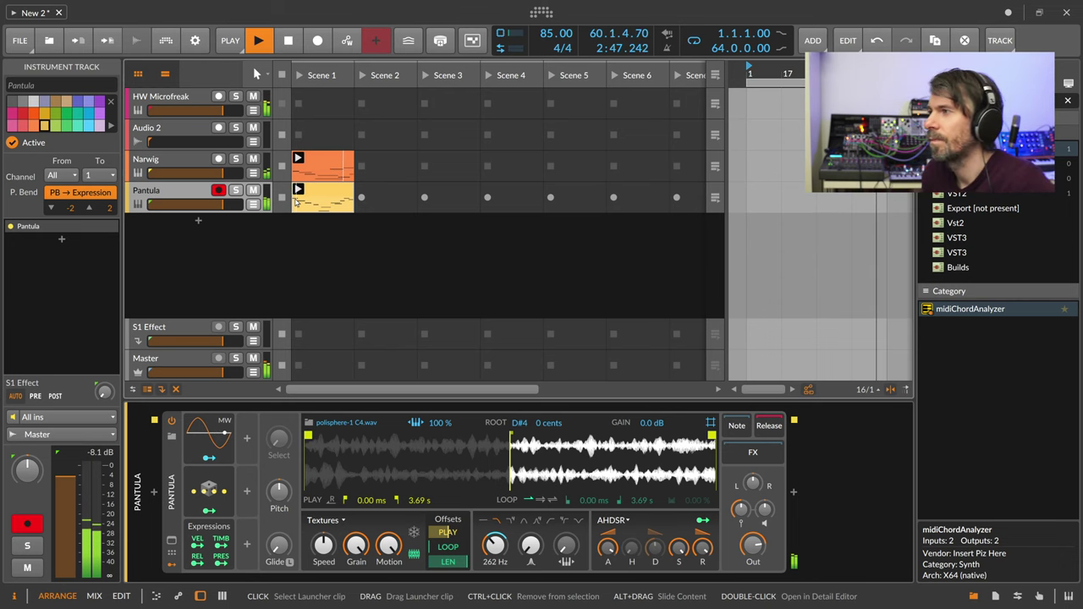
click(218, 190)
Set the loop length of the Pantula clip in Scene 1 to 15.0.0.00
click(330, 203)
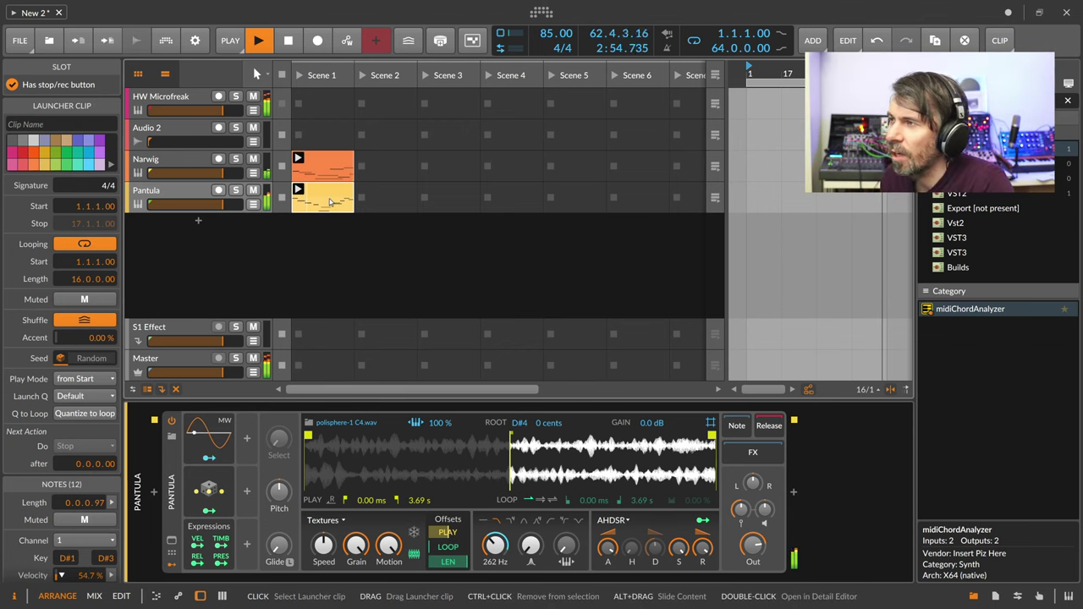
click(327, 176)
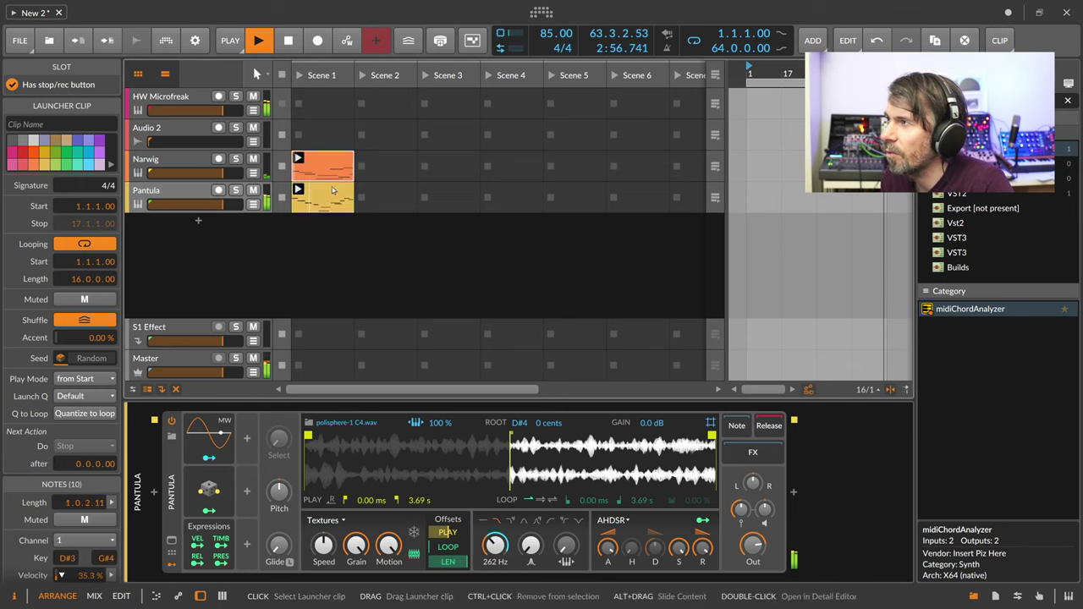
click(322, 202)
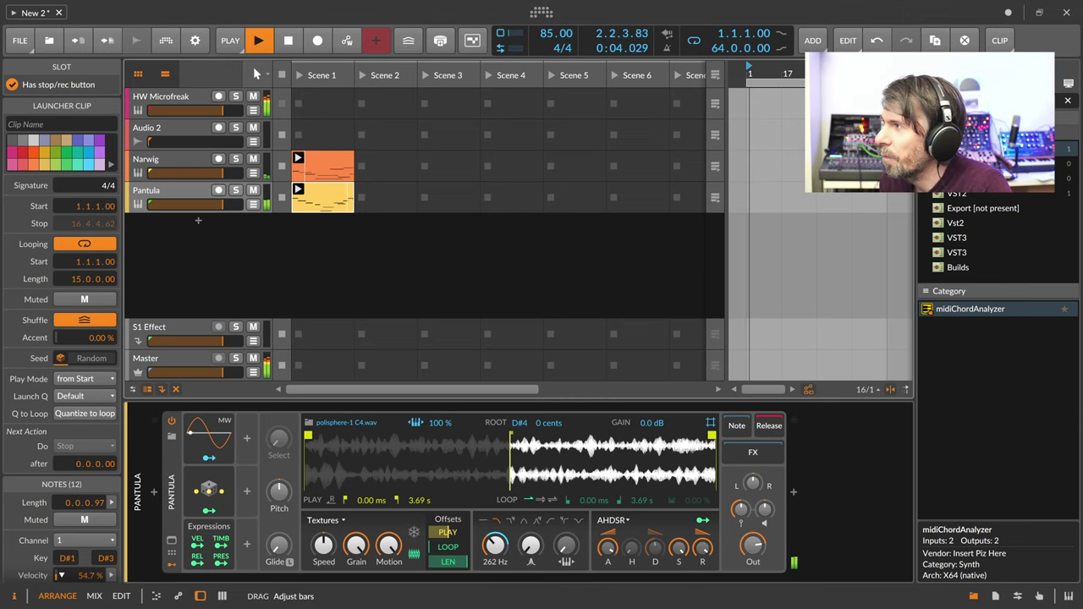
scroll(79, 285, down, 1)
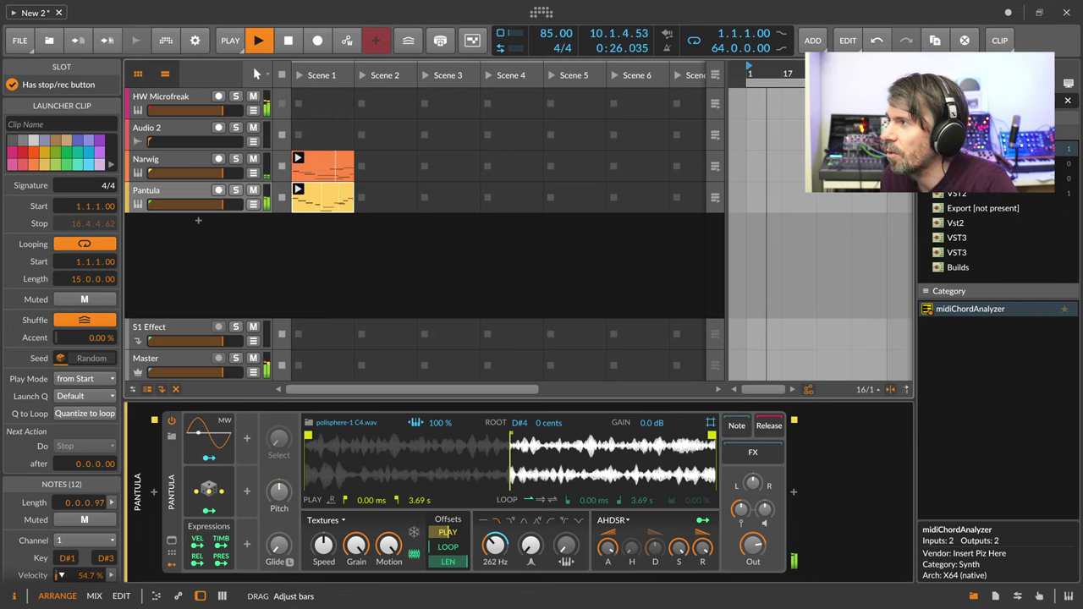
click(312, 205)
click(317, 207)
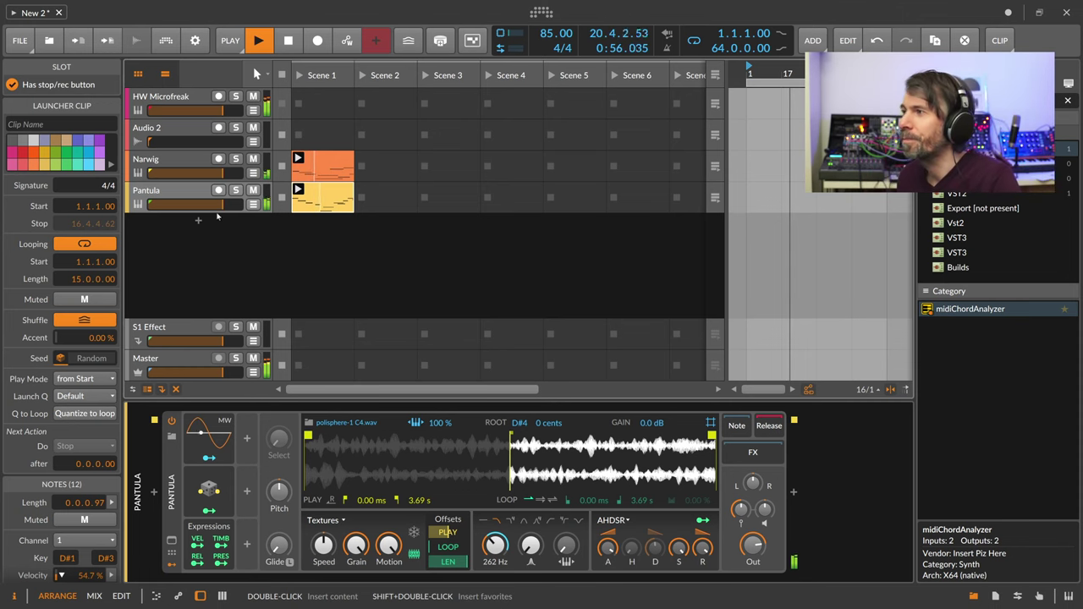
Lower the output level of the Sampler on the Pantula track slightly
click(186, 196)
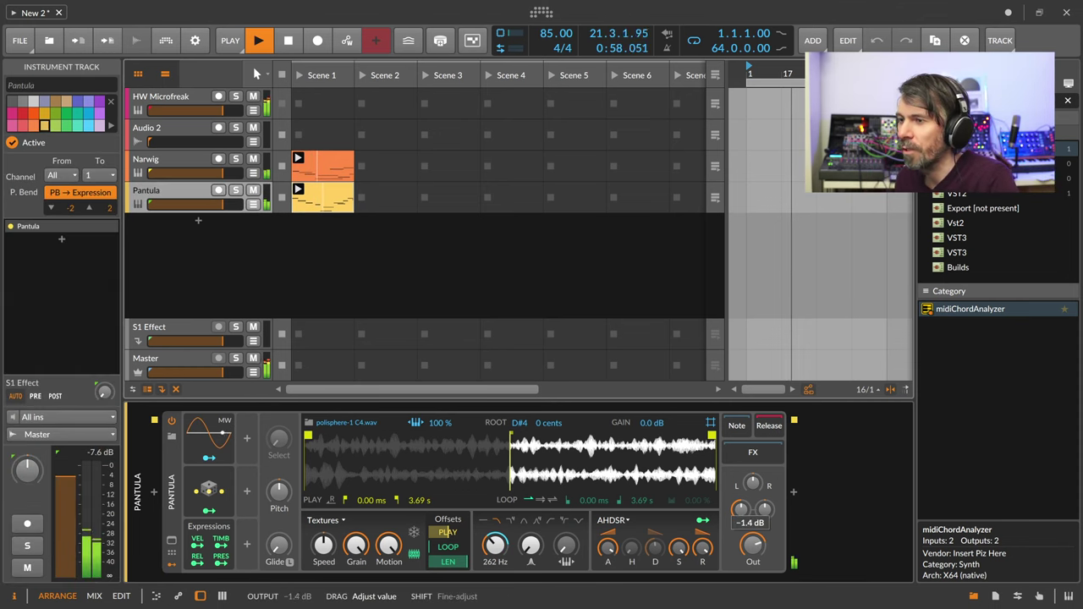
drag(752, 545, 752, 555)
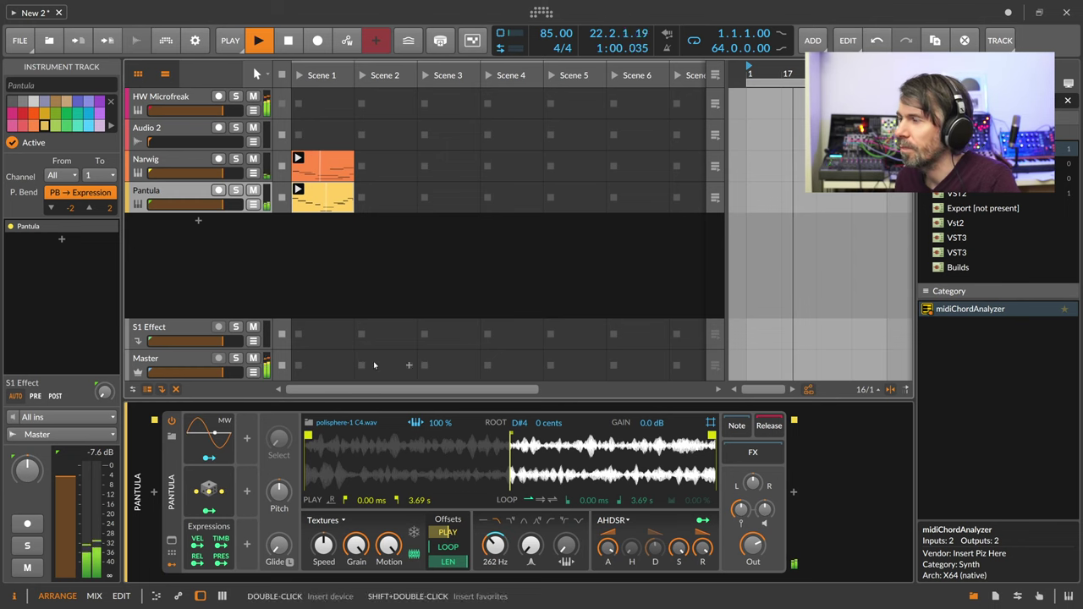
click(342, 336)
click(187, 196)
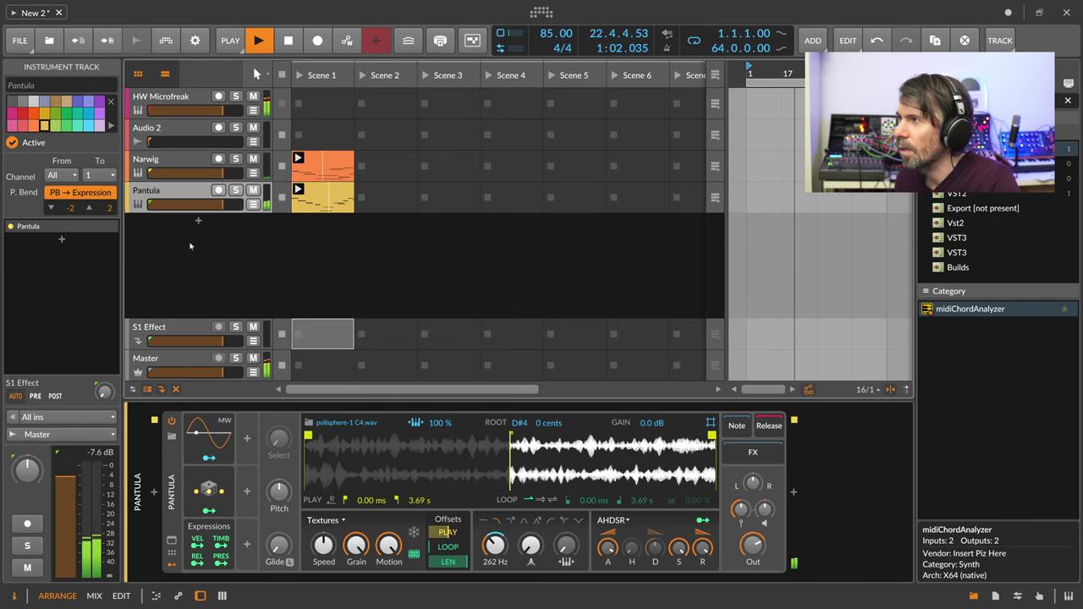
Delete the Audio 2 track and select the Narwig track
click(187, 134)
key(Delete)
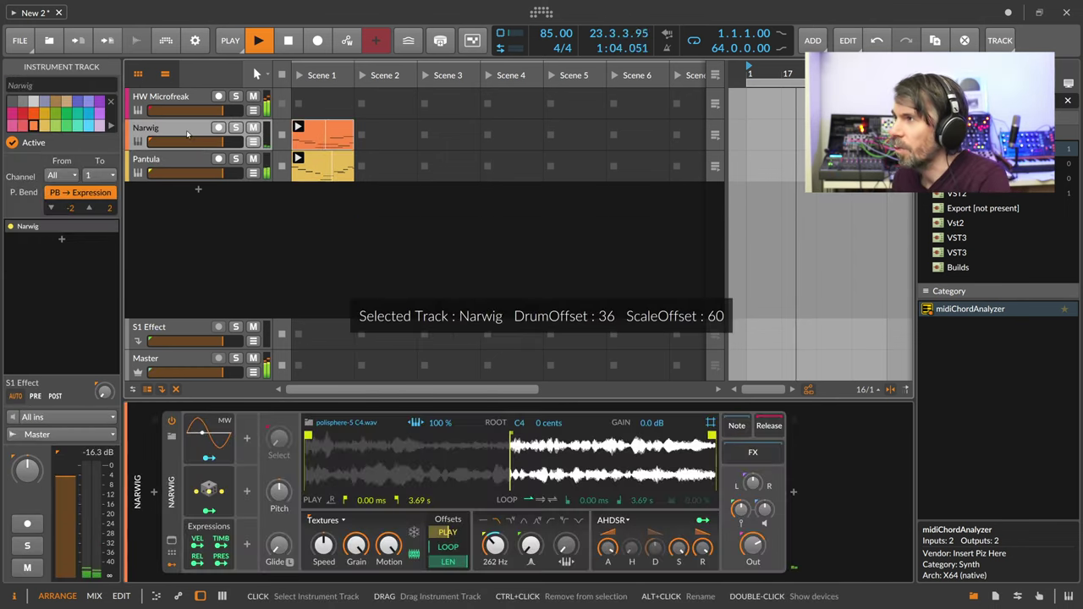
click(187, 102)
click(185, 128)
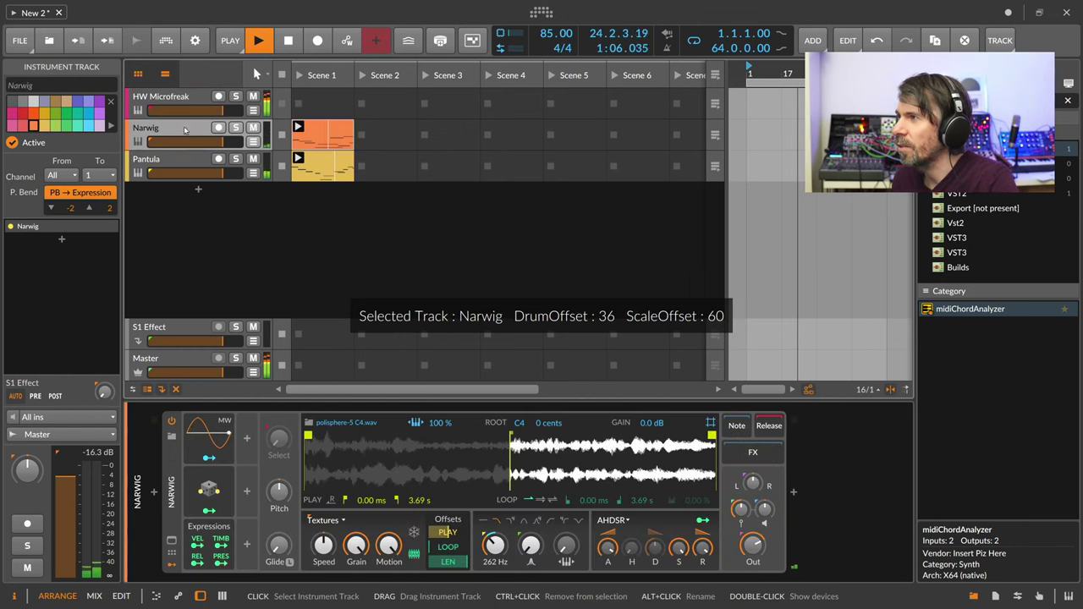
Add an instrument track below Pantula with Bitwig's Polysynth device
double_click(200, 201)
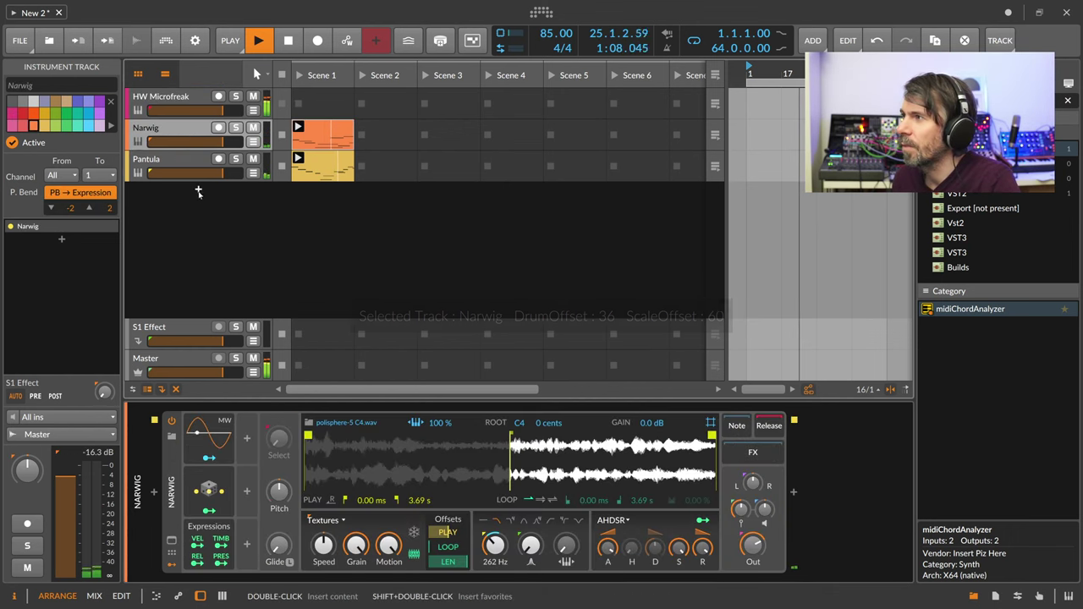
text(pol)
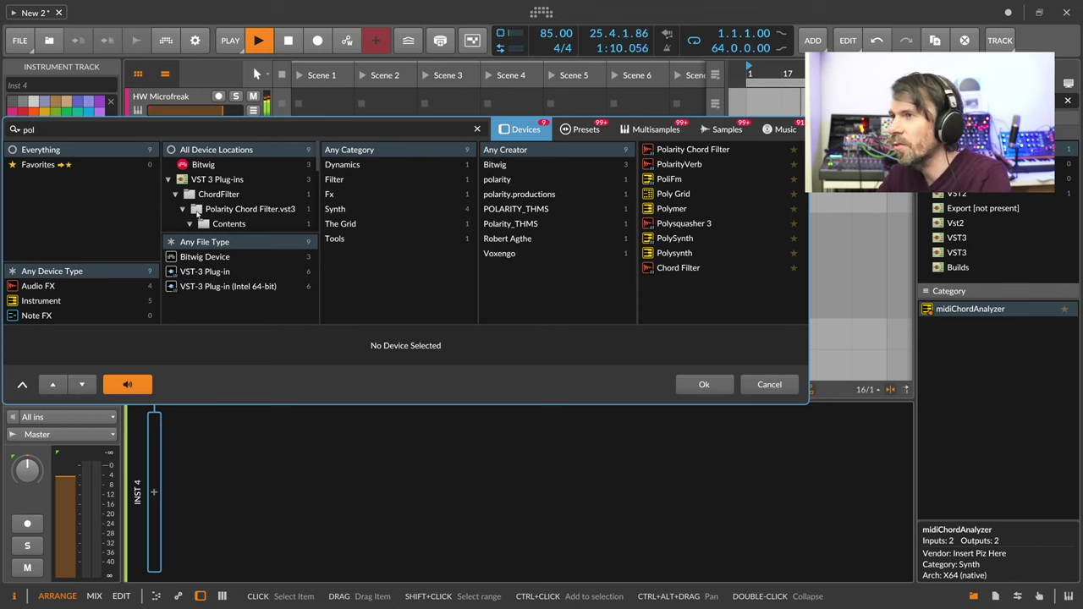
text(y)
key(Down)
key(Down)
key(Down)
key(Down)
key(Down)
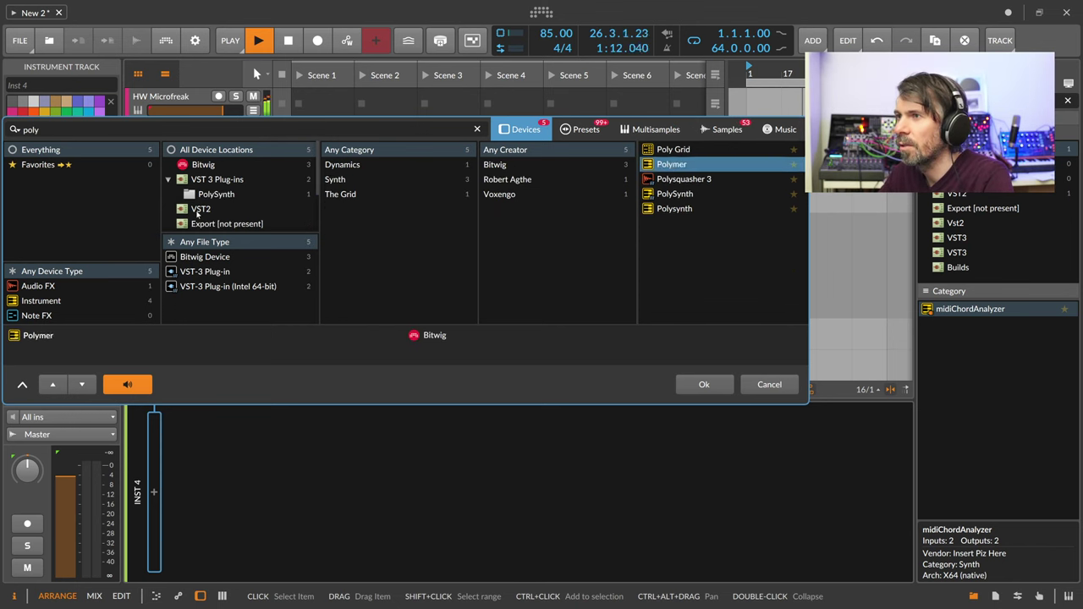
key(Return)
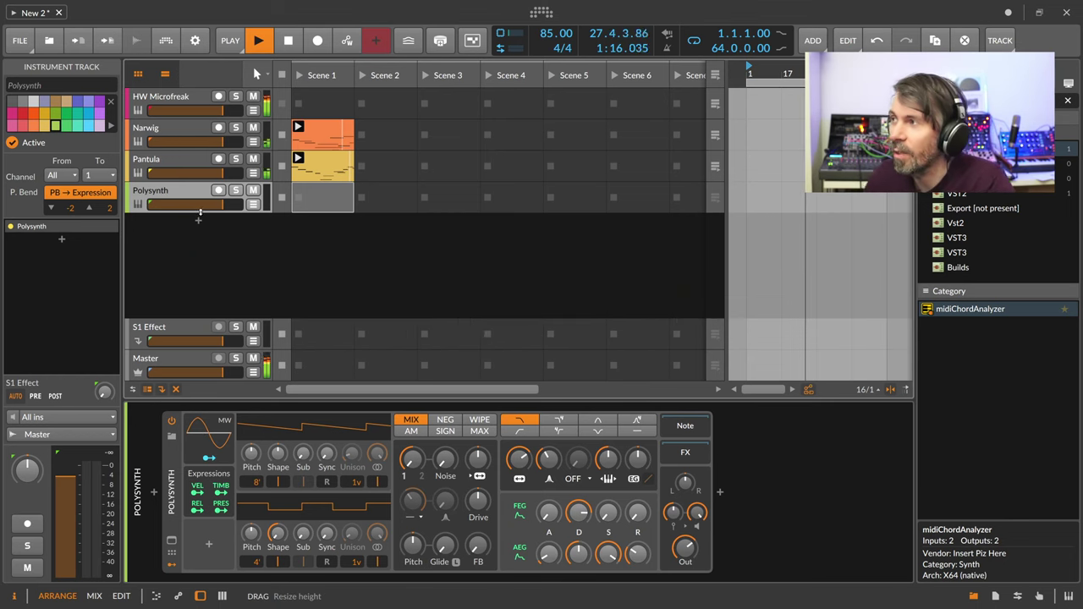
Arm the Polysynth track and insert ValhallaSupermassive into the Polysynth's FX chain
click(218, 189)
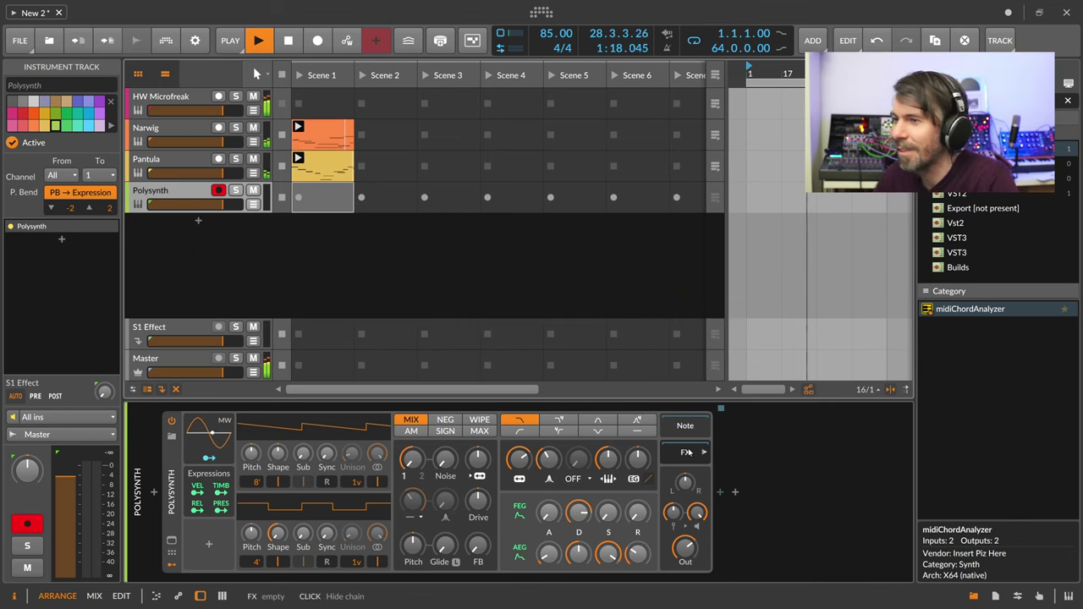
click(721, 495)
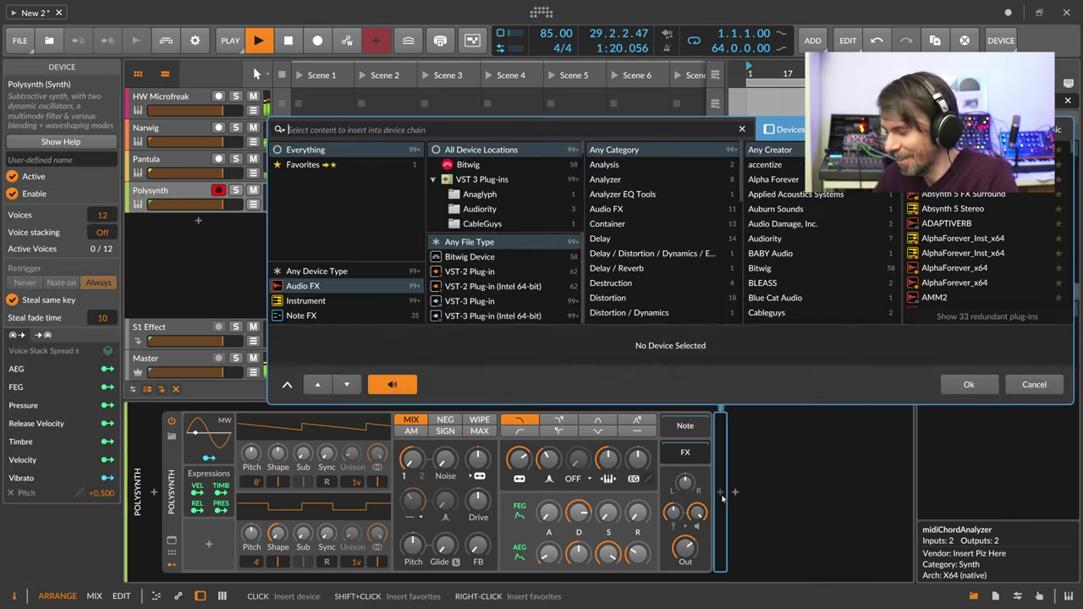
text(super)
key(Return)
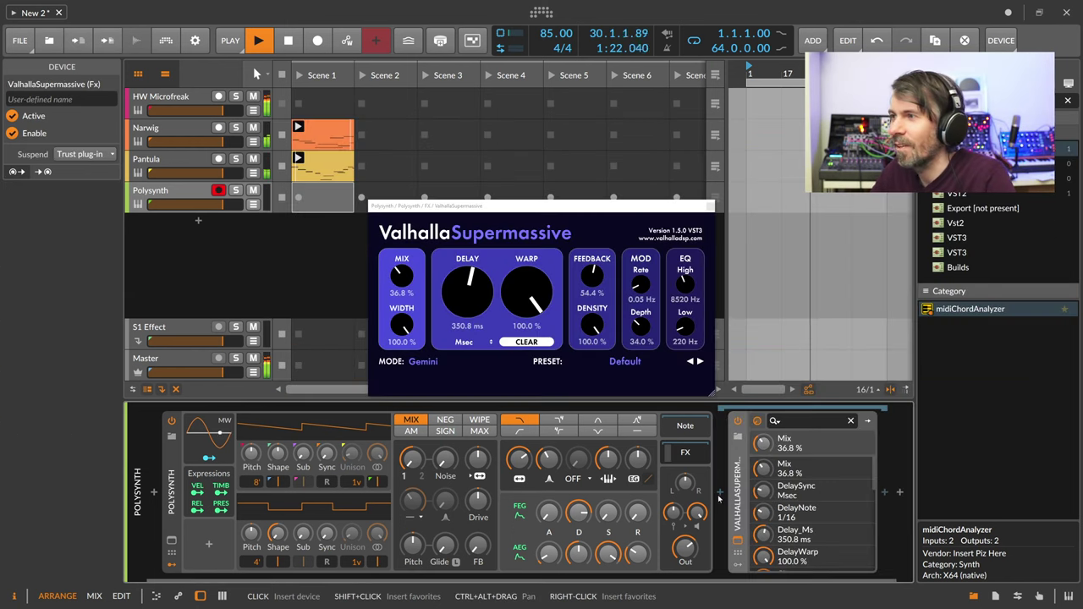
Set ValhallaSupermassive's Mix to 51.6 %, Delay to 512.3 ms and Feedback to 72.8 %
drag(404, 283, 410, 257)
drag(465, 295, 475, 269)
drag(592, 279, 597, 245)
drag(402, 275, 403, 272)
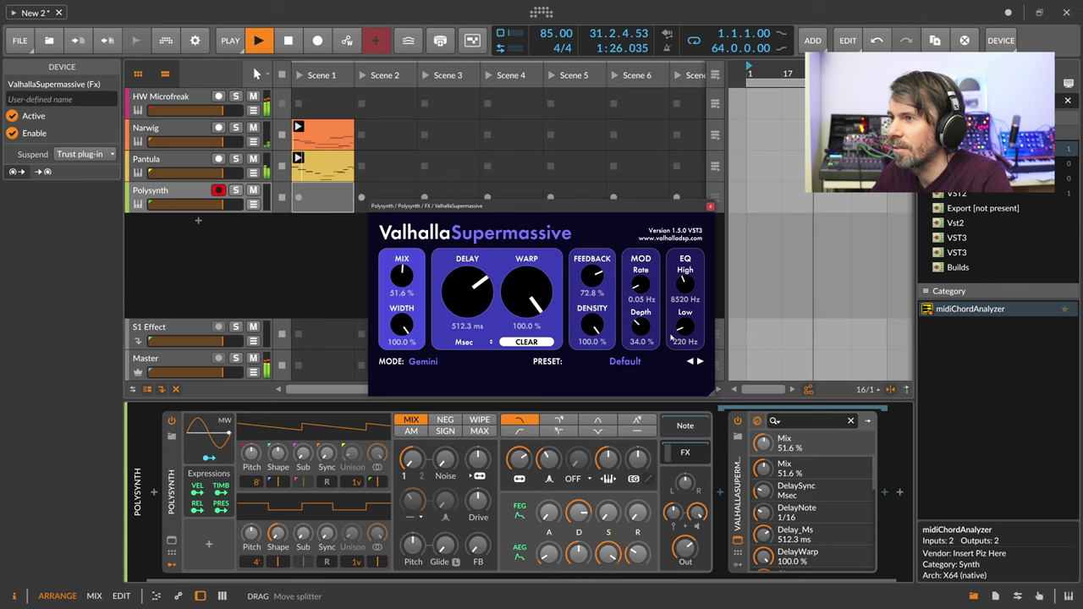
Lower the Polysynth's filter cutoff, choose the second filter type, and increase the filter envelope's attack and depth
drag(519, 459, 519, 487)
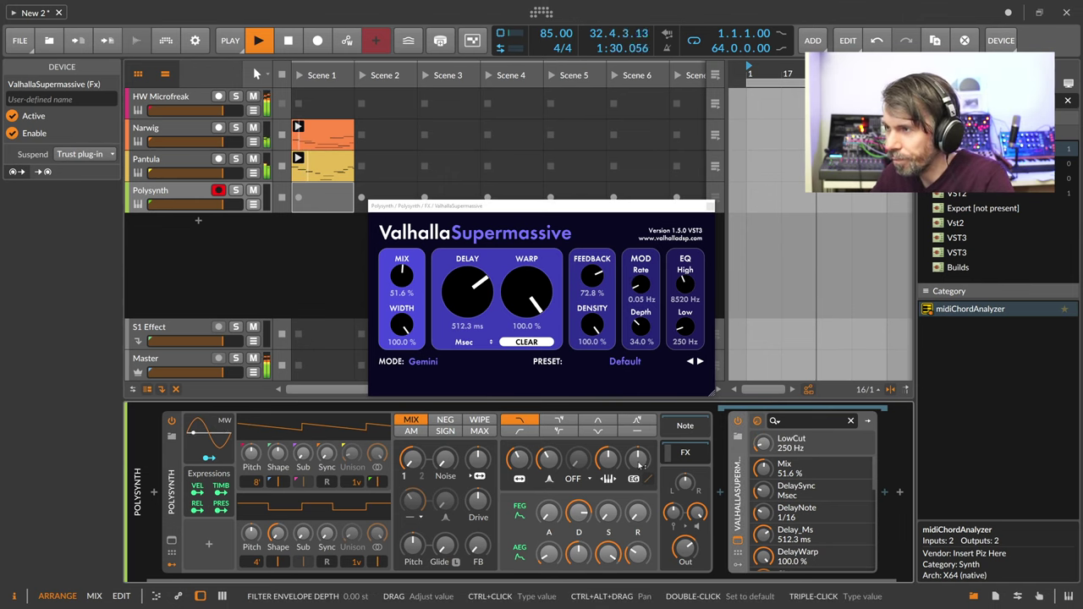
click(558, 419)
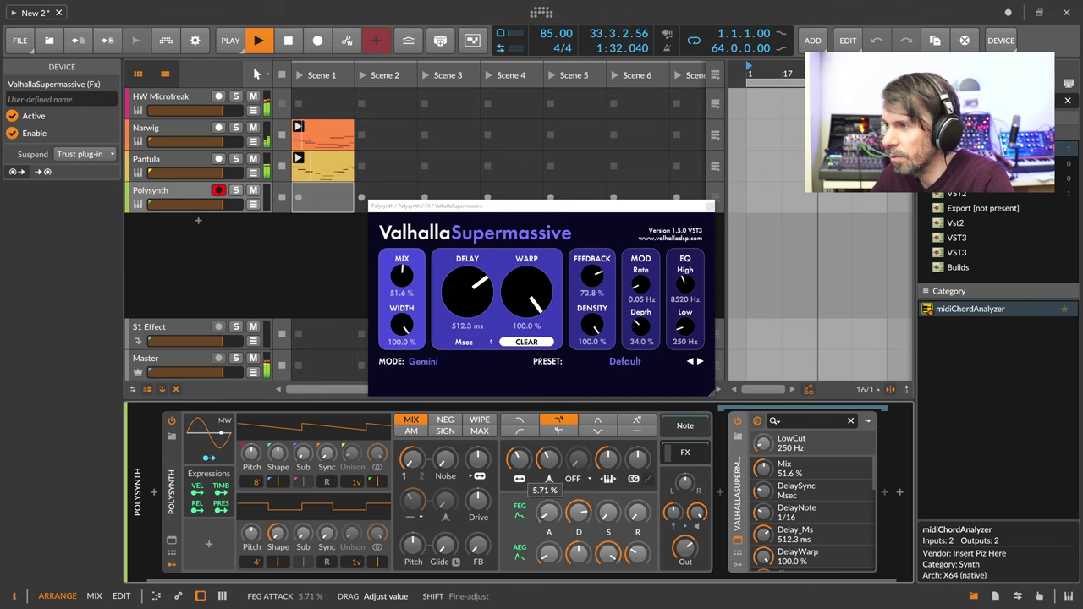
drag(549, 554, 549, 554)
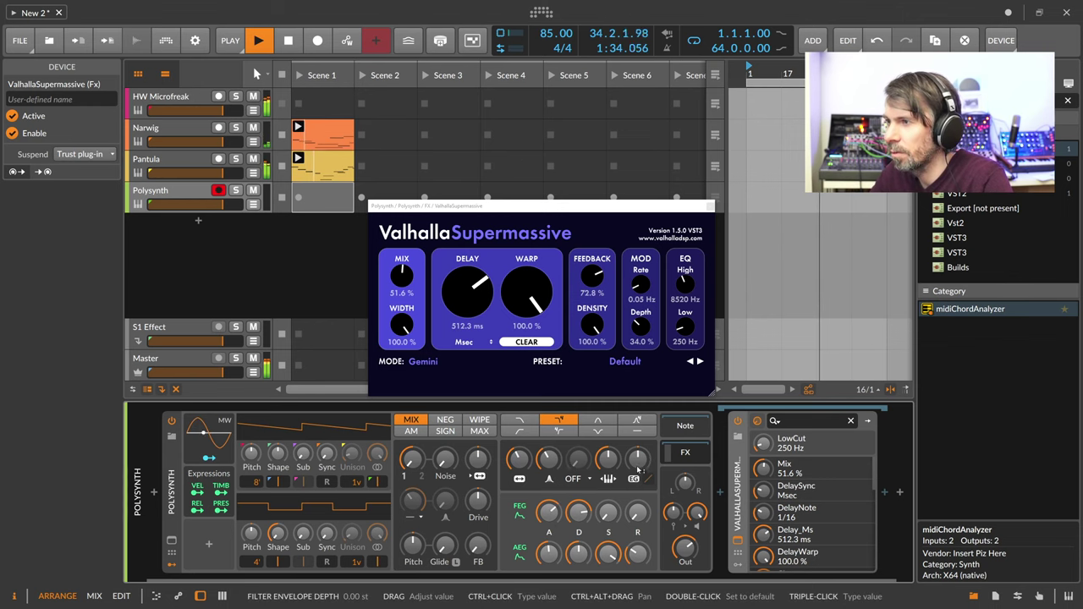
drag(639, 465, 640, 450)
Set the first oscillator's unison to 16 voices and lengthen the envelopes, with the filter envelope's attack at 83.7 % and release at 85.7 %
drag(355, 485, 355, 440)
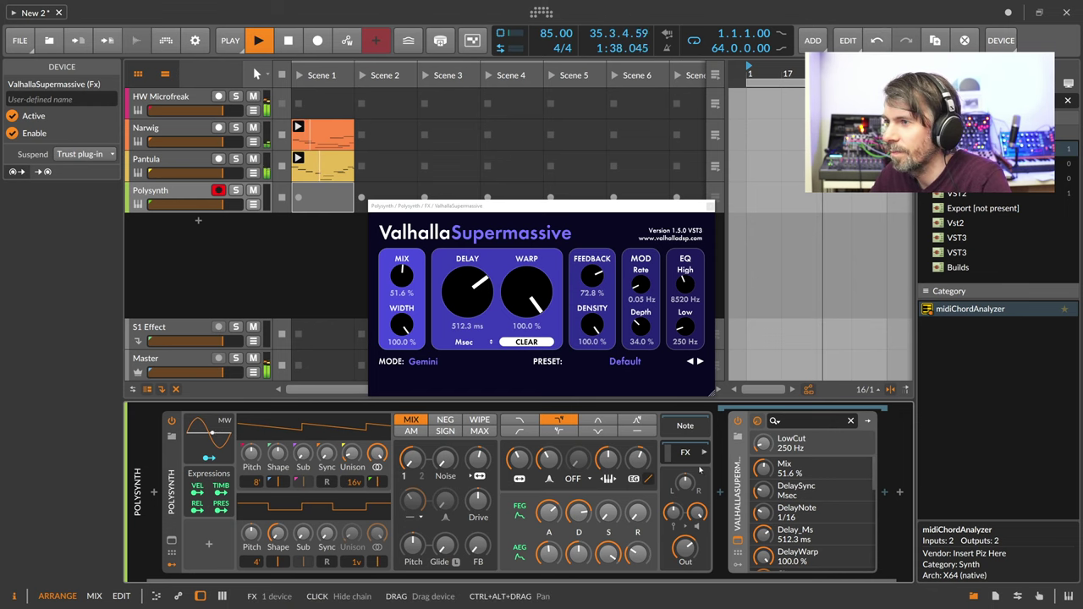
drag(522, 461, 522, 455)
drag(549, 506, 548, 494)
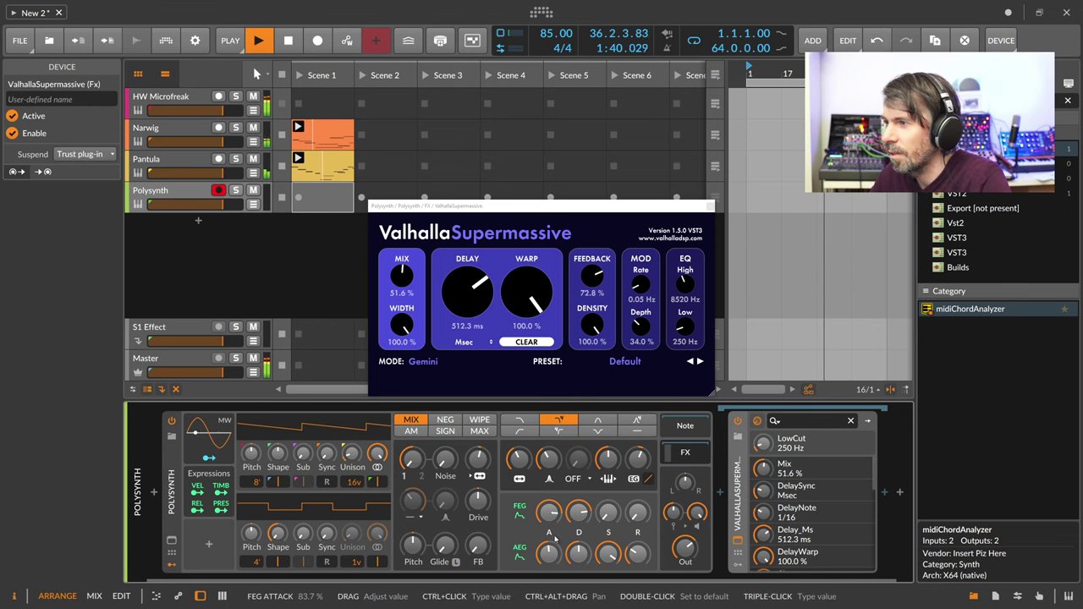
drag(549, 554, 549, 547)
drag(638, 553, 637, 496)
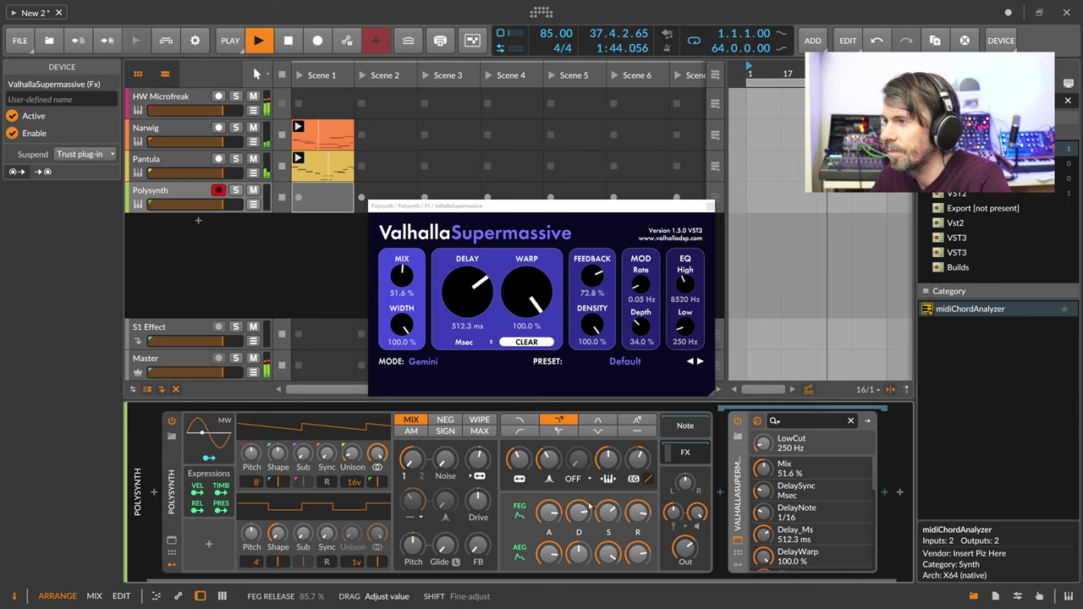
Fine-tune the Polysynth's output level and add a MIDI modulator to its empty modulator slot
mouse_move(683, 548)
drag(684, 548, 683, 554)
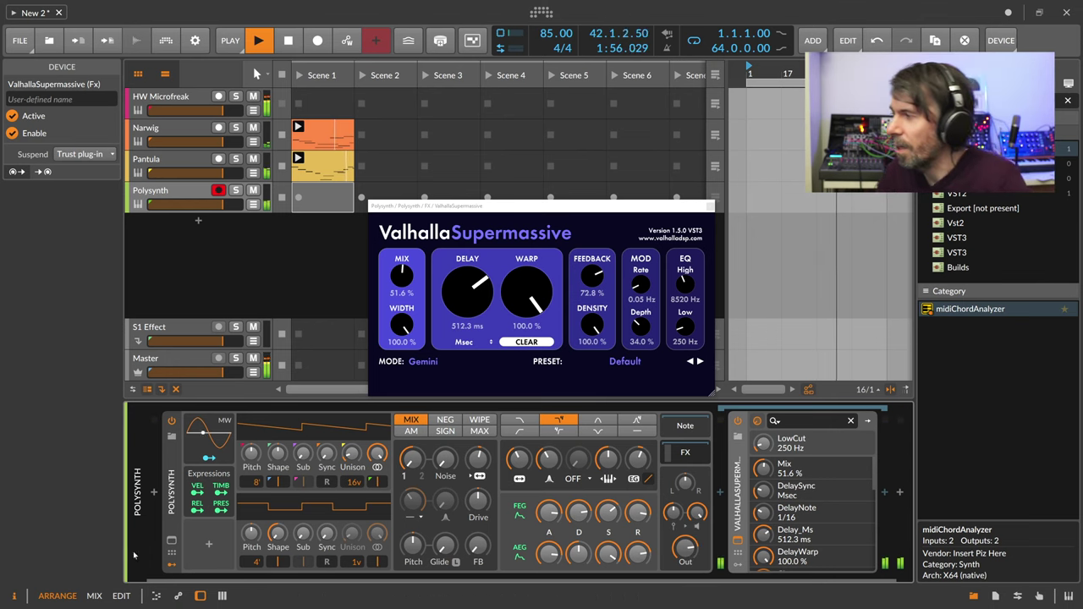
click(208, 545)
text(midi)
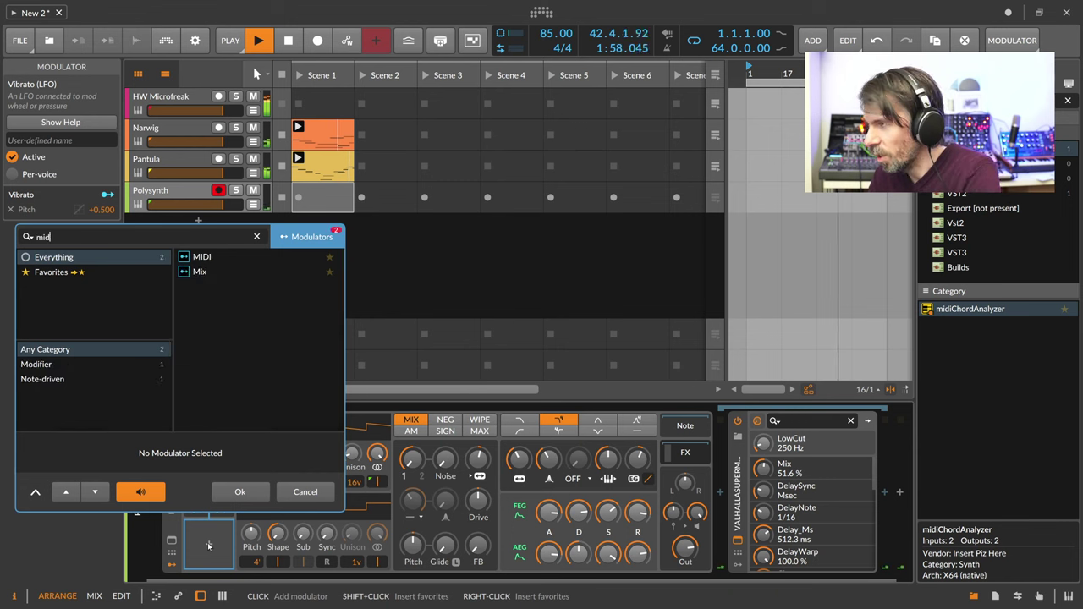
key(Return)
Map the CC1 modulator to filter frequency (+12.86), filter FM (+12.62) and first-oscillator unison (+0.071), and close the ValhallaSupermassive window
click(209, 544)
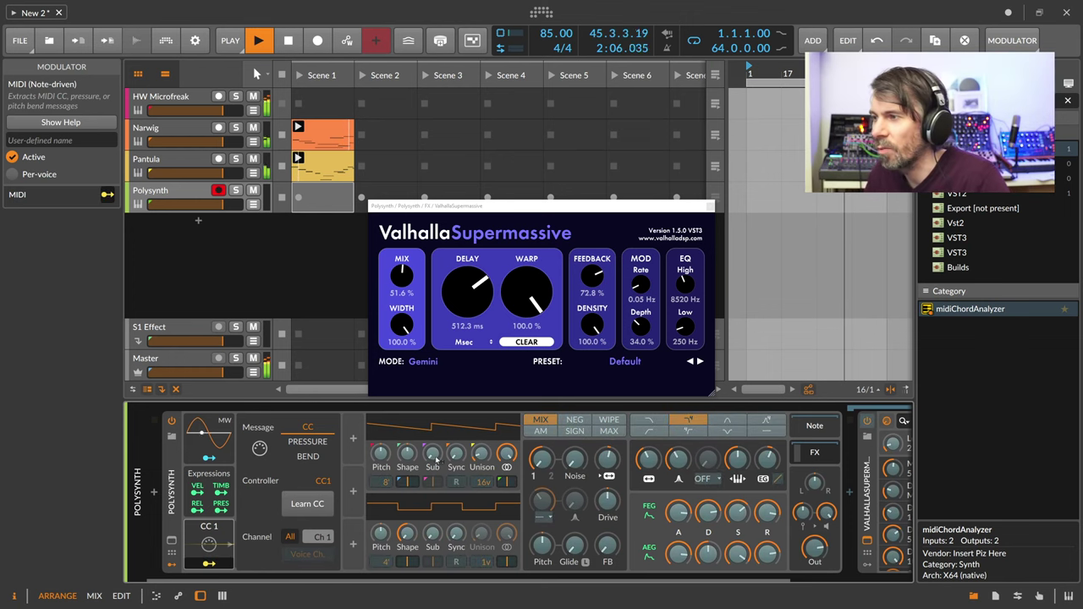
drag(647, 461, 647, 428)
drag(615, 458, 648, 454)
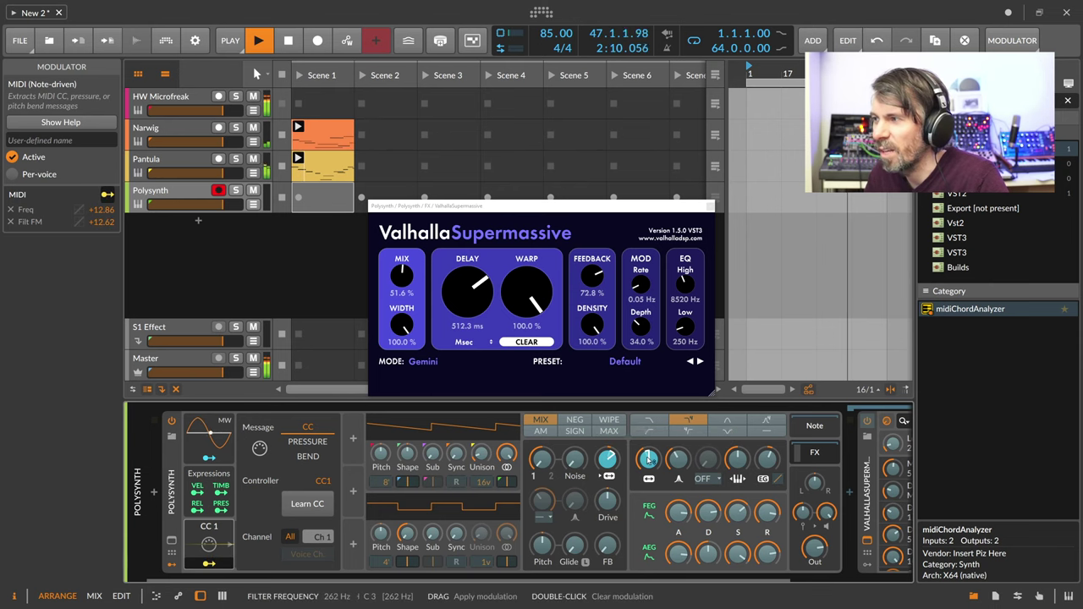
drag(489, 456, 482, 451)
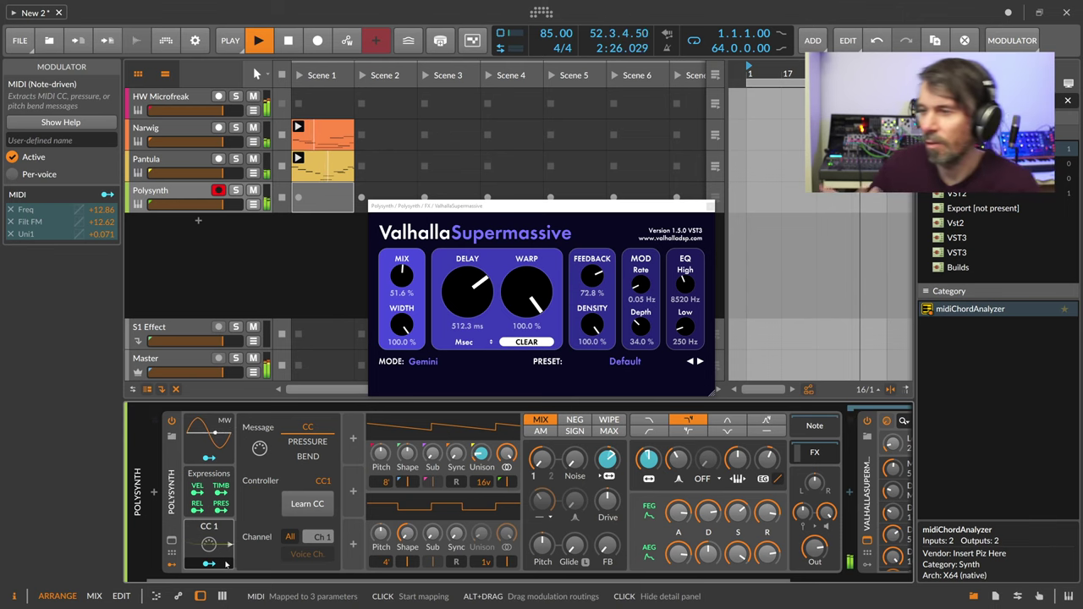
click(710, 206)
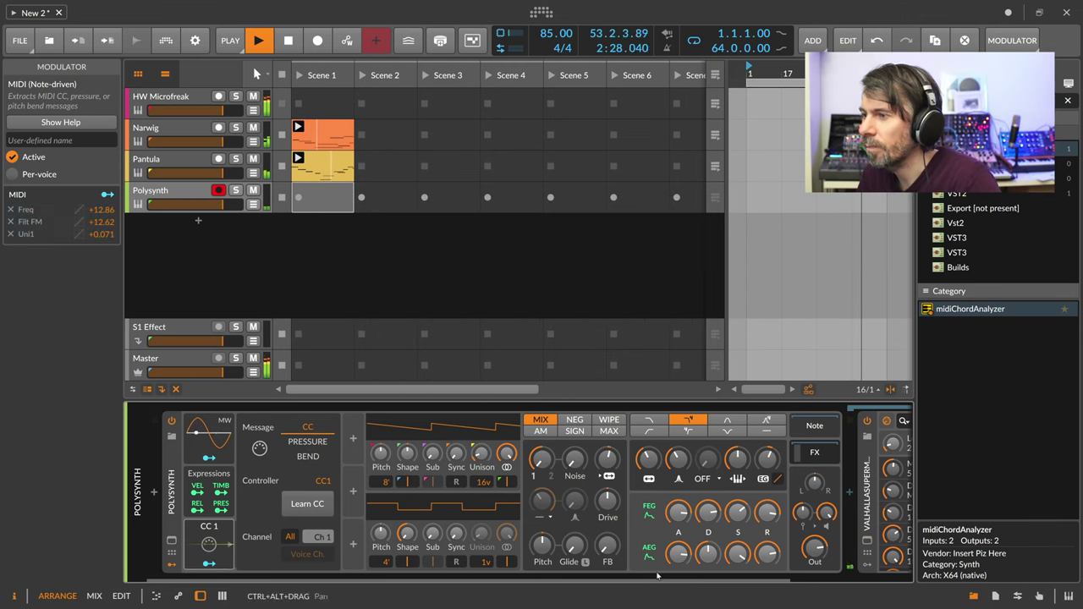
Collapse the Polysynth's FX chain and record a new launcher clip in the track's Scene 1 slot
drag(658, 579, 782, 578)
click(656, 452)
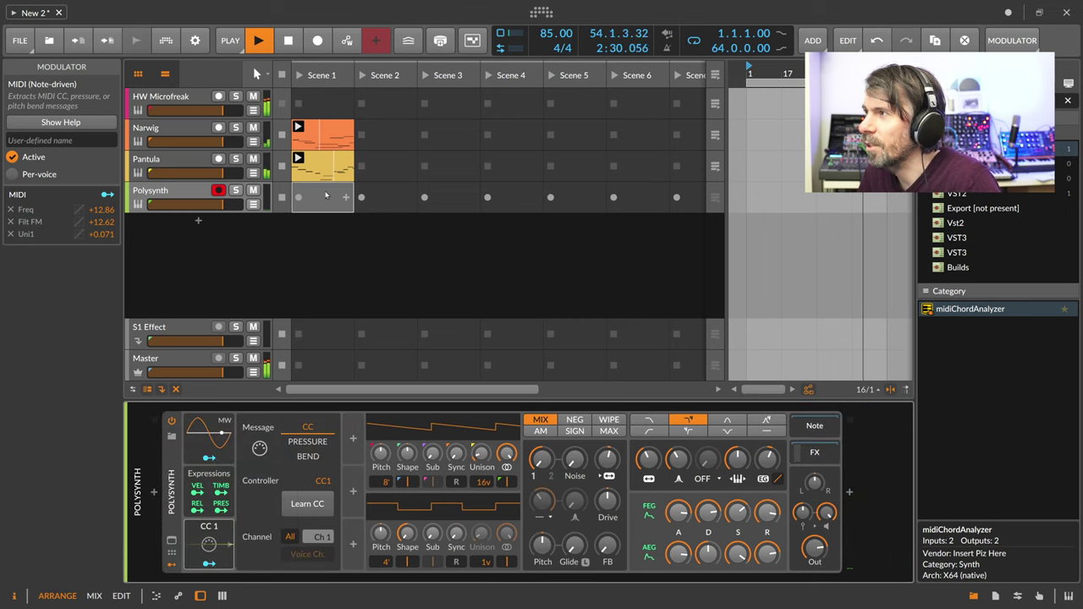
click(300, 198)
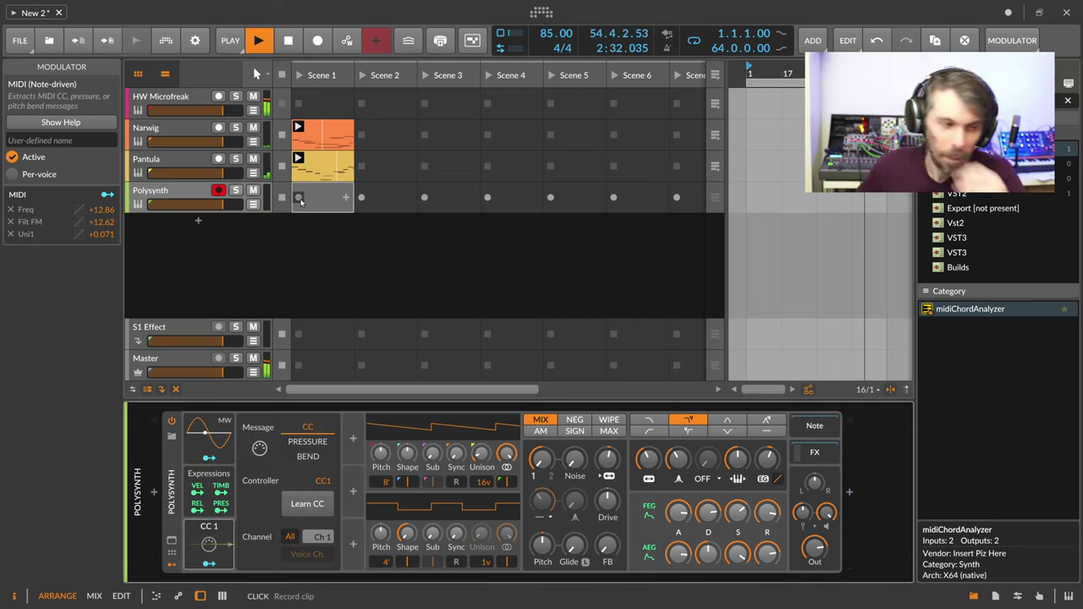
click(300, 198)
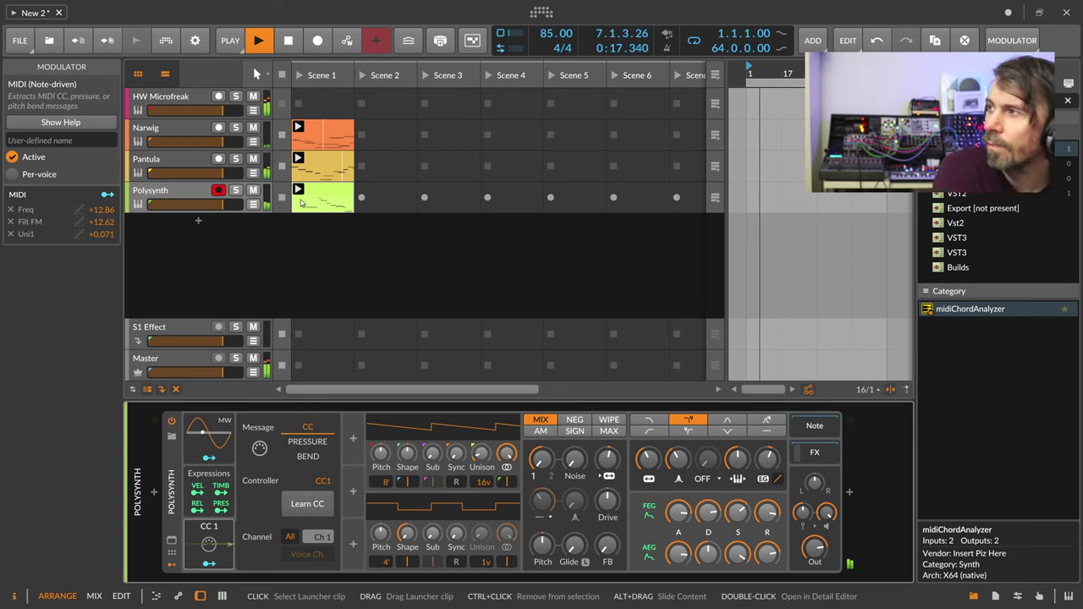
Create empty one-bar clips on the Polysynth track in Scenes 2 to 5, beside the recorded clip
click(309, 208)
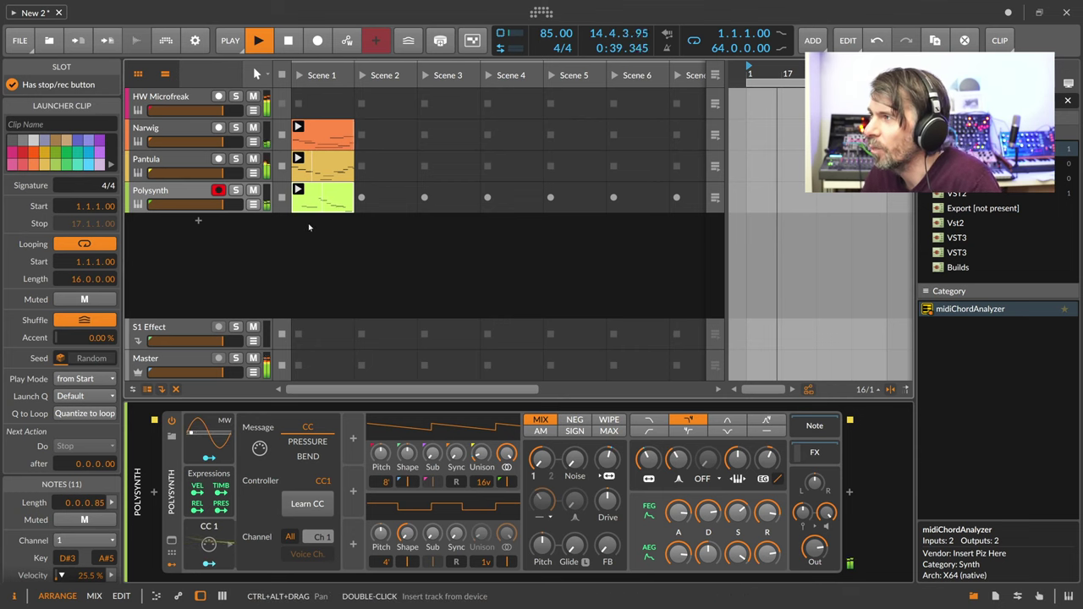
key(ctrl+d)
key(ctrl+d)
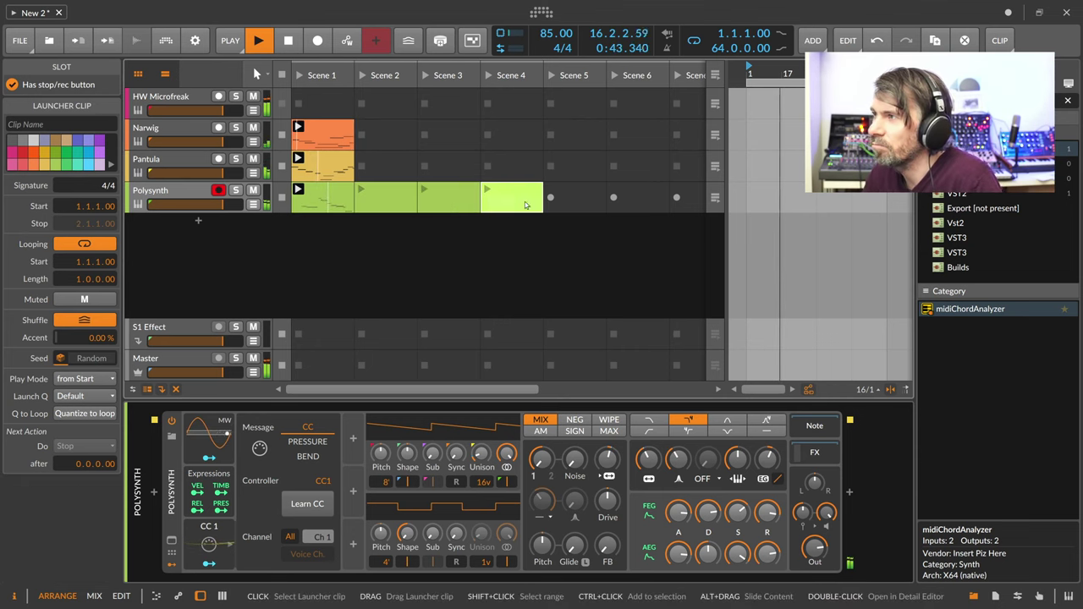
key(ctrl+d)
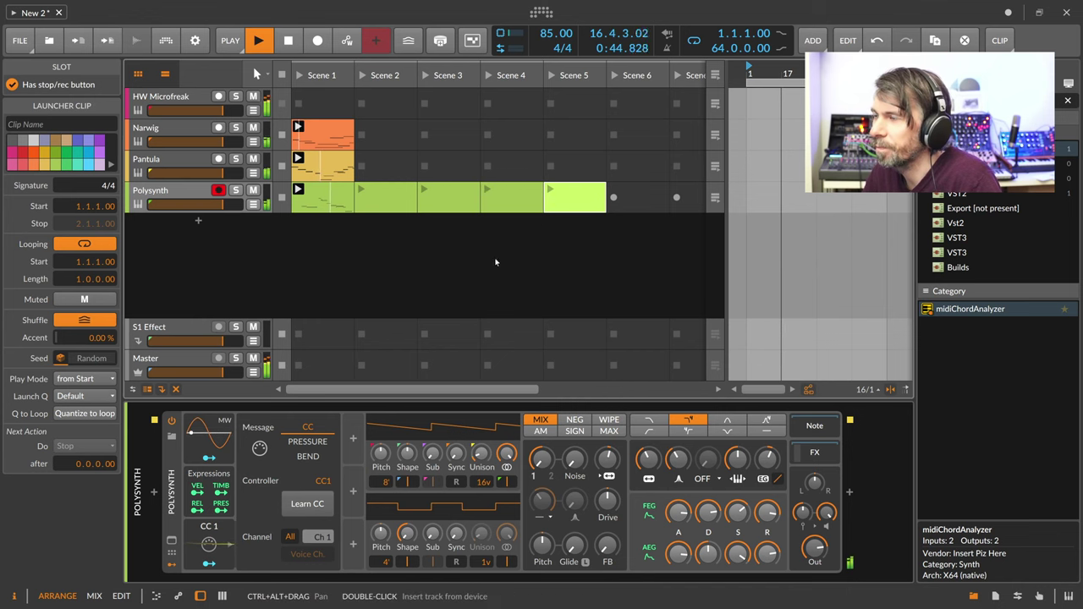
key(Delete)
double_click(575, 196)
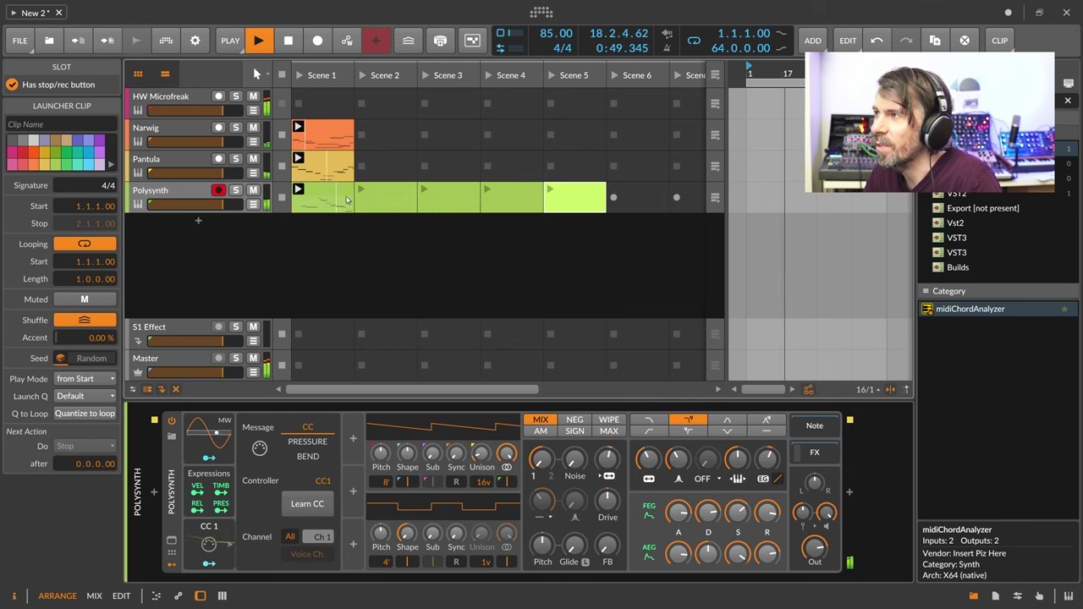
Select all five Polysynth clips and set their next action to Play Random after 16 bars
key(ctrl+a)
scroll(107, 373, down, 3)
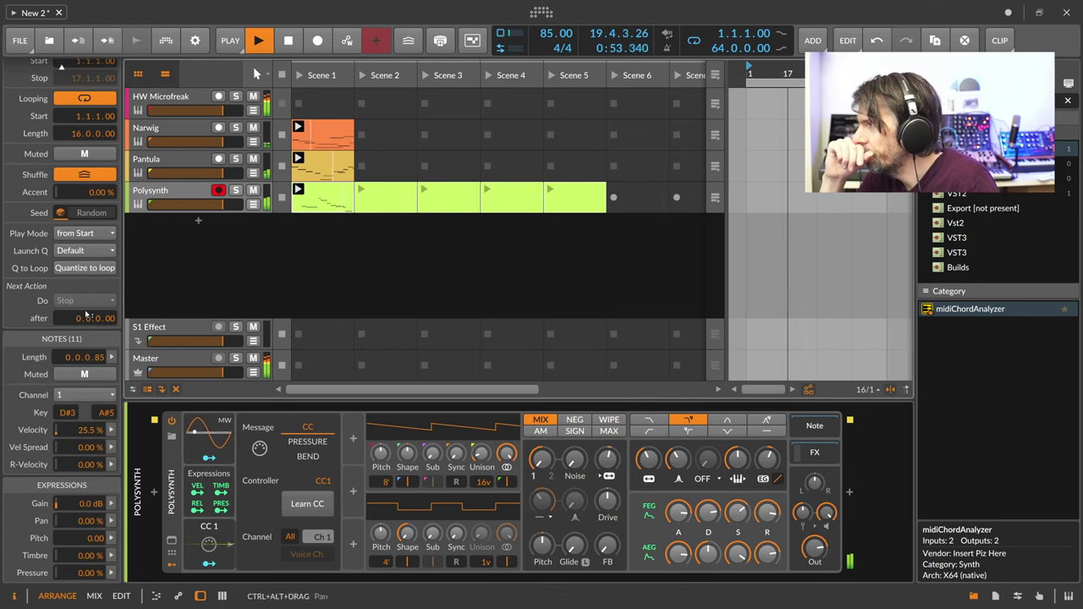
drag(82, 319, 83, 304)
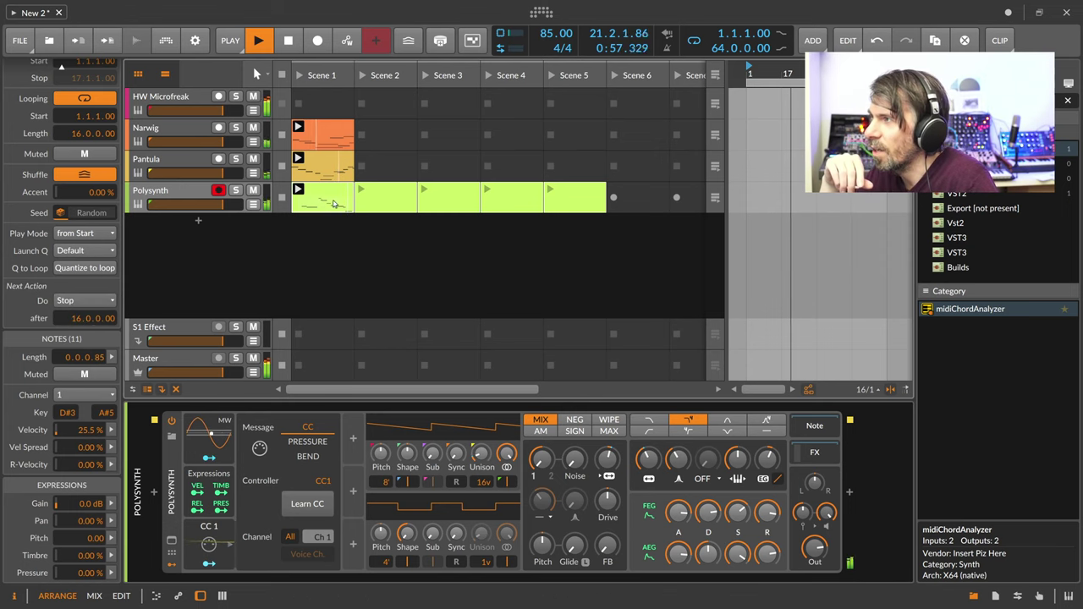
click(78, 301)
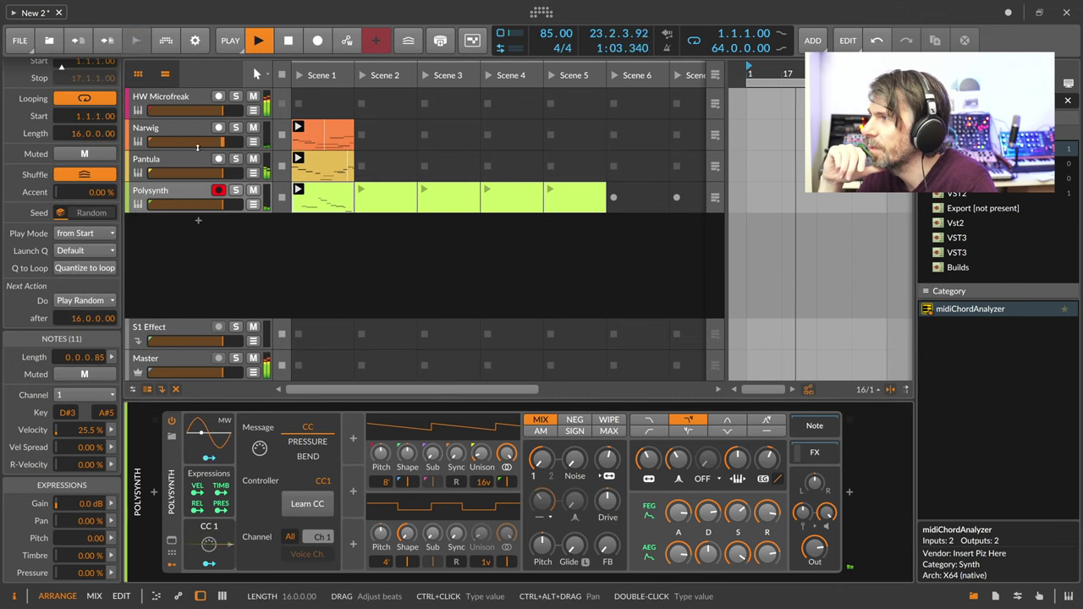
click(85, 123)
Go through the Polysynth clips in Scenes 1 to 5 and check their loop length and next-action settings
click(382, 206)
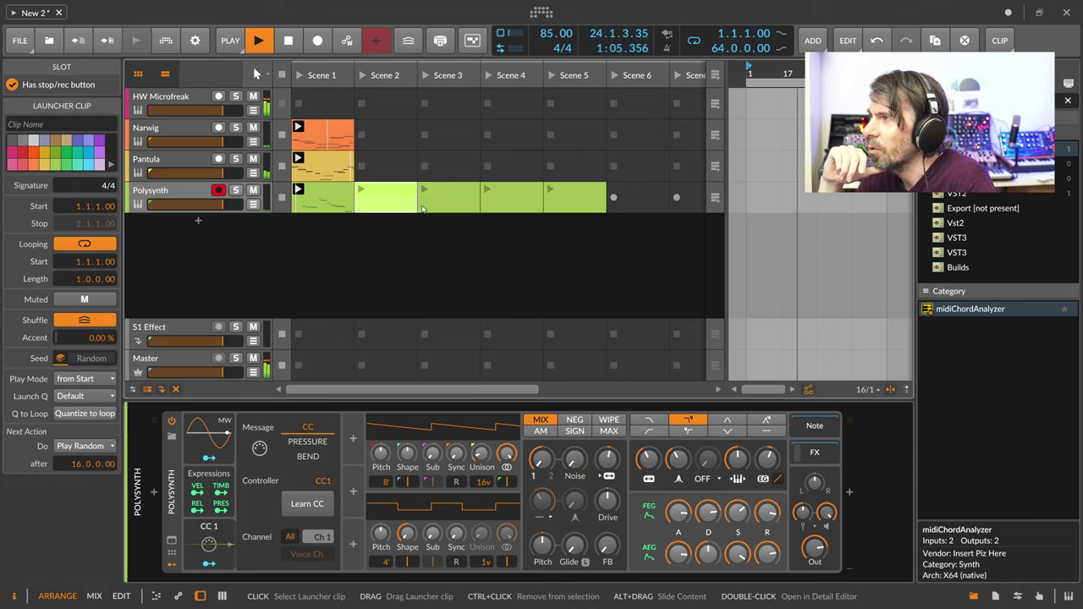
click(435, 206)
click(487, 207)
click(554, 207)
click(512, 206)
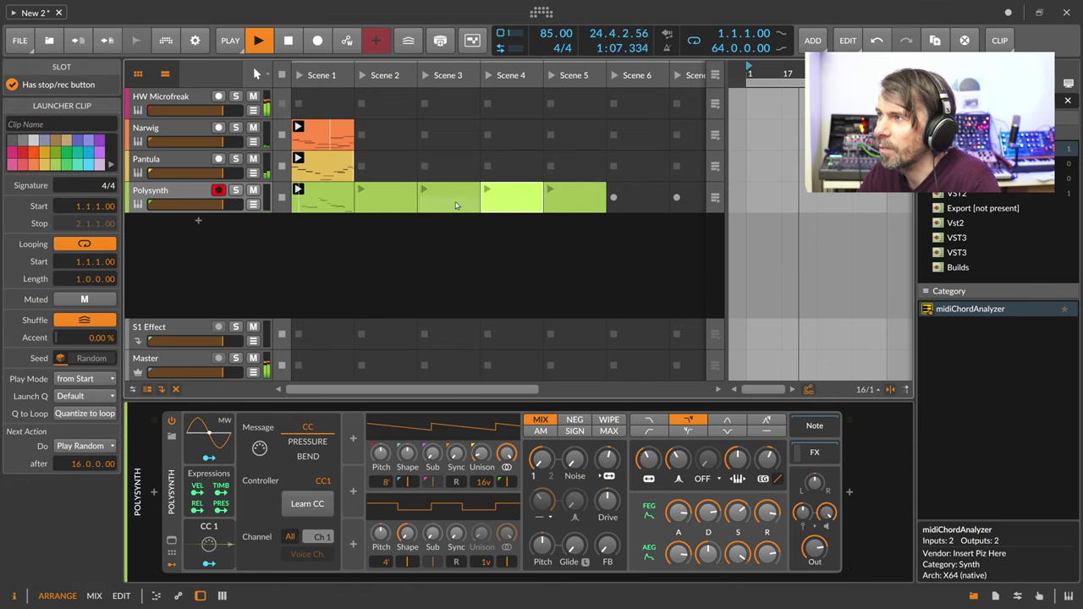
click(452, 205)
click(399, 204)
click(332, 205)
click(381, 206)
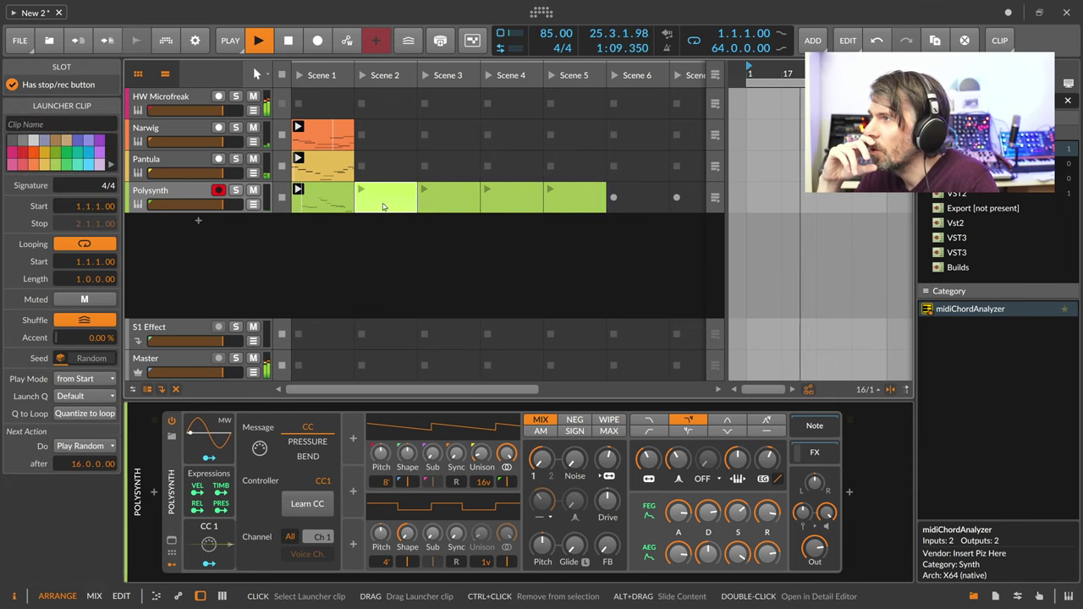
click(448, 203)
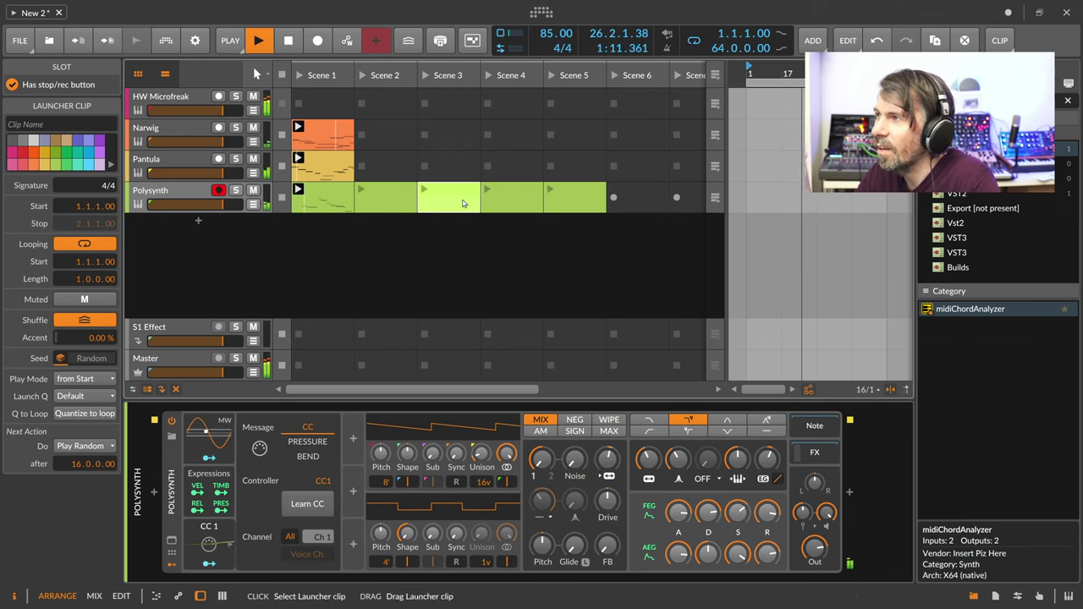
click(325, 195)
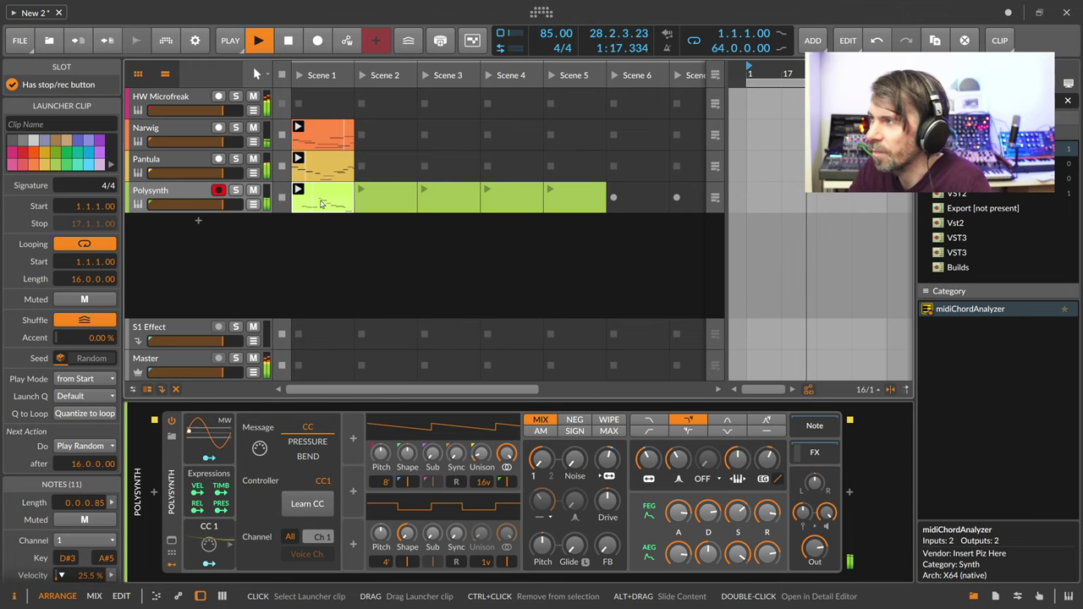
click(449, 205)
click(512, 207)
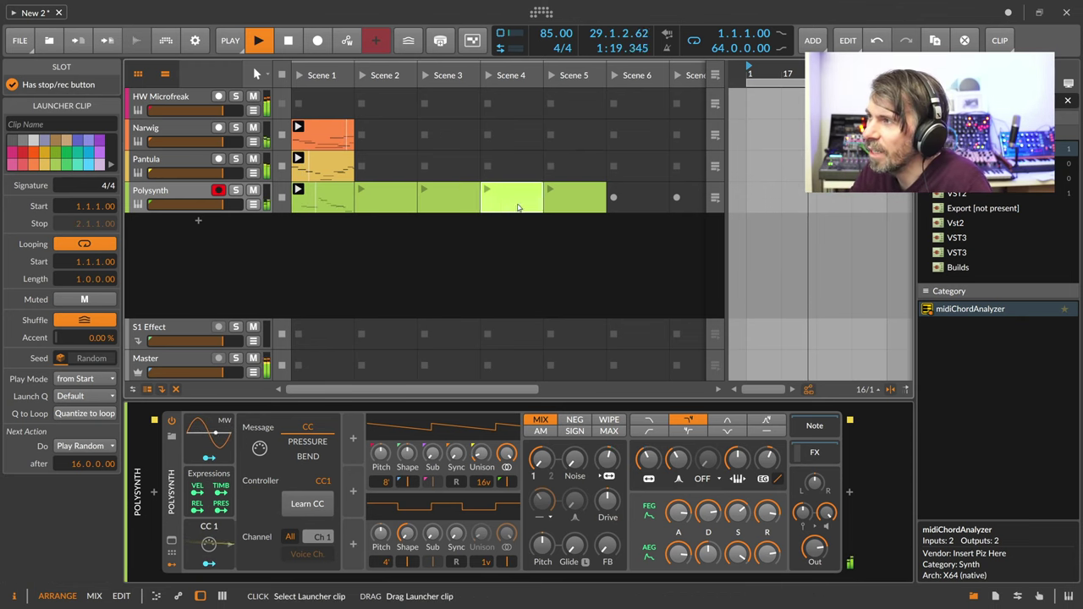
click(588, 208)
Create an extra empty Polysynth clip in Scene 6, delete it, and go back through the earlier clips to the first
double_click(654, 209)
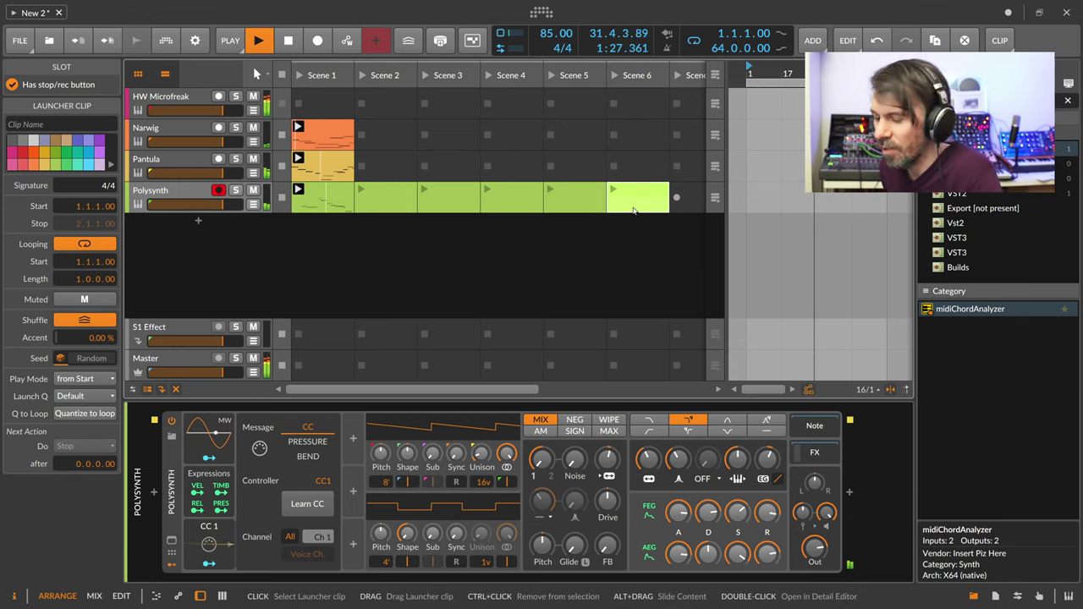
key(Delete)
click(568, 203)
click(521, 207)
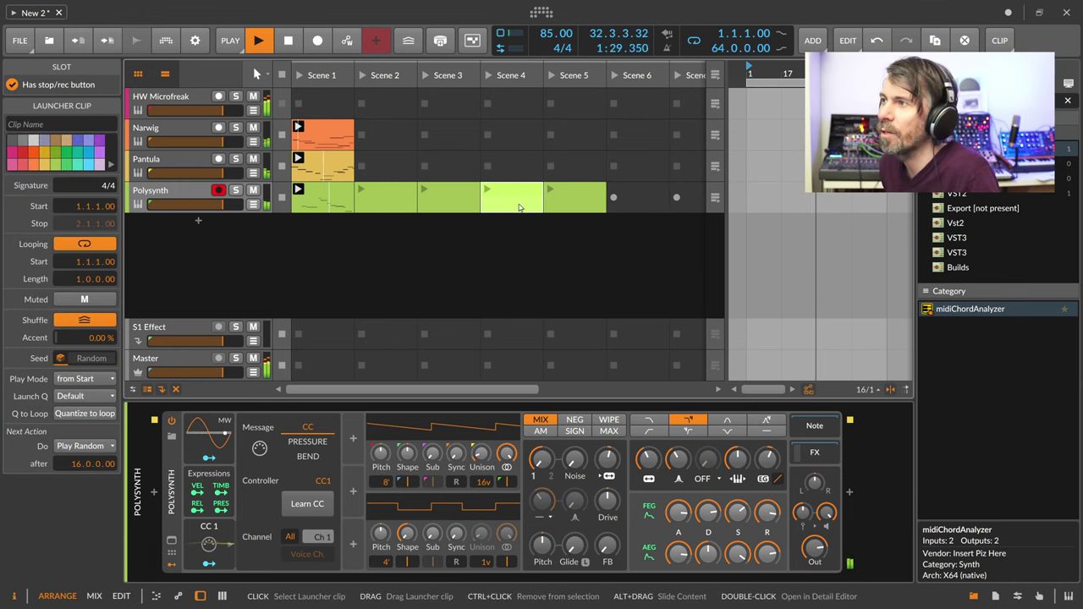
click(453, 205)
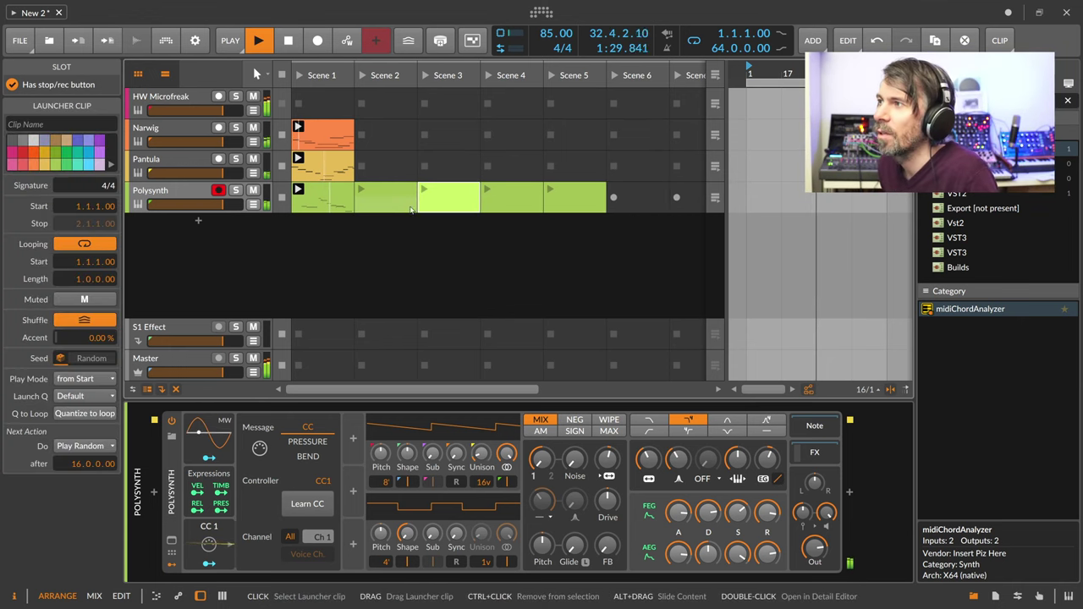
click(322, 201)
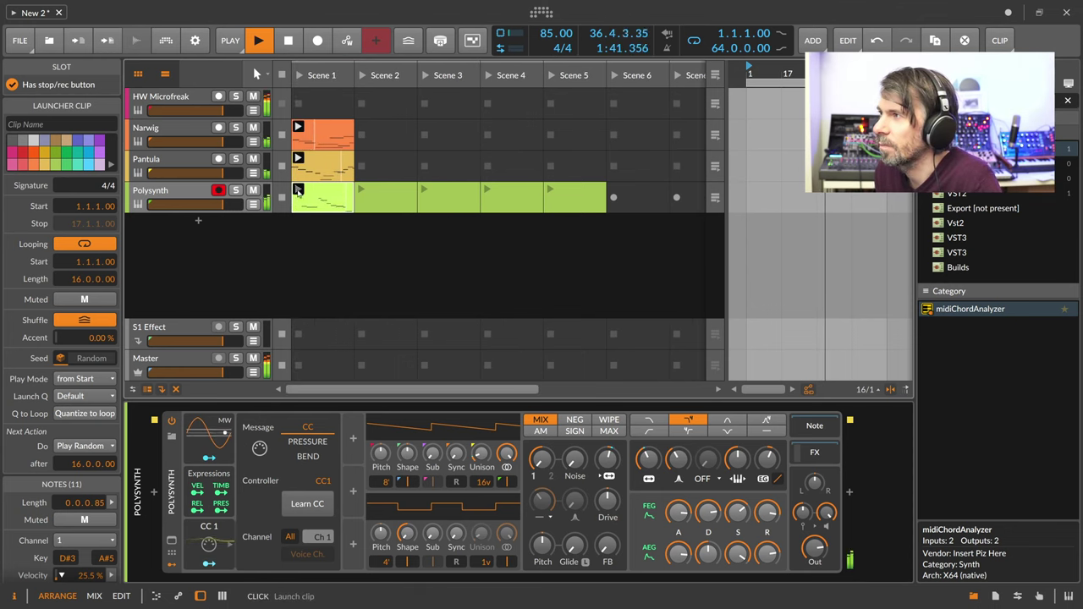
Launch the Polysynth's empty Scene 2 clip and look through the track's clips in Scenes 1 to 5
click(361, 190)
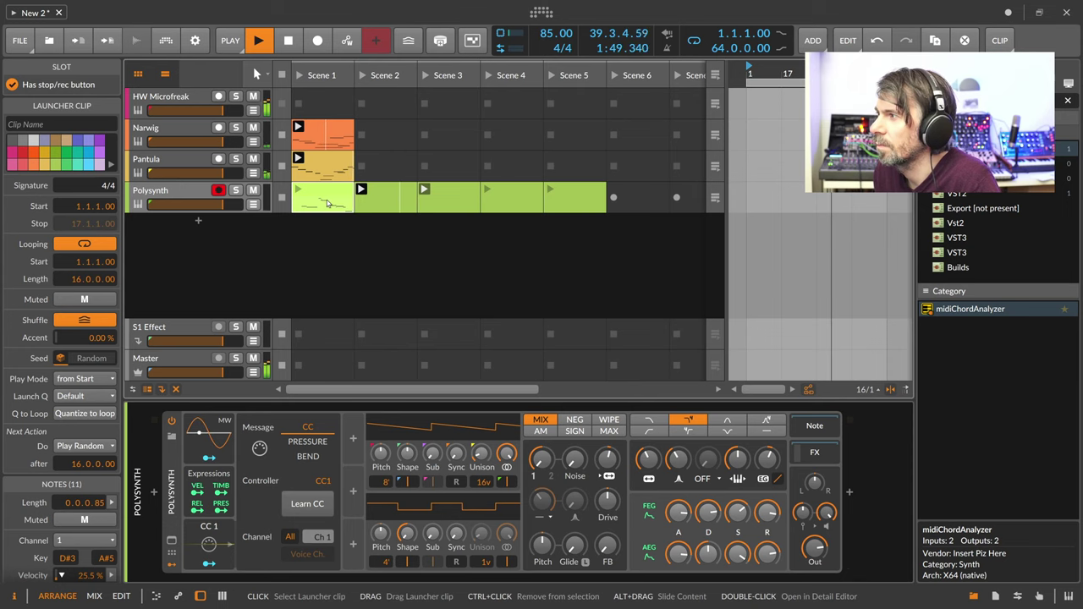
click(400, 206)
click(457, 207)
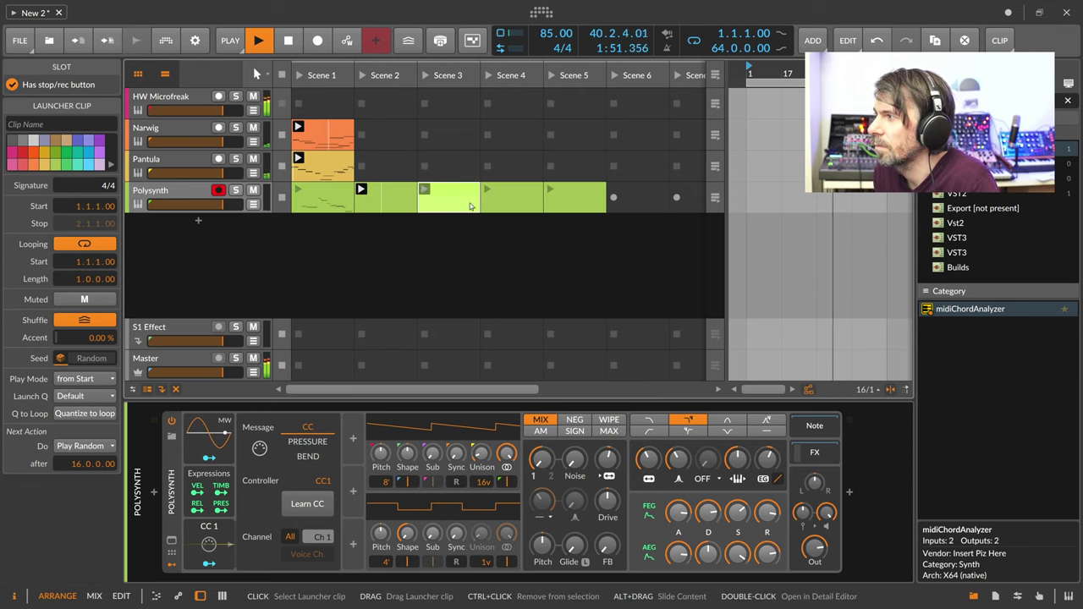
click(516, 207)
click(558, 208)
click(522, 207)
click(440, 207)
click(393, 205)
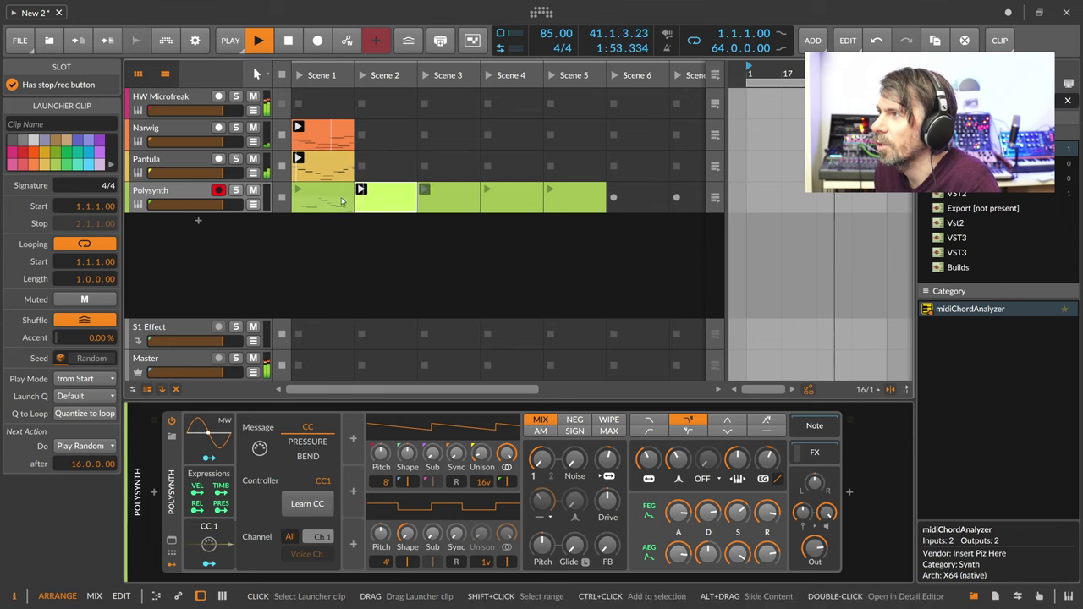
click(337, 203)
Create an empty clip on the Narwig track in Scene 2
click(337, 172)
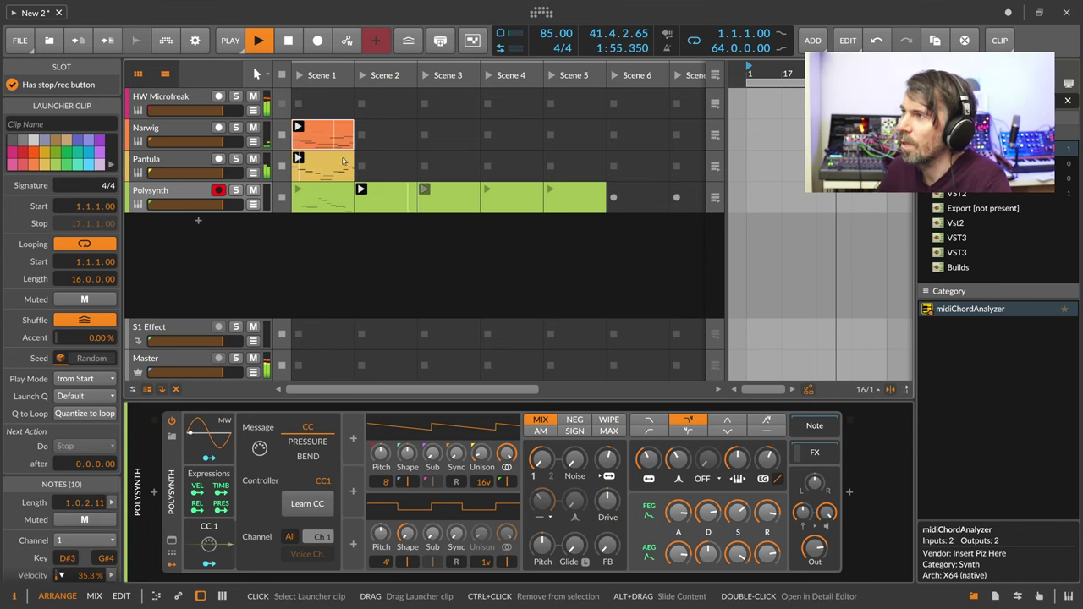
click(375, 137)
double_click(374, 137)
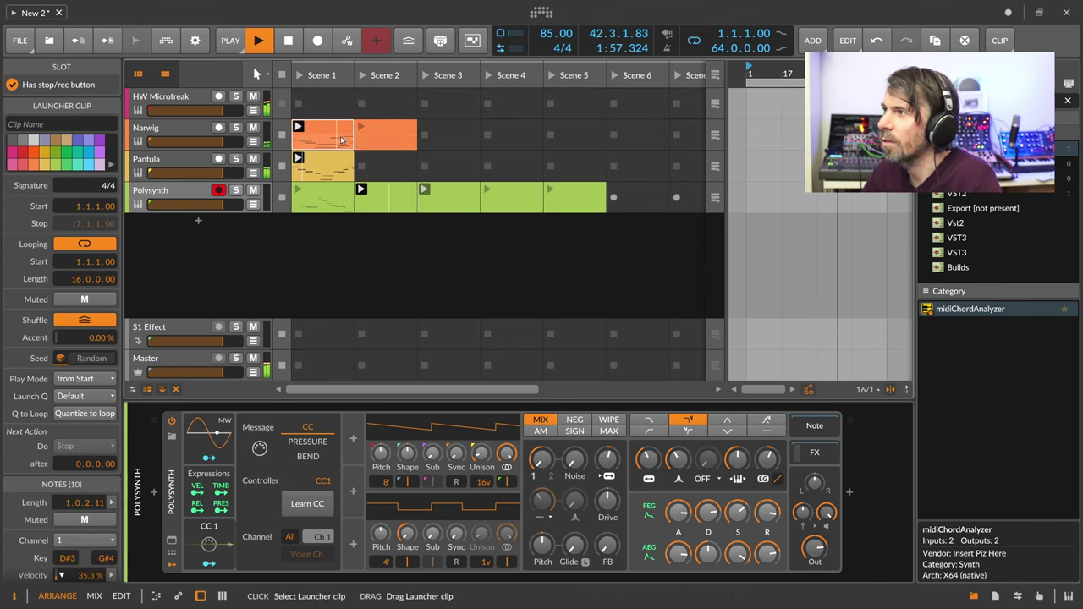
Select both Narwig clips and set their next action to Play Random after 16 bars
shift+click(327, 144)
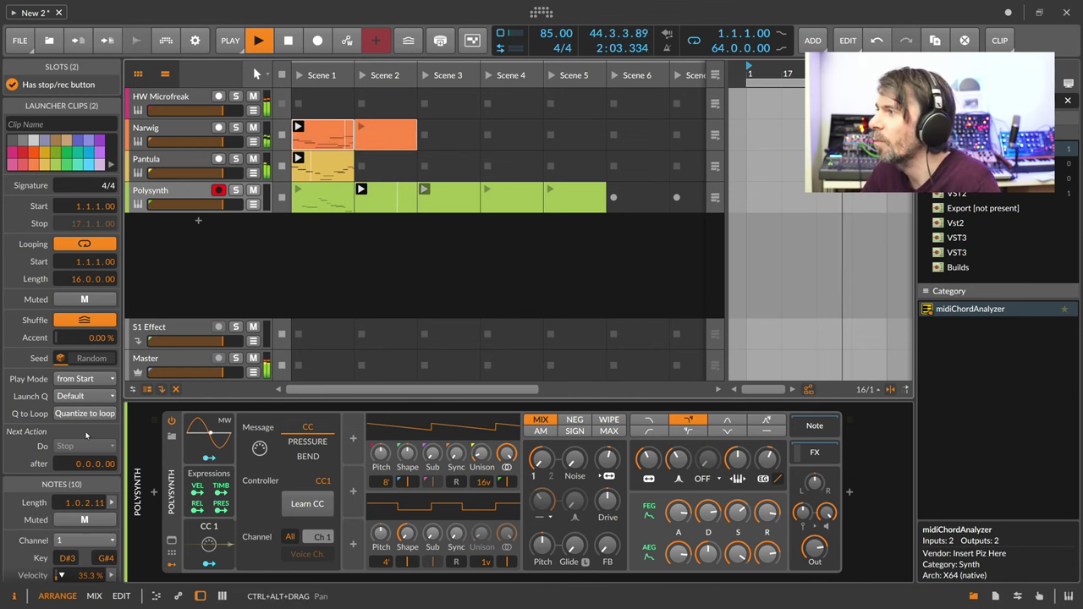
drag(89, 464, 89, 415)
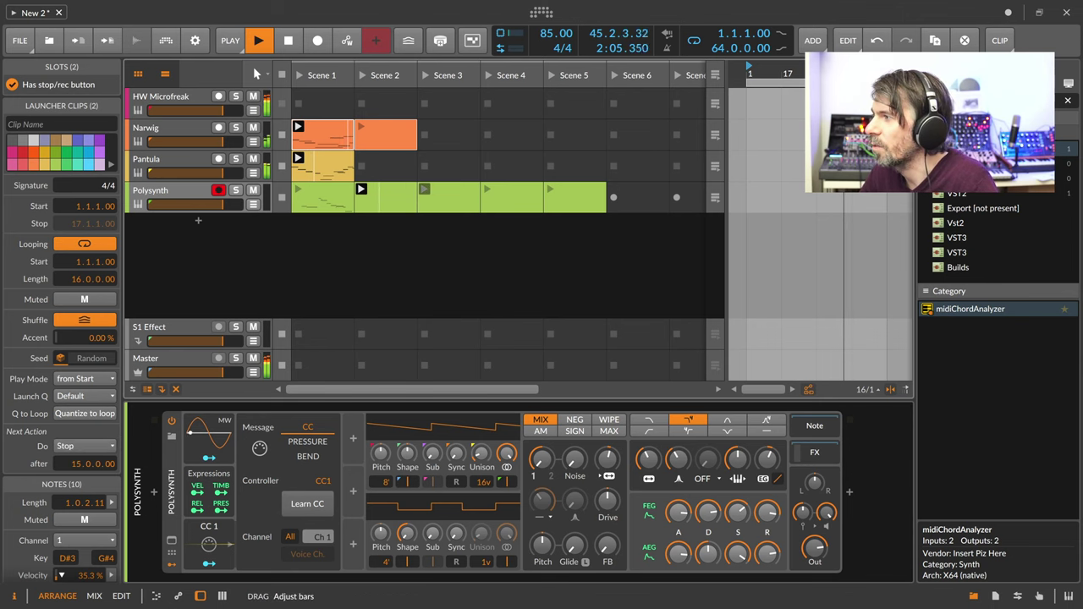
click(109, 445)
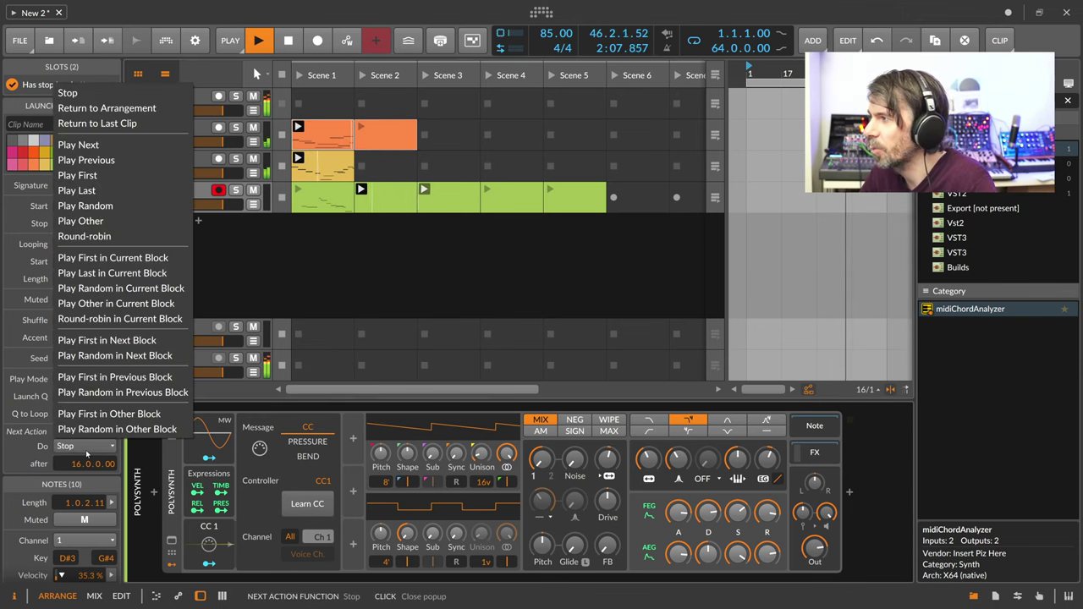
click(109, 205)
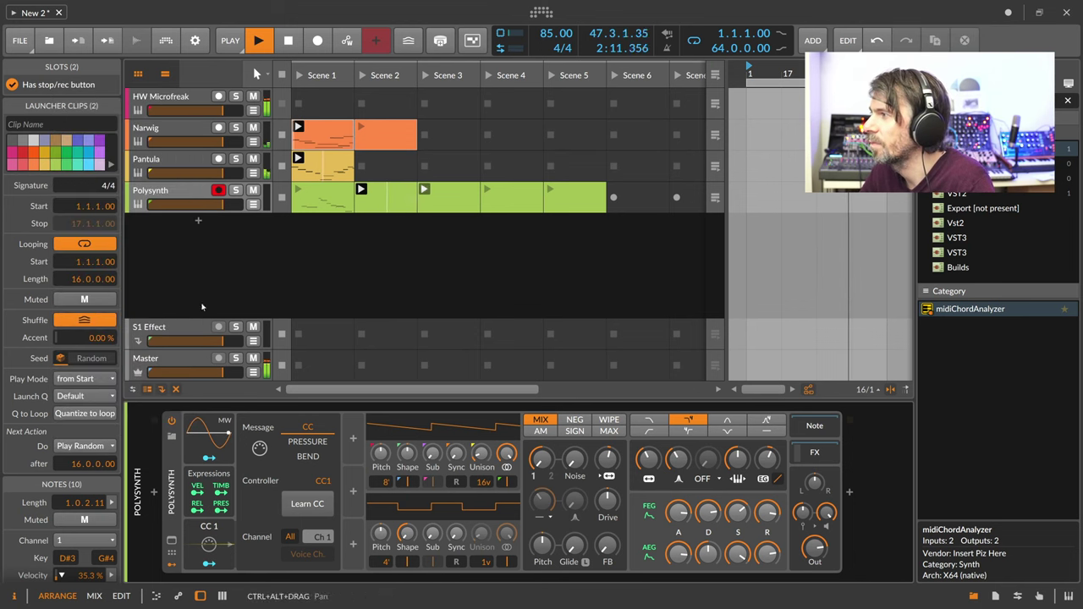
Look through the Polysynth, Narwig and Pantula launcher clips and the Narwig track's sampler device
click(390, 204)
click(338, 209)
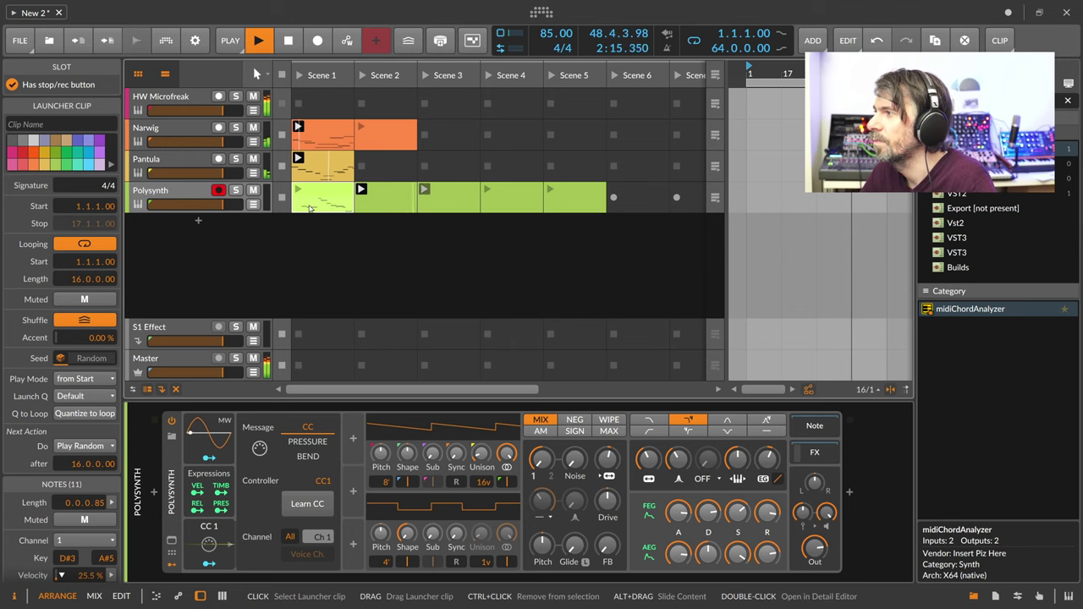
click(372, 141)
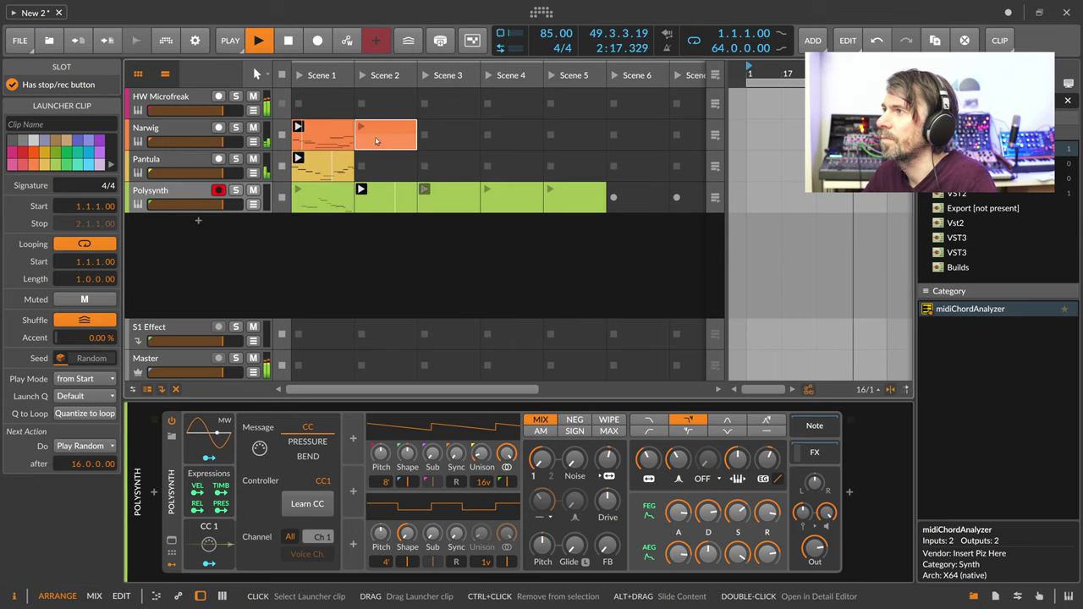
click(337, 141)
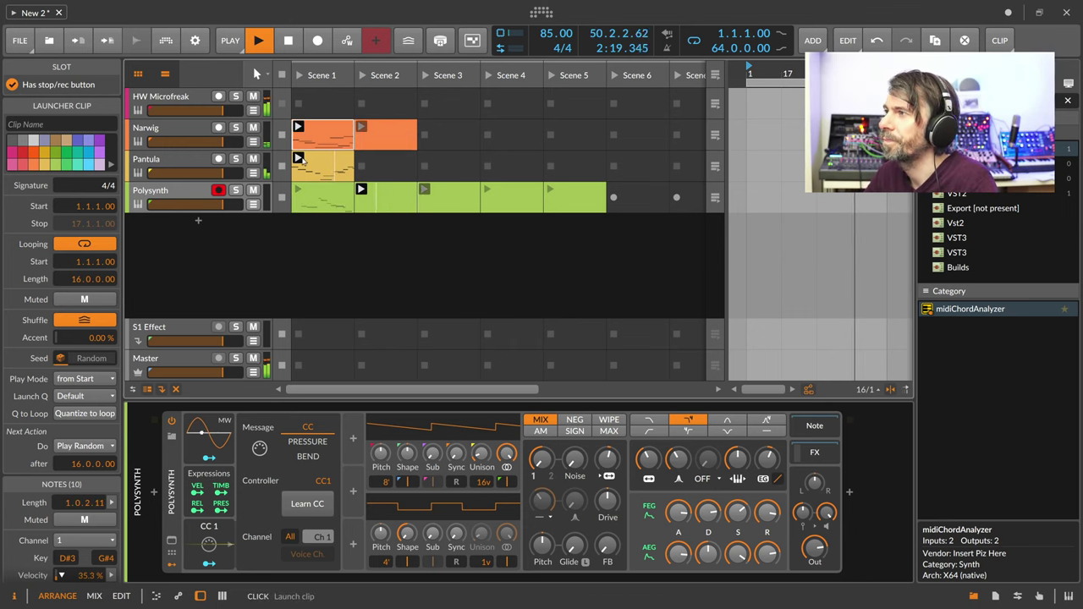
click(306, 167)
click(187, 128)
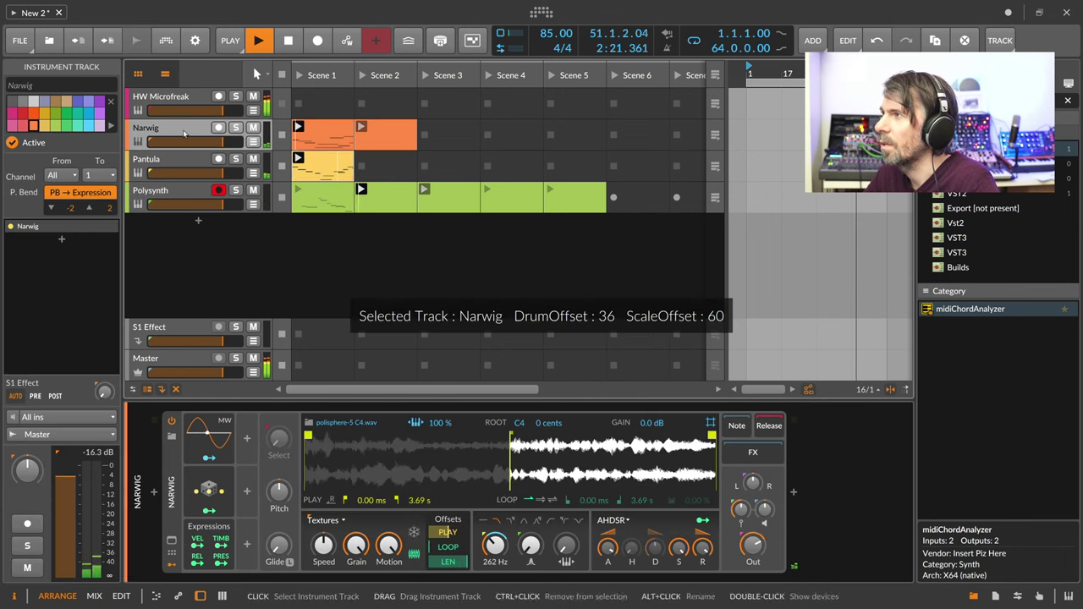
Add an instrument track below Polysynth and search the device and preset browser for "polispher"
double_click(195, 222)
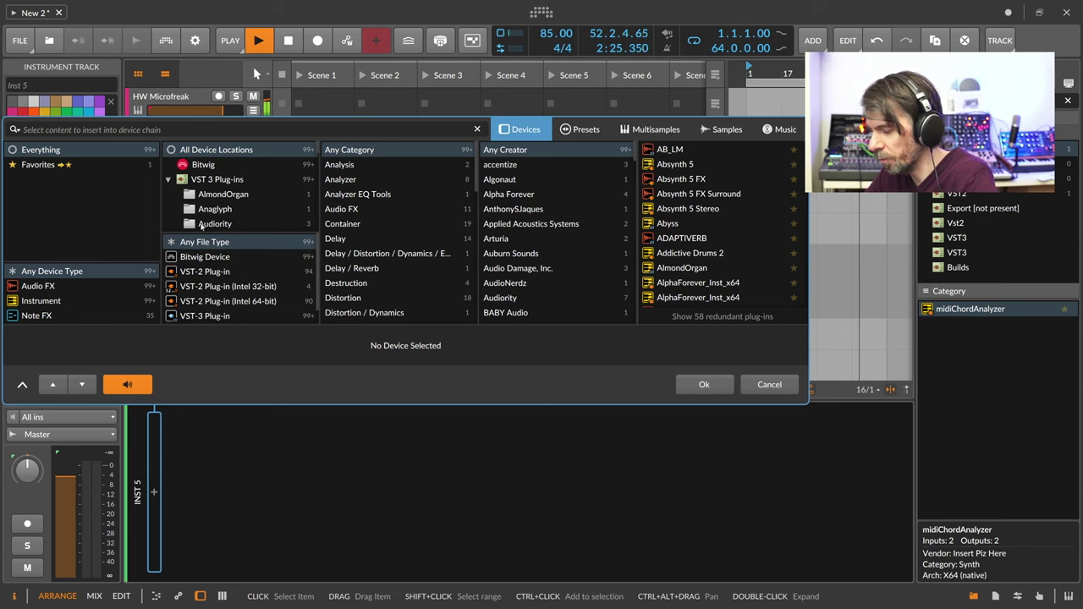
text(sp)
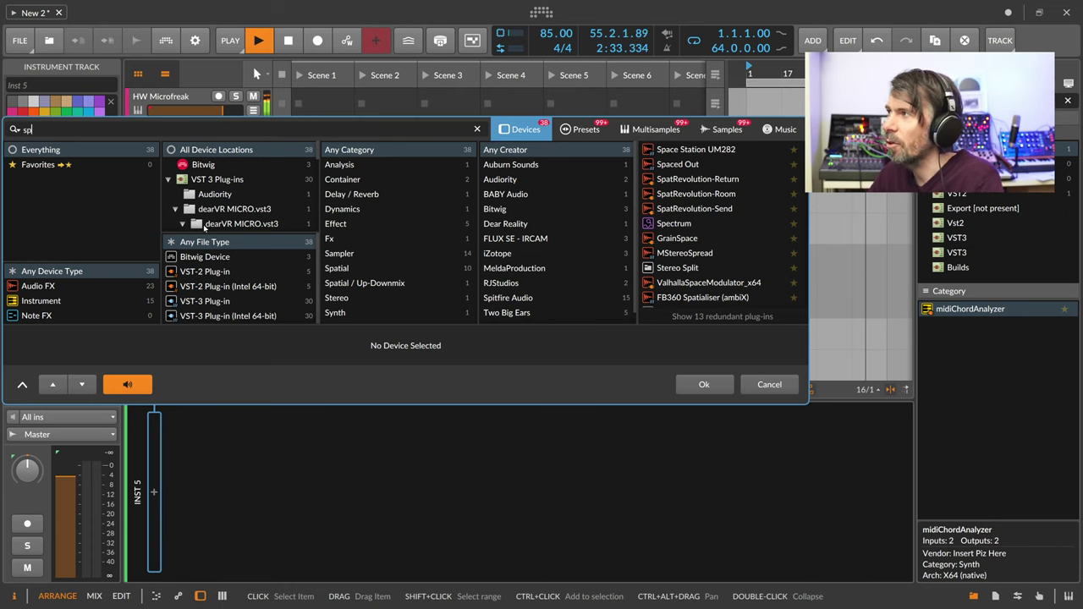
key(BackSpace)
key(BackSpace)
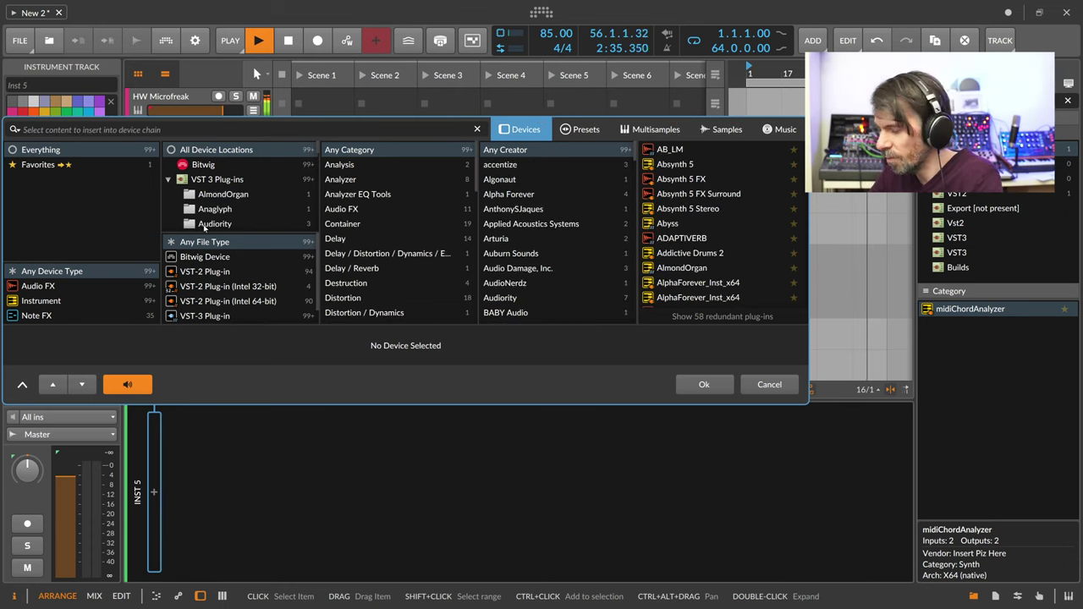
text(sp)
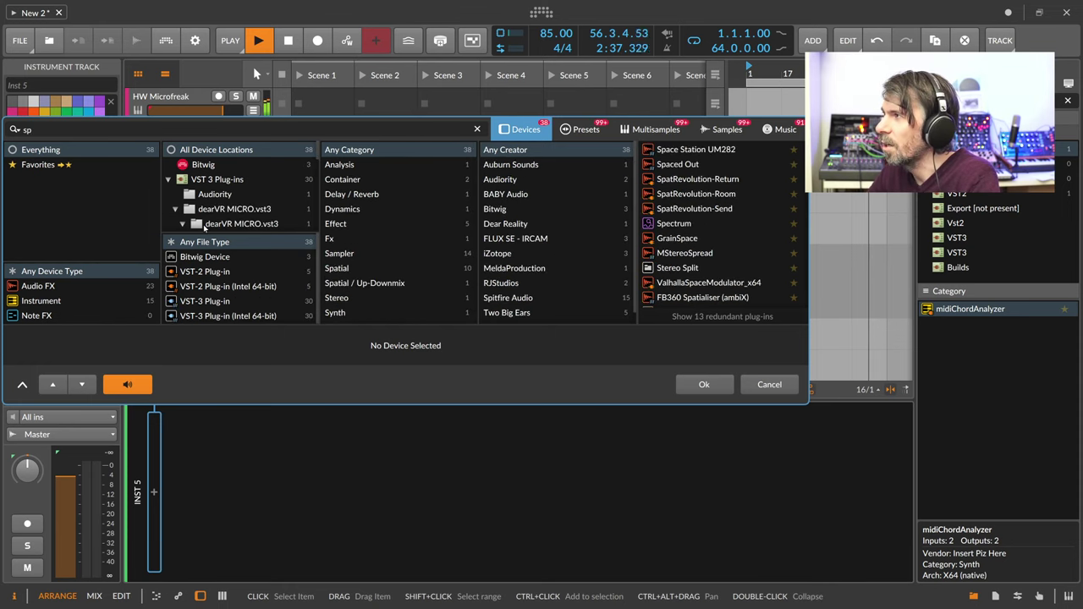
key(BackSpace)
key(BackSpace)
text(polispher)
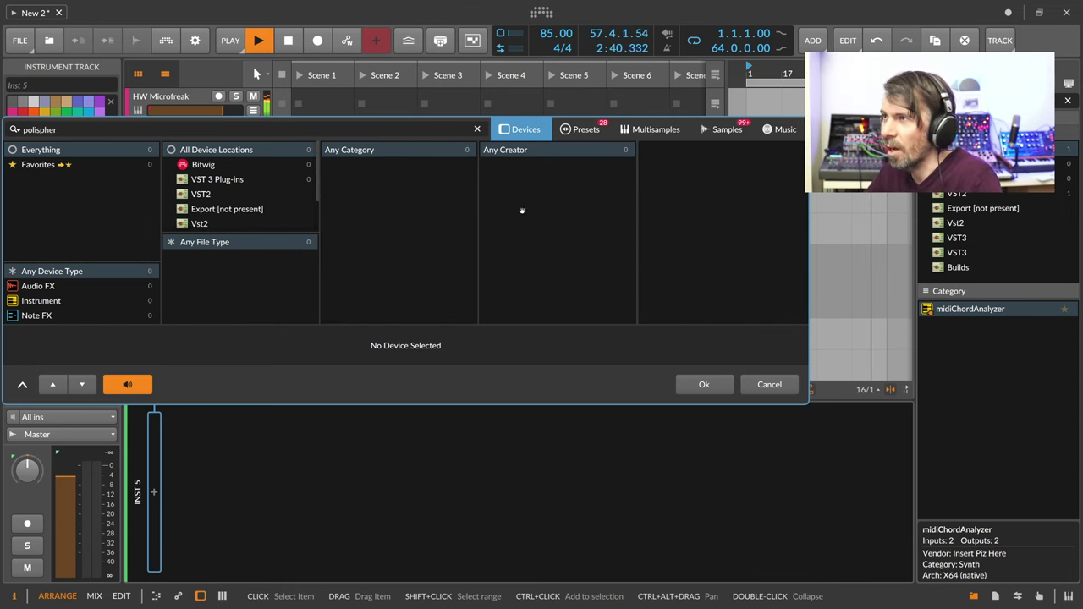
Narrow the preset results to creator Polarity and device Sampler, and load the Deerkat preset
click(590, 134)
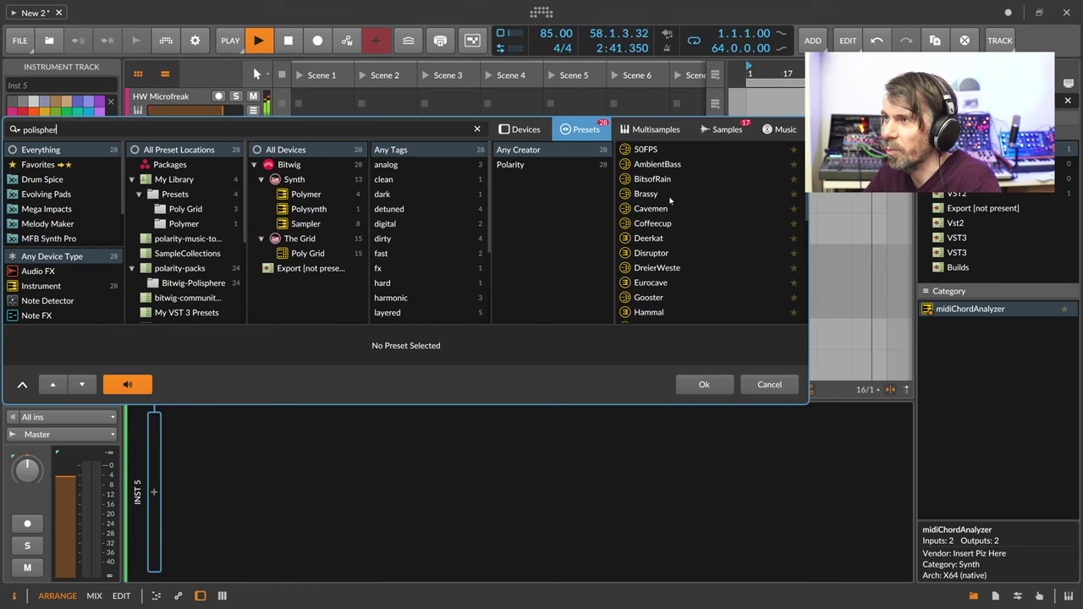
click(537, 171)
scroll(677, 237, down, 5)
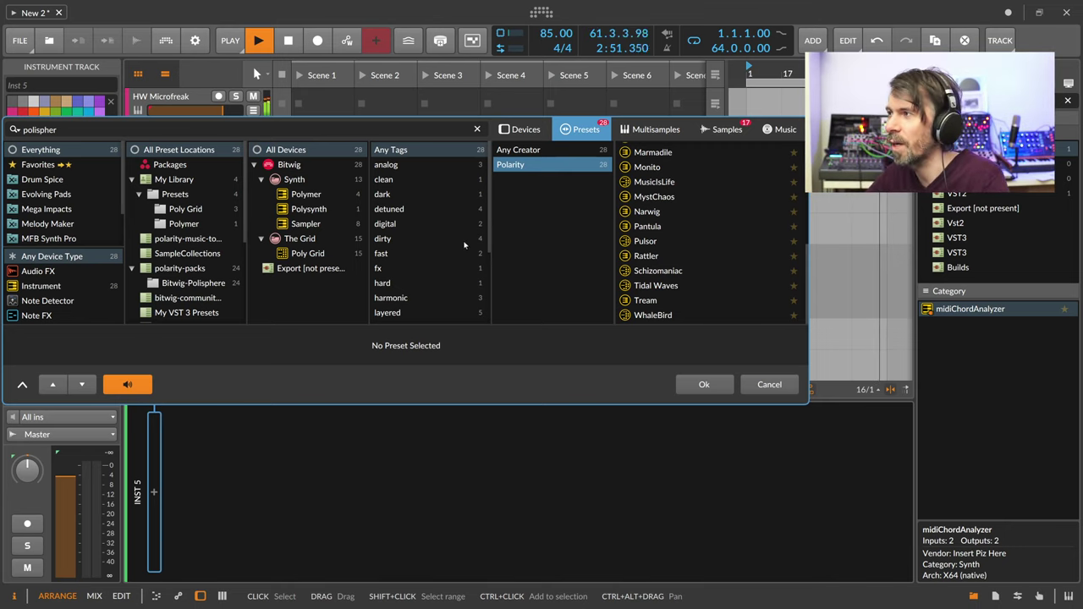
click(317, 226)
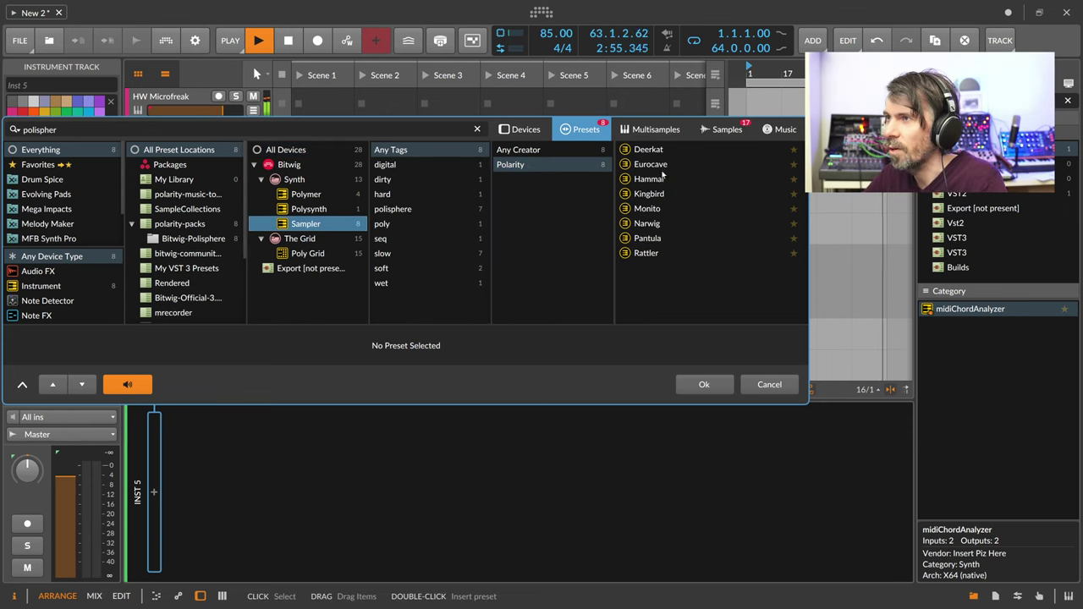
double_click(648, 149)
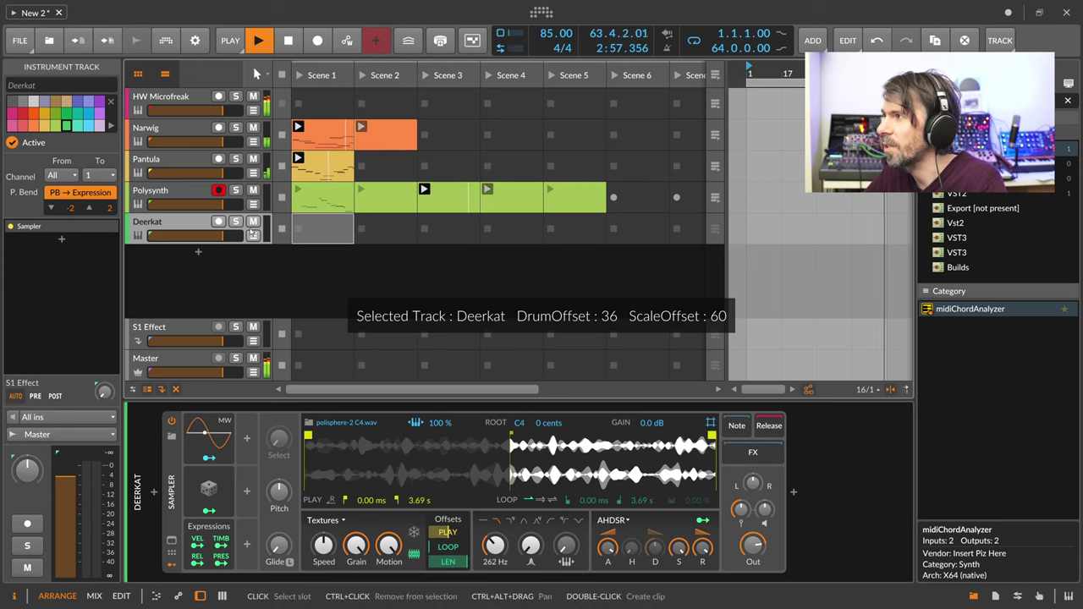
Record a part into the Deerkat track's Scene 1 slot, disarm the track and open the clip's notes
click(297, 230)
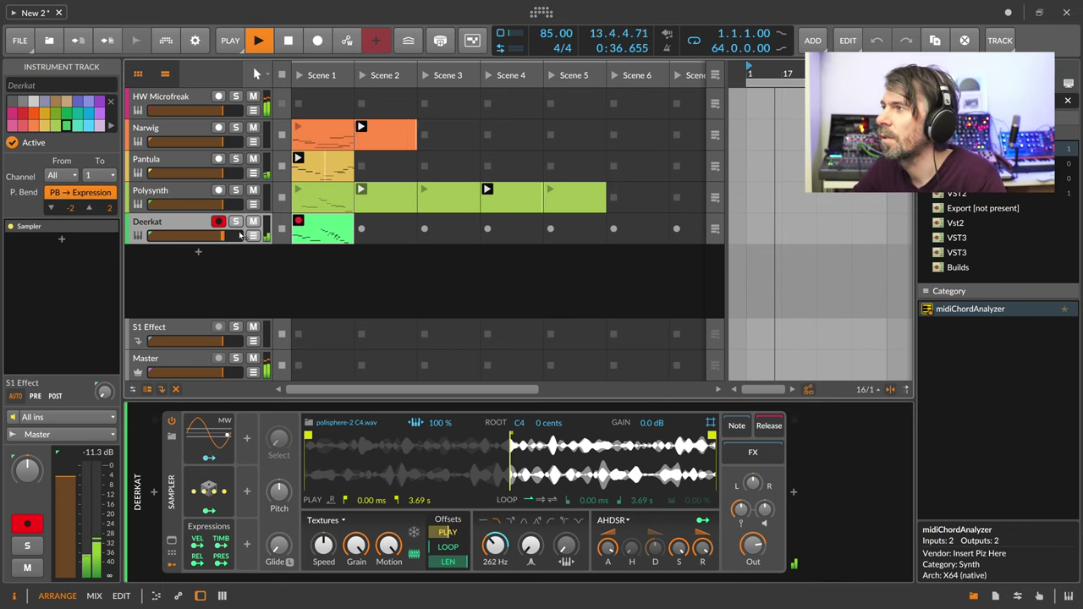
click(325, 230)
click(219, 222)
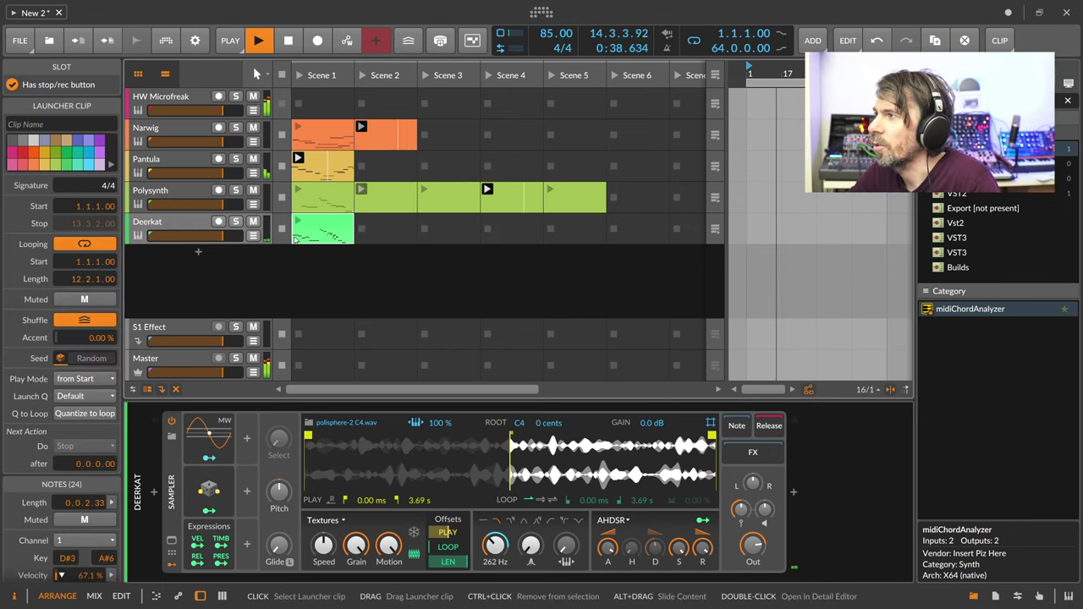
double_click(327, 231)
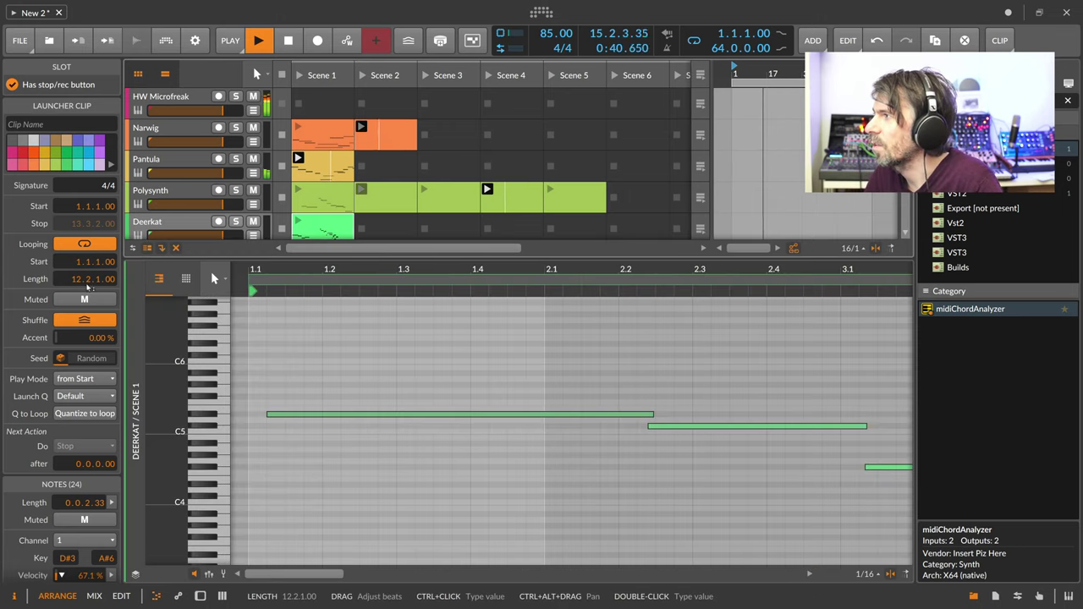
Create empty clips on the Deerkat track in Scenes 2, 3 and 4
scroll(339, 227, down, 2)
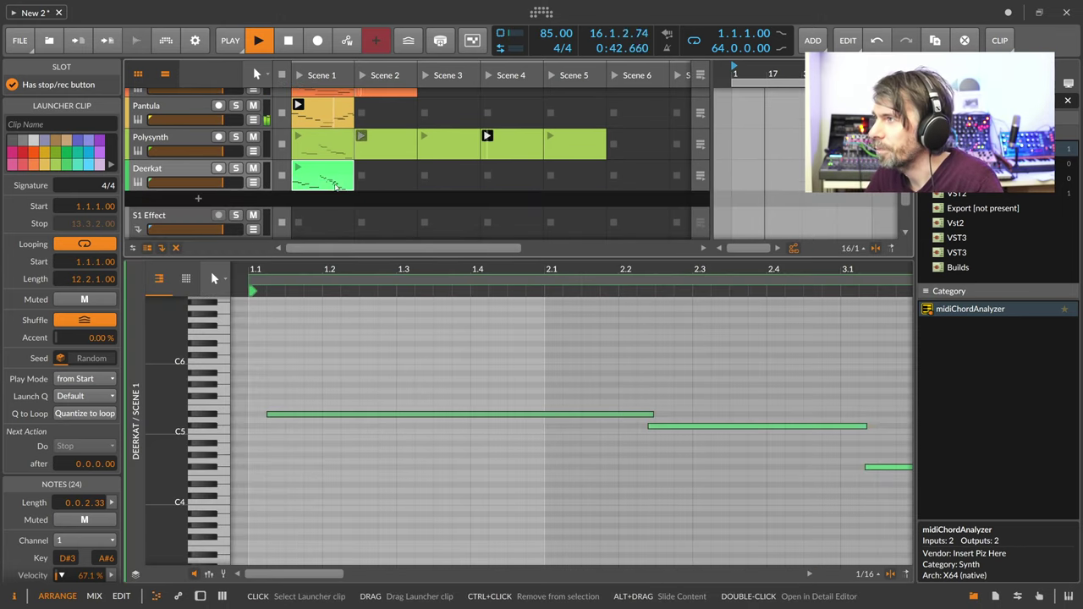
click(385, 179)
double_click(385, 179)
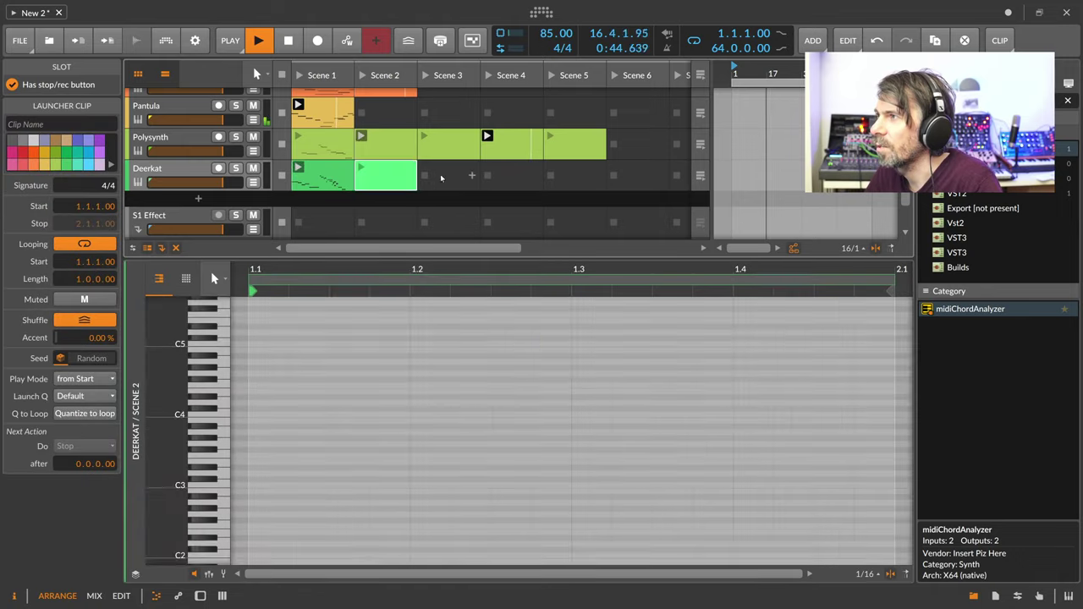
double_click(444, 177)
click(501, 179)
double_click(502, 179)
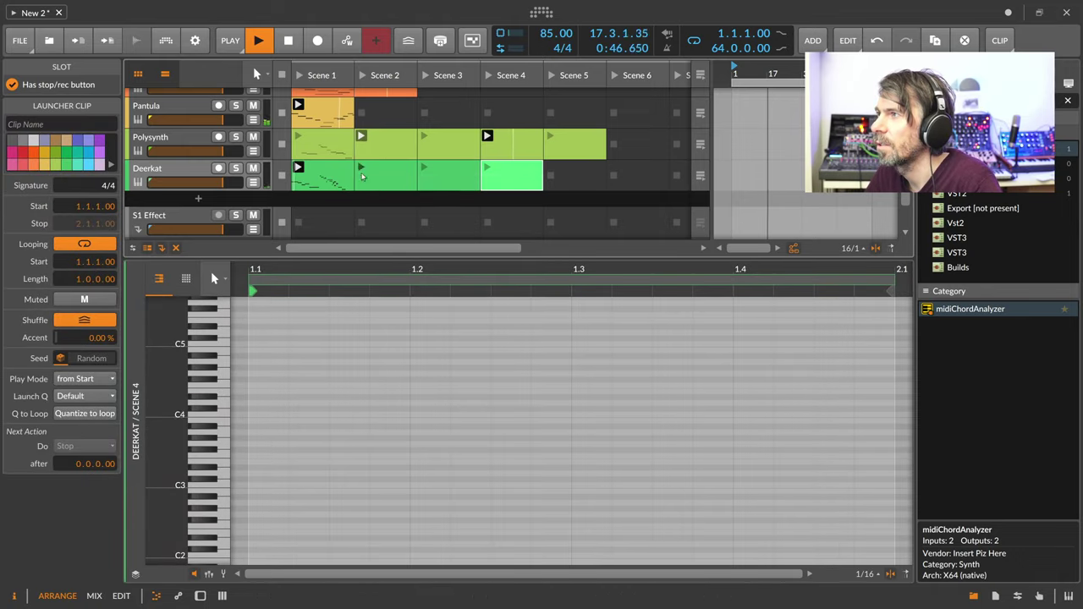
Select all four Deerkat clips and set their next action to Play Random after 12 bars
shift+click(321, 178)
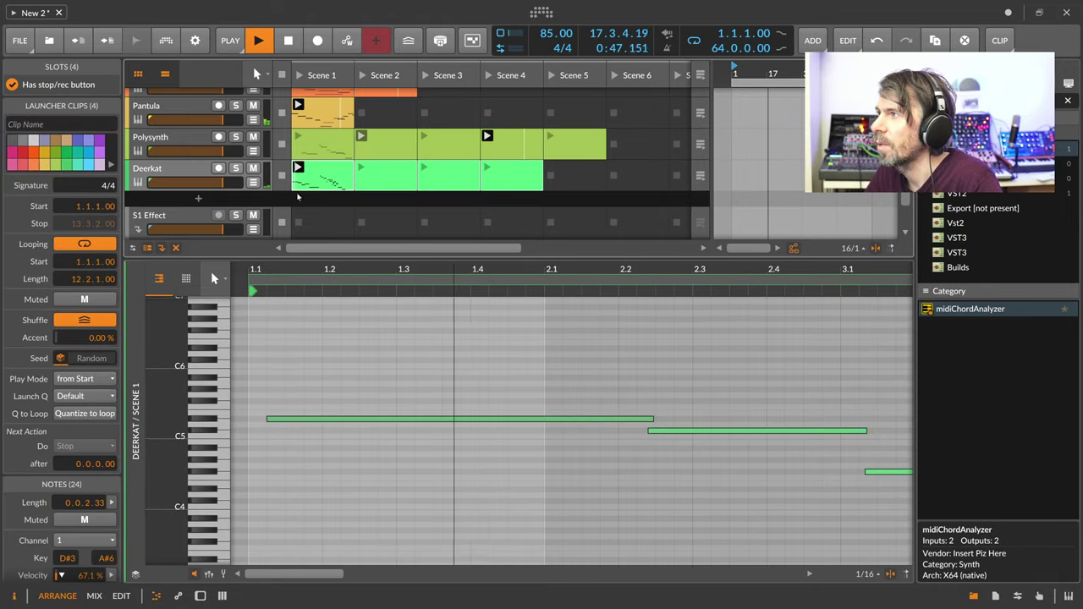
drag(80, 465, 81, 424)
click(77, 448)
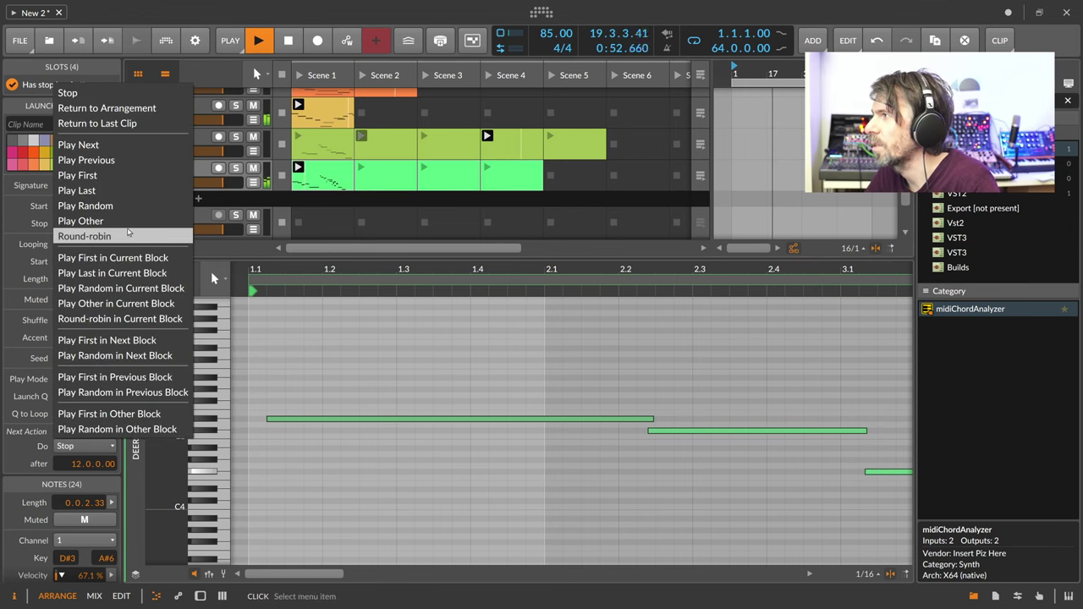
click(84, 206)
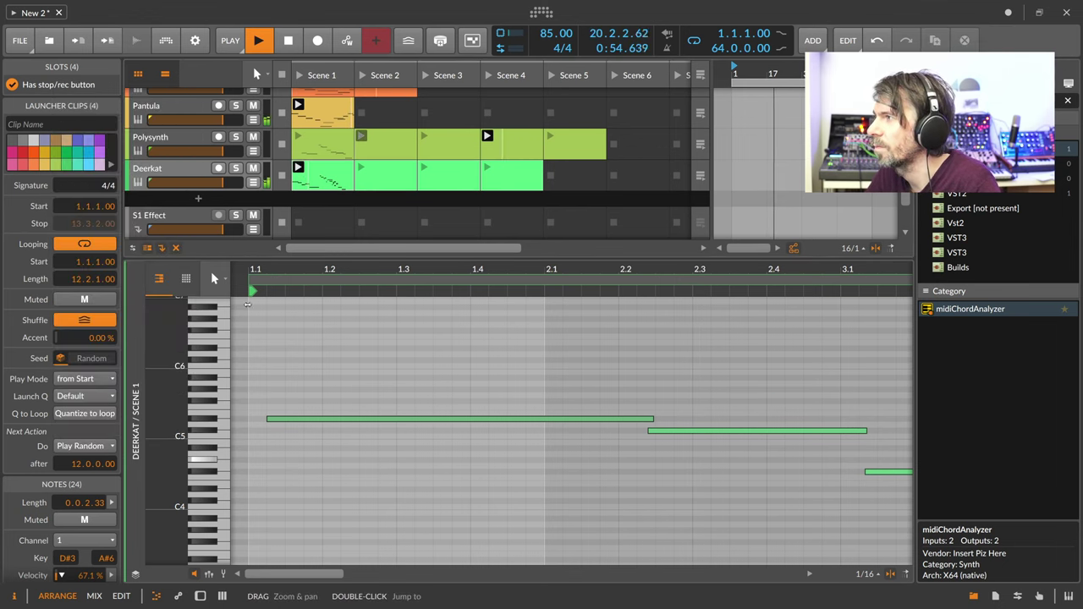
Shrink the note editor and go through the tracks from Deerkat to HW Microfreak
drag(316, 258, 306, 448)
click(336, 323)
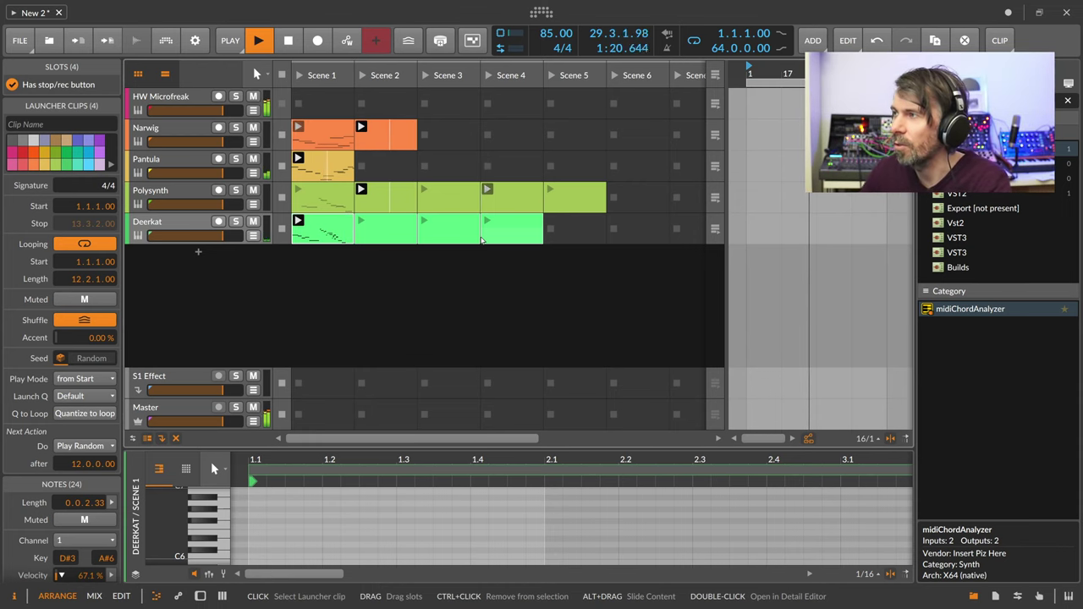
click(175, 254)
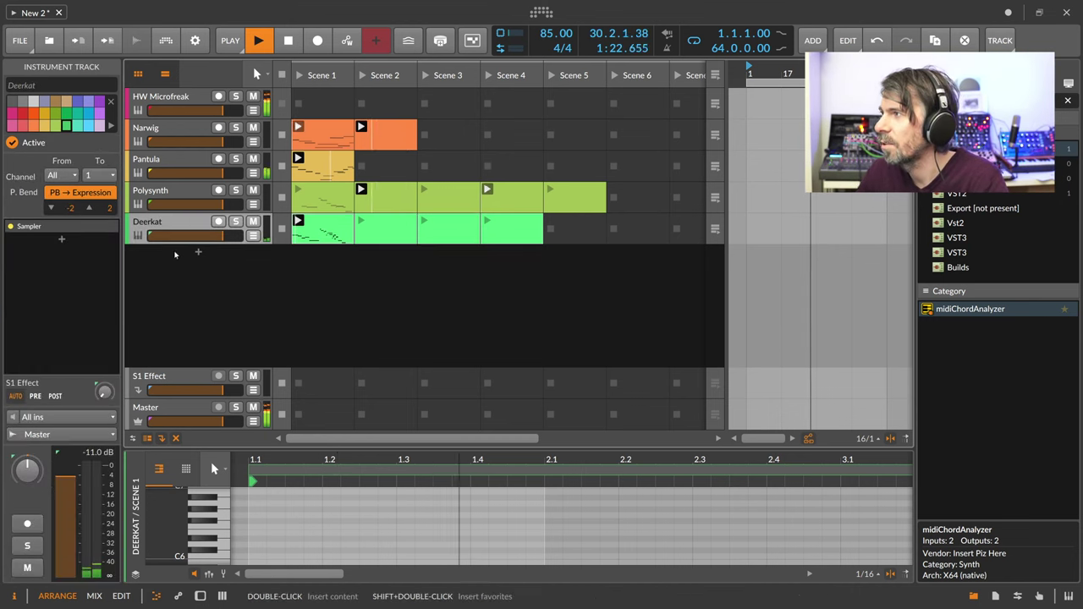
click(169, 191)
click(169, 160)
click(169, 128)
click(173, 100)
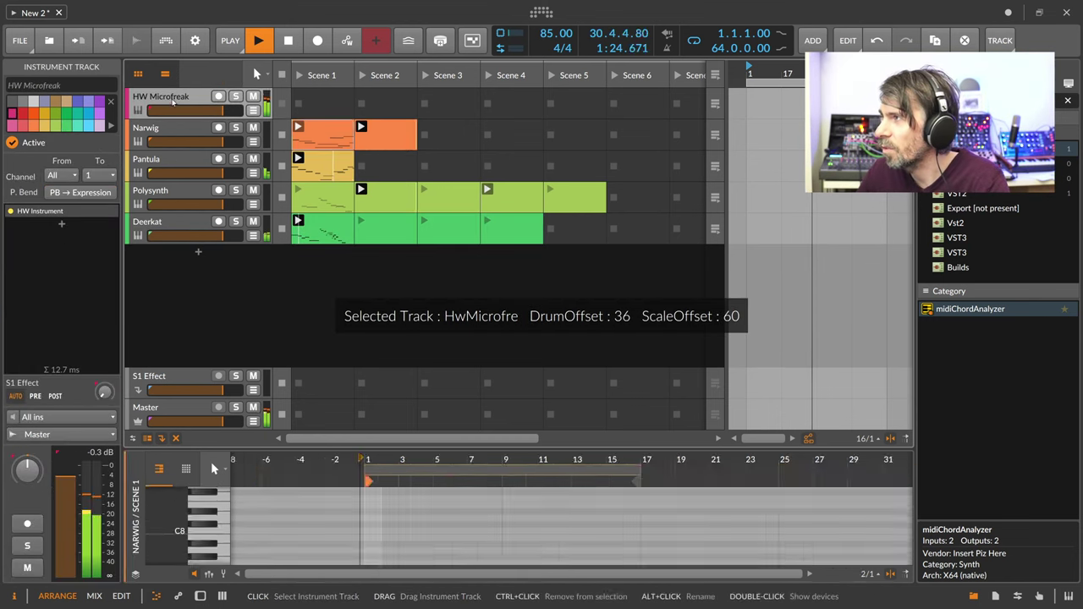
Add an instrument track below Deerkat with the XO drum plug-in
click(198, 251)
text(xo)
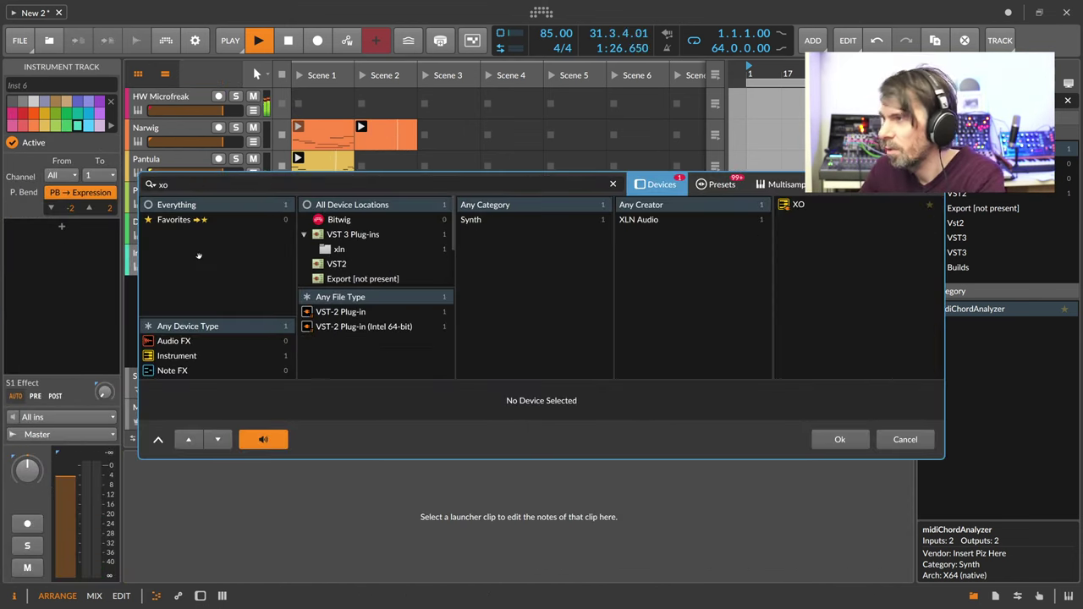
key(Down)
key(Return)
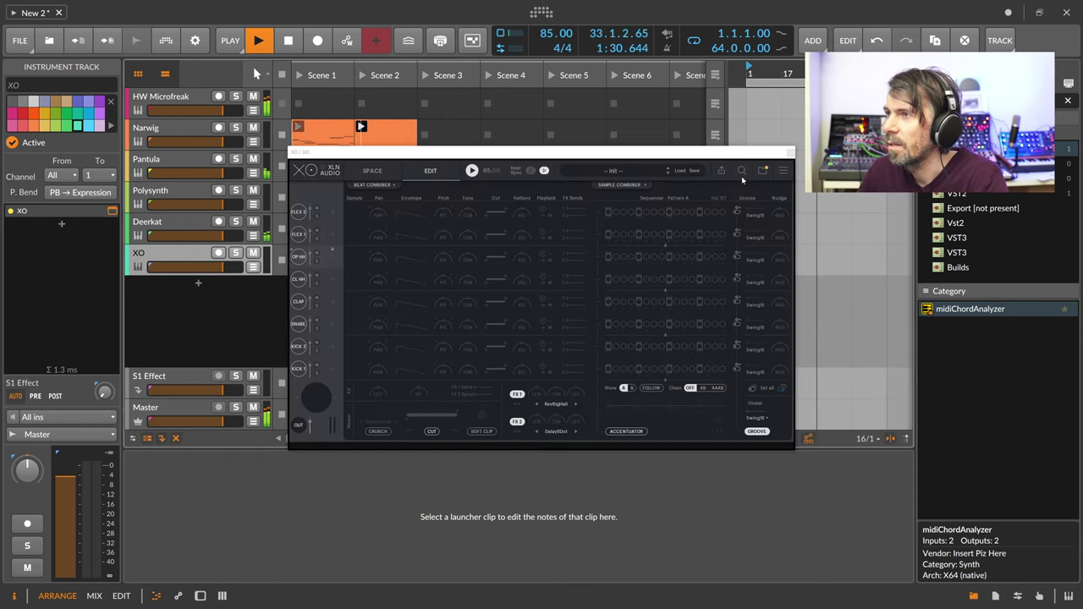
Audition samples in XO's sample space, assigning a kick to Kick 1 and a clap to Snare
click(407, 172)
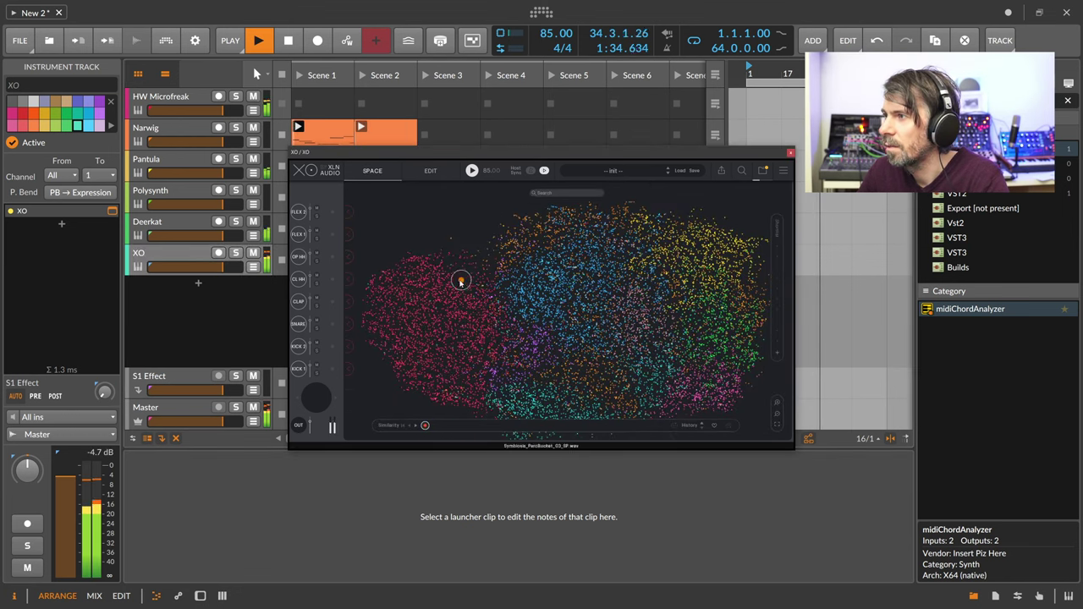
click(410, 318)
click(578, 290)
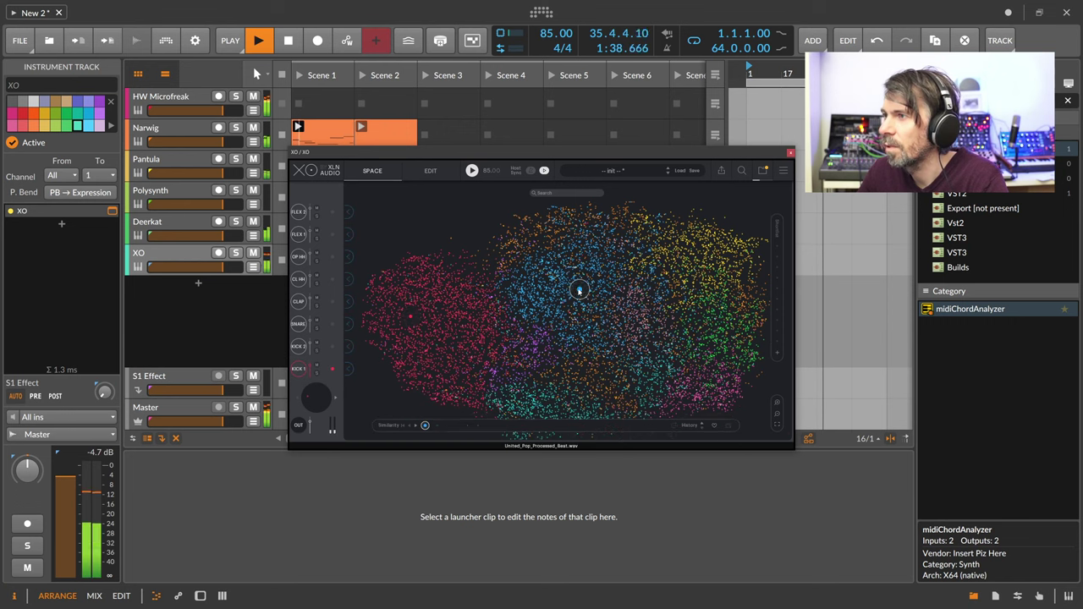
click(594, 282)
click(603, 279)
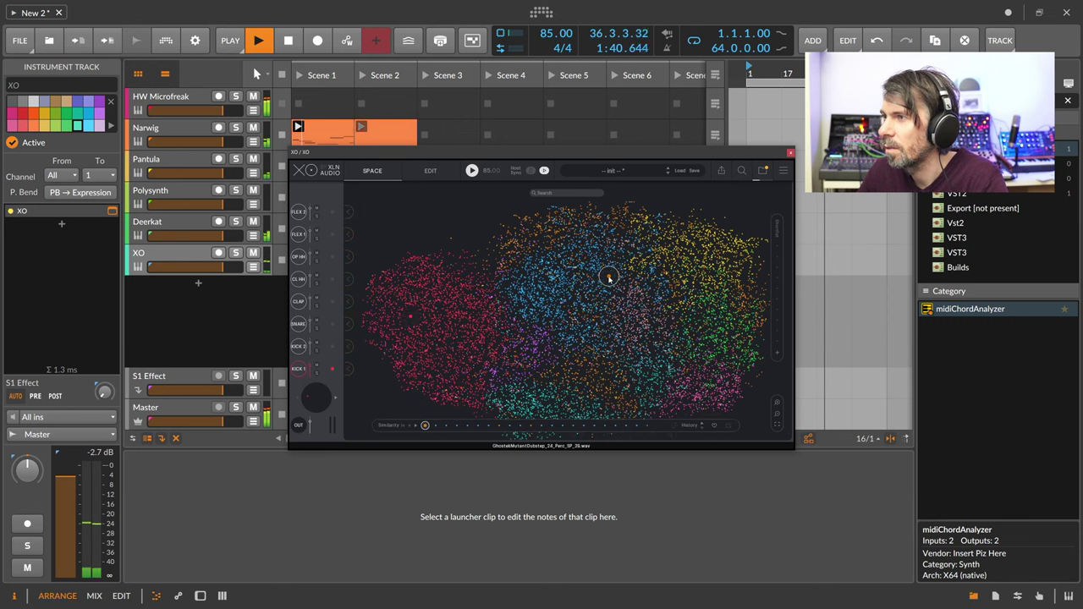
click(614, 291)
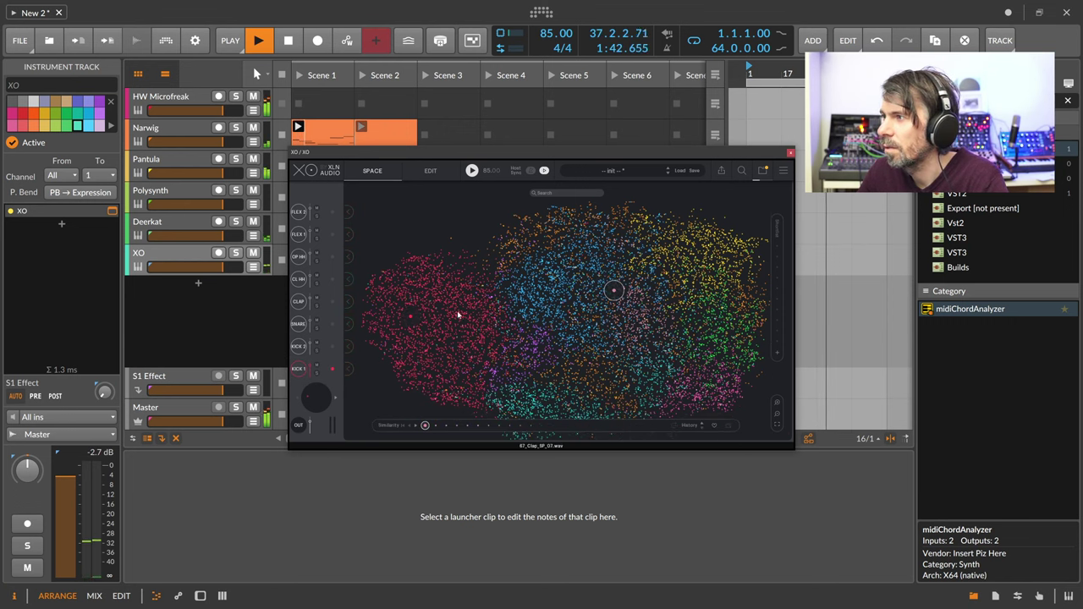
Audition a sample in the yellow area of XO's sample space, view the edit page and close the plug-in window
click(715, 230)
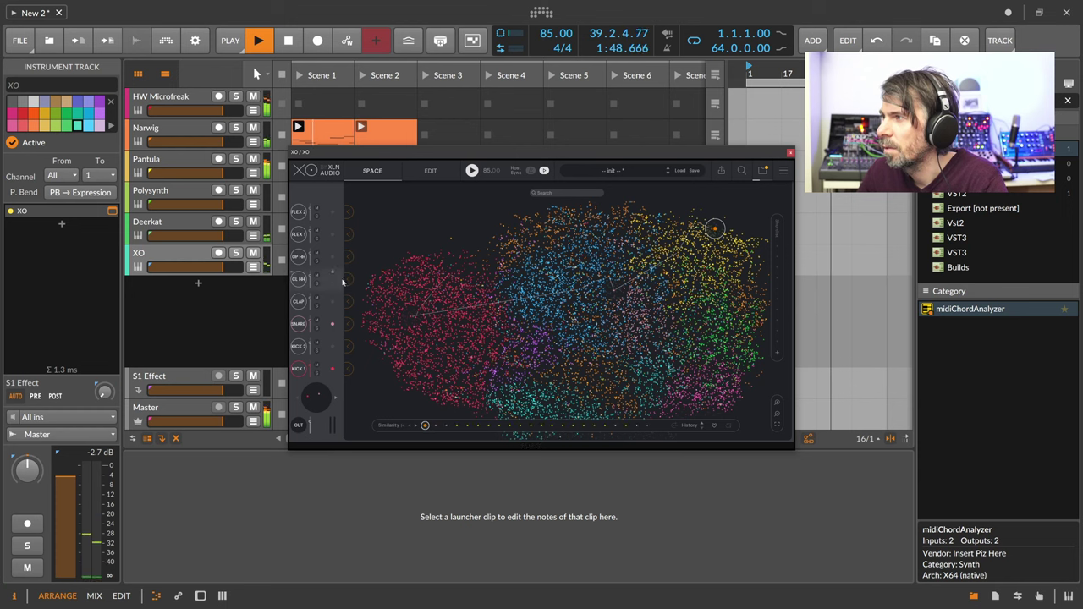
click(430, 170)
click(789, 154)
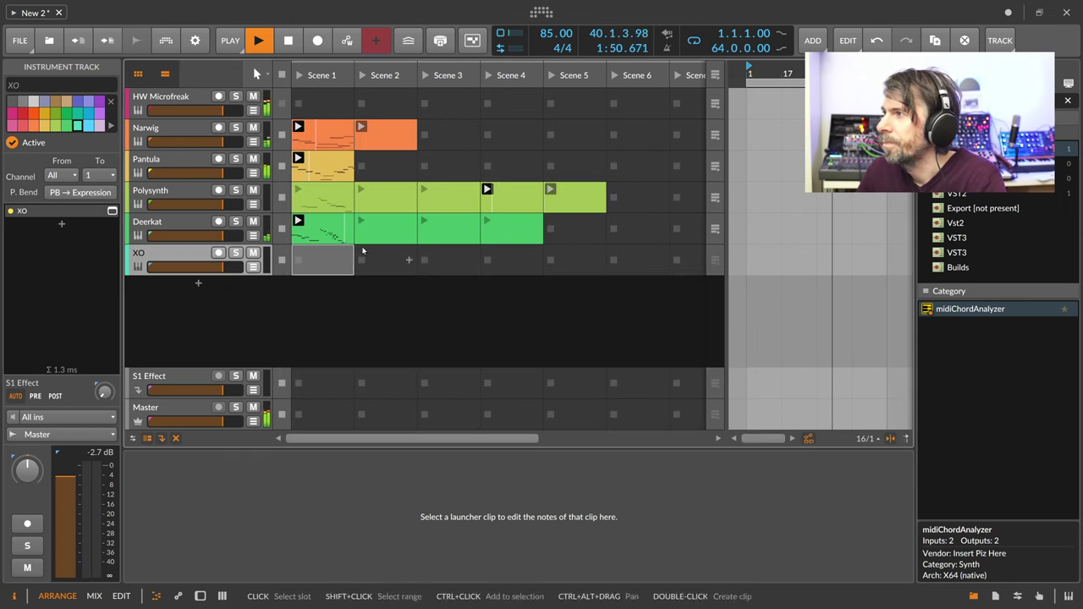
Create a clip on the XO track in Scene 1, enlarge the note editor and add a C1 note on beat 1.1
double_click(322, 260)
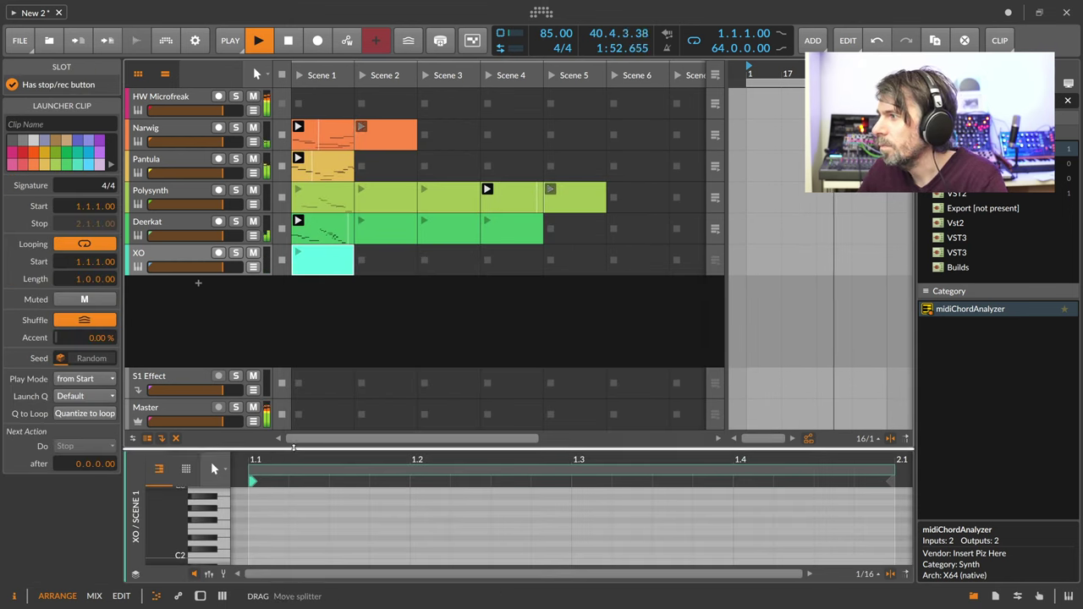
drag(292, 448, 292, 320)
scroll(263, 440, down, 2)
click(259, 444)
double_click(259, 444)
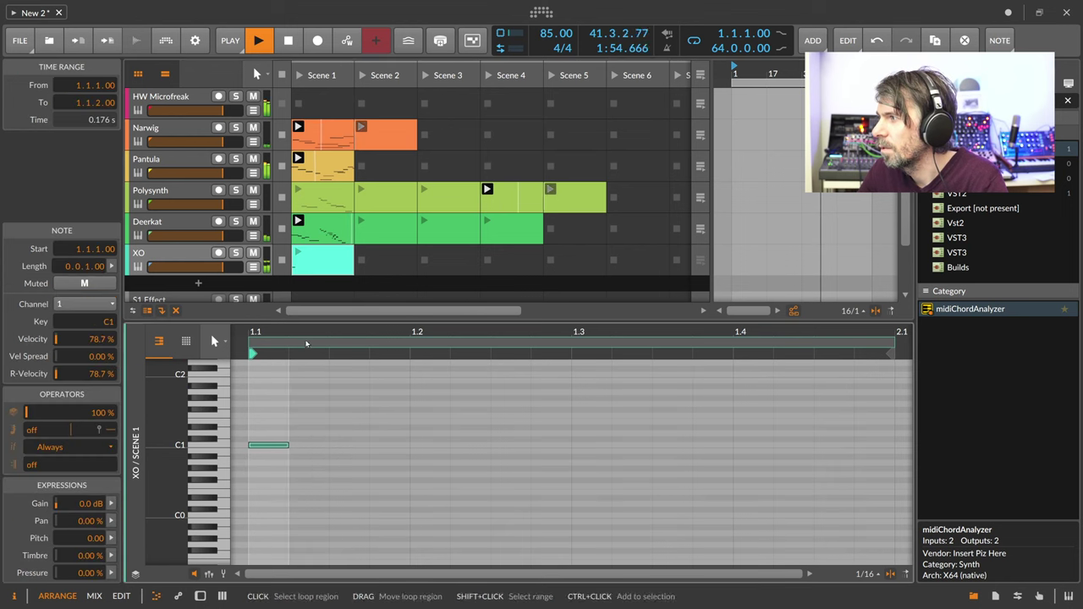
Add a C1 note at 1.1.2 and a D1 note on beat 1.3 in the XO clip
scroll(288, 444, down, 3)
click(301, 444)
double_click(301, 444)
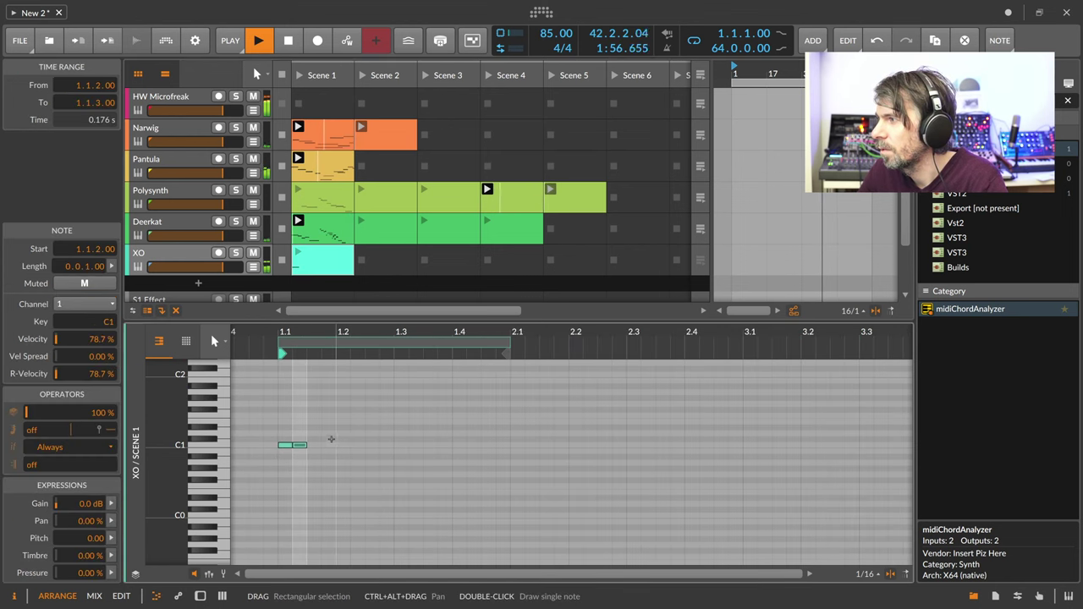
double_click(398, 434)
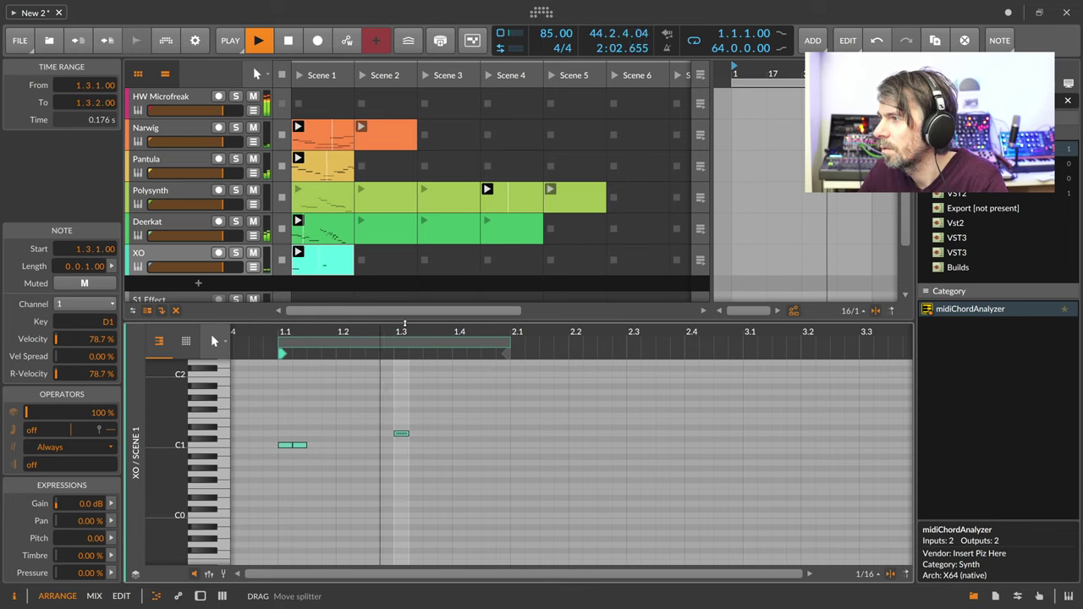
Duplicate the XO clip's content to two bars and replace the C1 note at 2.1.2 with one at 2.2.4
drag(379, 333, 379, 322)
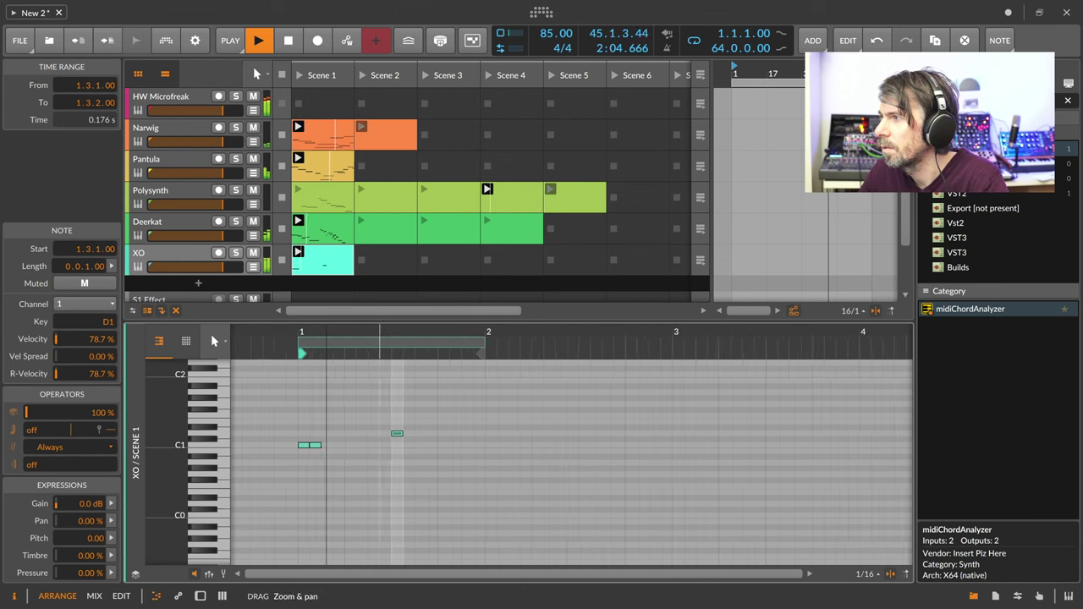
click(330, 270)
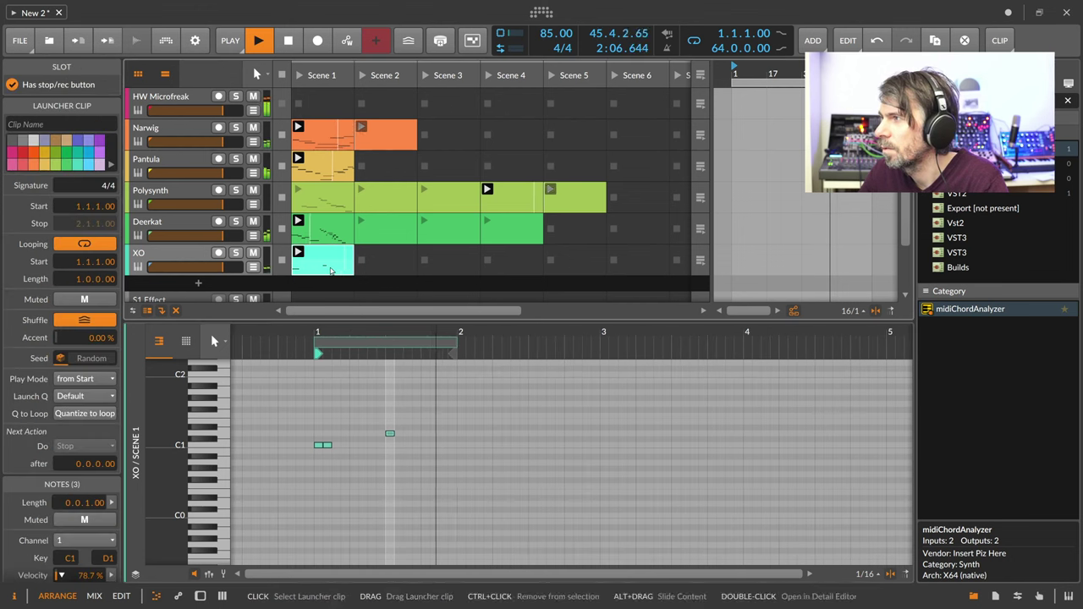
right_click(331, 270)
click(381, 331)
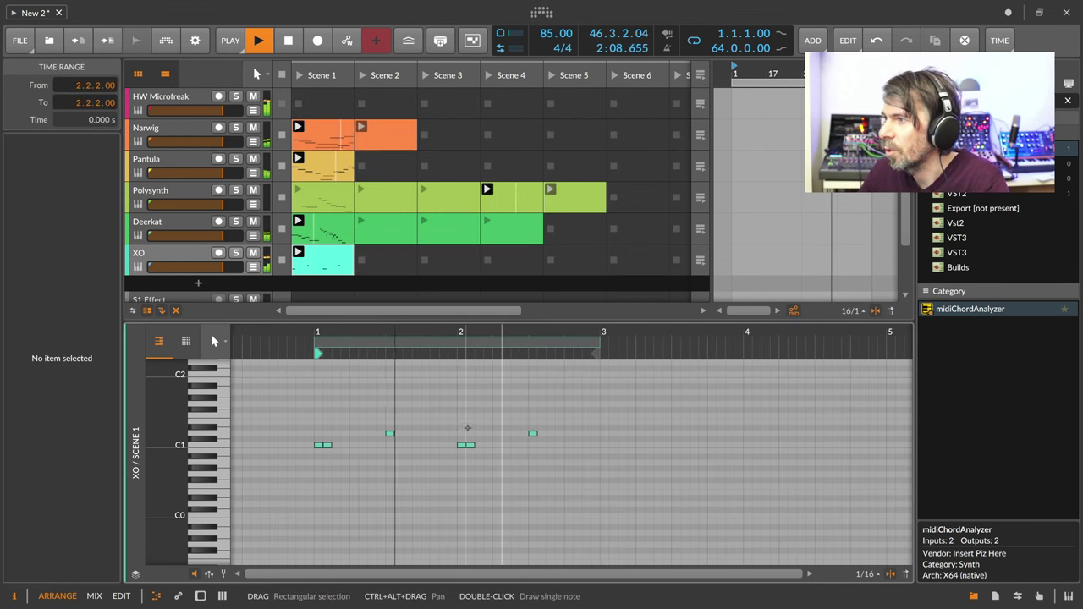
double_click(469, 444)
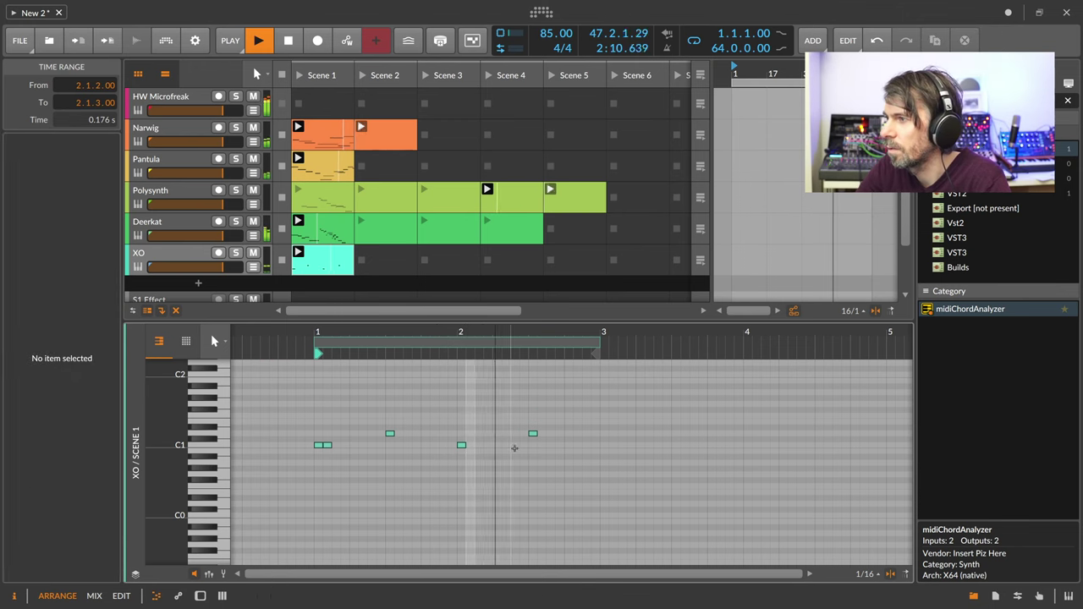
double_click(513, 447)
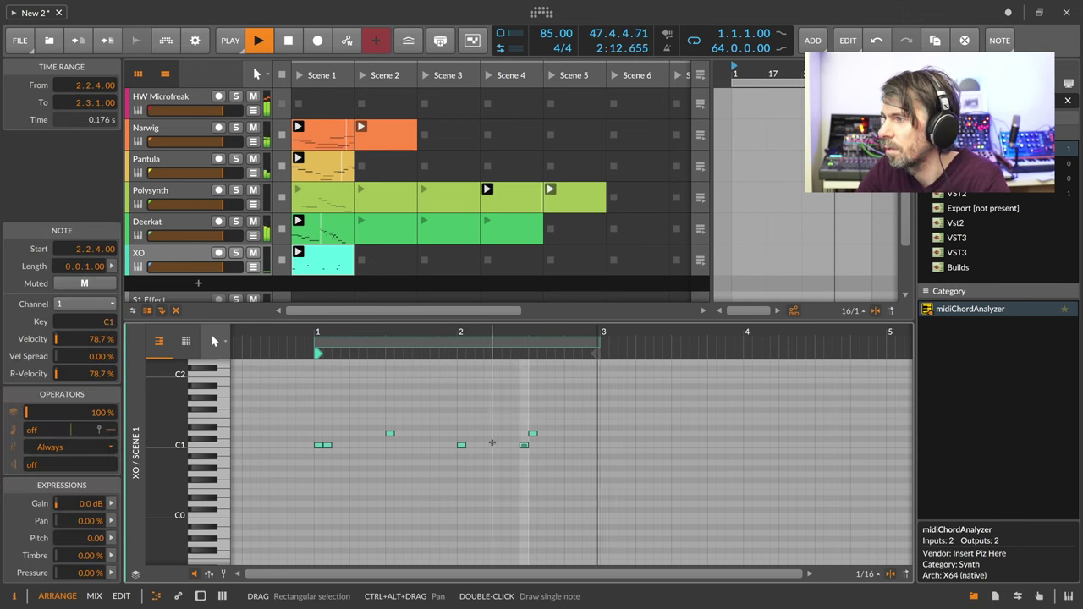
click(431, 433)
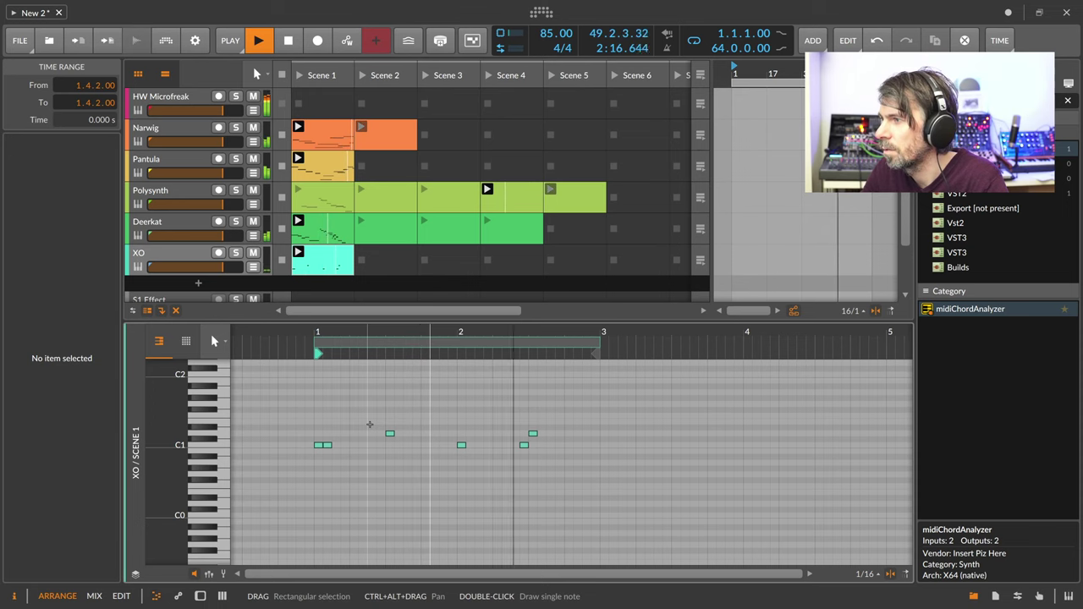
Add E1 notes at 1.1.1 and 1.1.3, show the velocity lane and lower the second note's velocity to 30.6 %
double_click(319, 427)
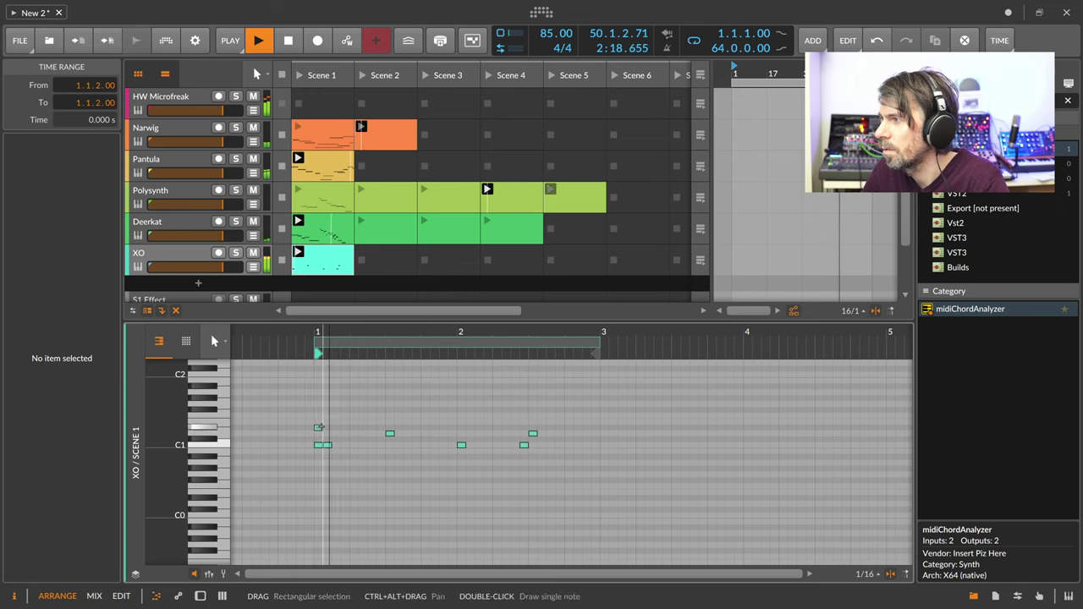
drag(319, 428, 334, 420)
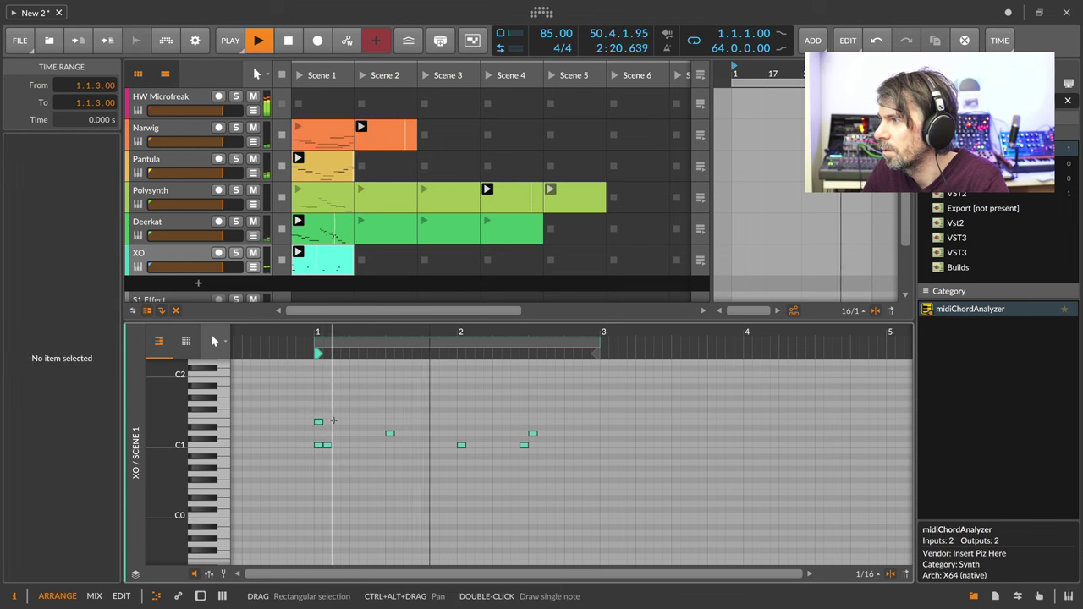
double_click(335, 421)
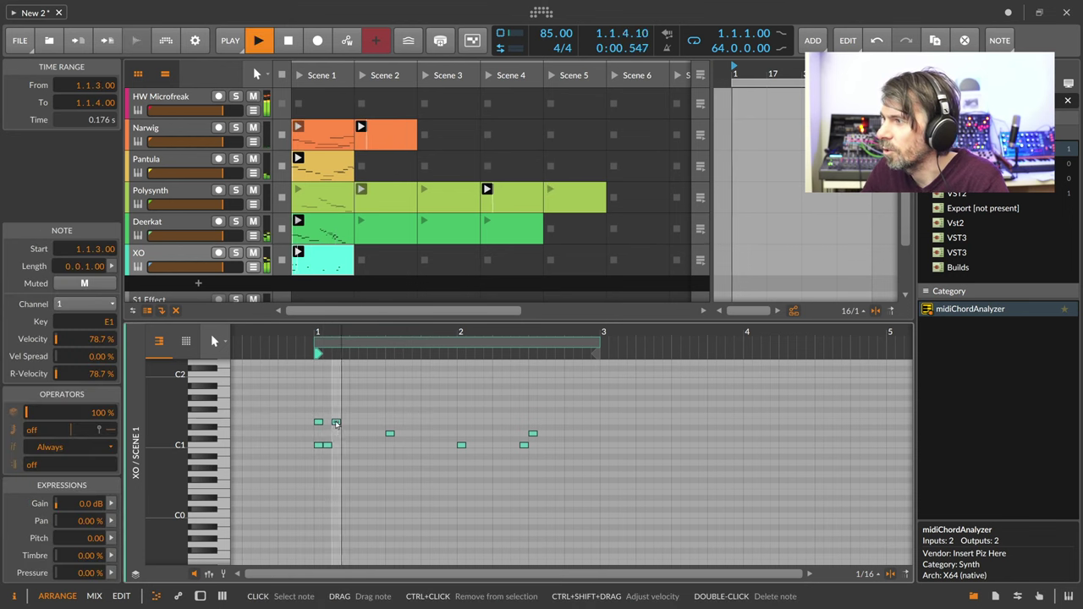
click(208, 574)
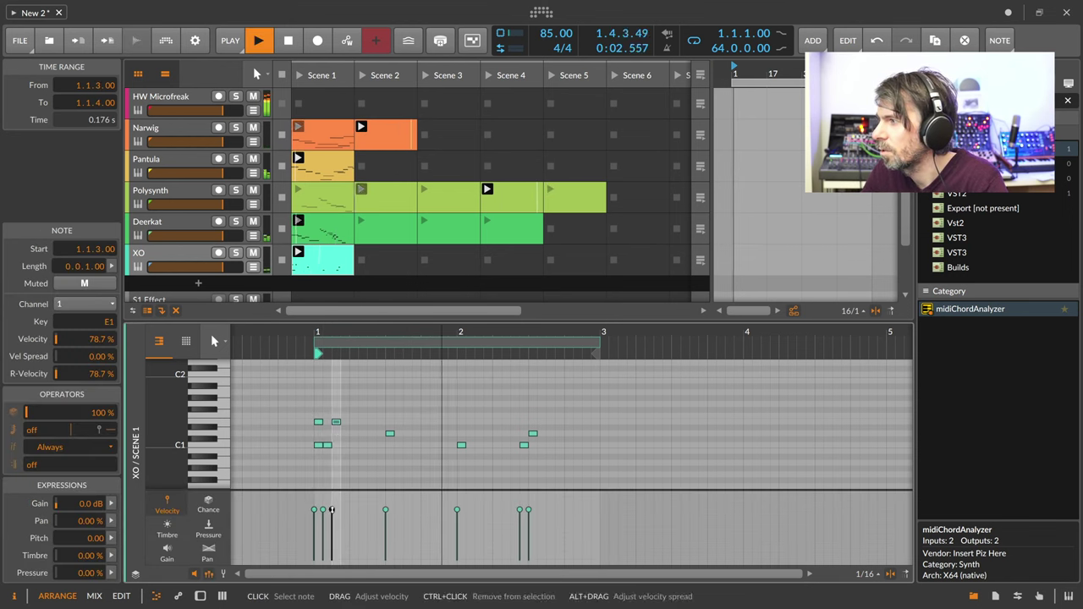
drag(332, 510, 332, 535)
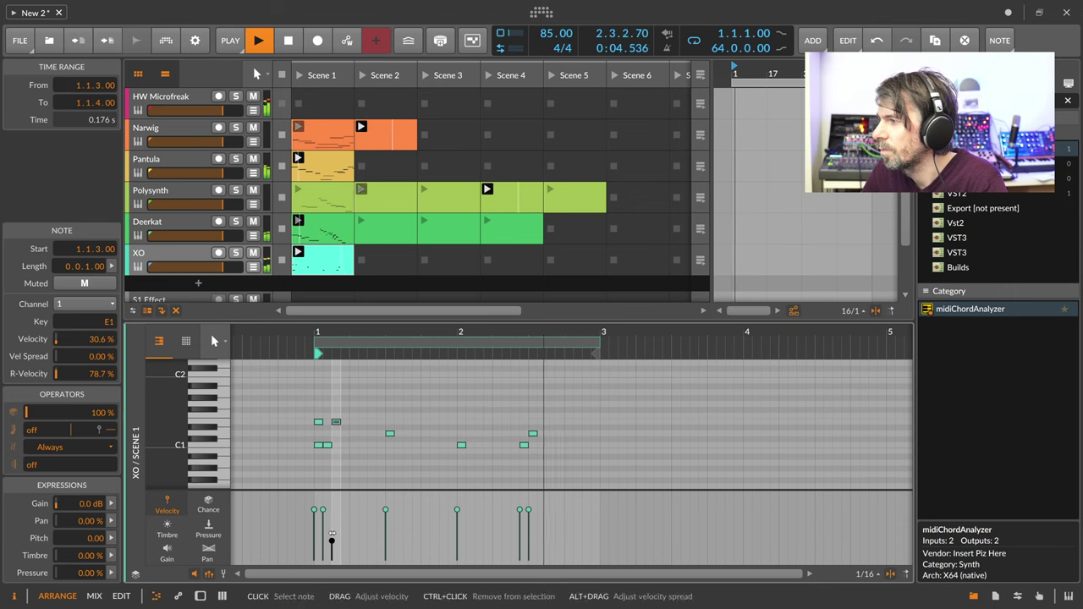
Add E1 notes at 1.1.2 and 1.1.4 and vary the velocities of the four E1 notes in the first beat
click(349, 435)
drag(349, 421, 330, 417)
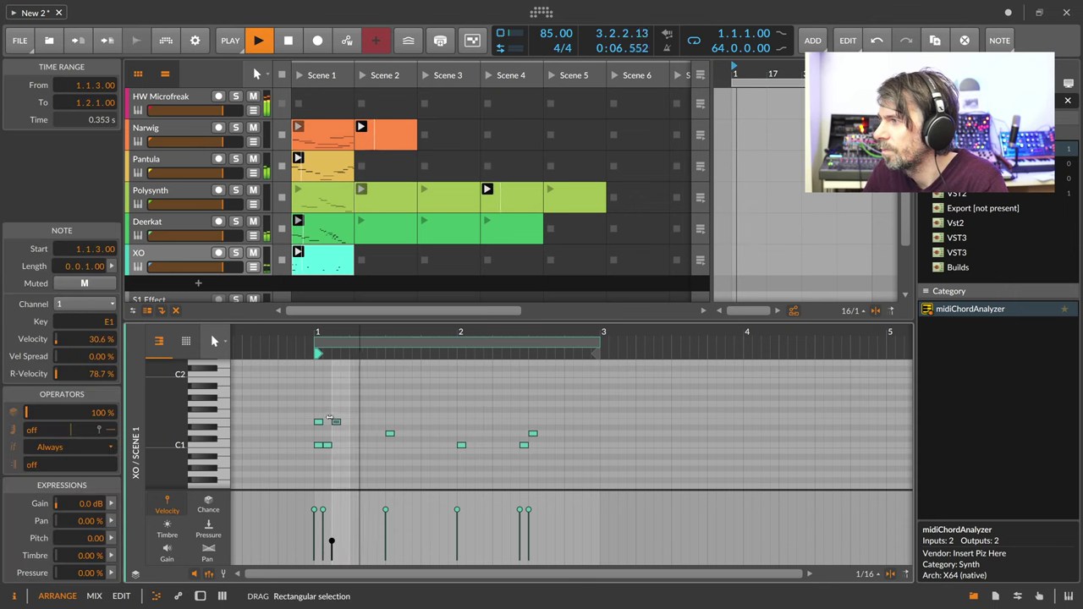
double_click(326, 420)
drag(322, 541, 322, 532)
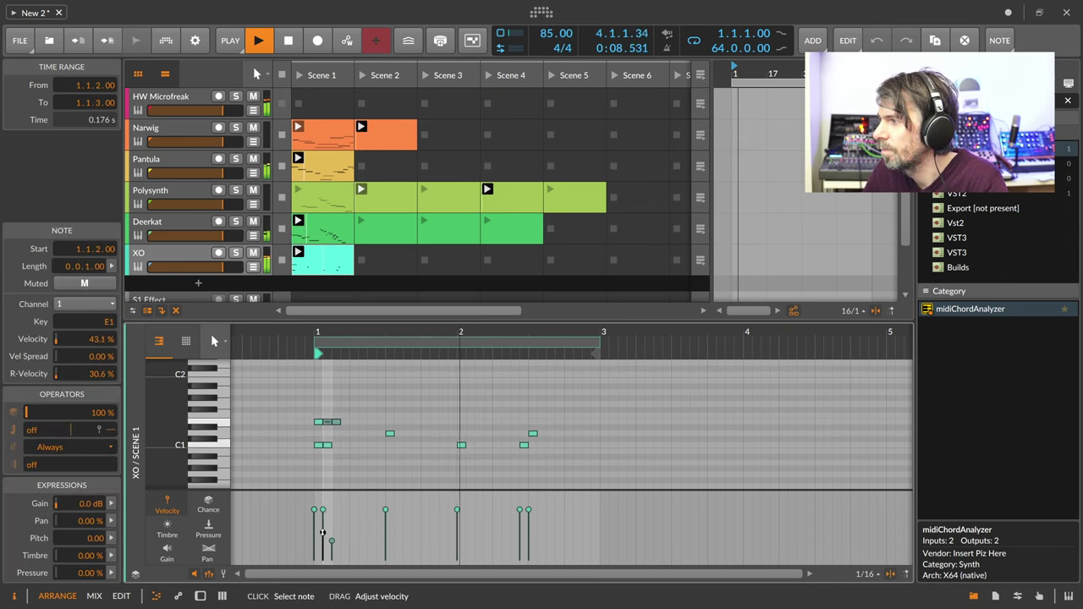
click(314, 510)
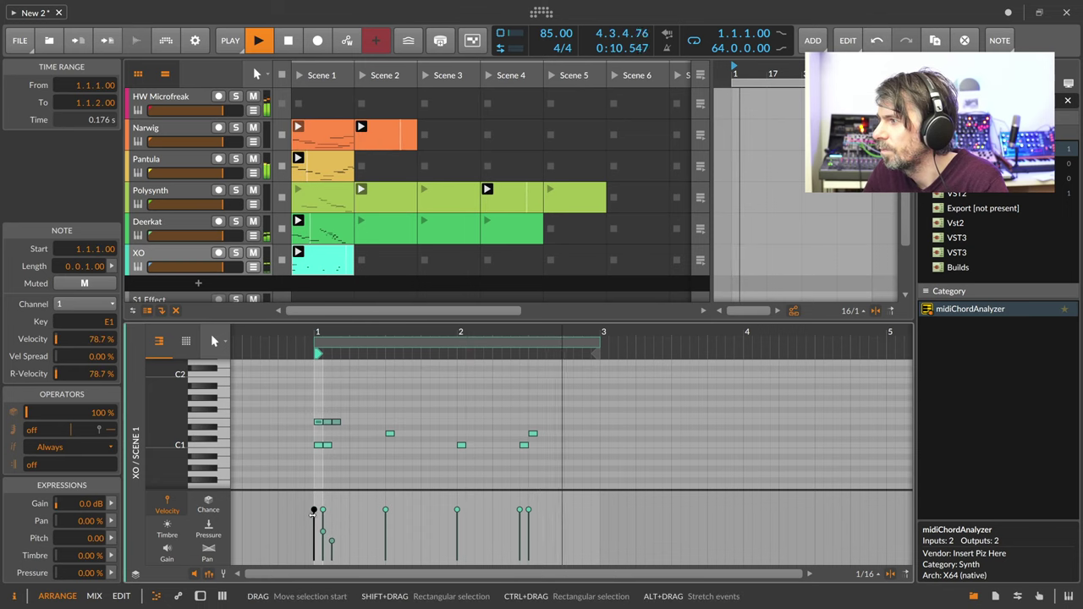
click(331, 540)
drag(330, 541, 339, 550)
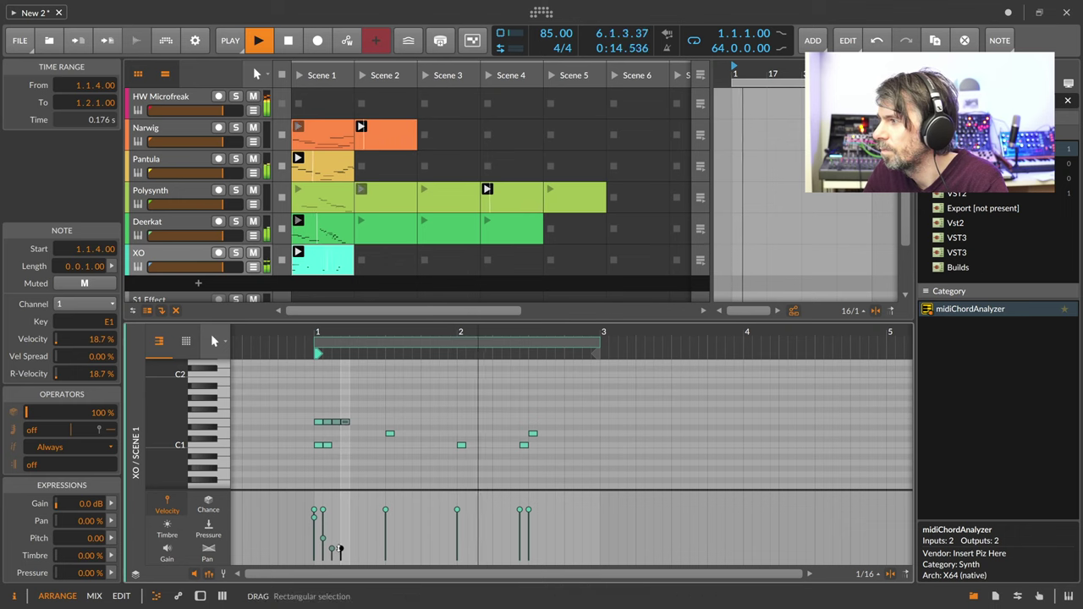
click(340, 437)
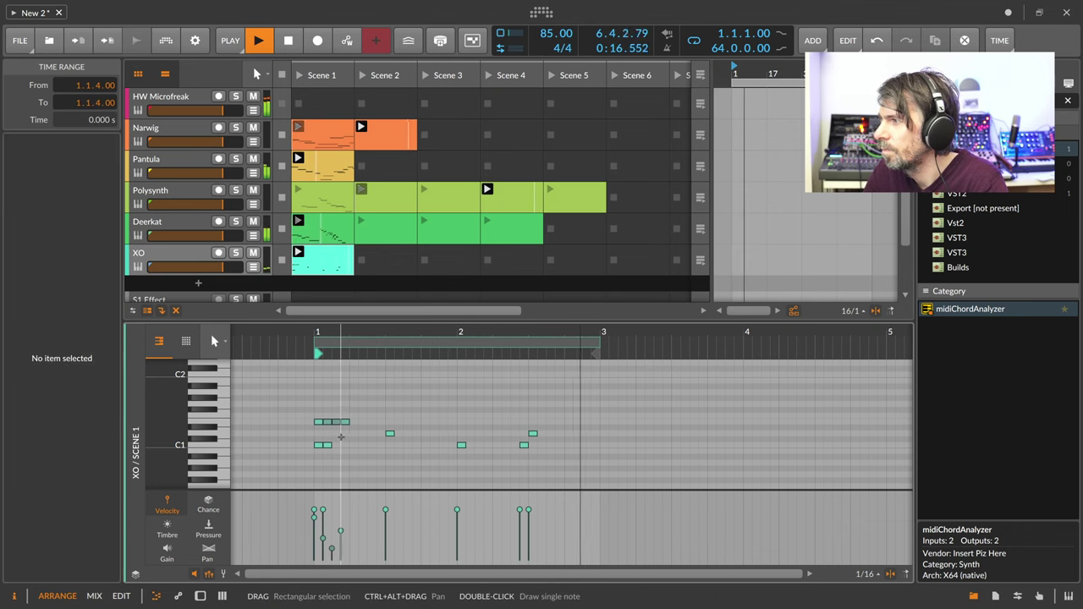
Duplicate the first beat's four E1 notes seven times to fill both bars of the XO clip
drag(347, 431, 317, 422)
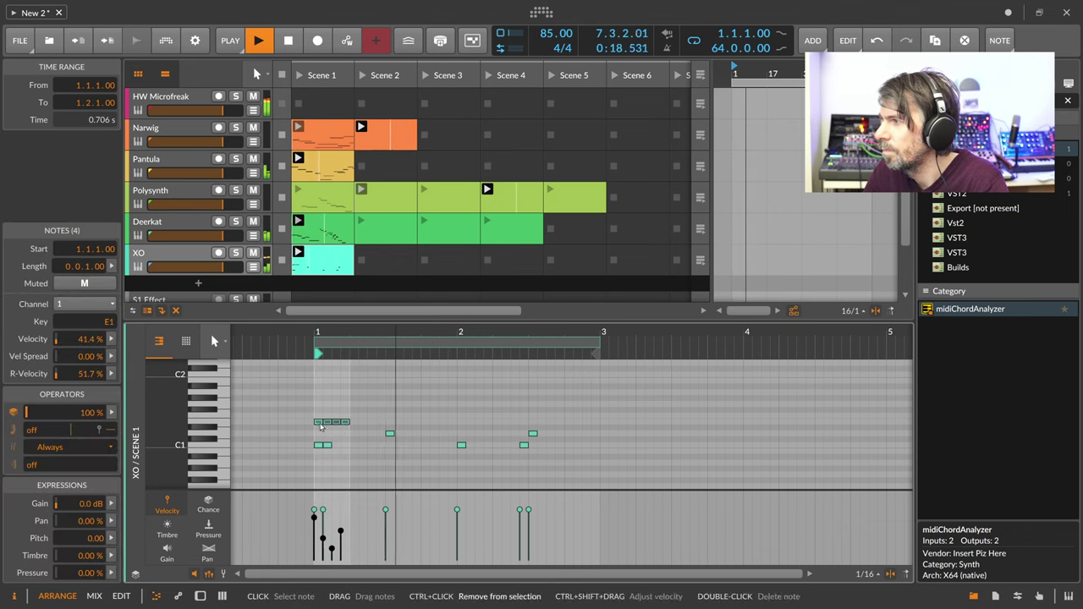
key(ctrl+d)
key(ctrl+d)
key(ctrl+d)
key(ctrl+d)
key(ctrl+d)
key(ctrl+d)
key(ctrl+d)
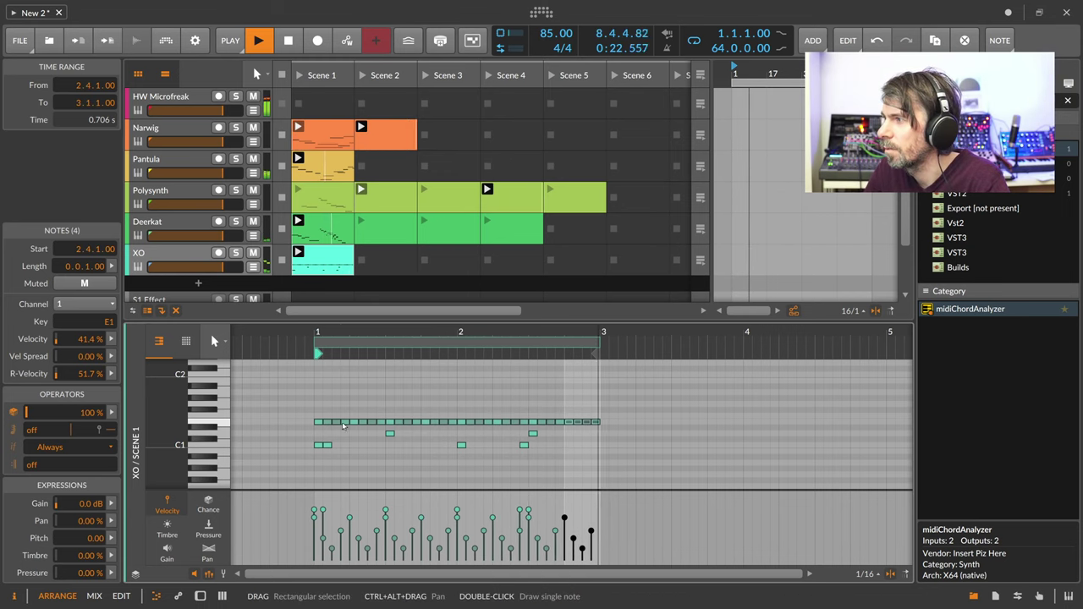
click(343, 425)
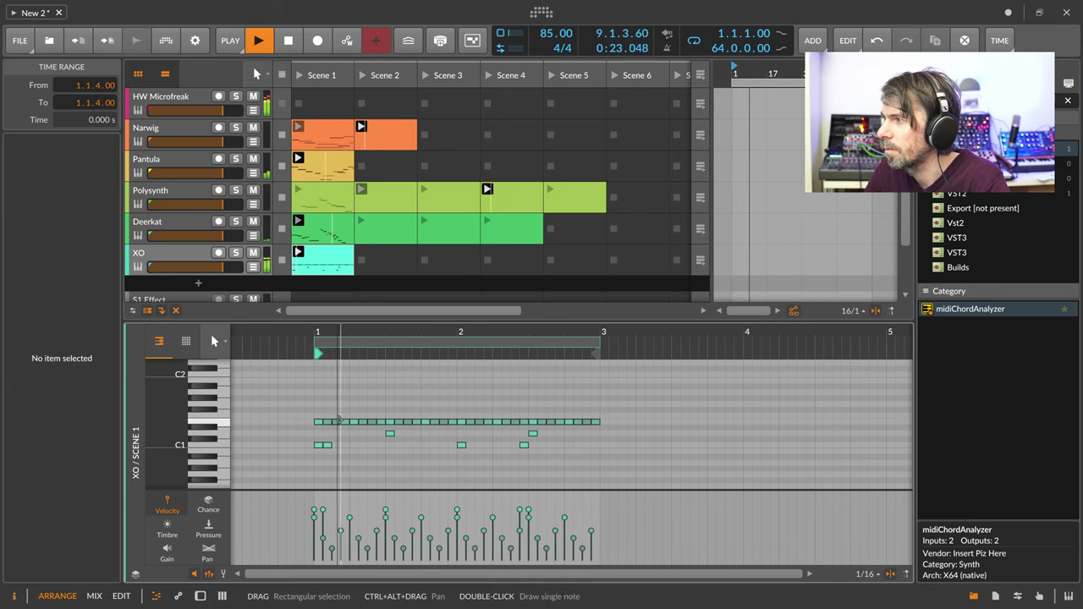
Shorten the closed hi-hat's envelope decay in XO and lower its volume to -9.5 dB
double_click(201, 258)
click(172, 540)
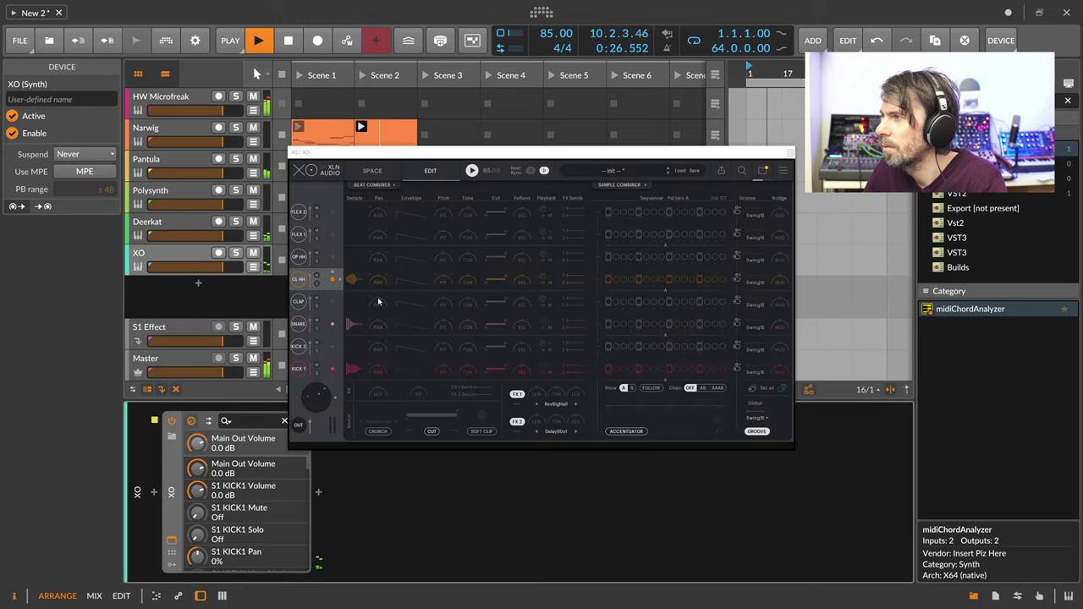
drag(422, 291, 418, 303)
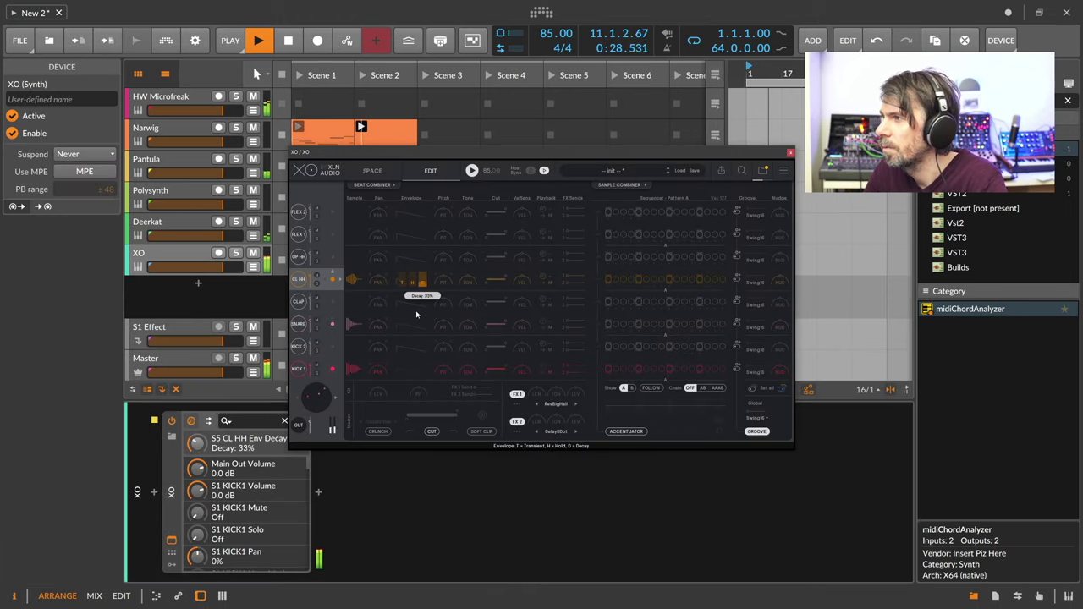
drag(310, 278, 311, 285)
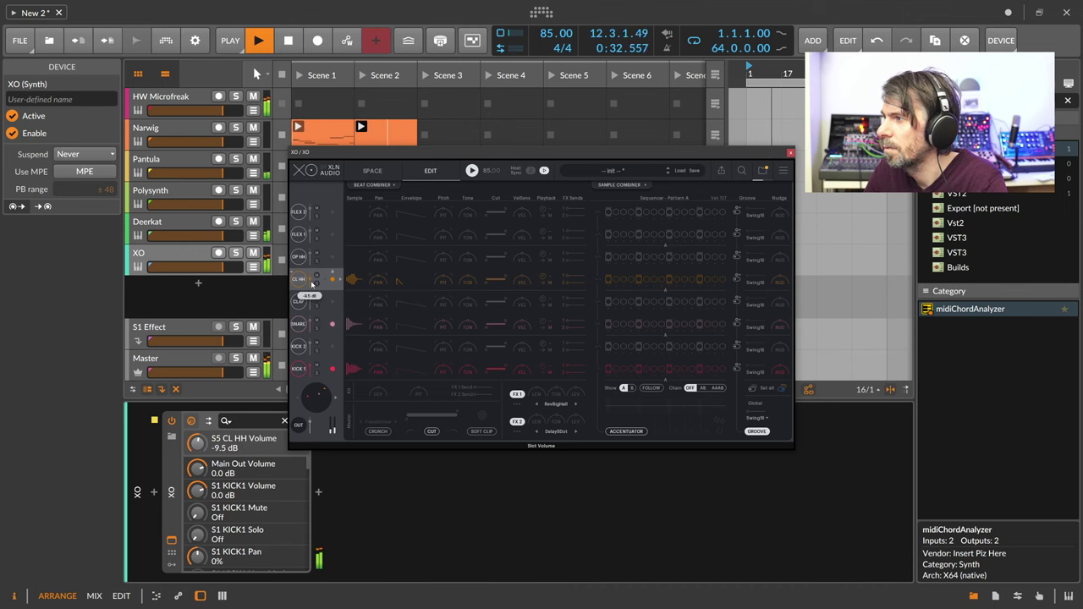
Insert a Peak Limiter after XO, raise its input gain to +11.5 dB and close the XO plug-in window
click(318, 493)
text(peak)
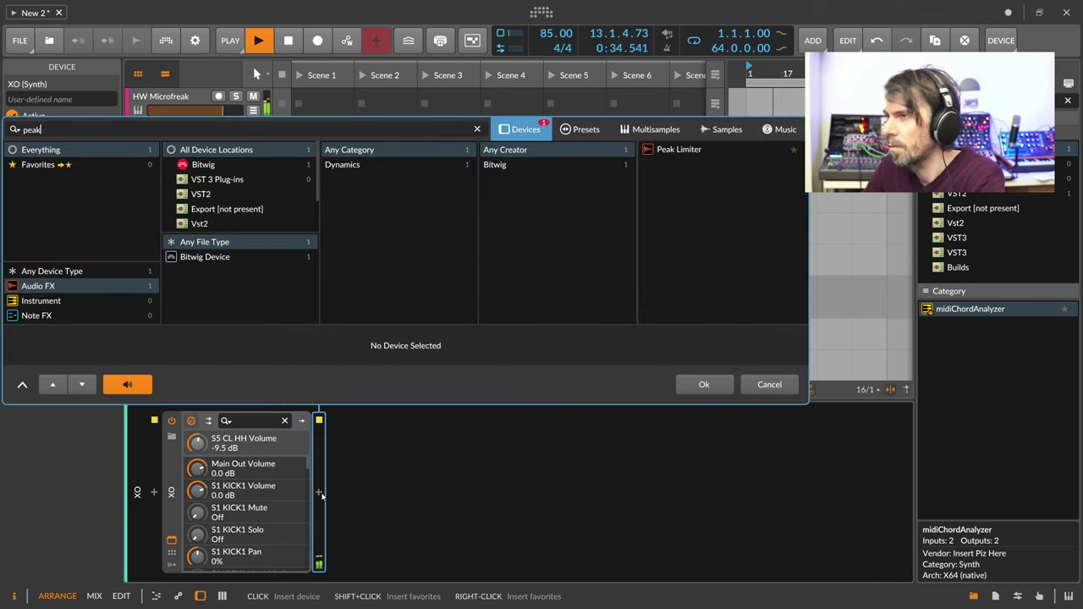
key(Return)
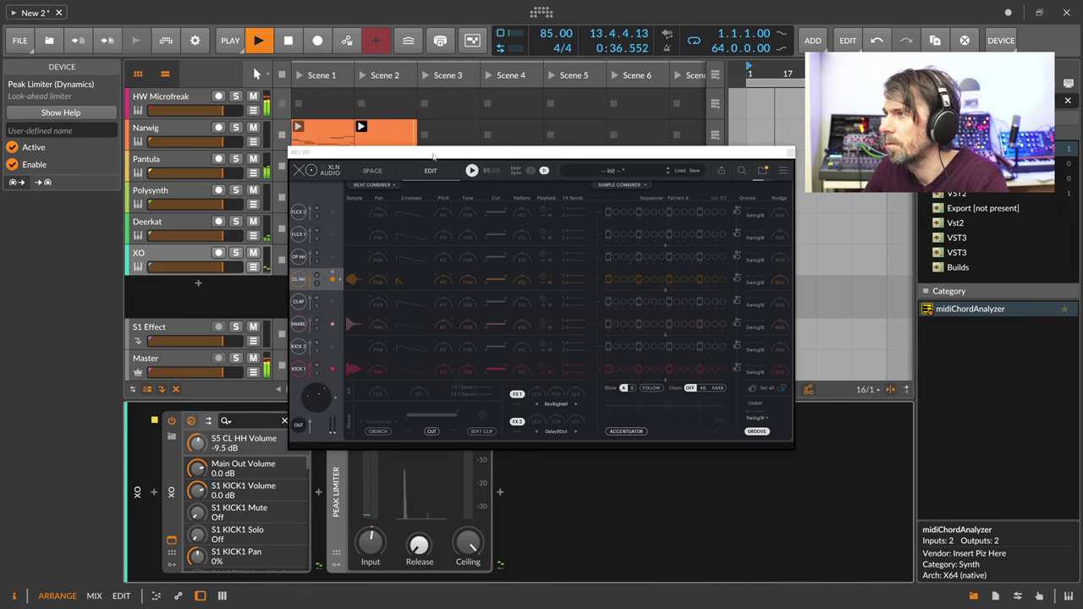
drag(433, 156, 531, 77)
drag(370, 542, 371, 526)
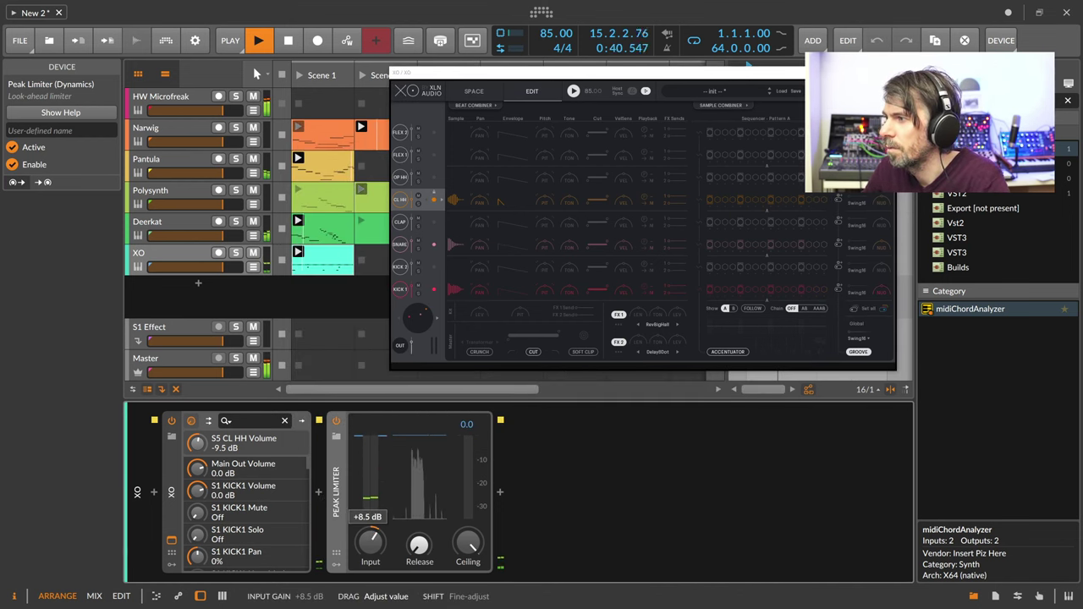
drag(371, 526, 371, 522)
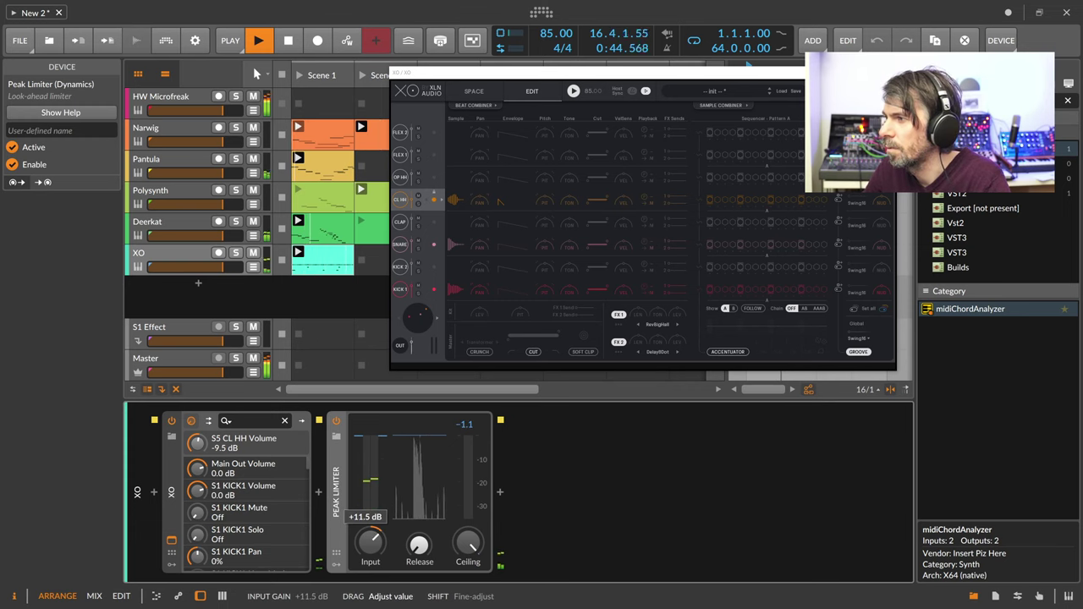
drag(370, 523, 371, 522)
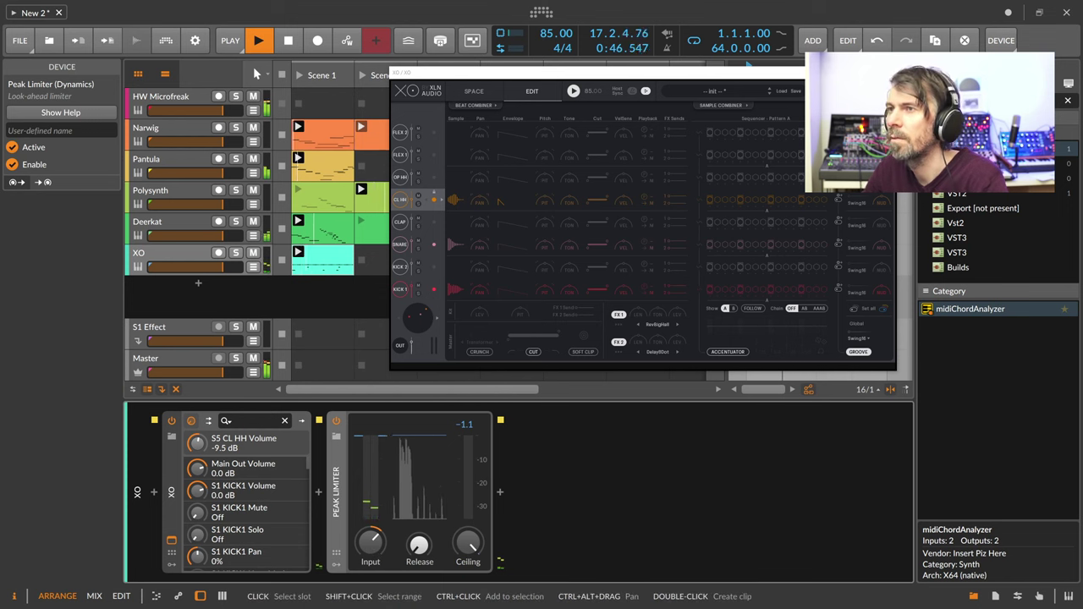
click(884, 73)
Reopen the XO plug-in window, lower the closed hi-hat's volume to -17.5 dB and close the window
click(322, 264)
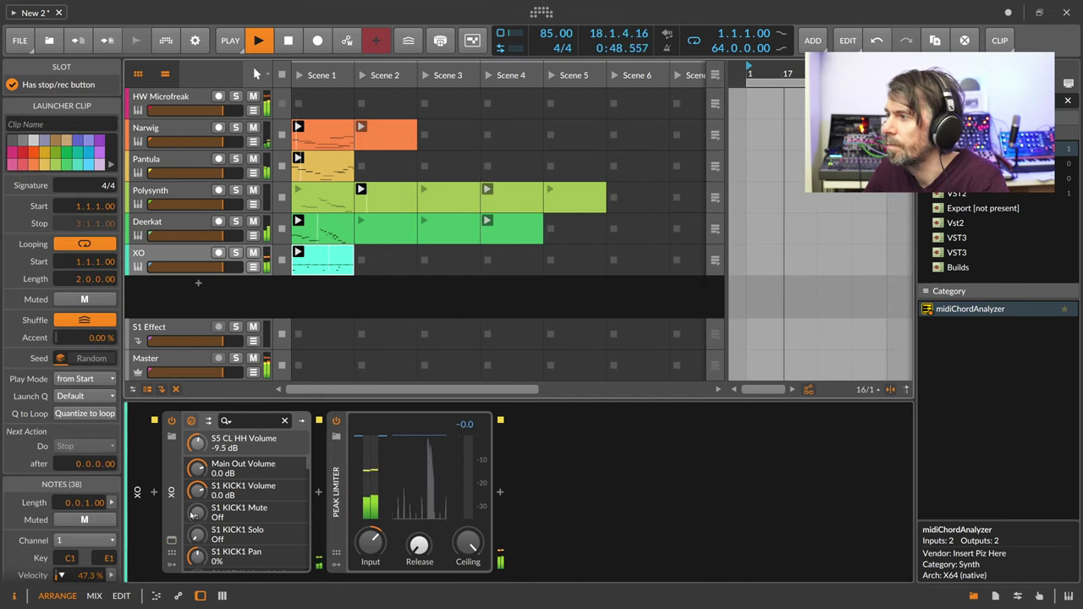
click(172, 540)
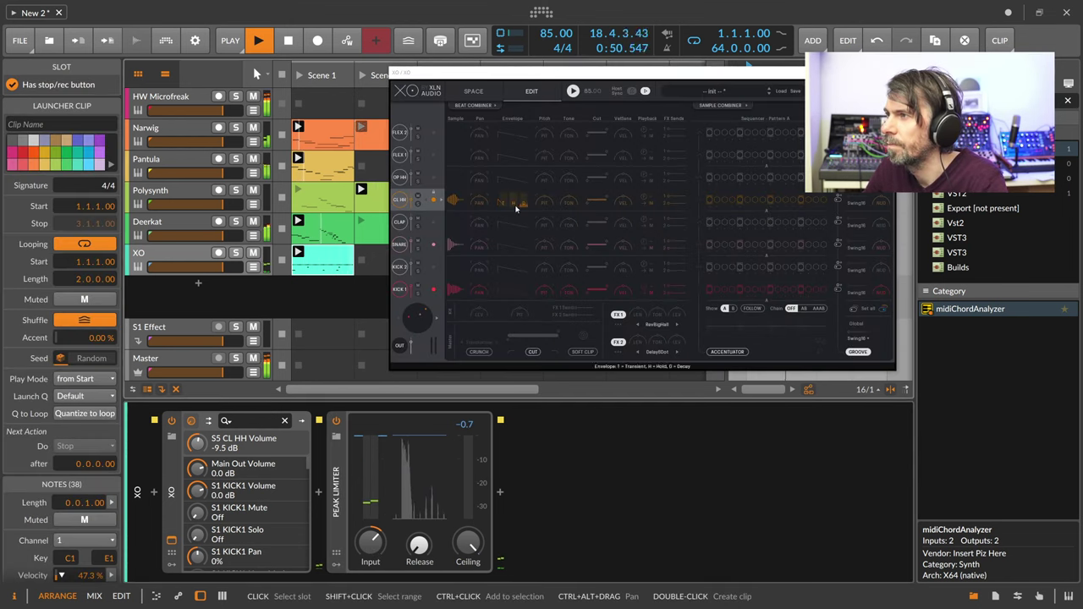
drag(419, 203, 415, 205)
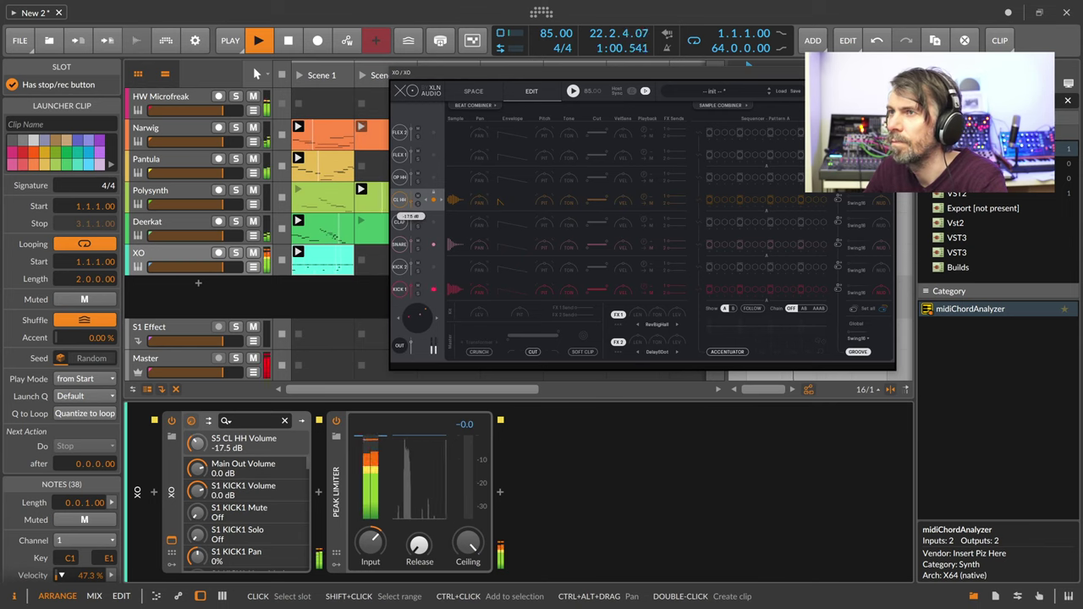
click(885, 73)
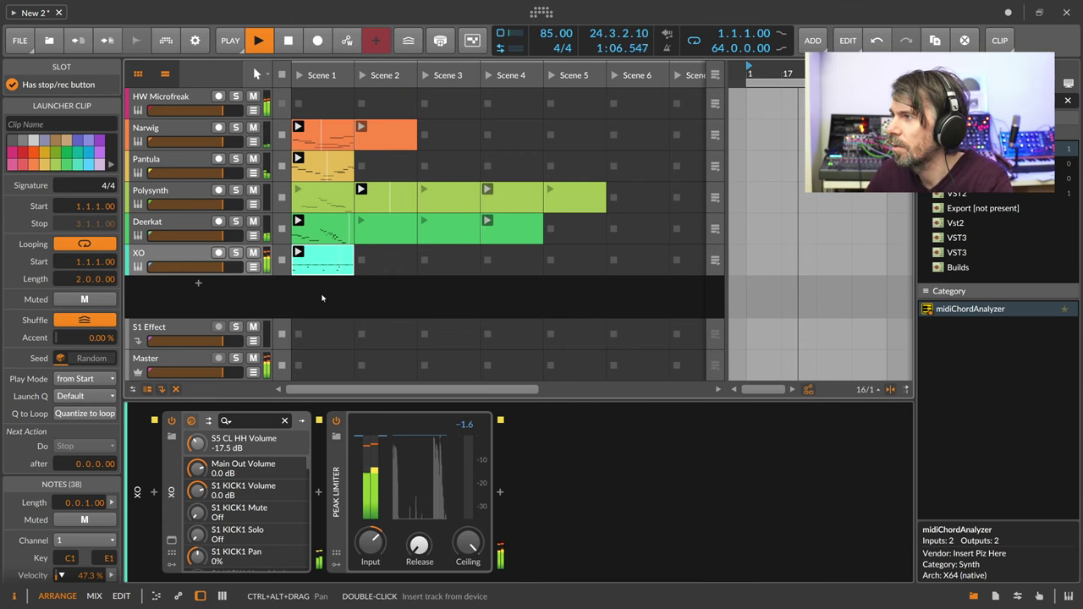
Insert a Peak Limiter on the Master track
click(159, 361)
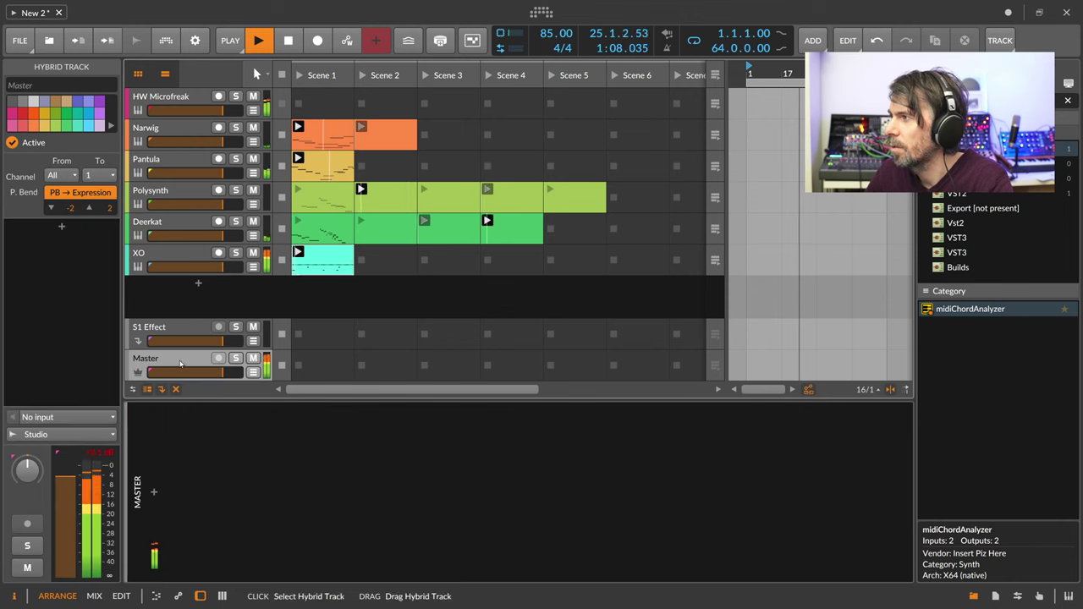
click(153, 495)
text(peak)
key(Down)
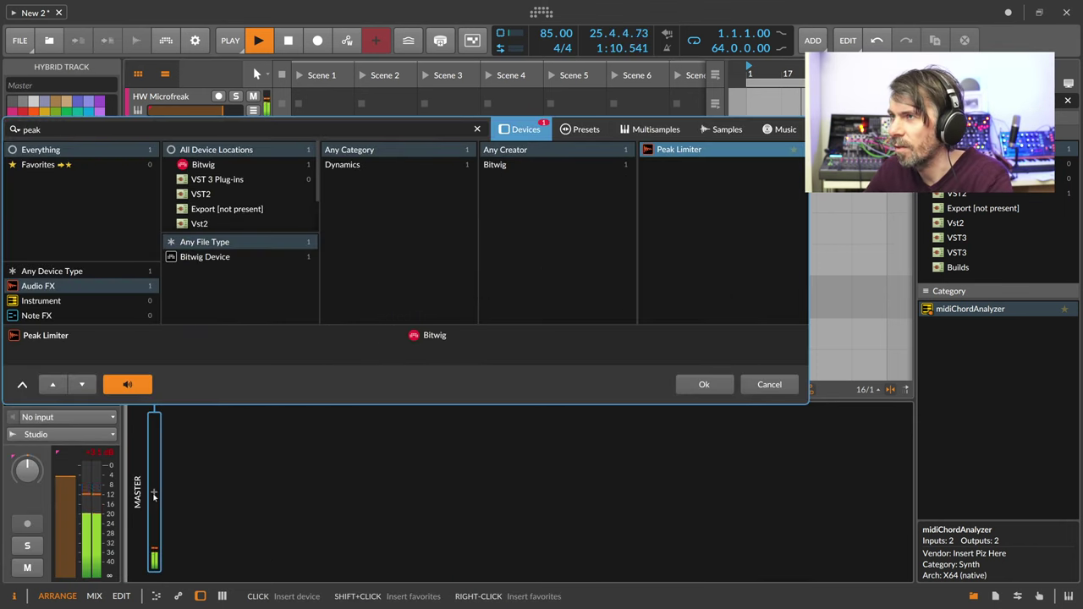
key(Return)
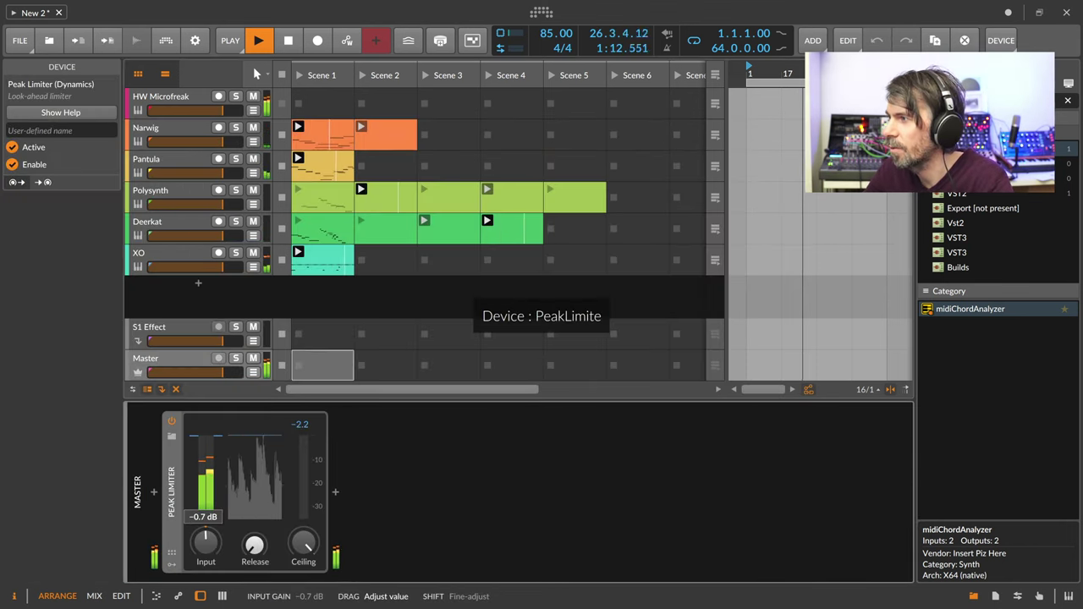
Add a second instrument track below the existing XO track with another XO instance loaded
click(207, 295)
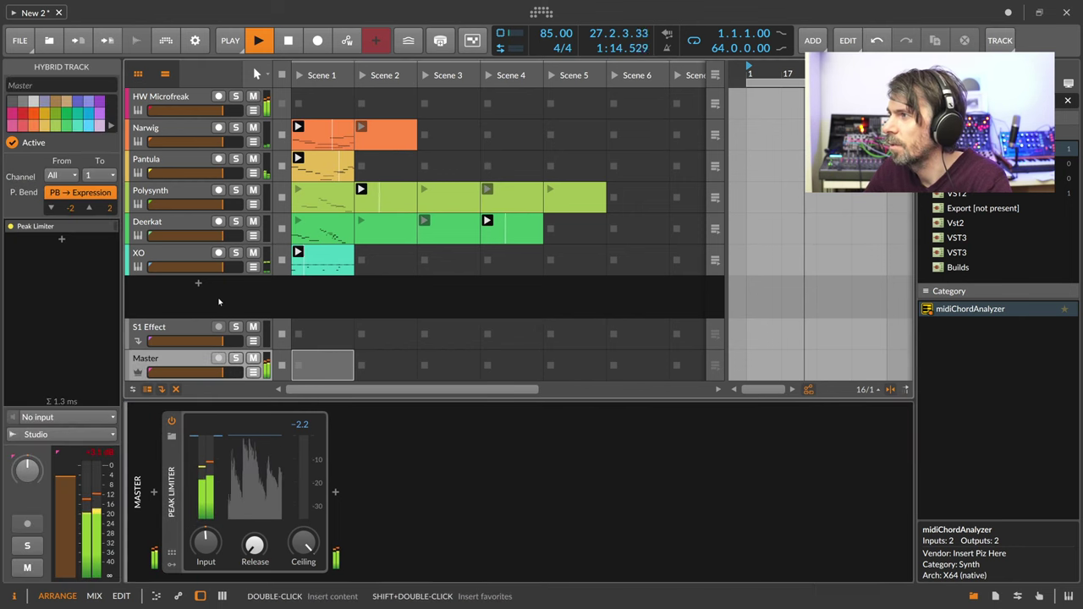
double_click(204, 294)
text(xo)
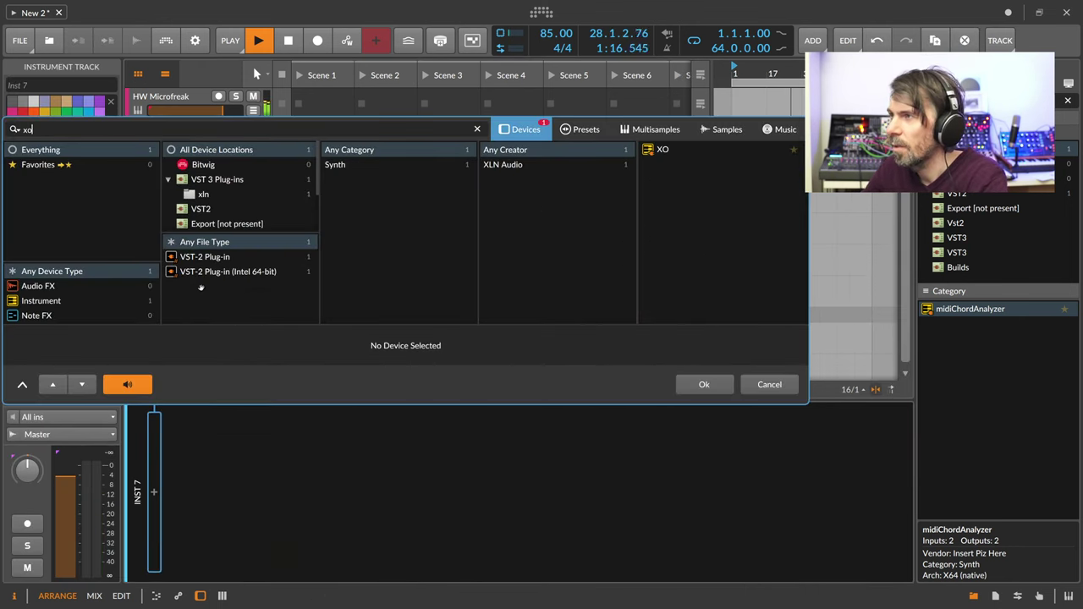
key(Return)
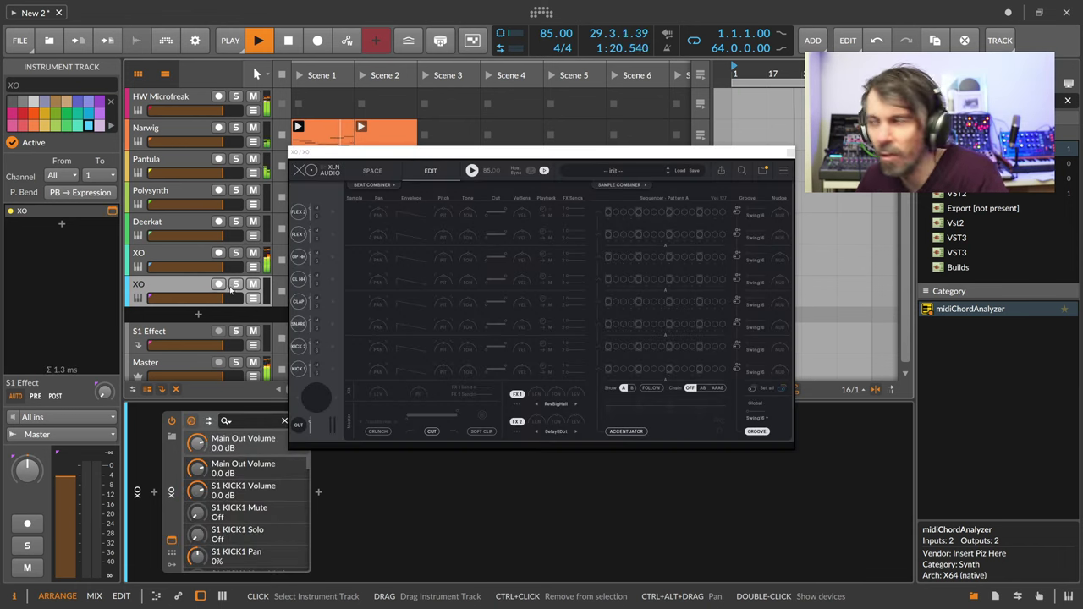
Pick hi-hat-like samples from XO's yellow Space region and assign them to the Kick 1, Kick 2, Snare, Clap and closed hi-hat slots
click(372, 170)
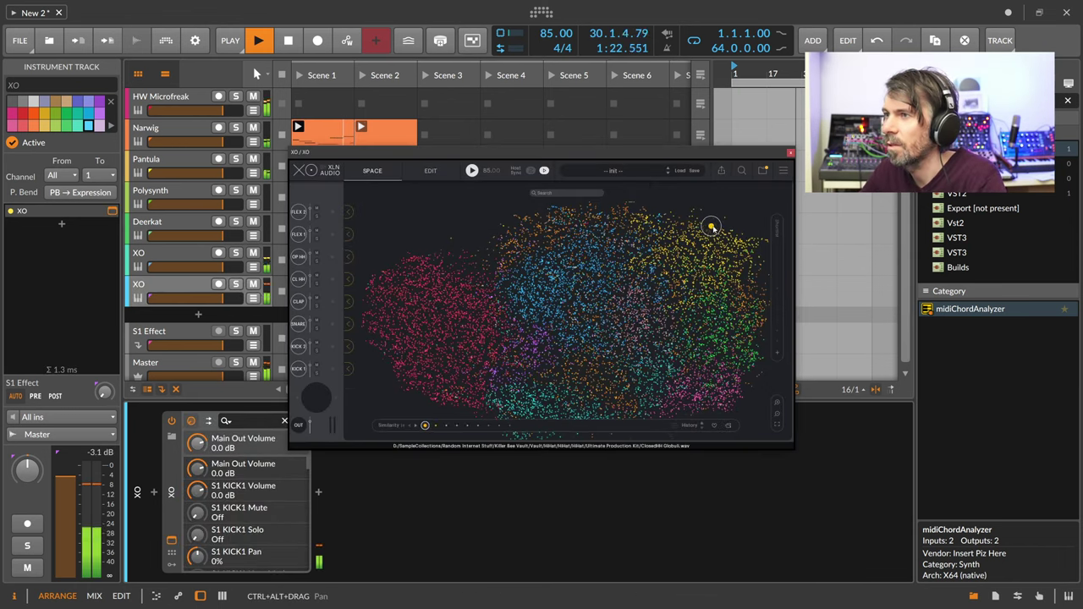
click(348, 368)
click(731, 236)
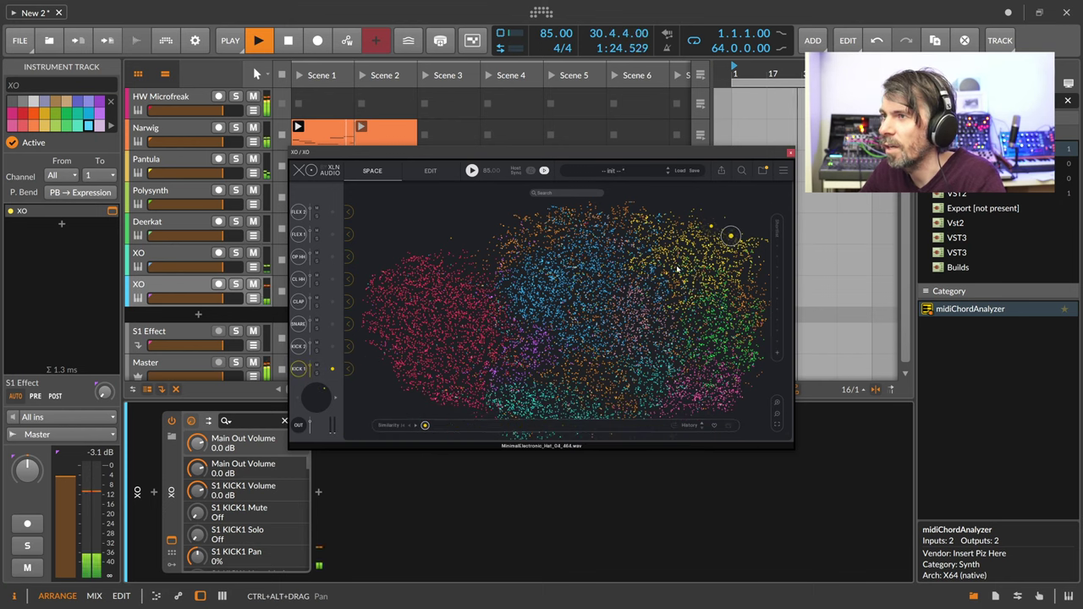
click(351, 346)
click(751, 238)
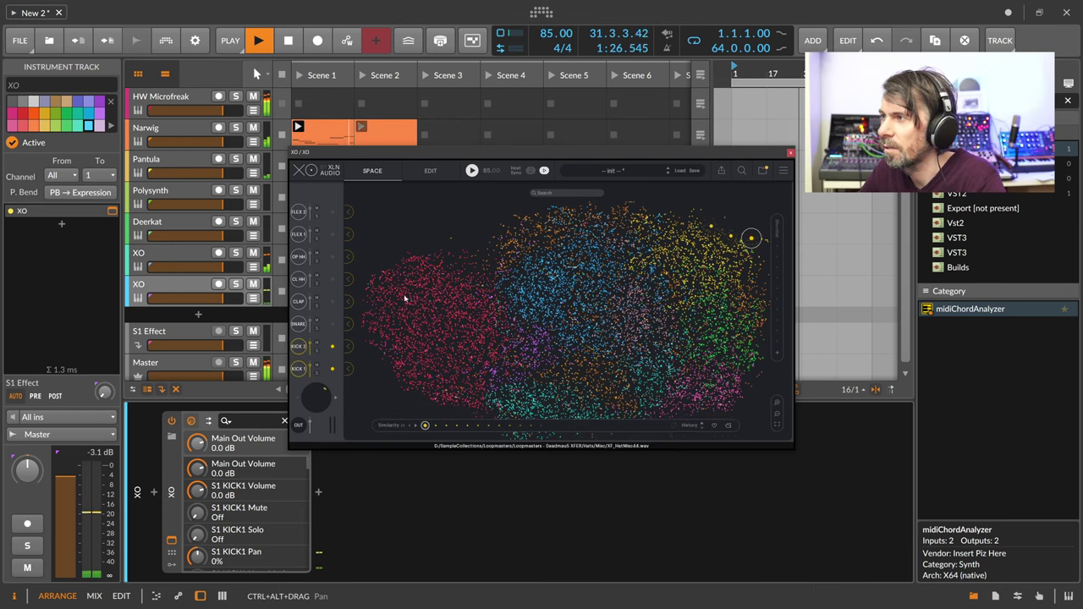
drag(405, 298, 298, 324)
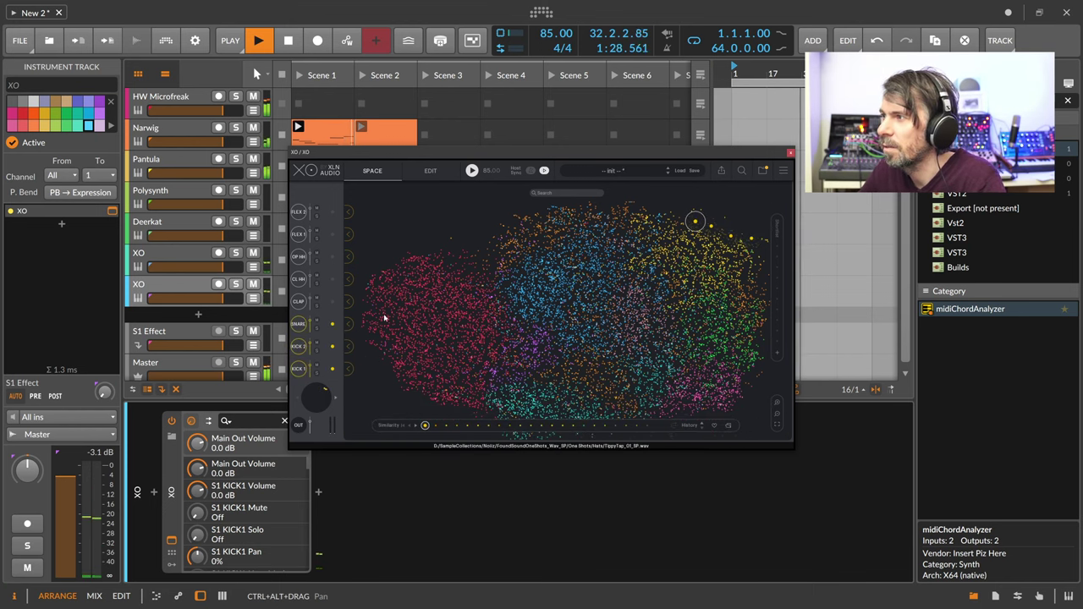
click(350, 300)
click(701, 231)
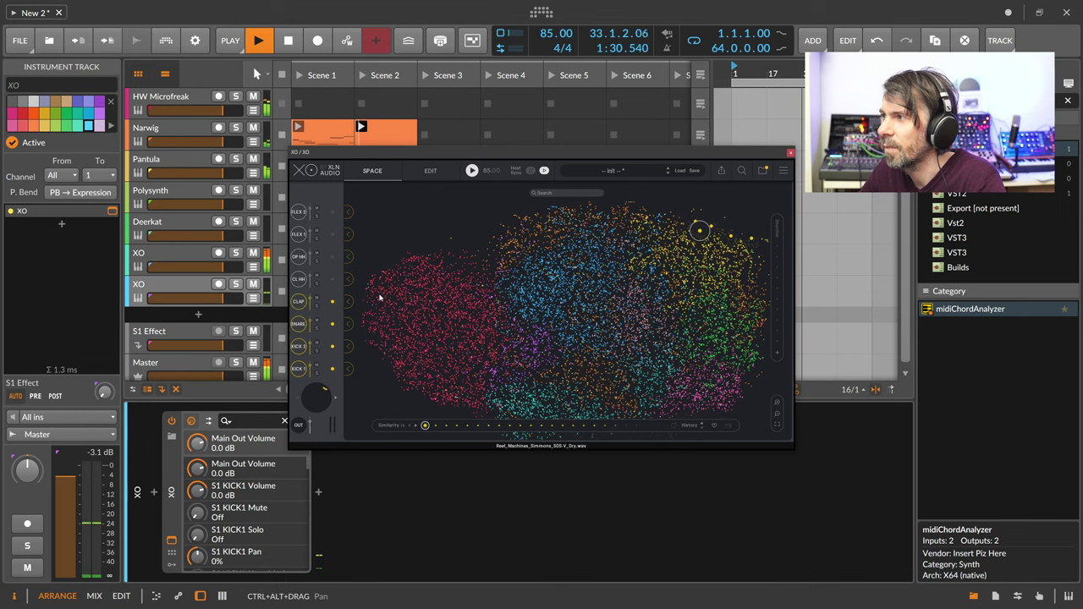
drag(380, 297, 297, 280)
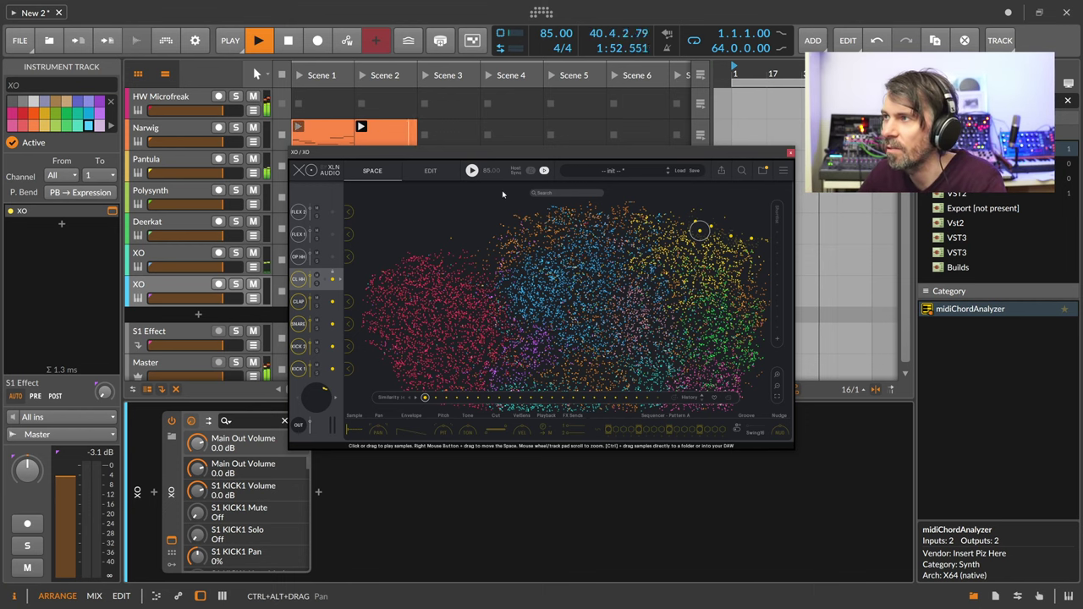
Fill XO's open hi-hat, Flex 1 and Flex 2 slots with further short samples from around the yellow Space region
drag(500, 154, 593, 178)
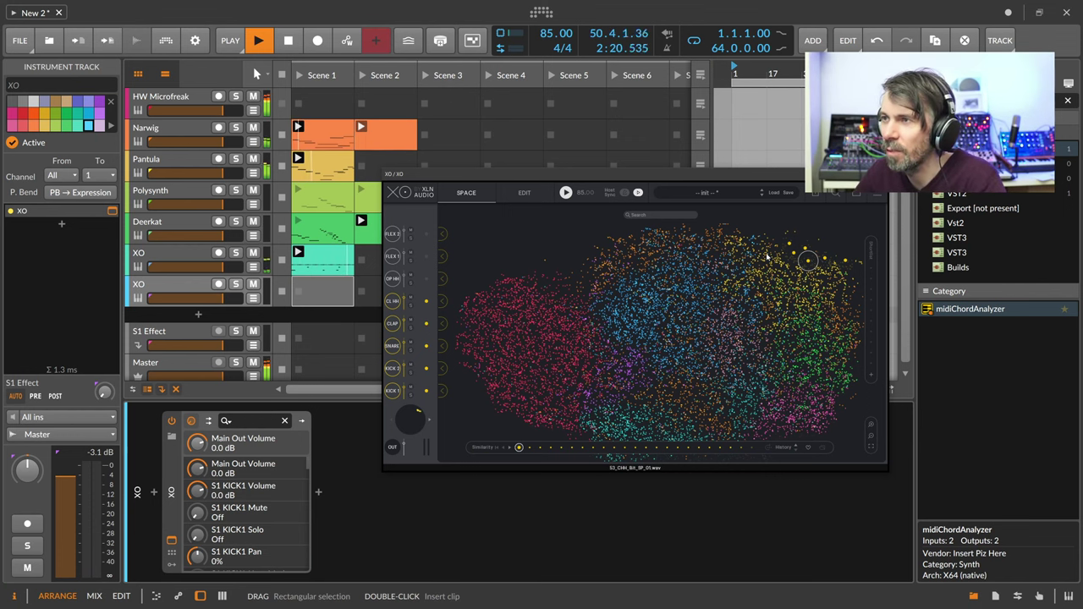
click(820, 270)
click(442, 278)
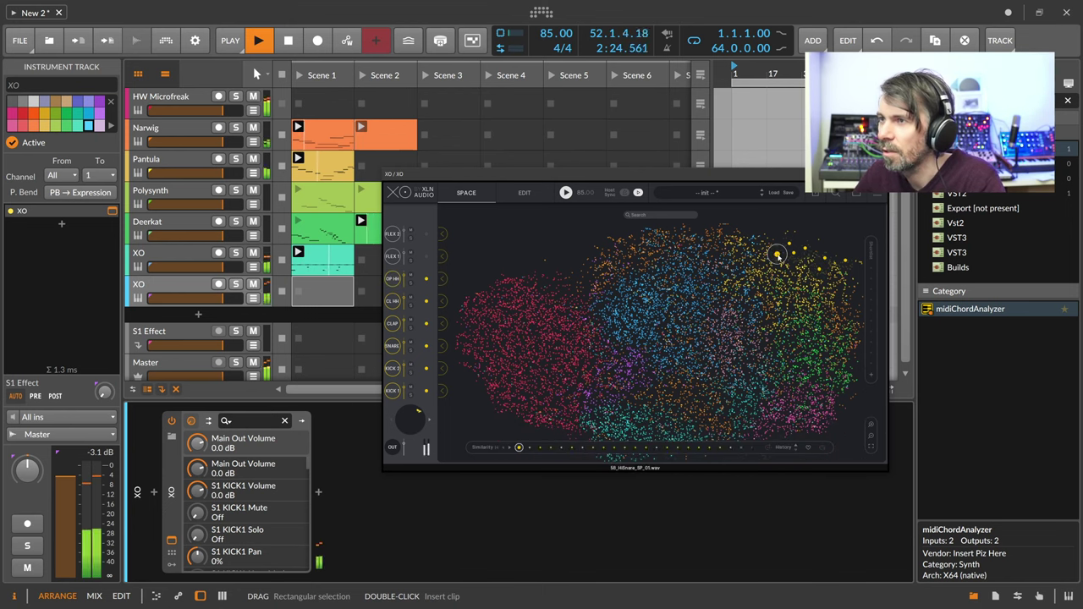
click(770, 245)
click(773, 241)
click(778, 238)
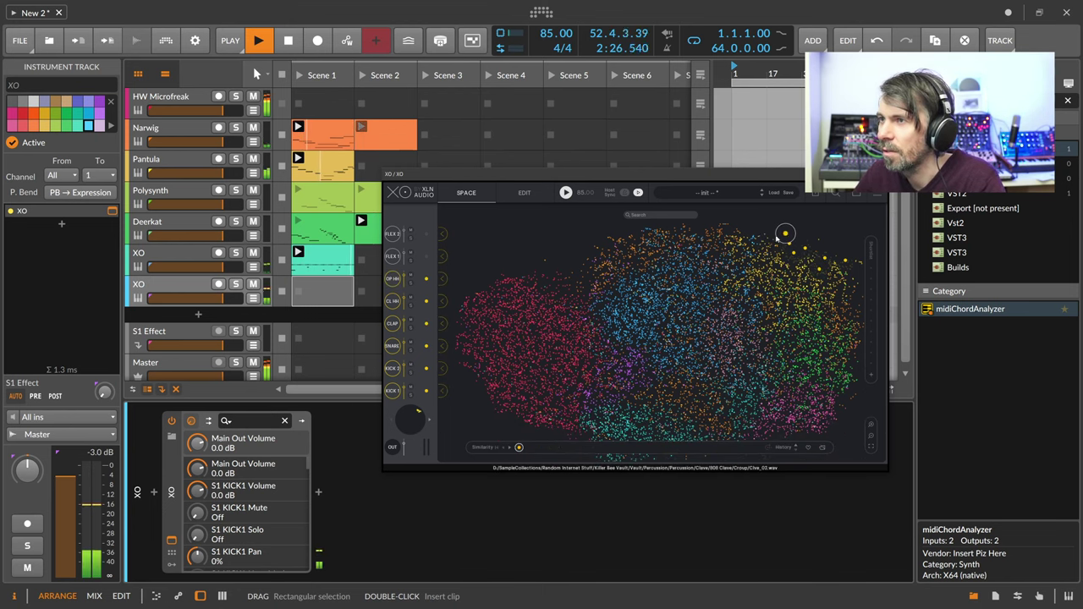
click(442, 256)
click(745, 237)
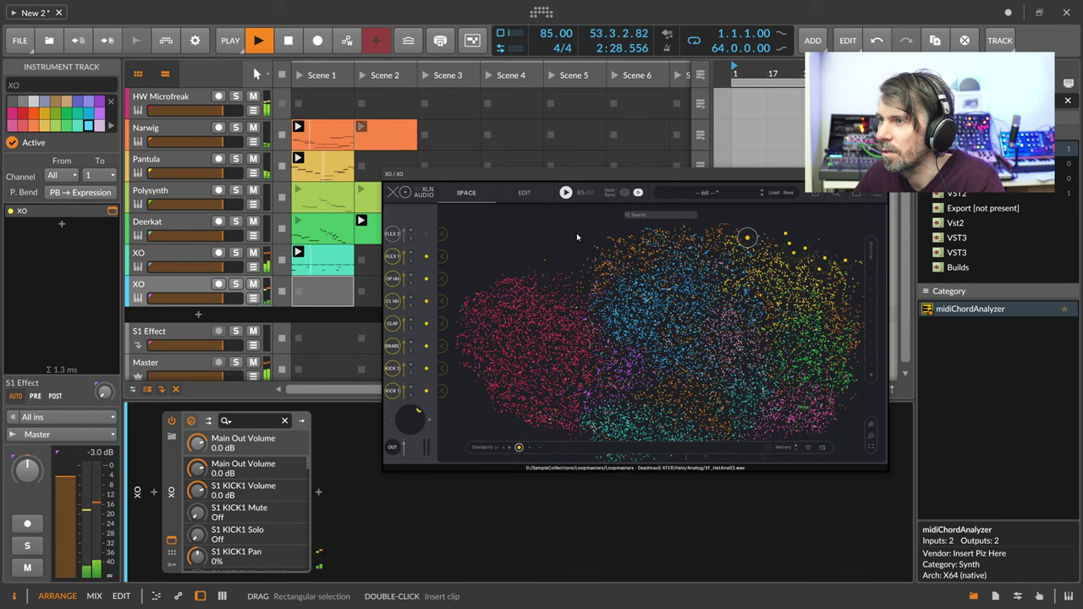
click(443, 233)
Shorten the envelope decay of all eight XO slots, with Kick 2 at 11%, open hi-hat 9% and Flex 2 6%, then close the plug-in window
click(525, 193)
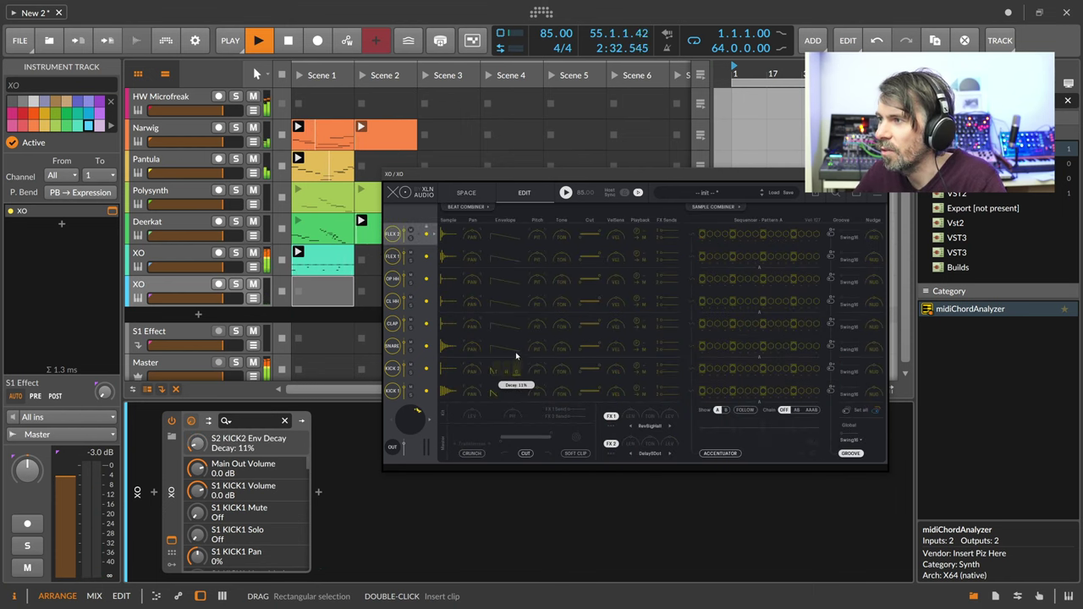
drag(516, 346, 517, 377)
drag(517, 326, 515, 328)
drag(511, 282, 514, 320)
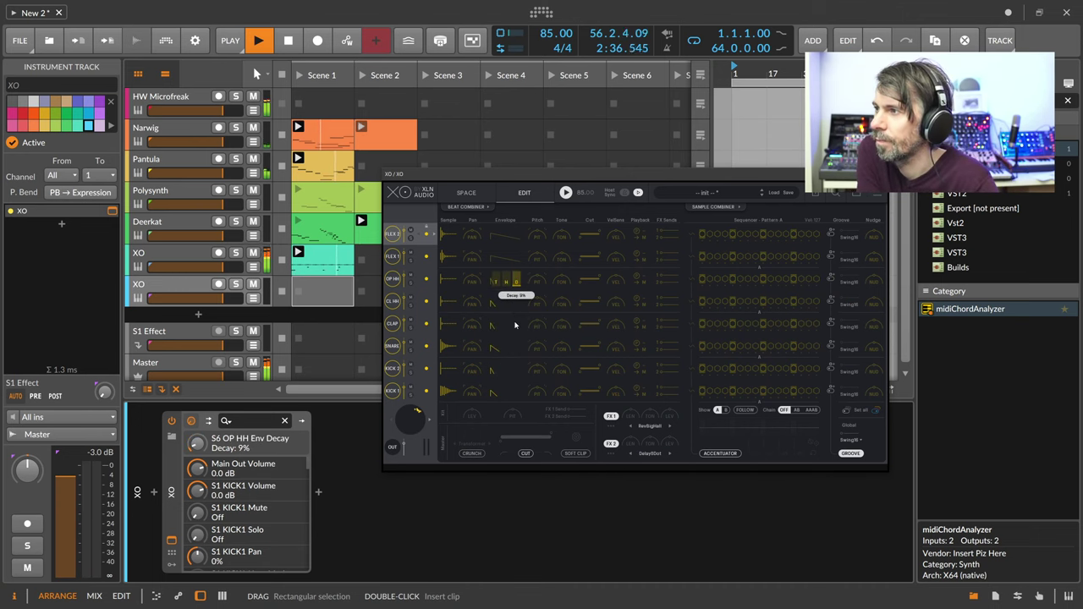
drag(516, 258, 517, 260)
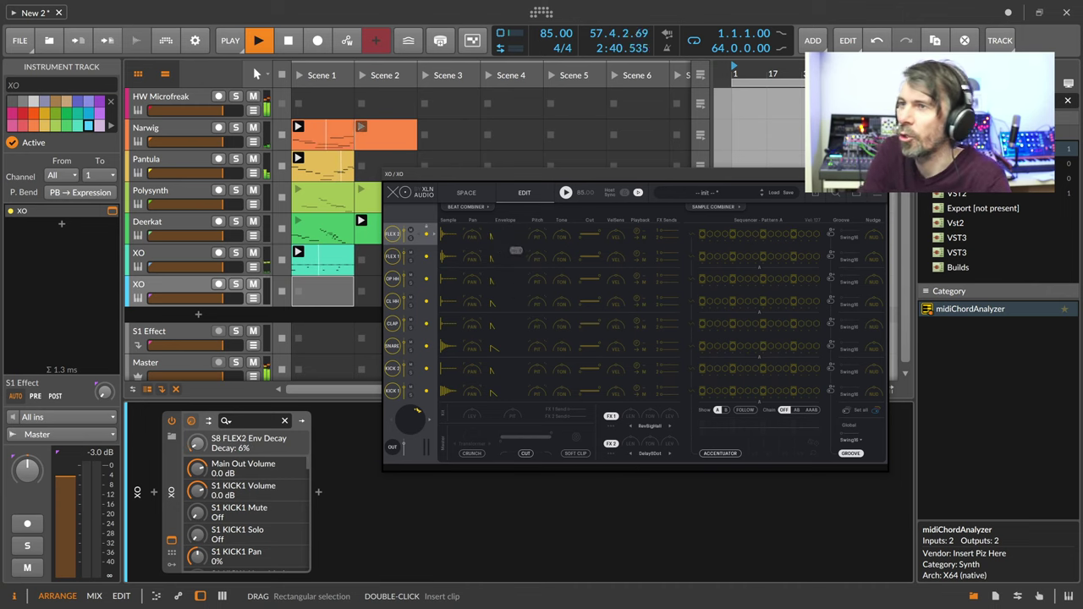
key(Escape)
Create a one-bar Scene 1 clip on the second XO track and draw a one-beat C1 note at its start
double_click(321, 288)
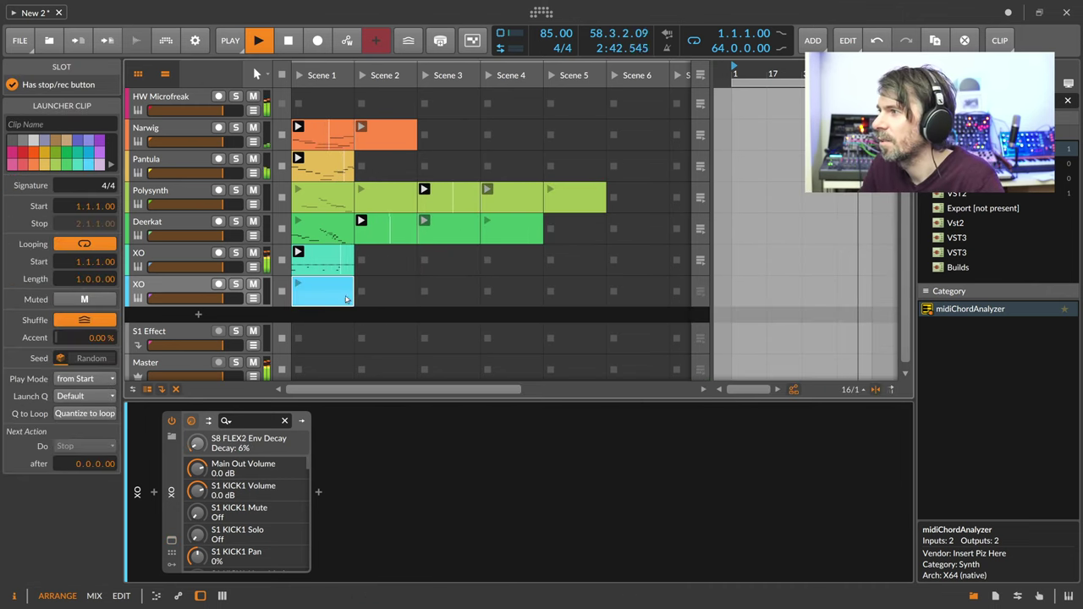
double_click(346, 299)
drag(367, 334, 367, 296)
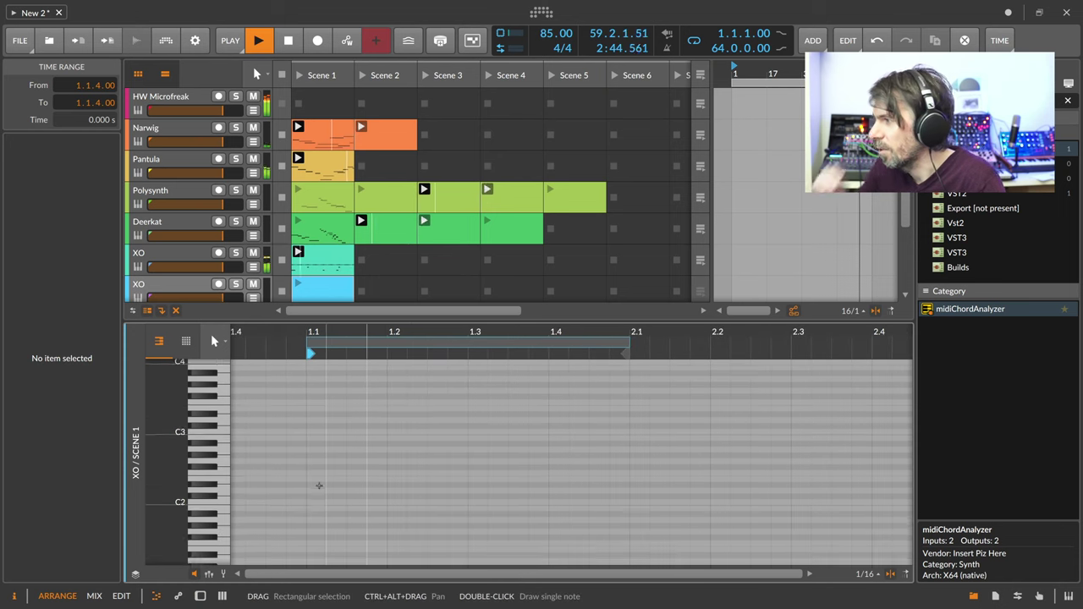
scroll(319, 485, down, 3)
double_click(315, 466)
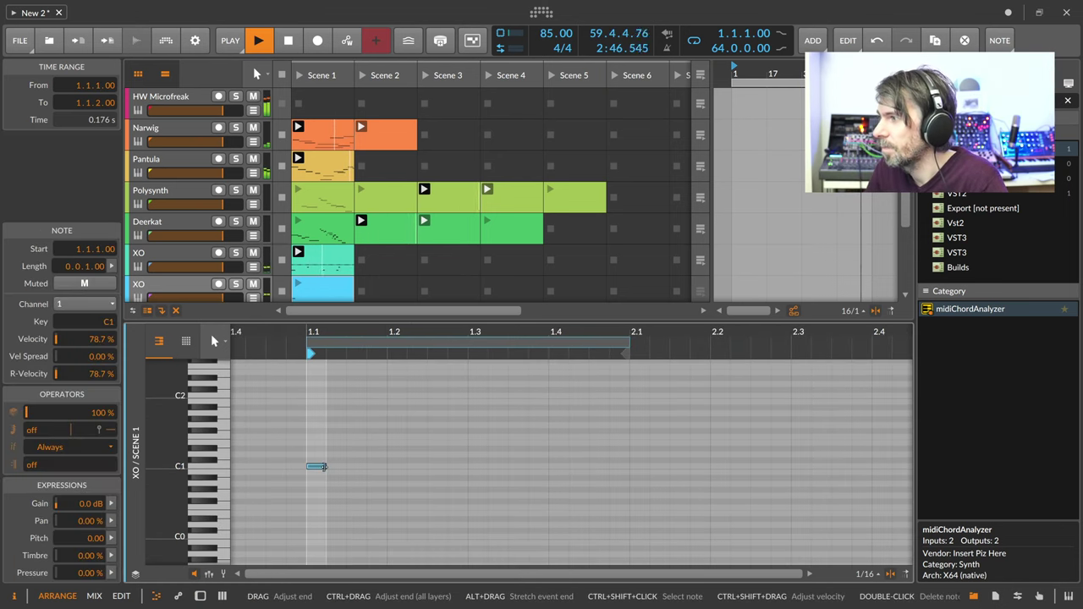
drag(323, 466, 387, 466)
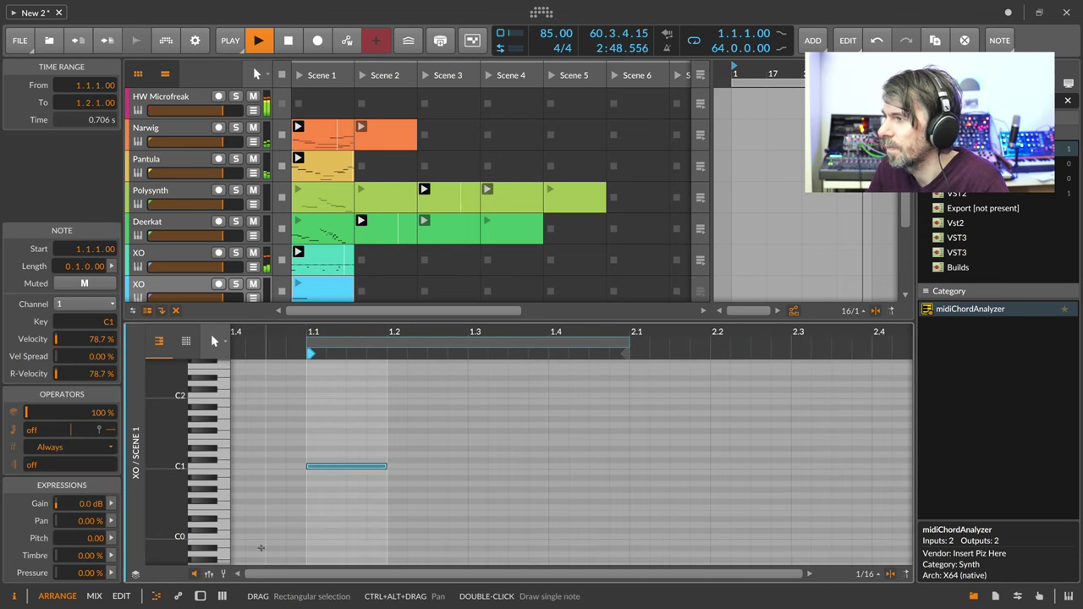
Set the C1 note's Repeat operator to 6 and ramp the repeats' velocity from 0% up to near maximum
click(208, 574)
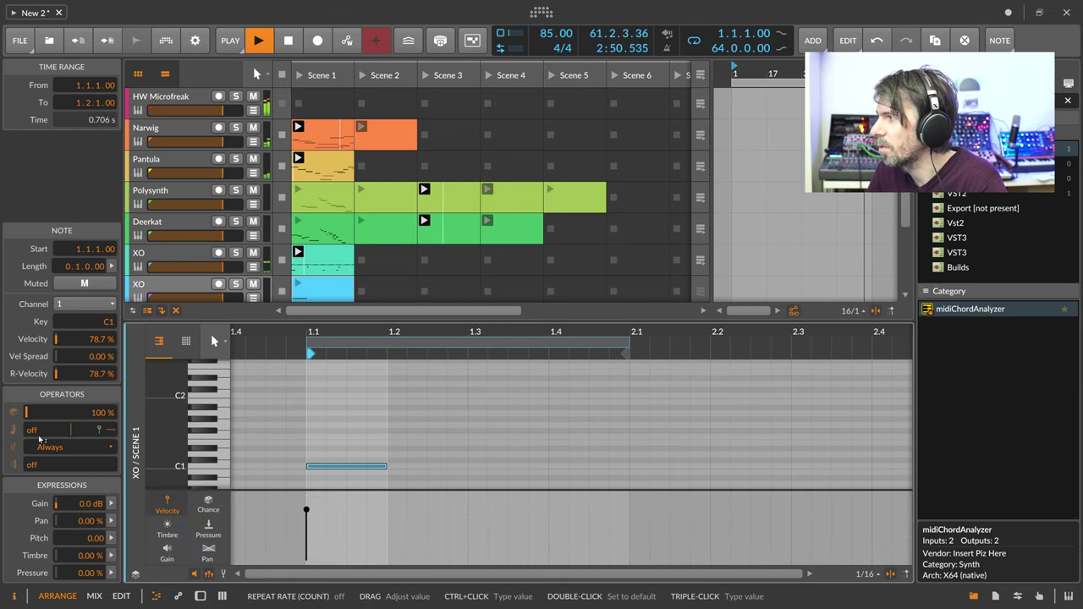
drag(39, 439, 239, 448)
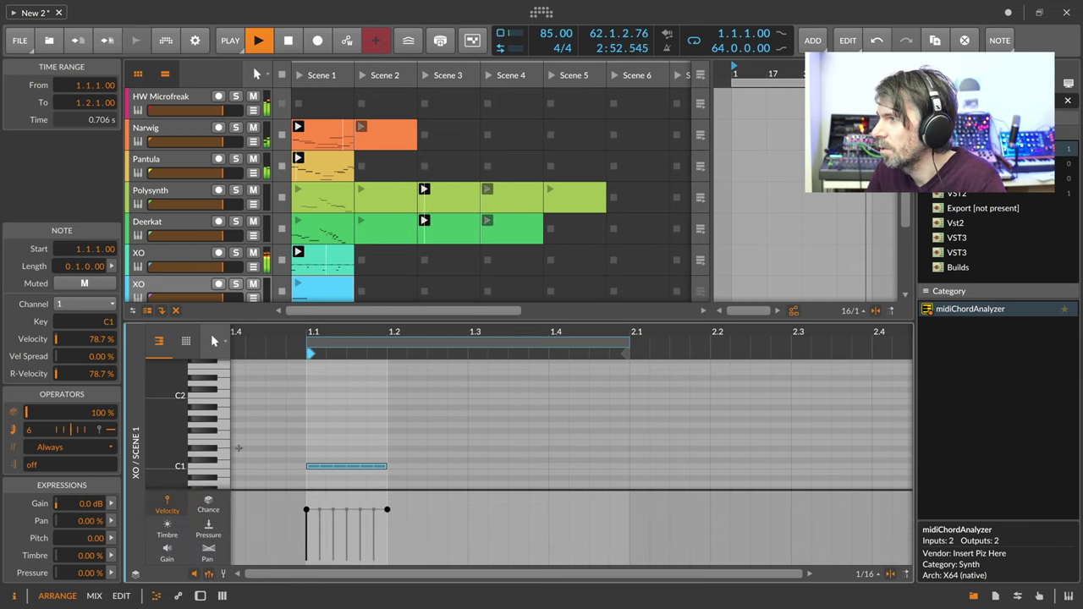
scroll(423, 211, down, 2)
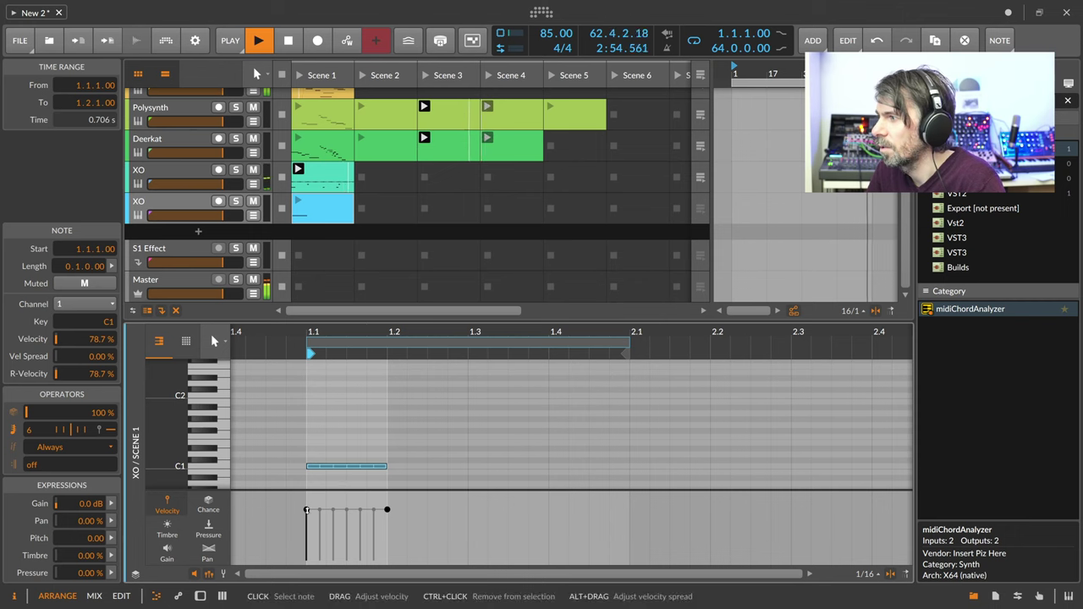
drag(306, 510, 306, 561)
drag(386, 560, 387, 496)
click(395, 457)
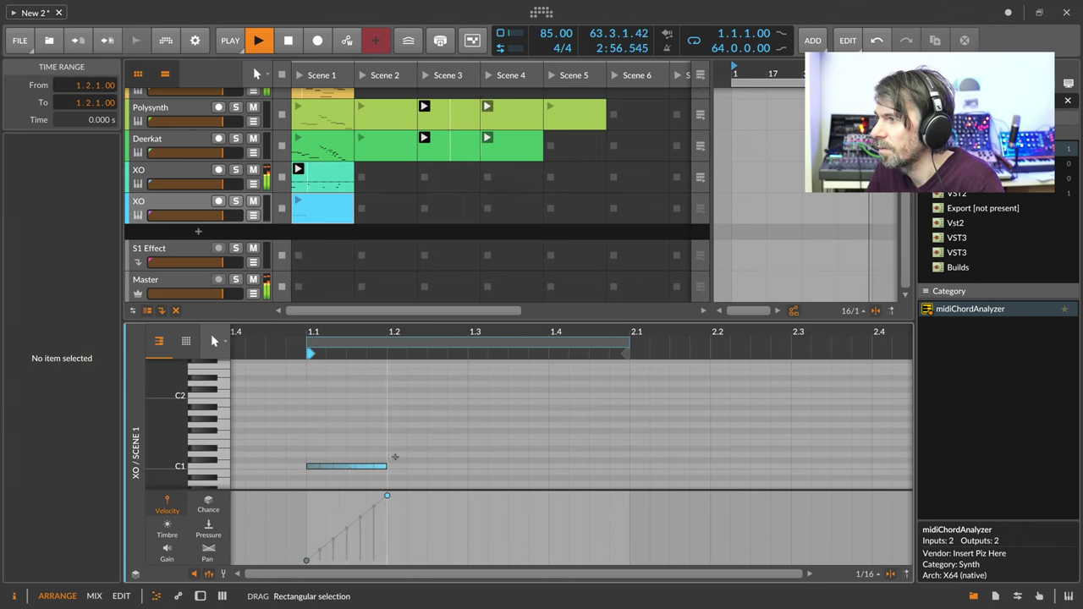
Duplicate the repeating C1 note three times to fill the bar and set the beat 2 note's Repeat to 9
click(347, 466)
key(ctrl+d)
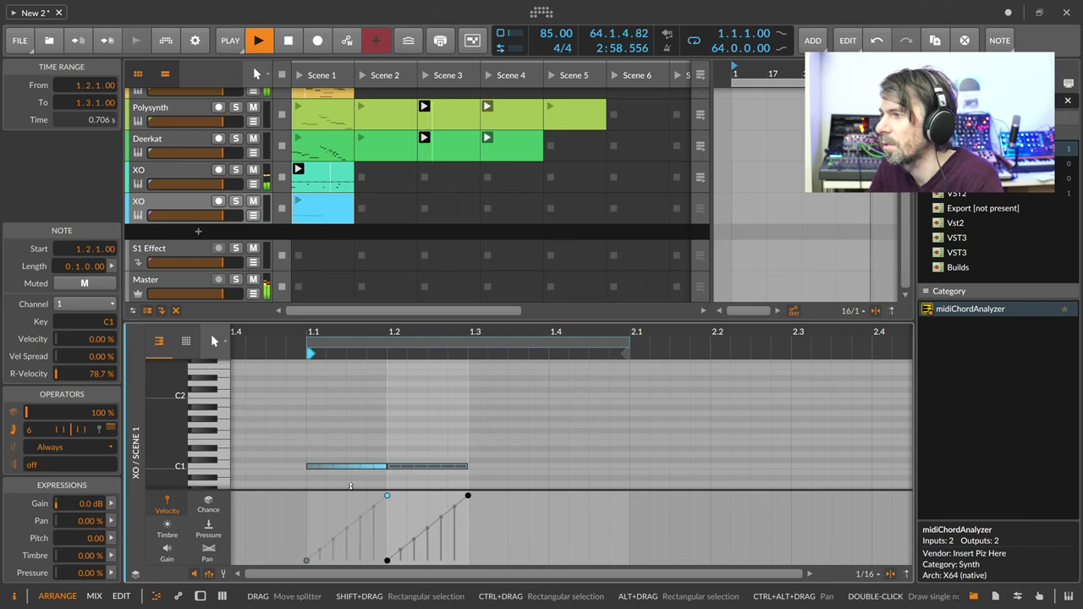
key(ctrl+d)
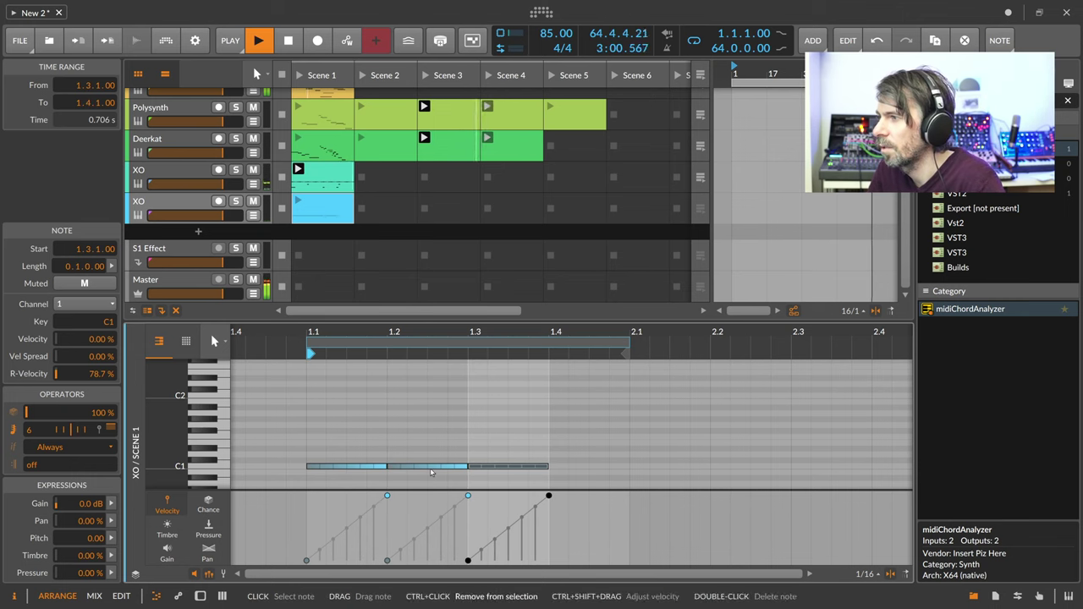
key(ctrl+d)
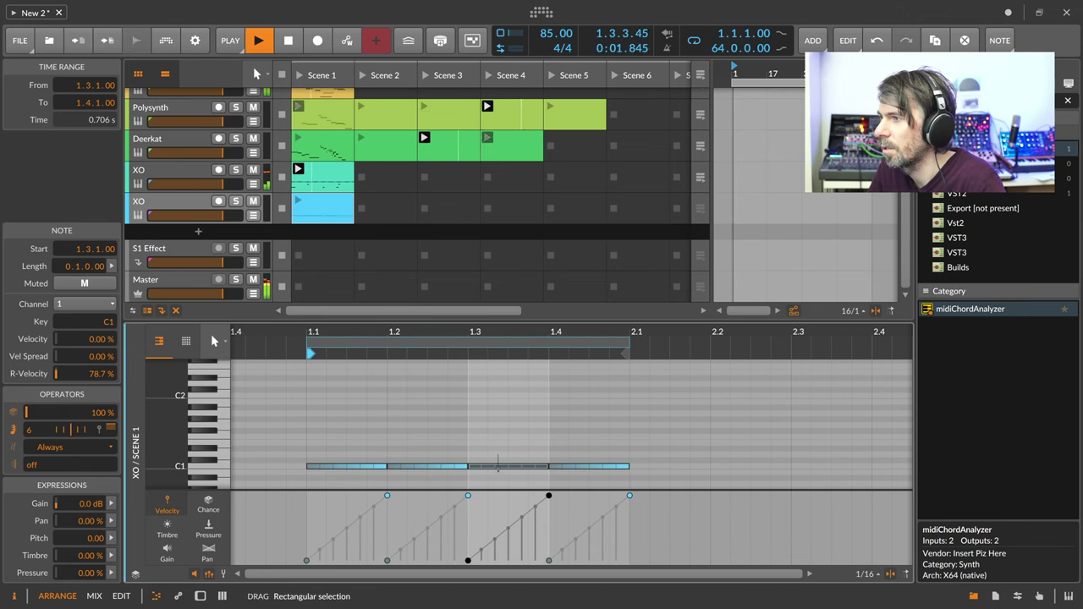
drag(34, 429, 34, 418)
click(414, 467)
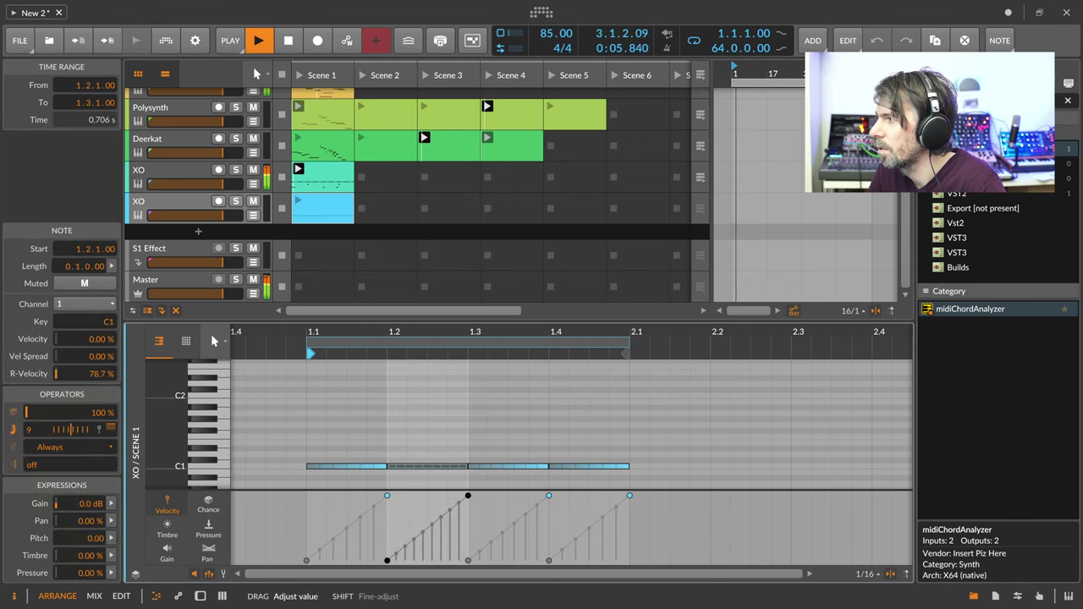
Draw nine sixteenth notes between D1 and F#1 above the C1 row, in the latter part of each beat
click(342, 455)
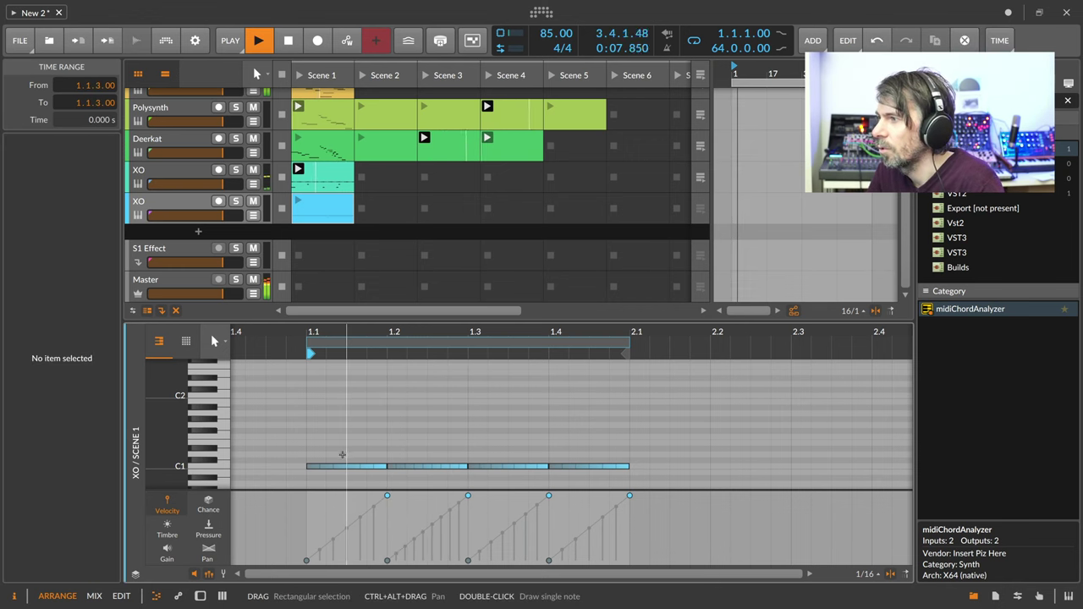
double_click(345, 455)
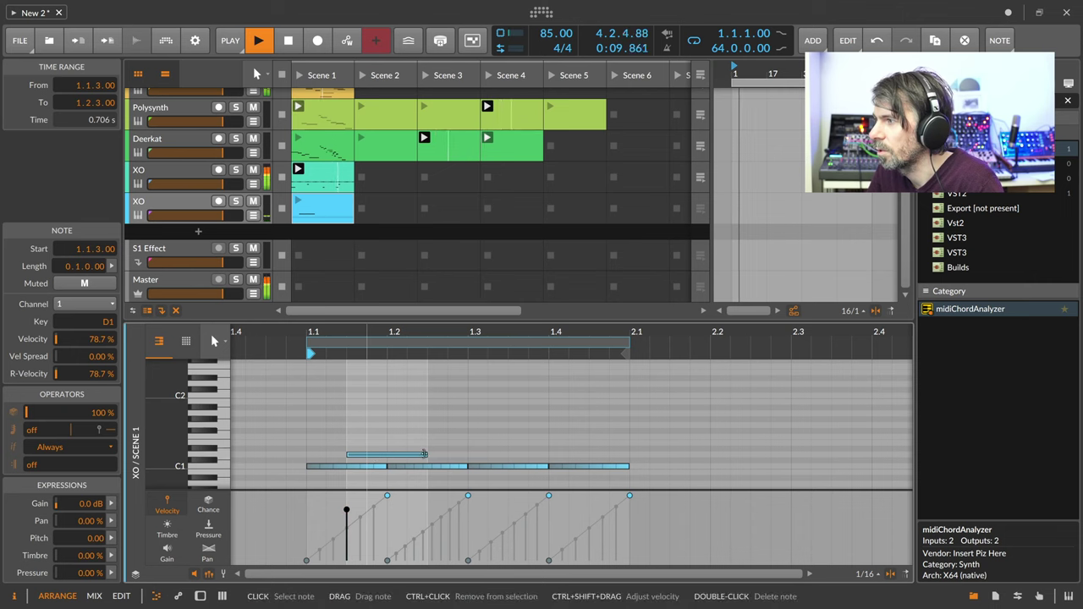
drag(424, 454, 525, 446)
double_click(372, 449)
double_click(599, 438)
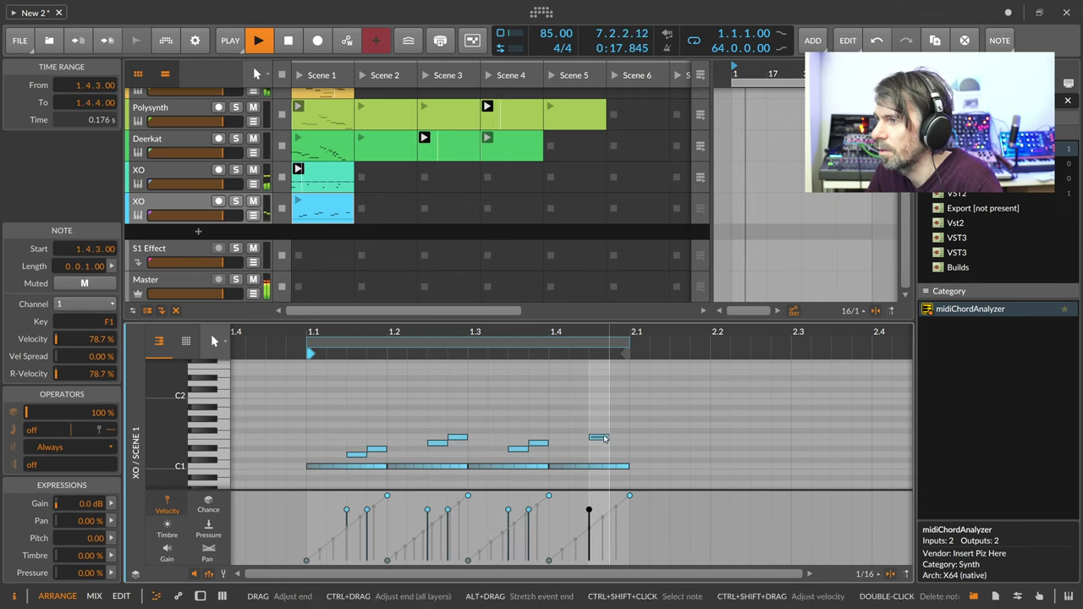
double_click(579, 432)
double_click(619, 443)
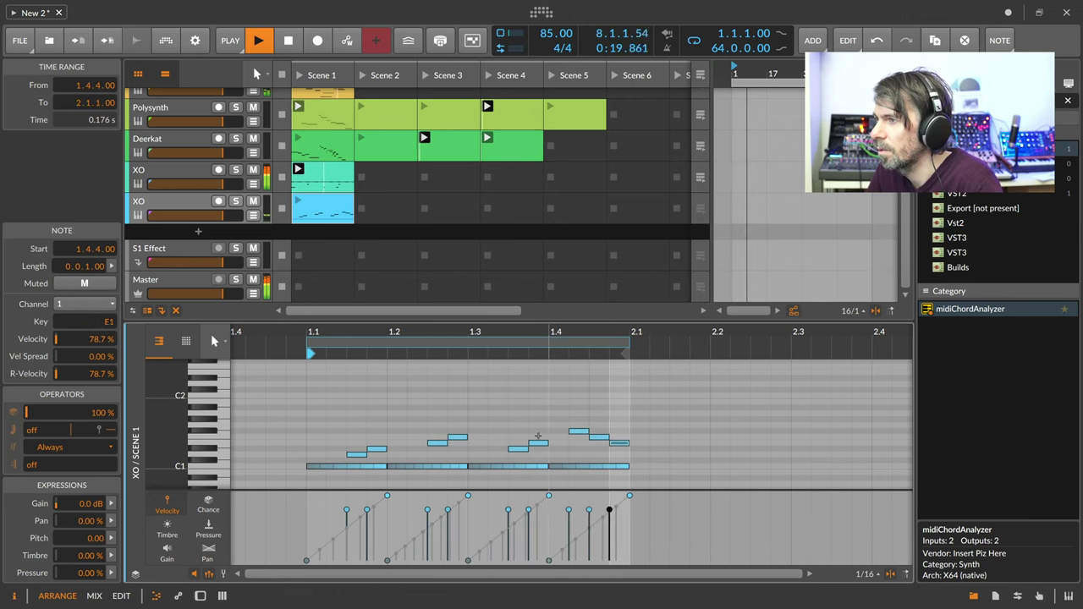
Draw a G1 note two sixteenths long at the start of beat 2, above the existing notes
click(445, 429)
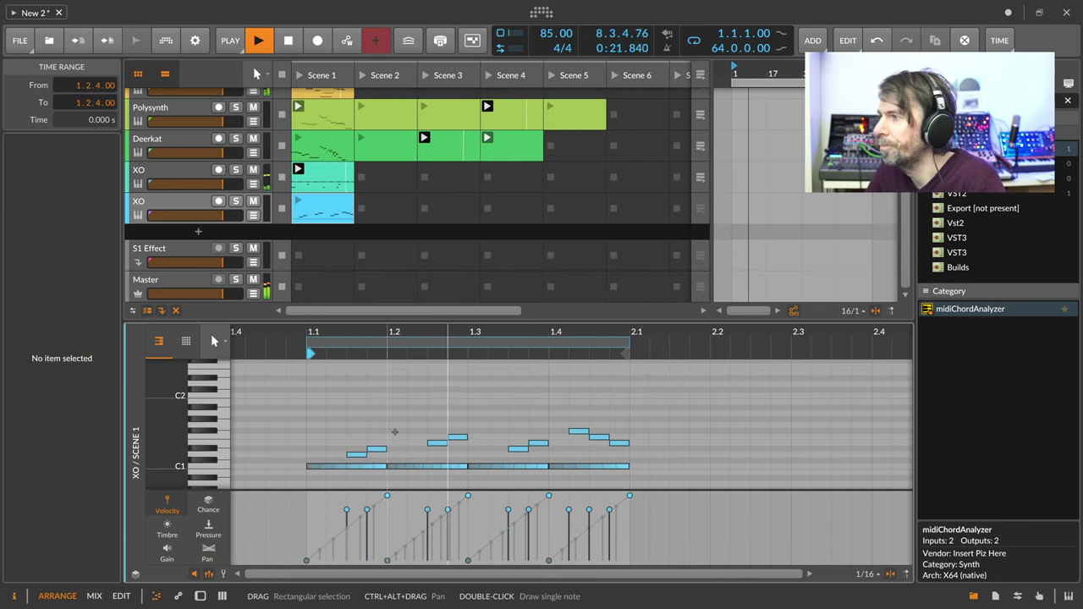
double_click(394, 425)
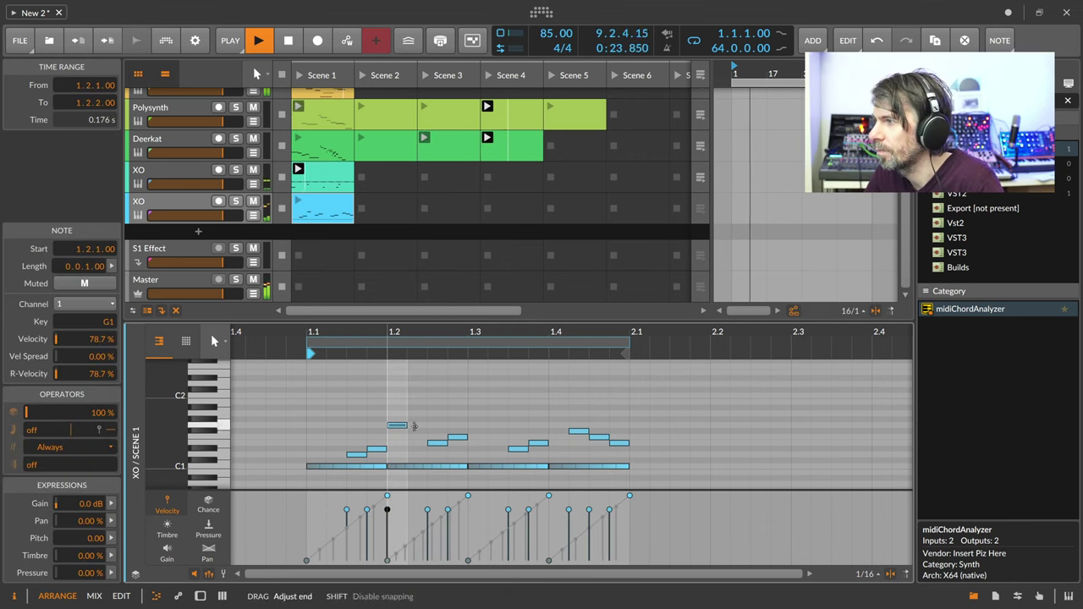
drag(414, 425, 427, 426)
Set the G1 note's Repeat operator to 5 and ramp the repeats' velocity upward from 0%
drag(38, 430, 39, 415)
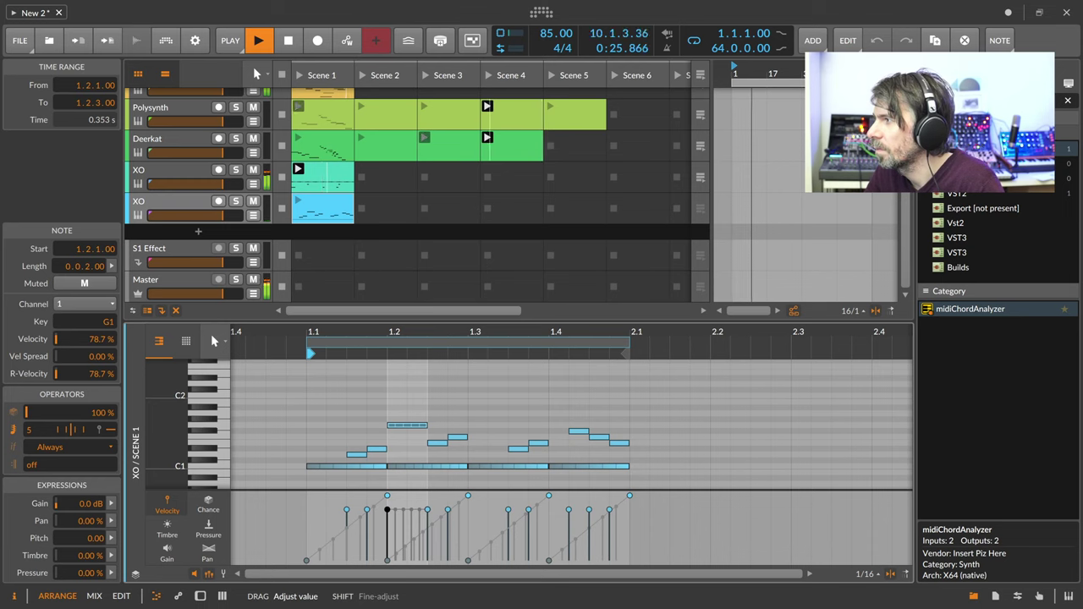
drag(387, 510, 427, 502)
drag(387, 532, 387, 561)
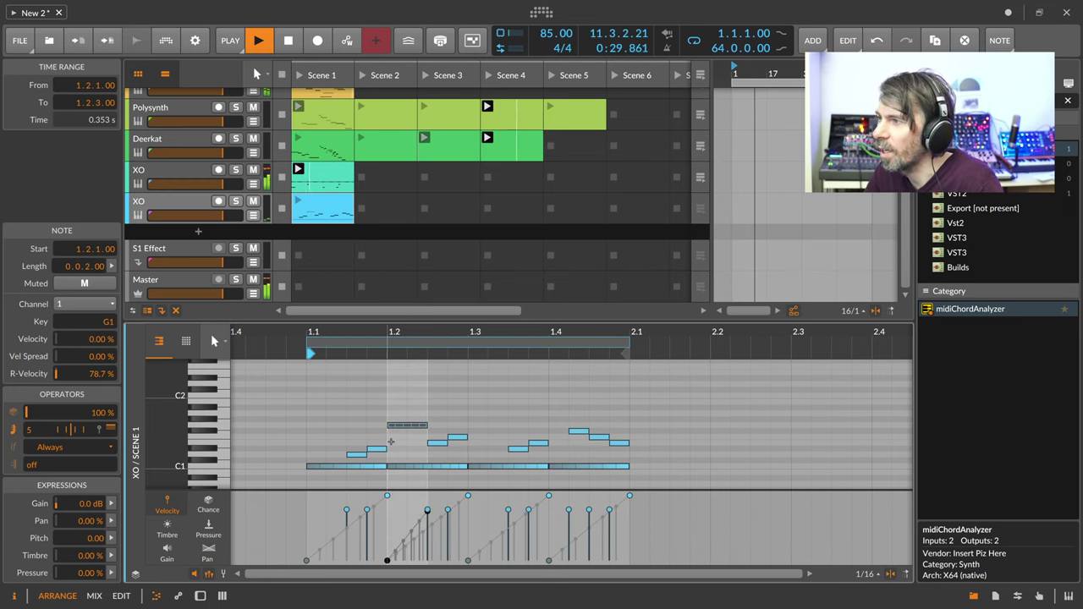
Set the Chance operator of all notes in the clip to 30% and launch the second XO track's Scene 1 clip
drag(308, 396, 635, 475)
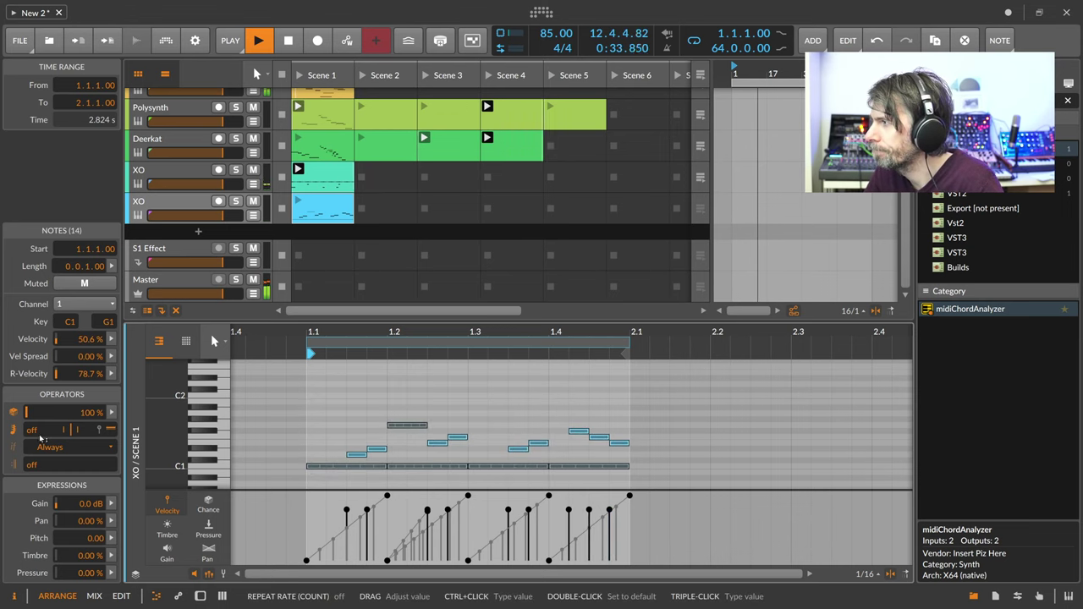
drag(72, 415, 73, 475)
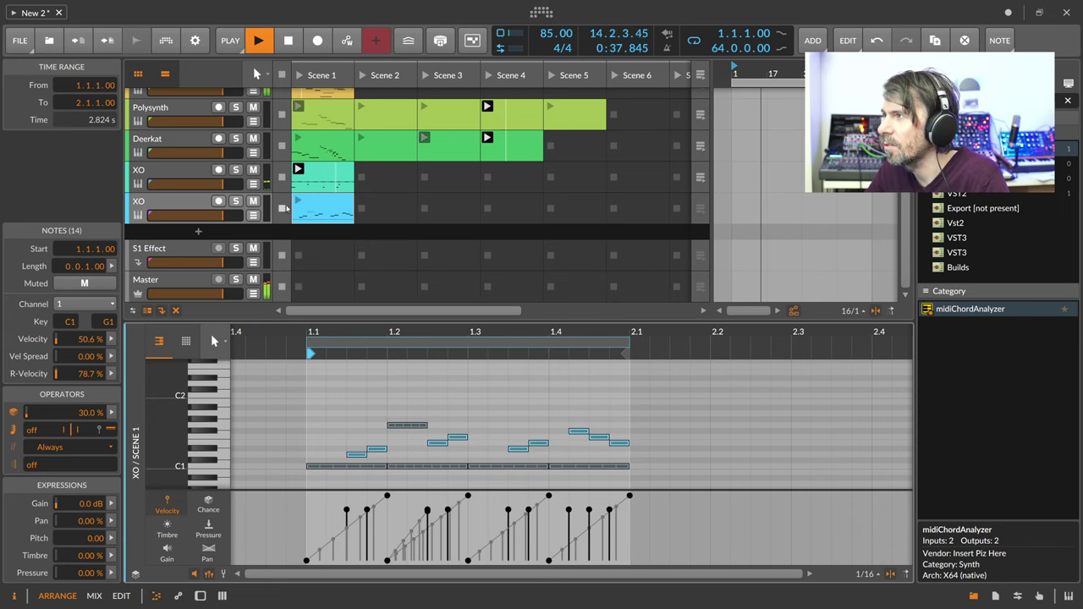
click(293, 210)
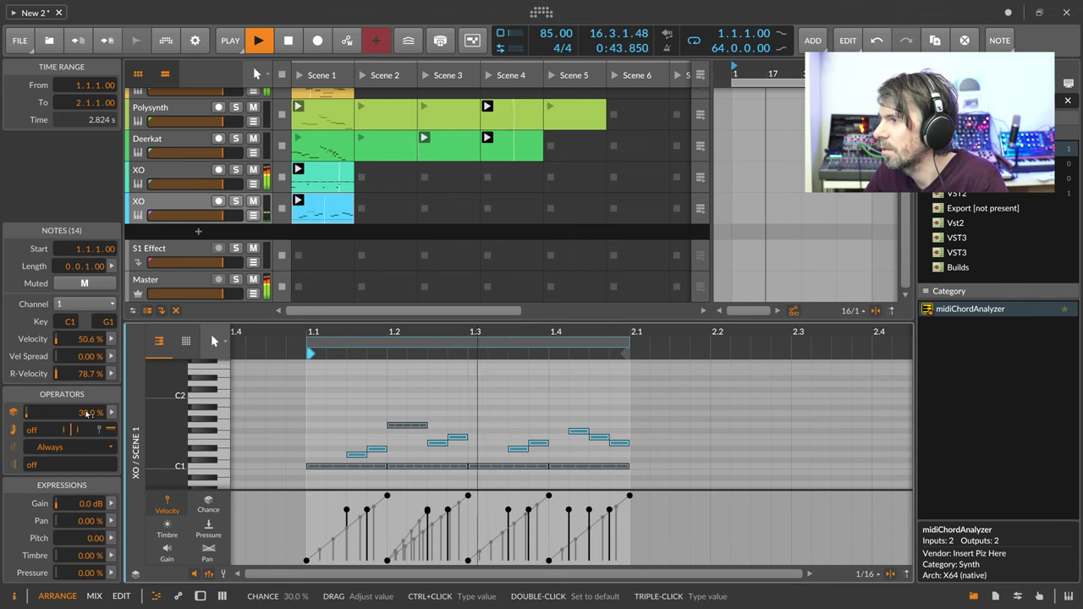
Add the ValhallaSupermassive effect after the XO instrument on the second XO track
click(186, 212)
key(d)
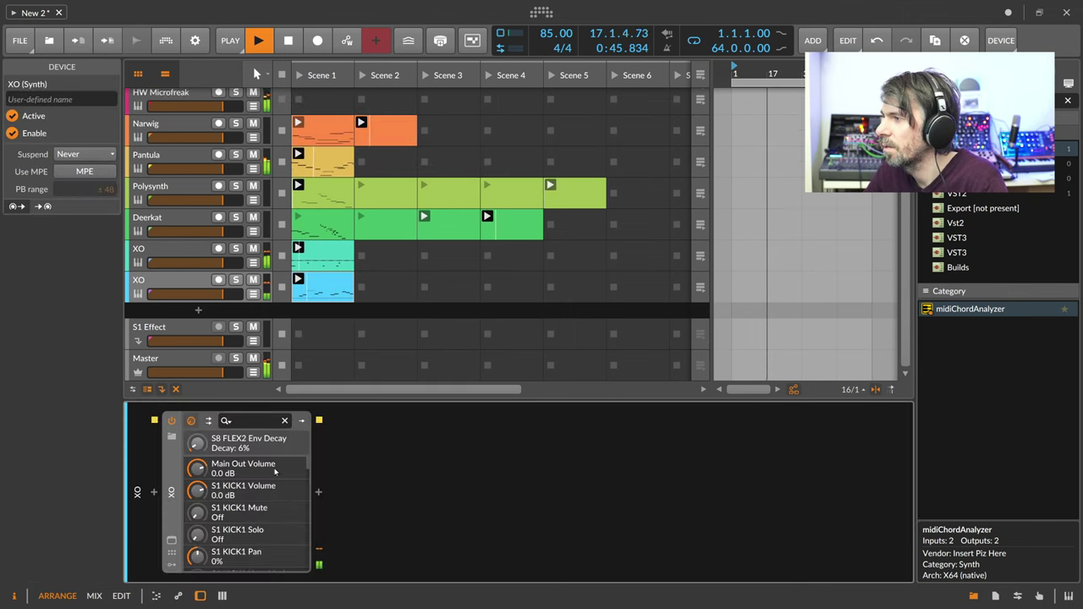
click(318, 492)
text(super)
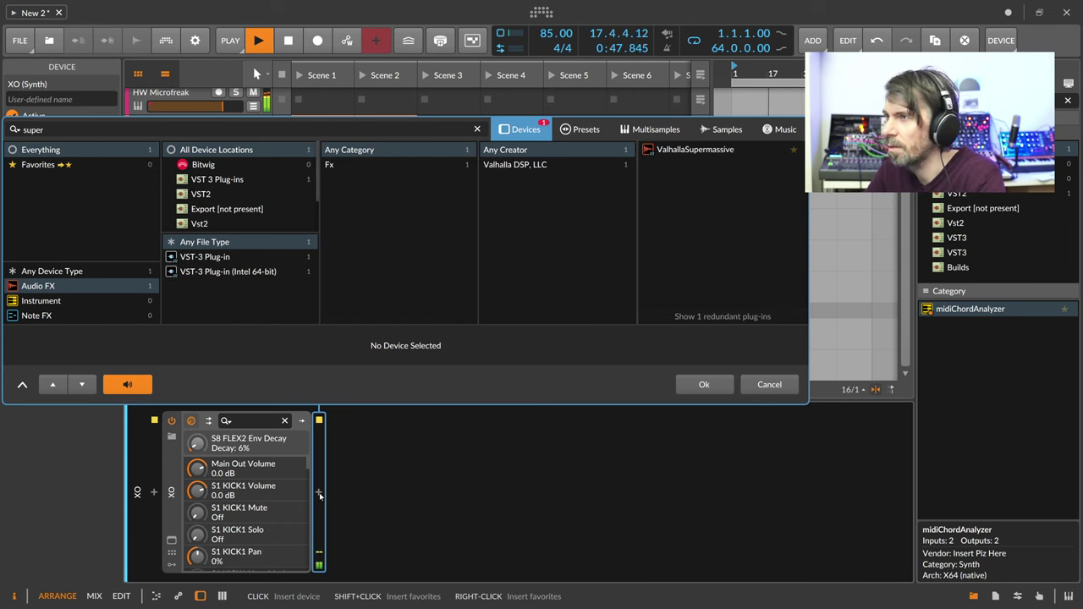
key(Return)
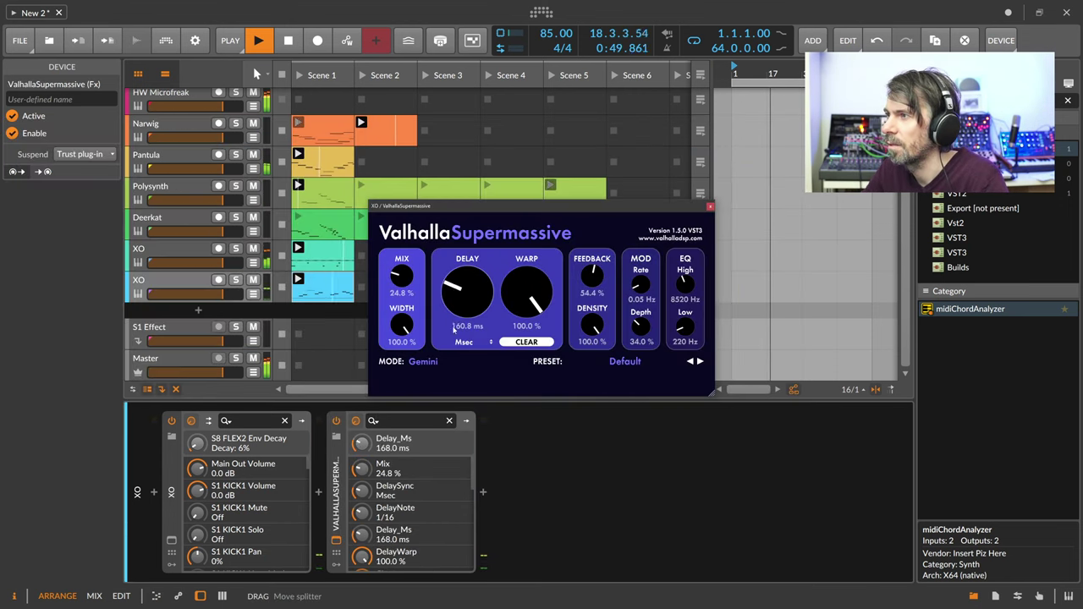
Adjust ValhallaSupermassive to a delay of about 55.2 ms, feedback of 56.8 % and mix of 16.8 %
drag(454, 330, 457, 360)
drag(591, 286, 590, 276)
drag(402, 277, 406, 290)
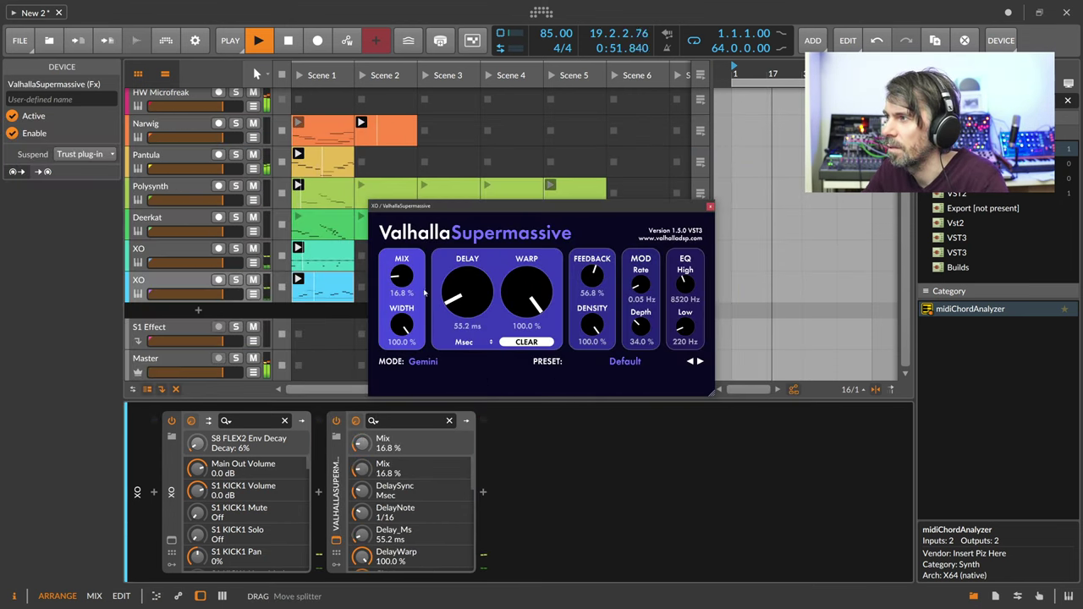
Insert an EQ-2 between XO and ValhallaSupermassive, with its low band as a high-pass at about 5.17 kHz, and close the plug-in window
click(318, 491)
text(eq)
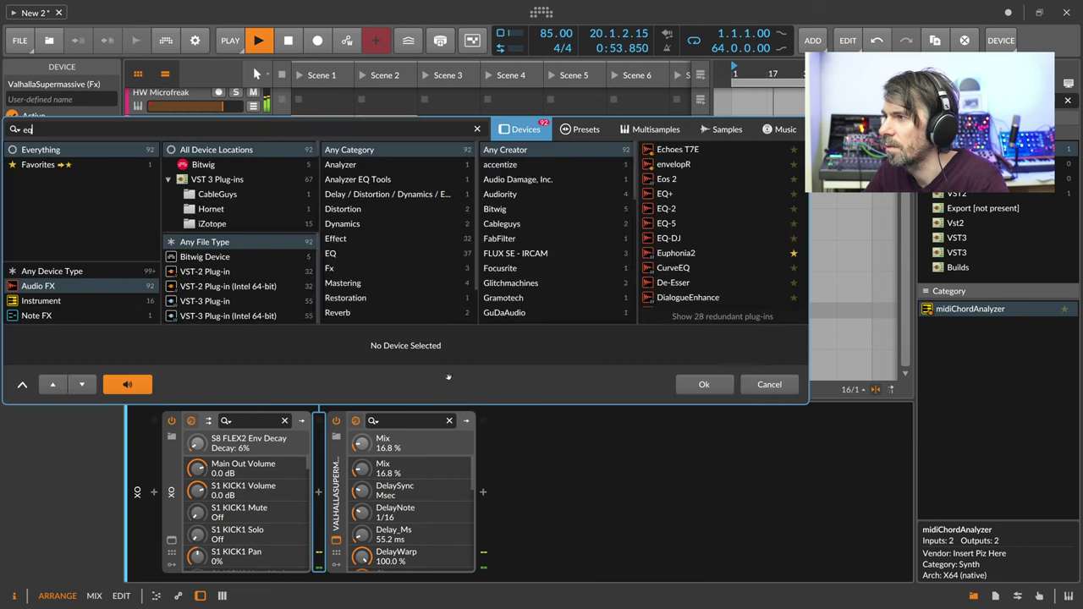
key(Return)
click(388, 517)
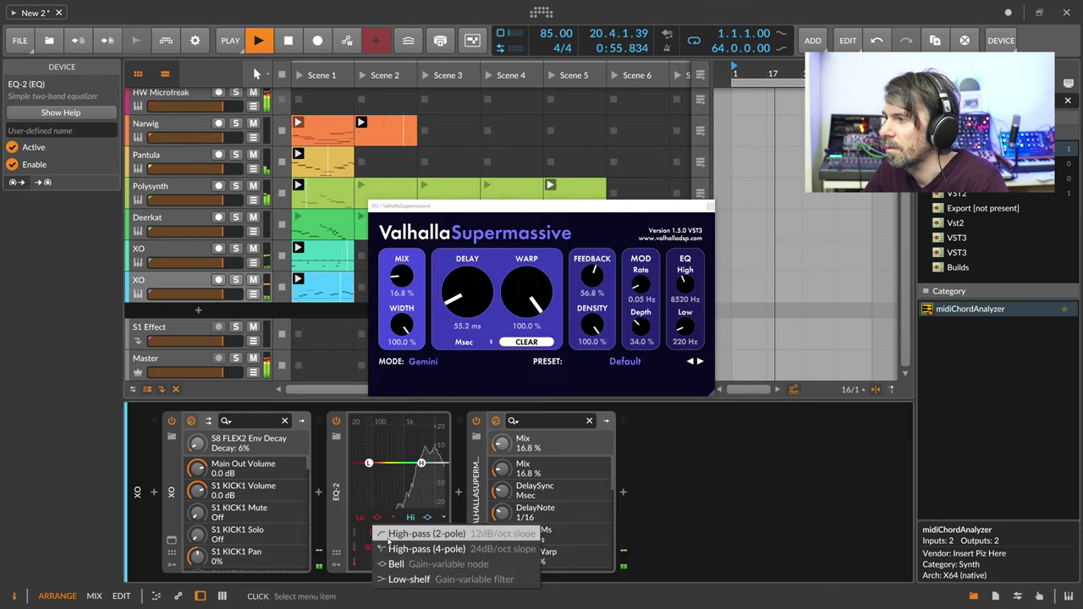
click(415, 531)
drag(369, 463, 423, 463)
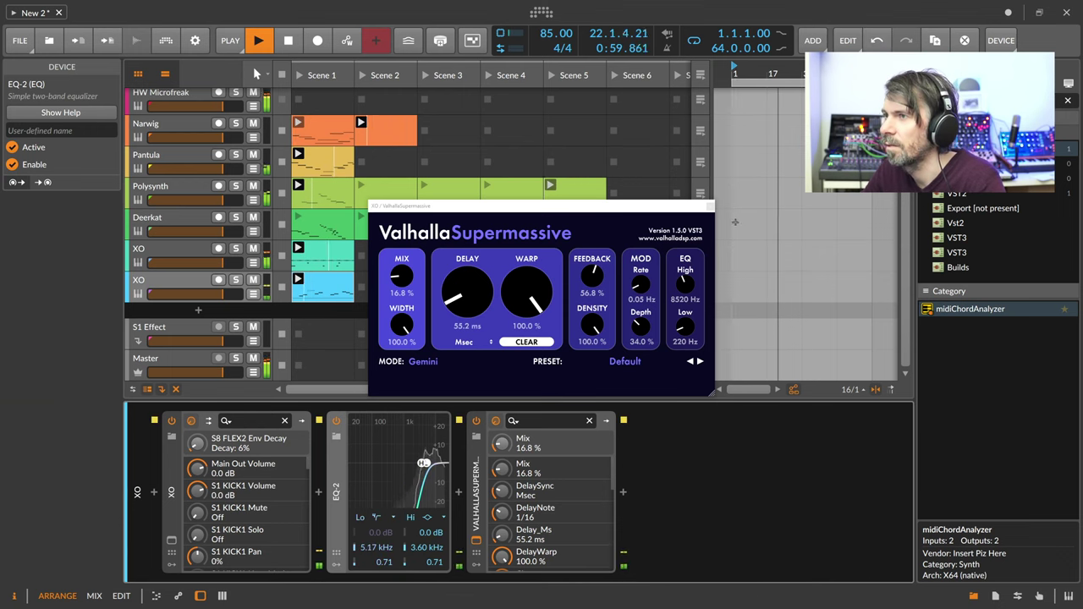
click(709, 205)
Open the second XO track's Scene 1 clip and set the chance of all its notes to 20 %
double_click(339, 286)
click(447, 419)
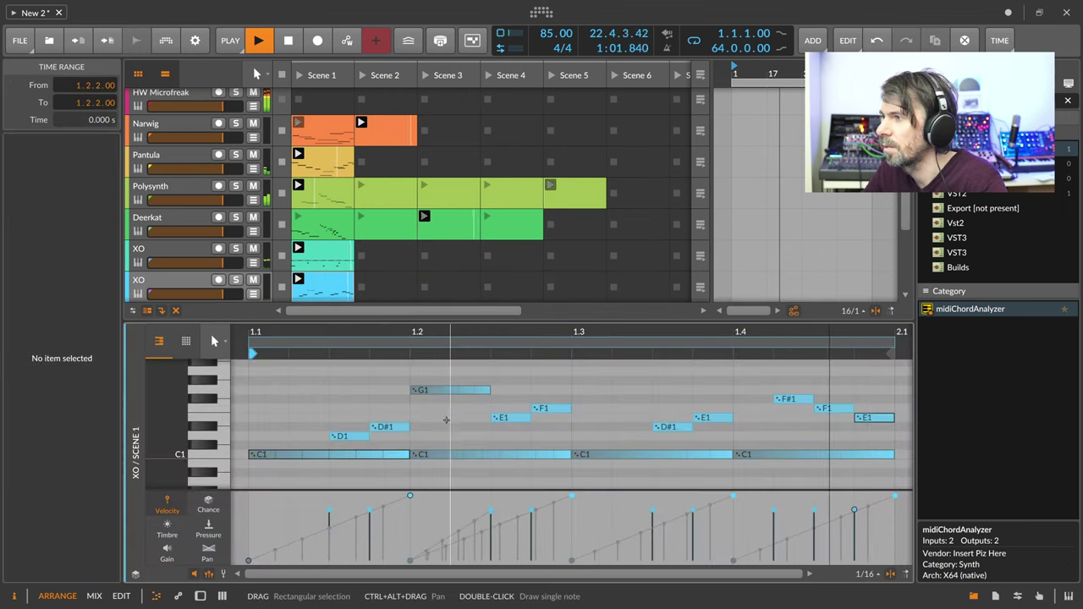
drag(435, 337, 429, 334)
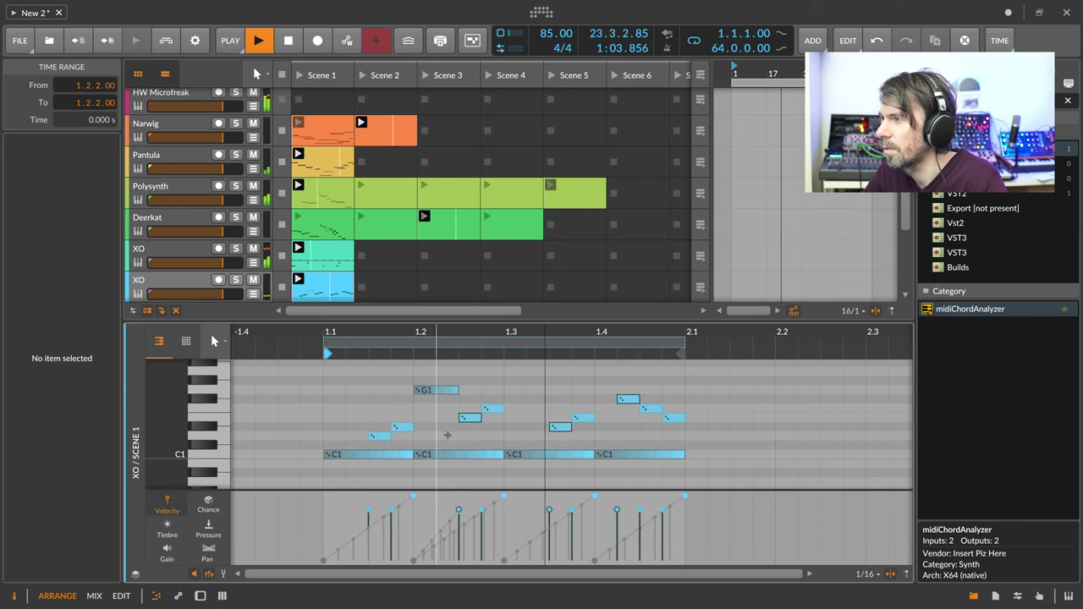
key(ctrl+a)
drag(87, 416, 87, 423)
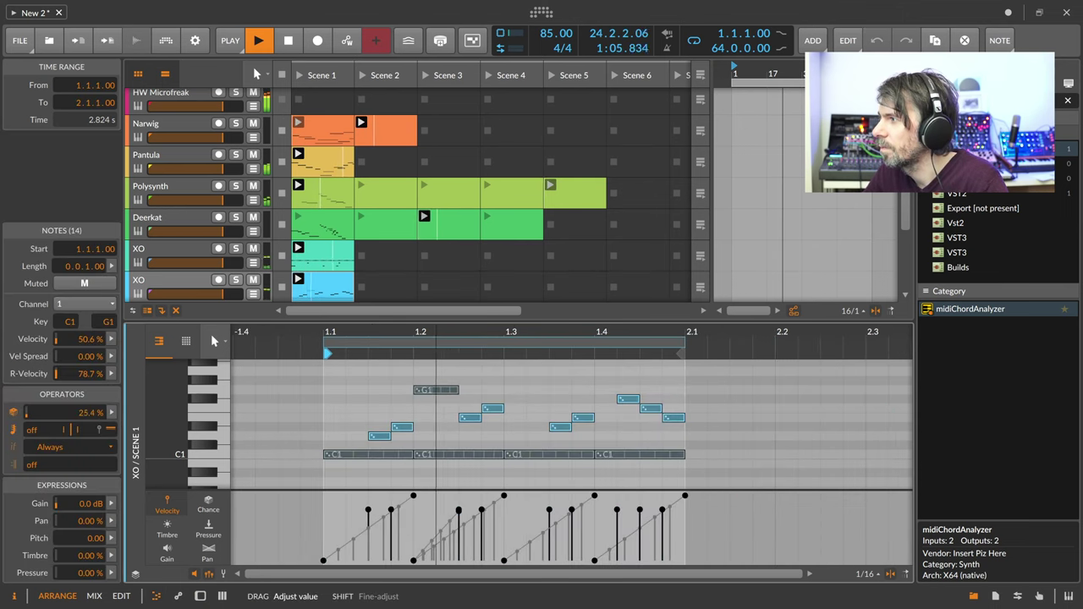
ctrl+click(88, 413)
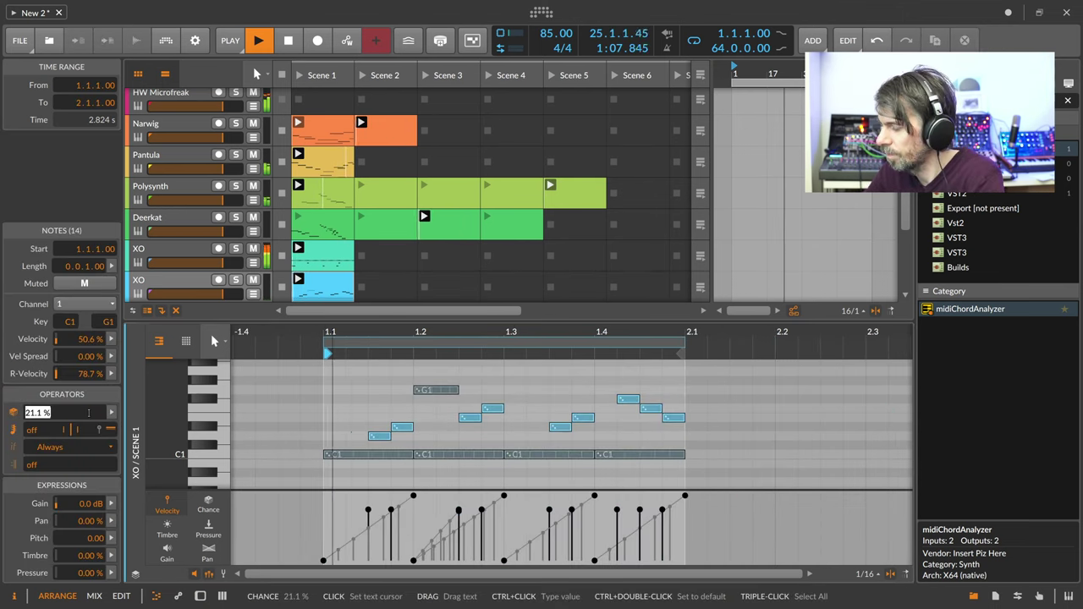
text(20)
key(Return)
Draw sixteenth notes G#1, F#1, F1 and E1 at 1.1.3, and G1, F1 and E1 at 1.1.4
double_click(377, 380)
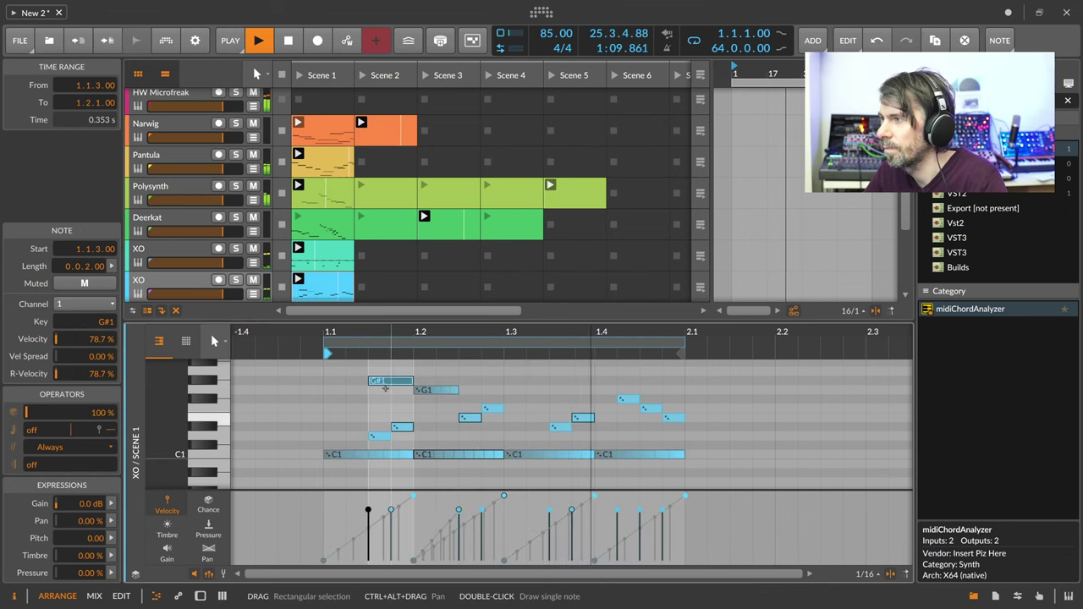
drag(411, 380, 390, 383)
double_click(399, 391)
double_click(378, 399)
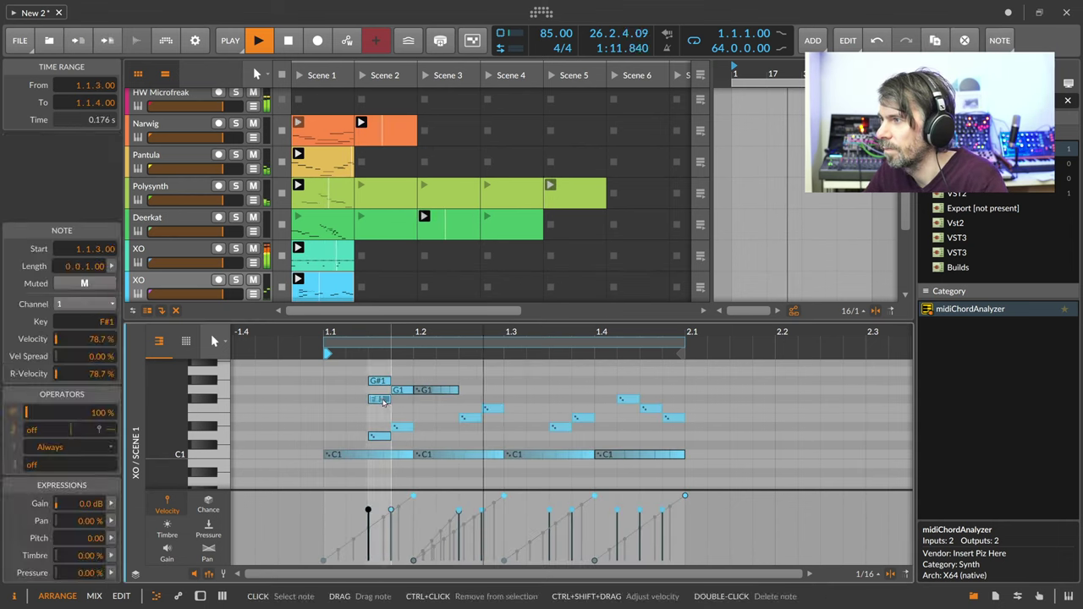
double_click(398, 408)
double_click(380, 408)
double_click(378, 417)
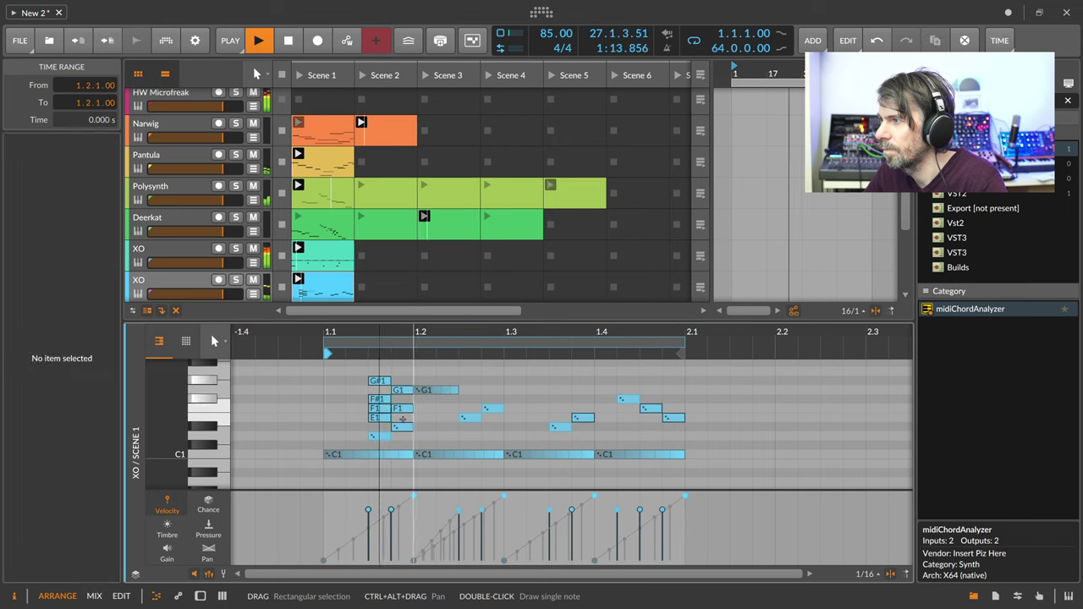
double_click(402, 417)
Set the chance of all notes, including the newly drawn ones, to 20 % and deselect them
key(ctrl+a)
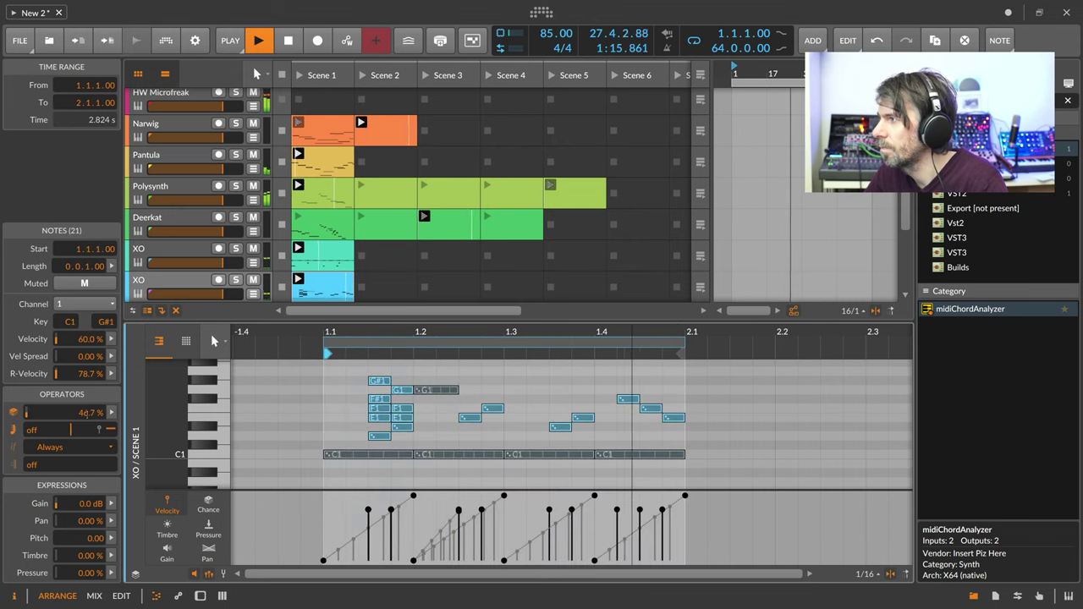
ctrl+click(88, 412)
text(20)
key(Return)
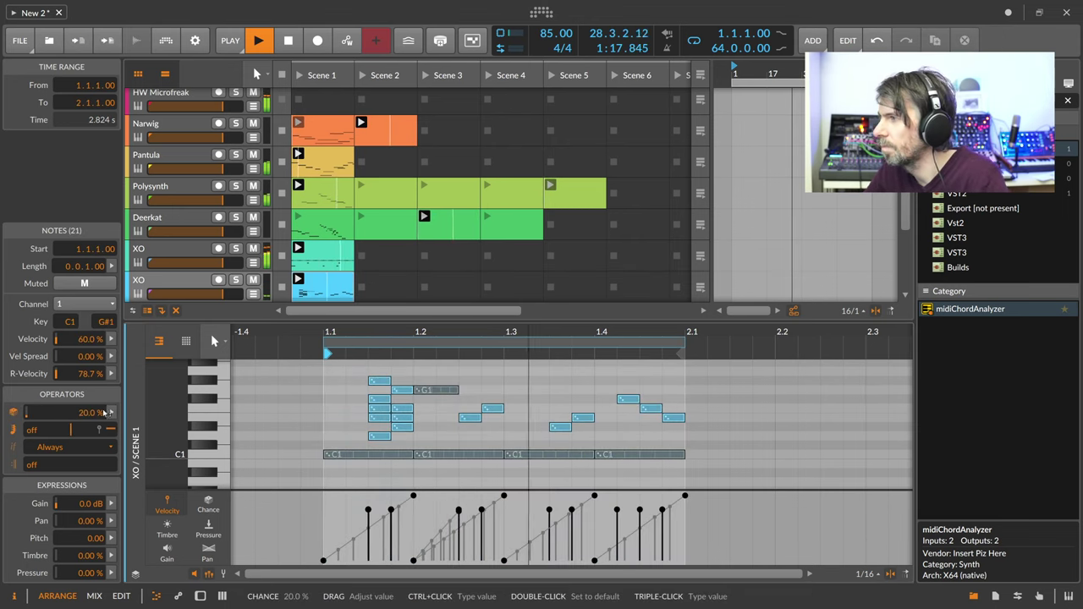
click(356, 389)
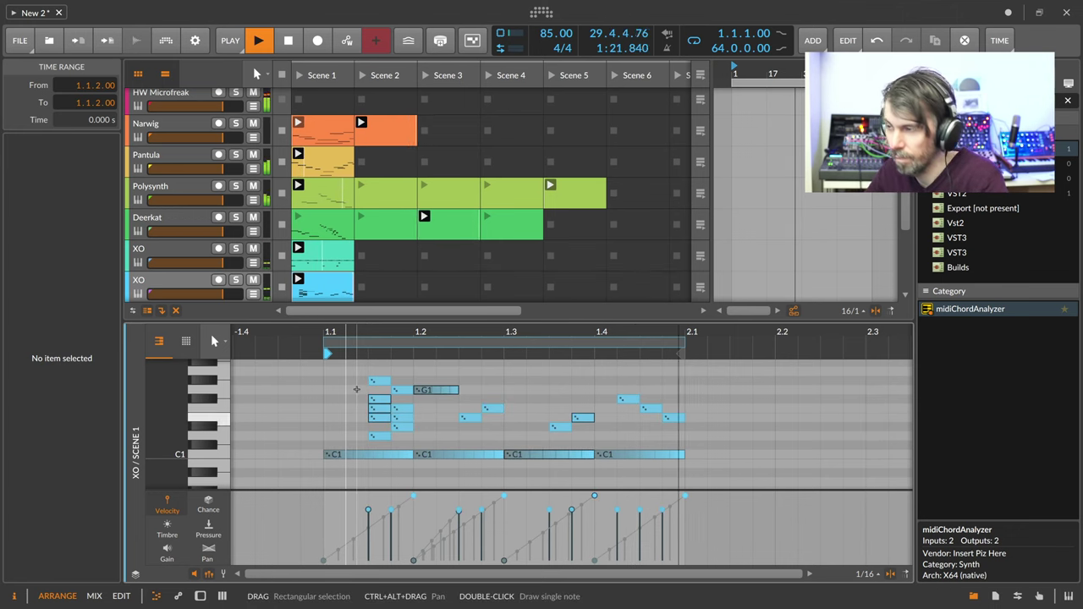
Trim the second C1 note to start at 1.2.3 and shorten the third C1 note to end at 1.3.3
click(467, 457)
click(450, 441)
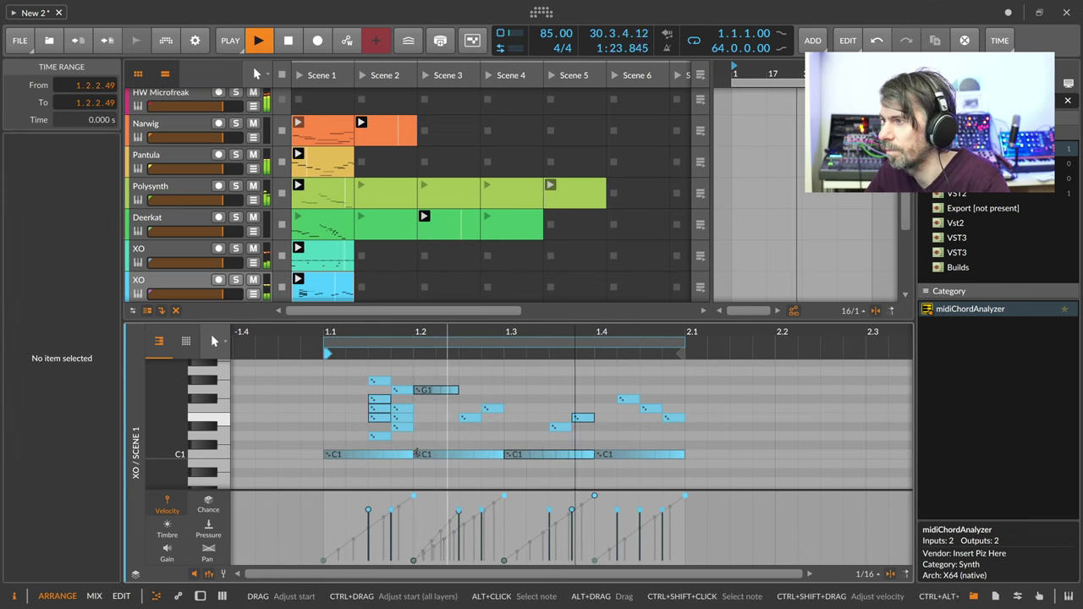
drag(416, 455, 460, 454)
click(511, 439)
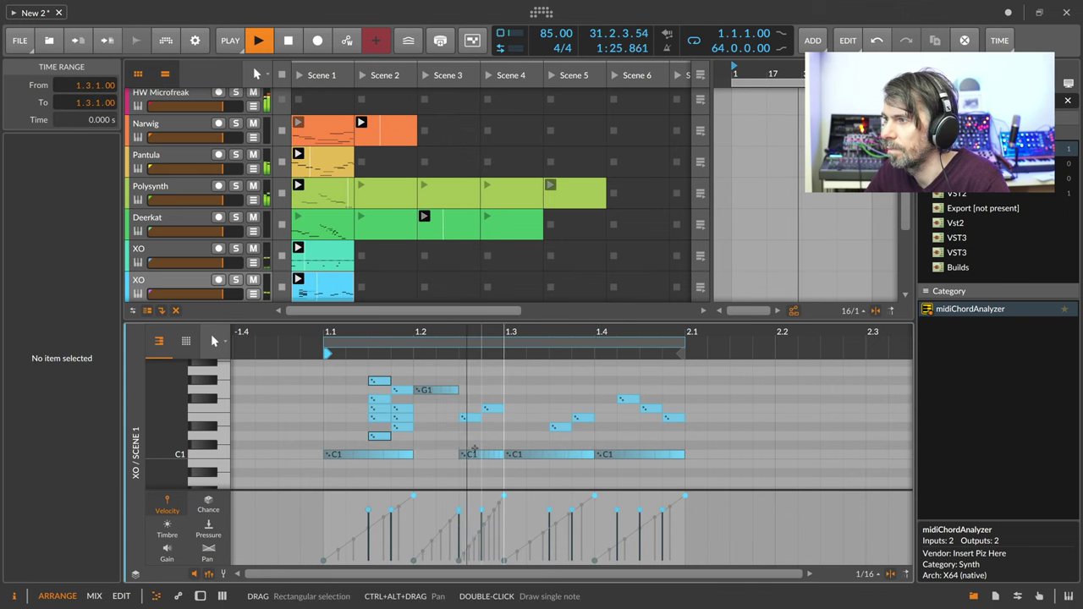
click(567, 456)
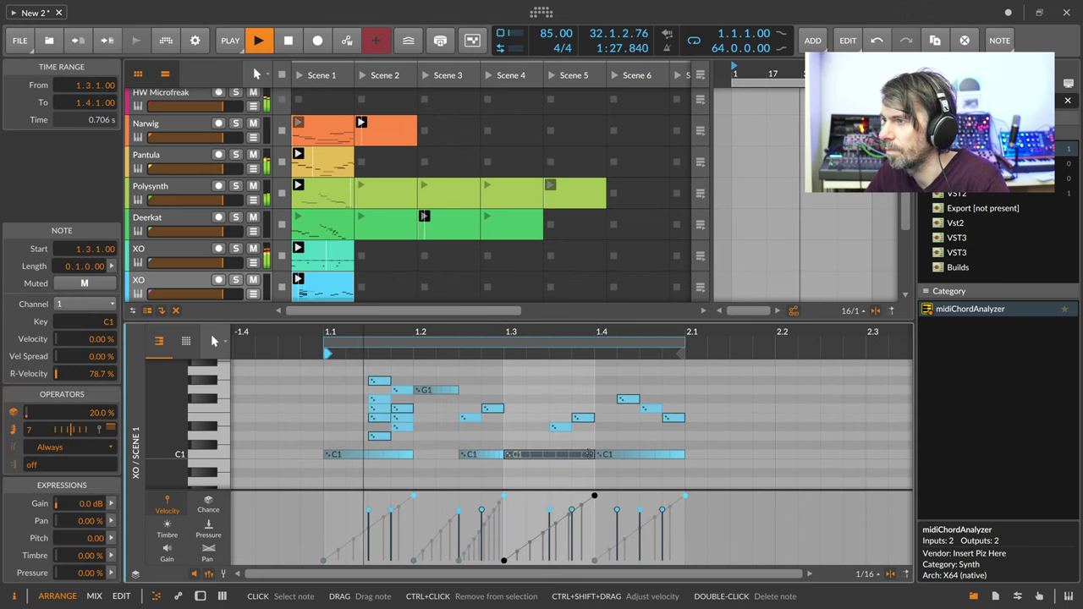
drag(593, 457, 549, 457)
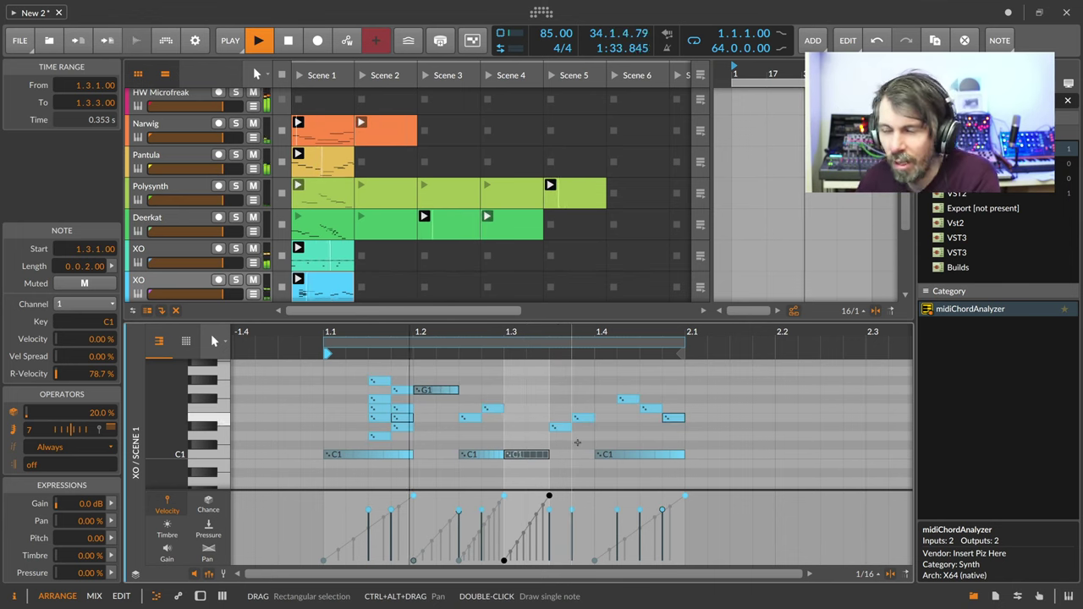
Draw sixteenth notes F1 at 1.1.2, G1 at 1.1.1, E1 at 1.2.2 and F#1 at 1.3.1
click(415, 414)
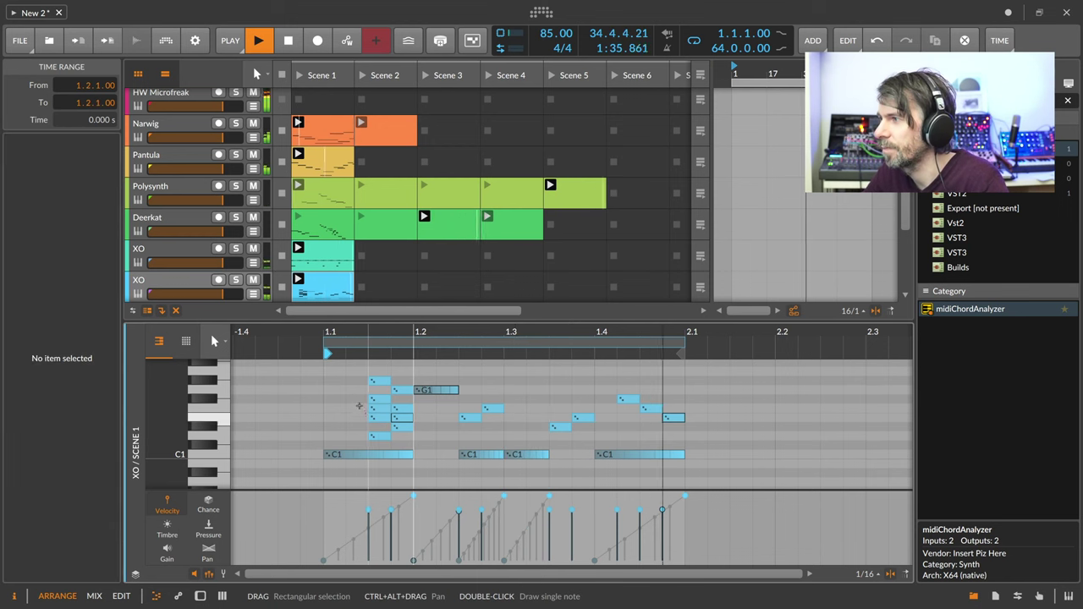
double_click(360, 408)
drag(388, 410, 367, 410)
double_click(334, 390)
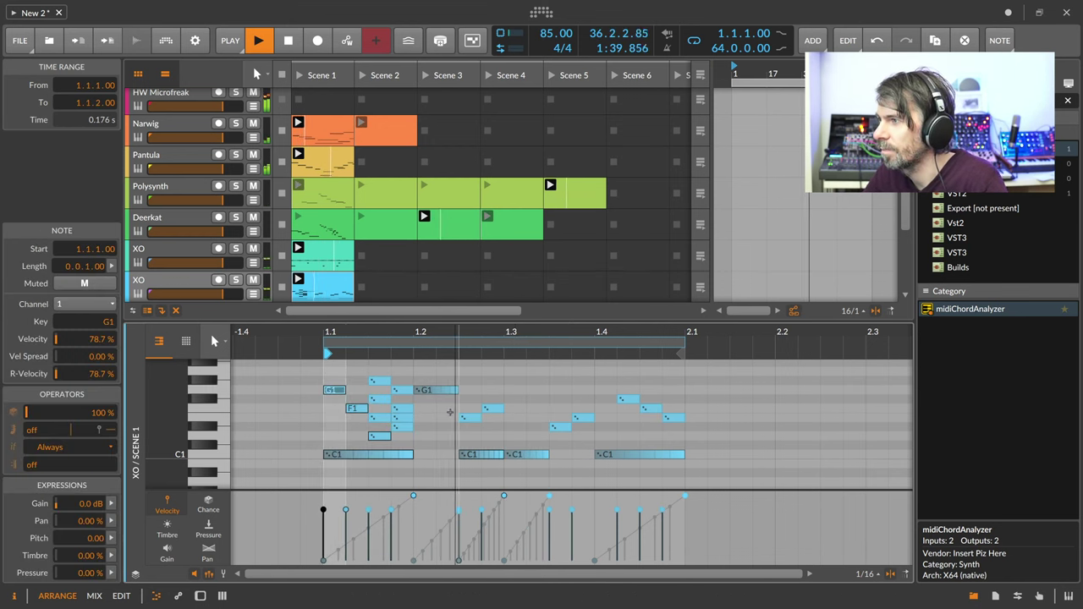
click(447, 417)
double_click(447, 417)
click(502, 395)
double_click(511, 398)
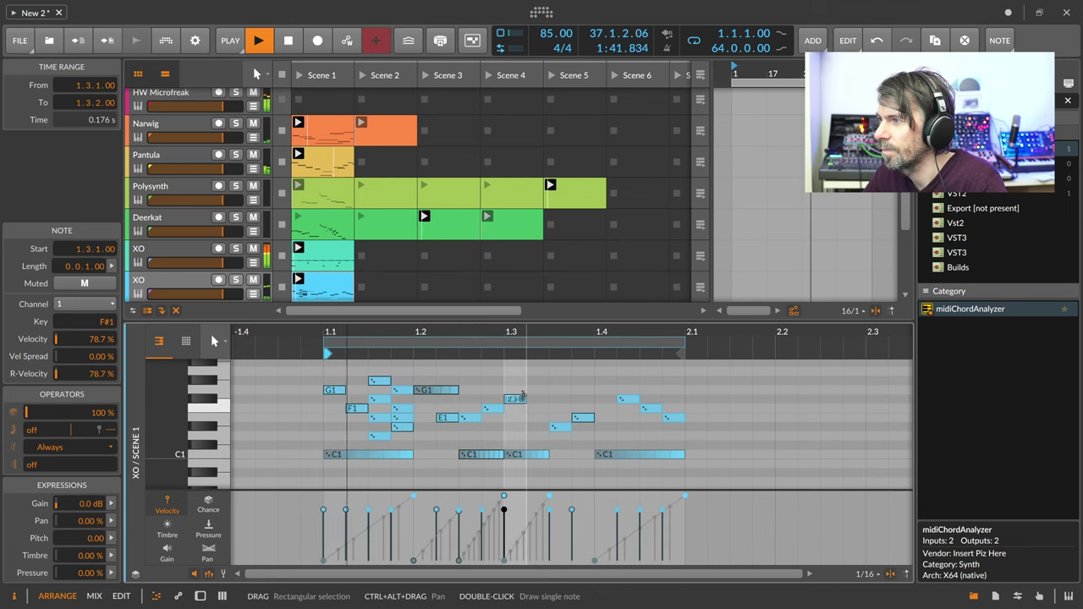
Stack sixteenth notes F1, E1 and D1 at 1.3.2, and D1, D#1, E1 and F1 at 1.3.1
double_click(534, 409)
click(535, 415)
double_click(534, 416)
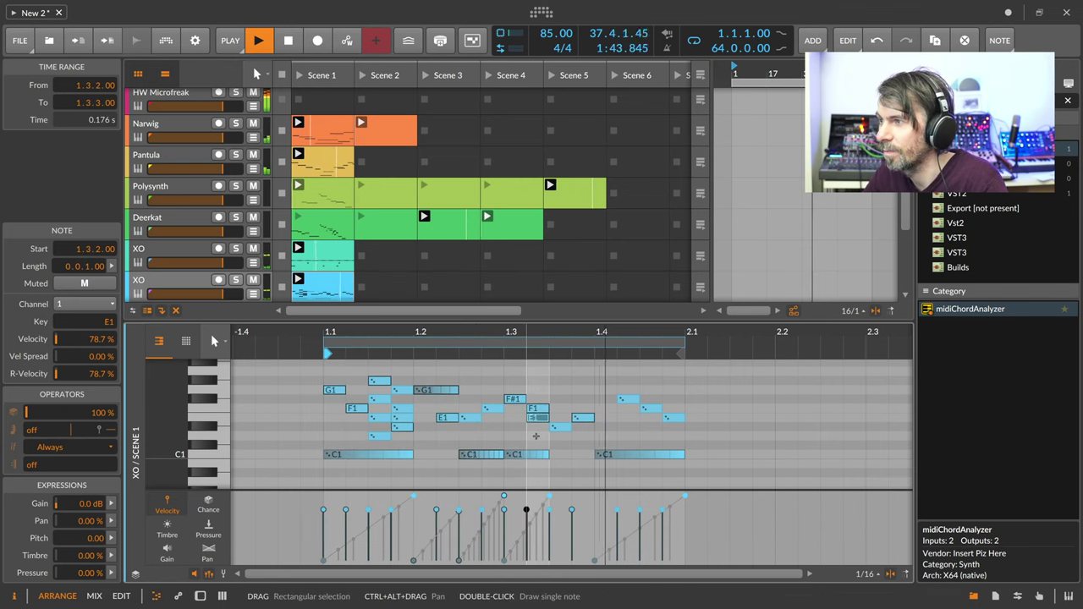
double_click(534, 435)
double_click(512, 435)
double_click(513, 426)
double_click(512, 416)
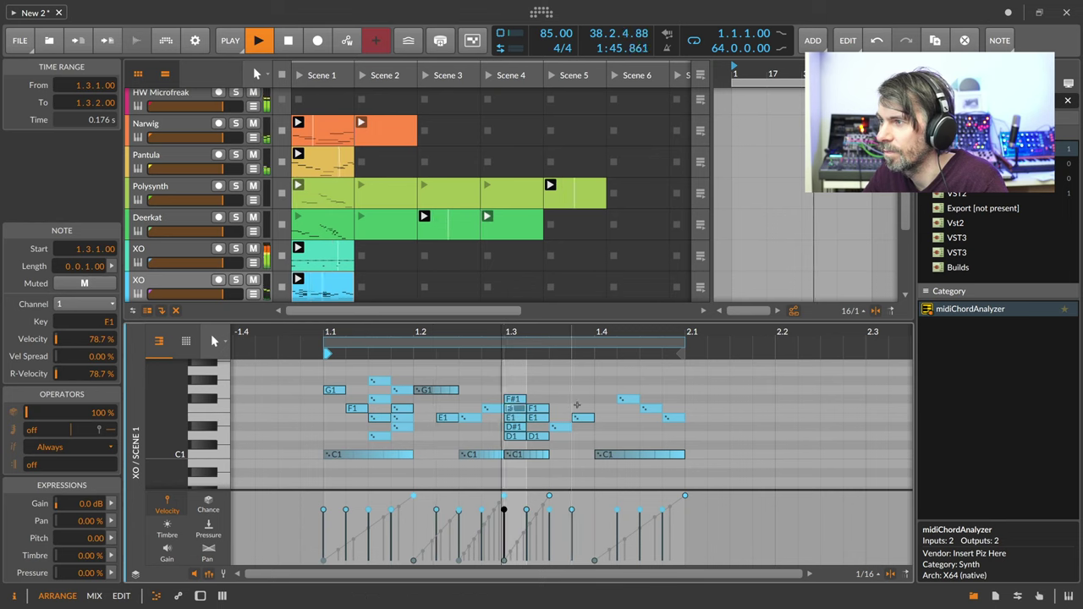
Draw sixteenth notes F#1 and D1 at 1.3.4, G1, F1 and D#1 at 1.4.1, and F1 and G1 at 1.3.3
double_click(580, 398)
double_click(601, 389)
double_click(605, 407)
double_click(603, 426)
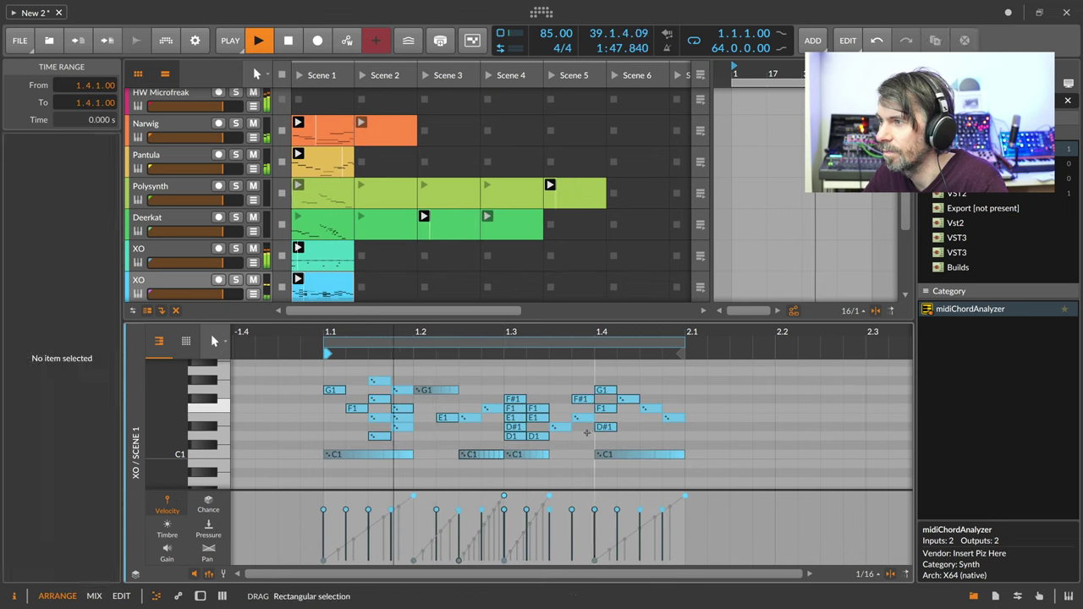
double_click(582, 436)
double_click(556, 407)
double_click(558, 389)
Draw sixteenth notes G1 at 1.2.3 and F#1 and F1 at 1.2.2
click(482, 391)
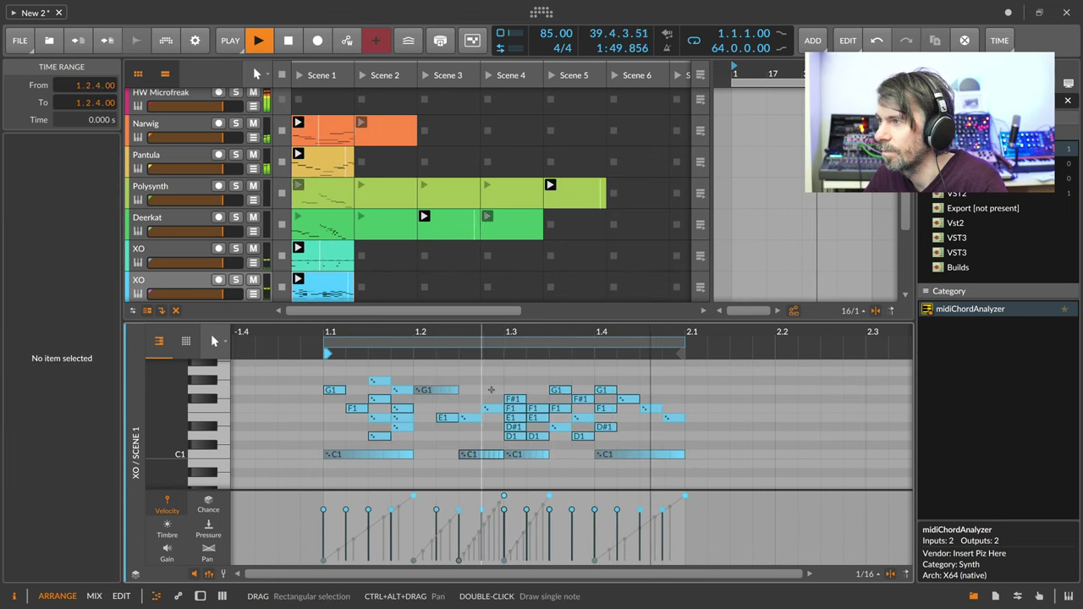
double_click(475, 390)
click(456, 401)
double_click(449, 399)
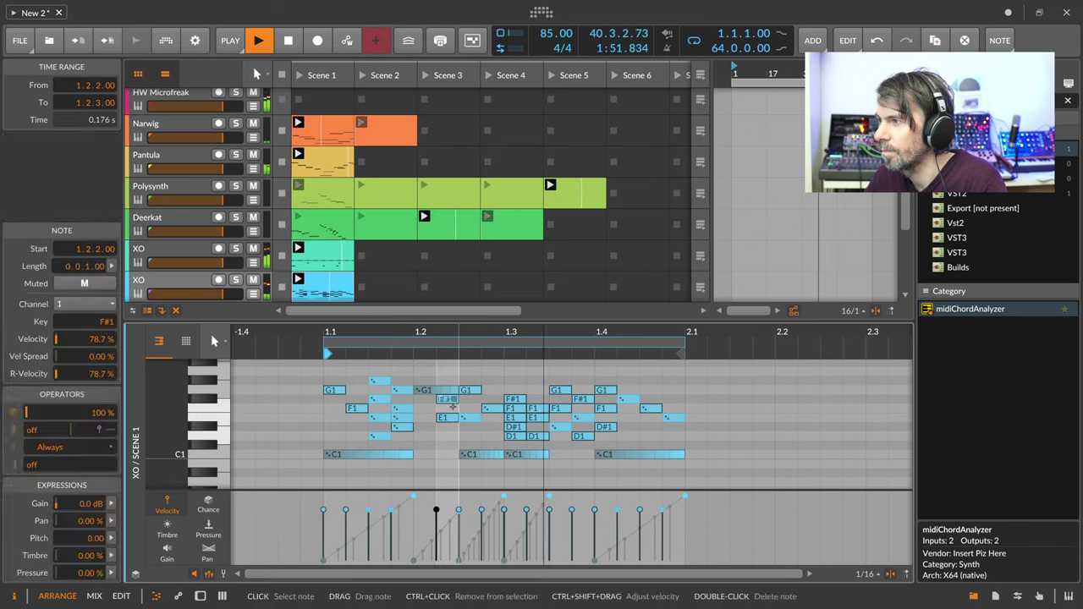
double_click(446, 408)
Delete all notes above the C1 row in the clip
click(509, 426)
drag(319, 378, 677, 438)
key(Delete)
Stack sixteenth notes C#1, D1, D#1, E1, F1 and F#1 at the clip start, 1.1.1
double_click(334, 445)
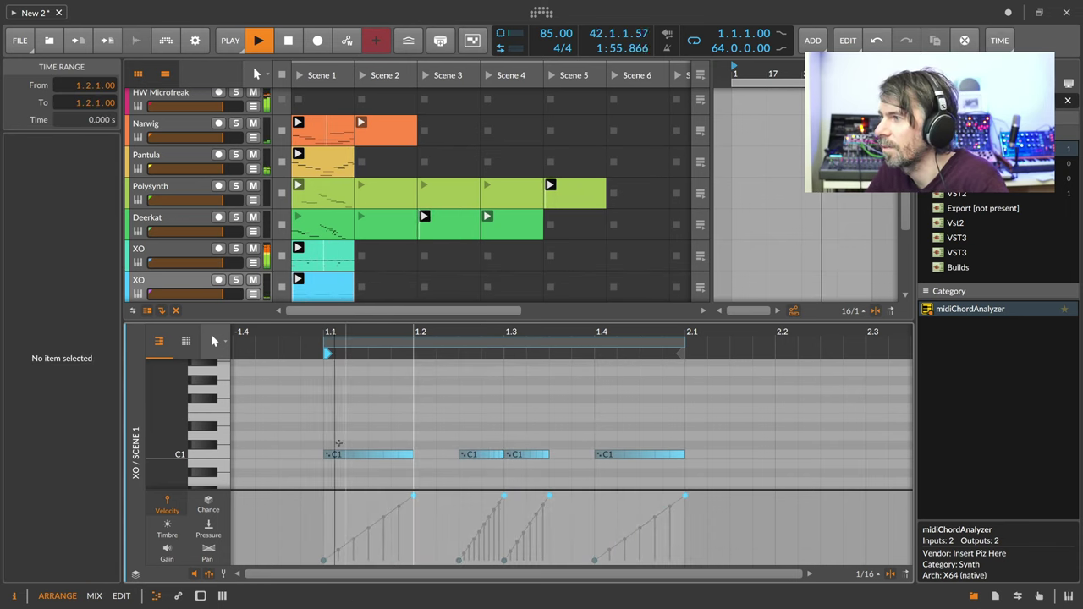
double_click(334, 435)
double_click(334, 427)
double_click(336, 418)
double_click(335, 407)
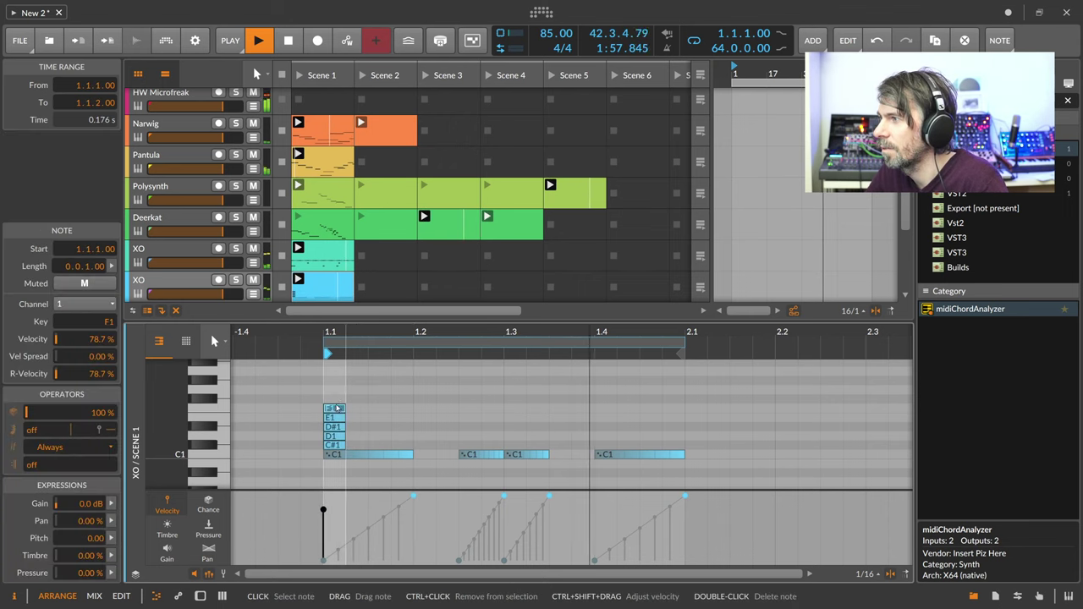
double_click(335, 398)
Duplicate the C#1–F#1 note stack on every sixteenth until it fills the whole bar
drag(335, 387, 335, 441)
key(ctrl+d)
key(ctrl+d)
key(ctrl+d)
key(ctrl+d)
key(ctrl+d)
key(ctrl+d)
key(ctrl+d)
key(ctrl+d)
key(ctrl+d)
key(ctrl+d)
key(ctrl+d)
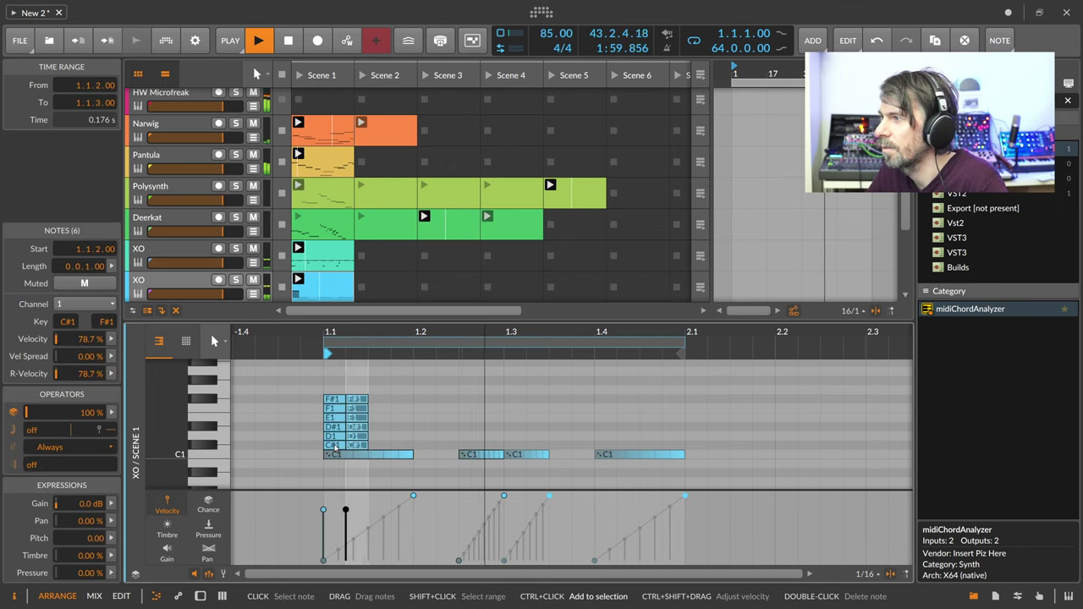
key(ctrl+d)
key(ctrl+d)
key(ctrl+d)
key(ctrl+d)
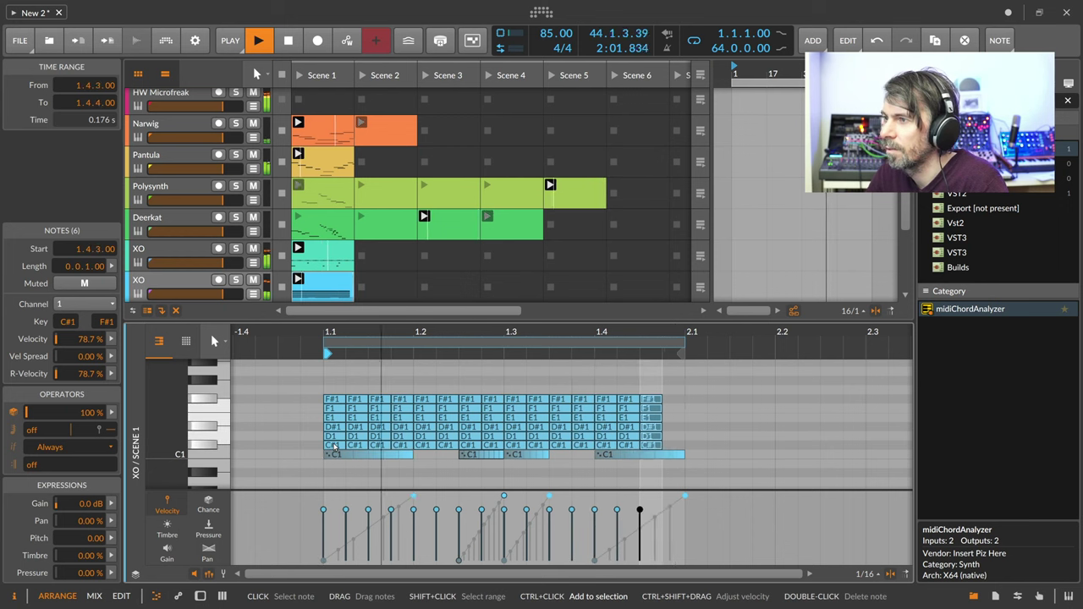
Select all C#1–F#1 sixteenth notes across the bar and set their chance to 20%
drag(702, 445, 375, 398)
key(ctrl+a)
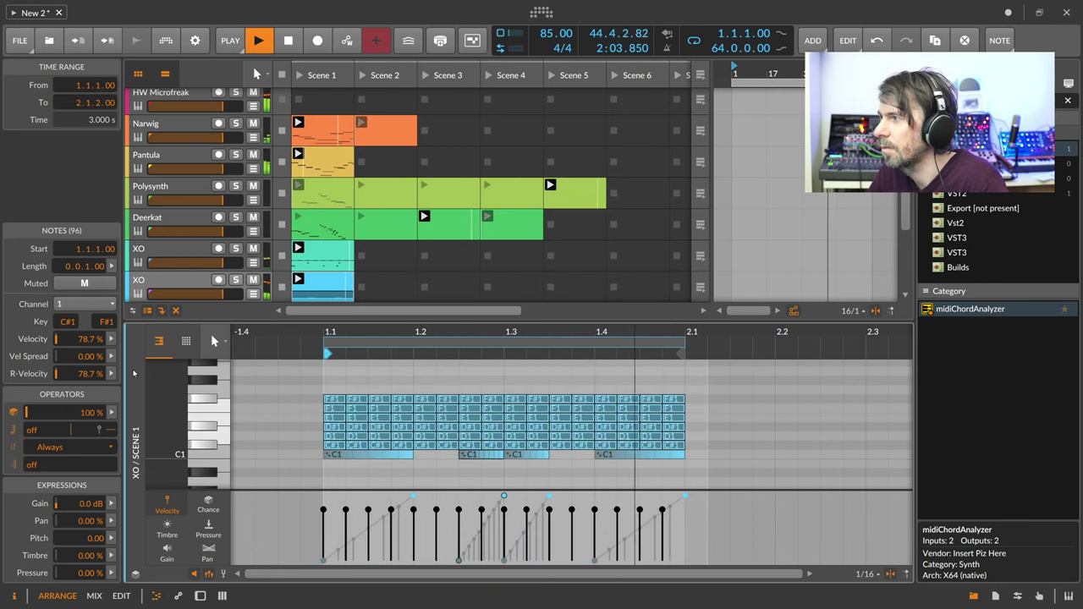
double_click(89, 413)
text(20)
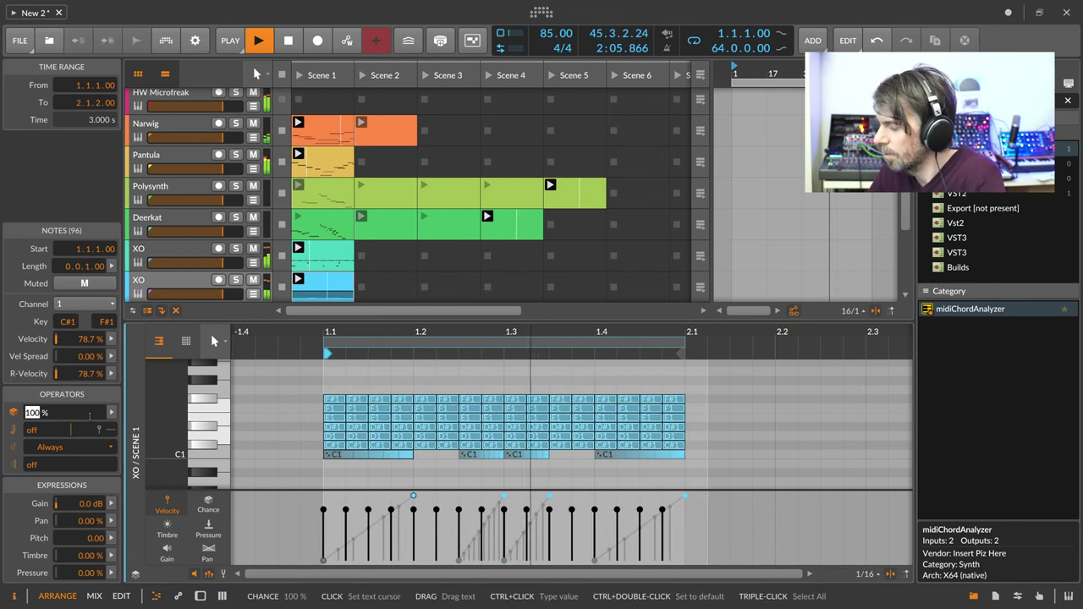
key(Return)
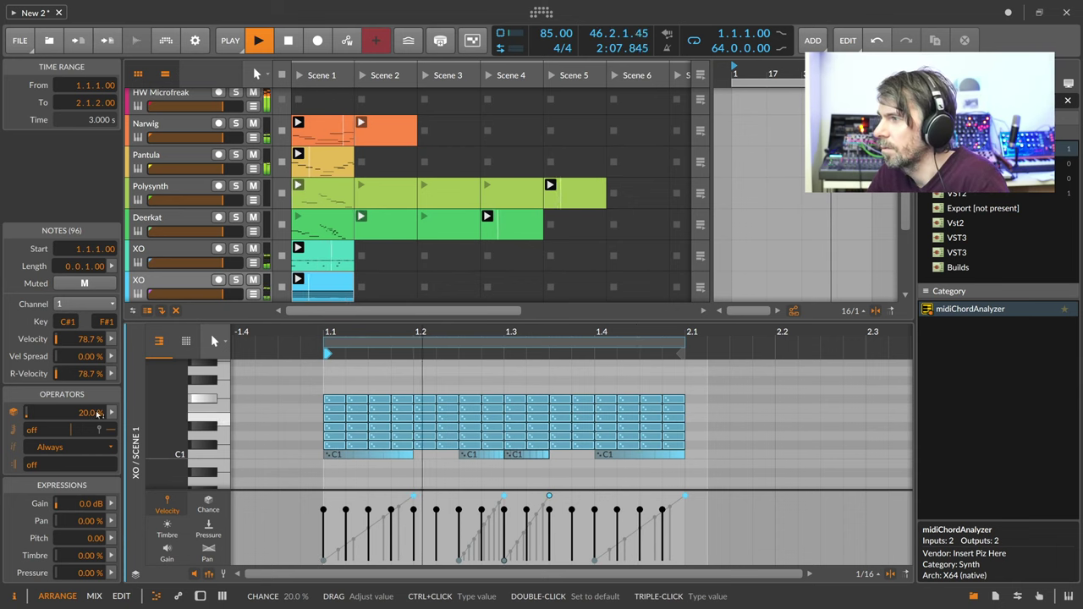
click(298, 393)
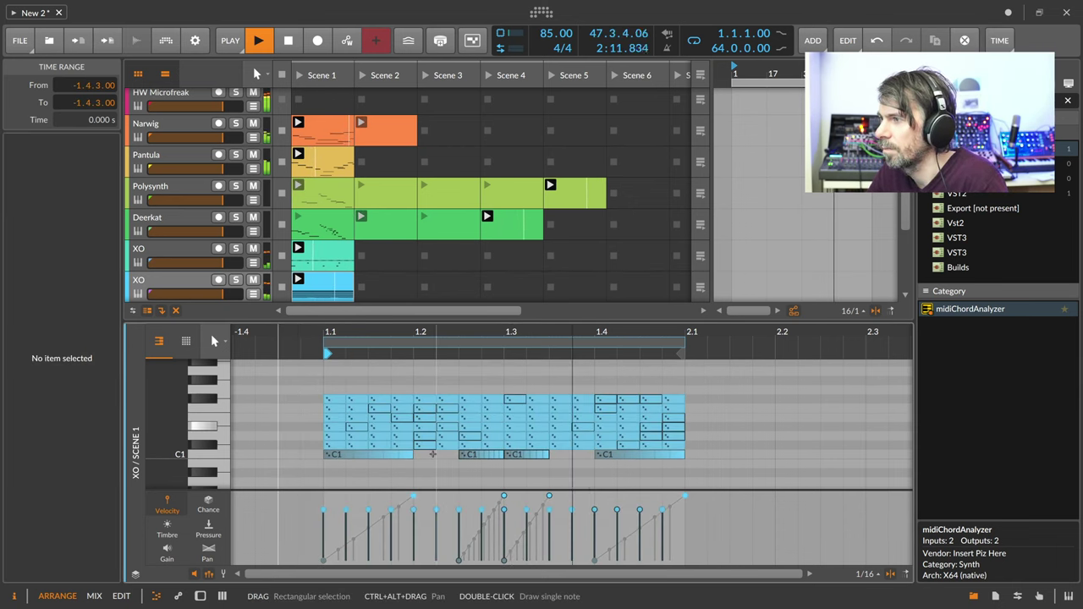
Move the C1 repeat note at 1.2.3 up to G1, the one at 1.3.1 to G1 at 1.3.3, and the first one to 1.2.1
click(475, 434)
drag(476, 435, 476, 390)
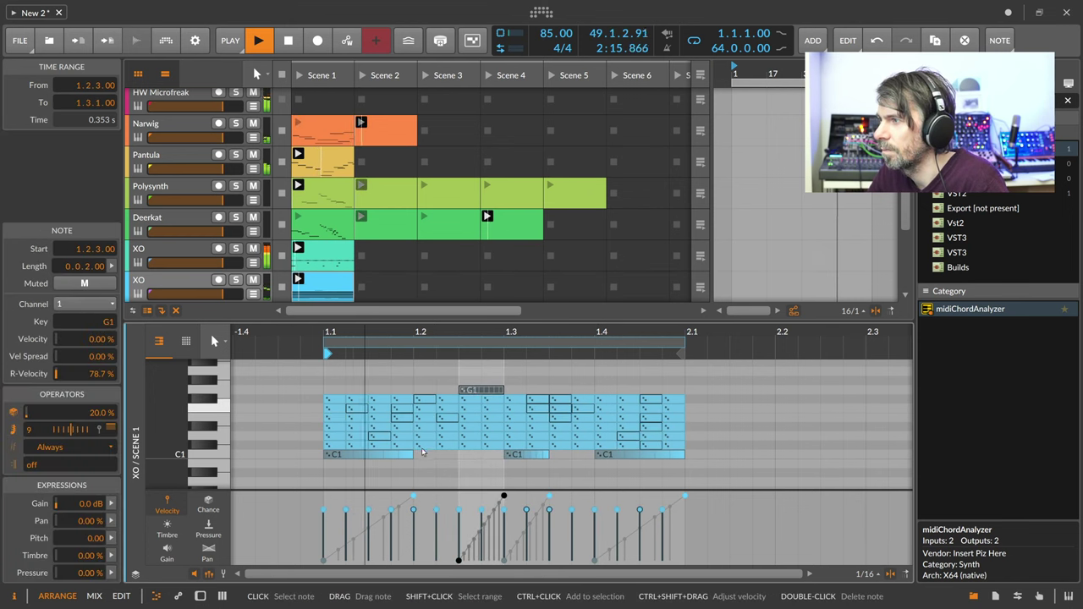
drag(510, 458, 556, 391)
drag(409, 455, 501, 455)
Delete both G1 repeat notes, at 1.2.3 and 1.3.3, and adjust the repeat rate of the C1 note at 1.2.1
click(484, 393)
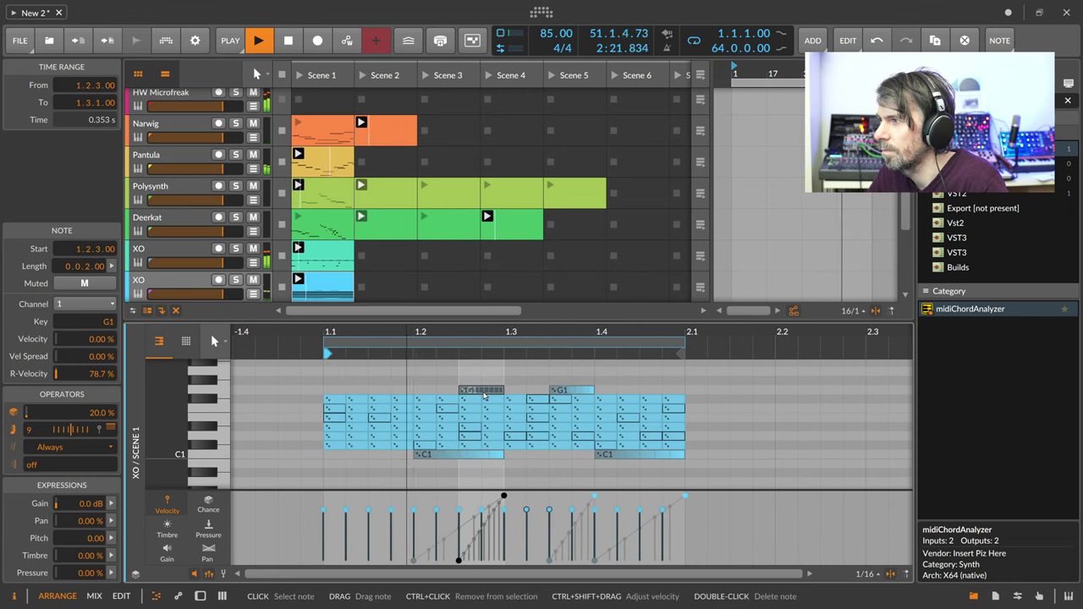
double_click(484, 393)
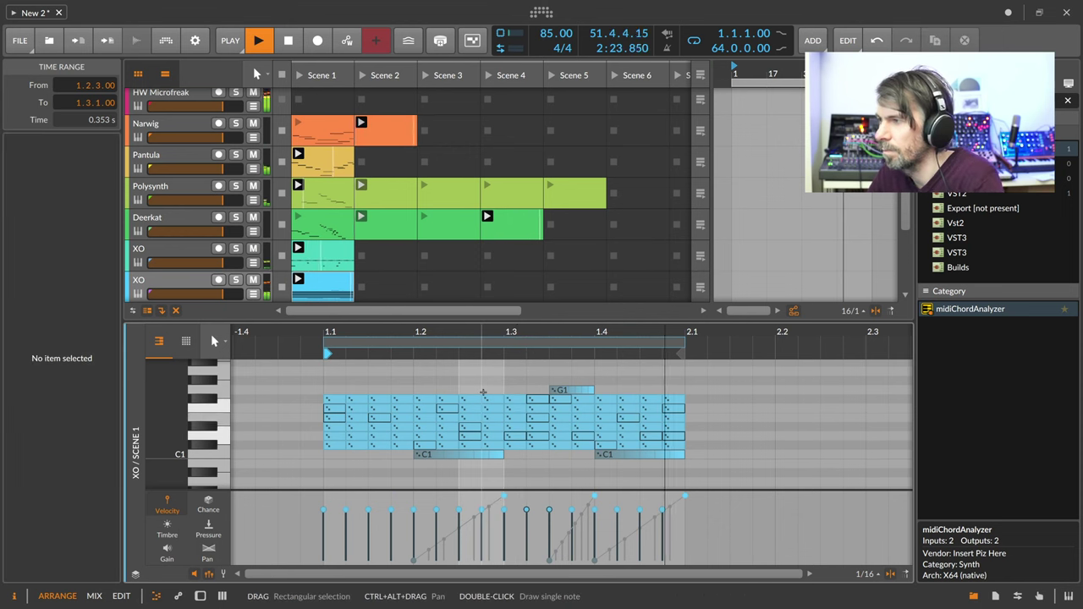
click(457, 455)
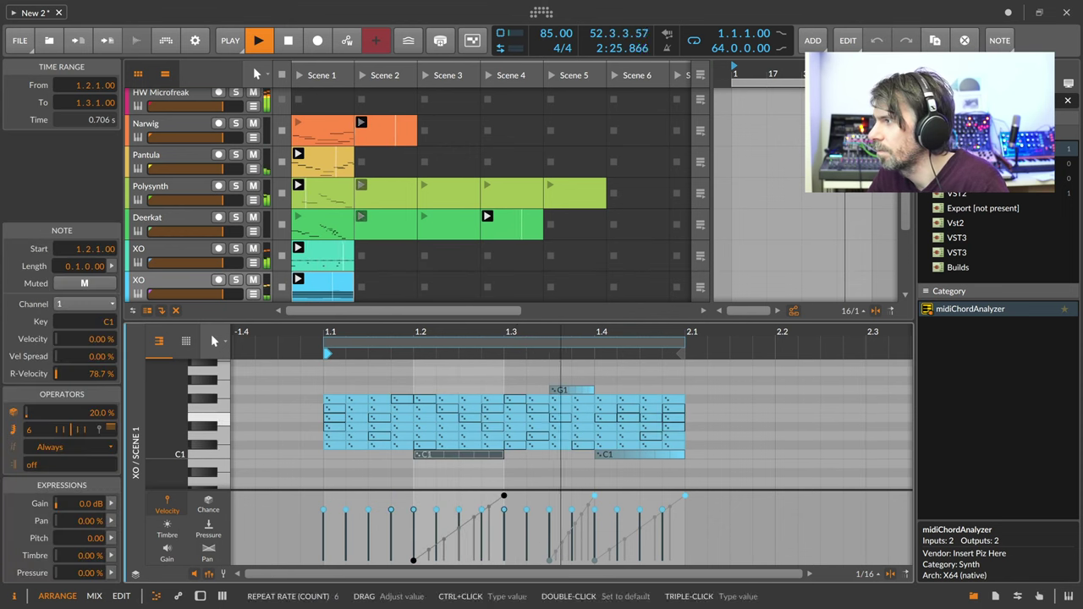
drag(34, 430, 33, 424)
click(622, 457)
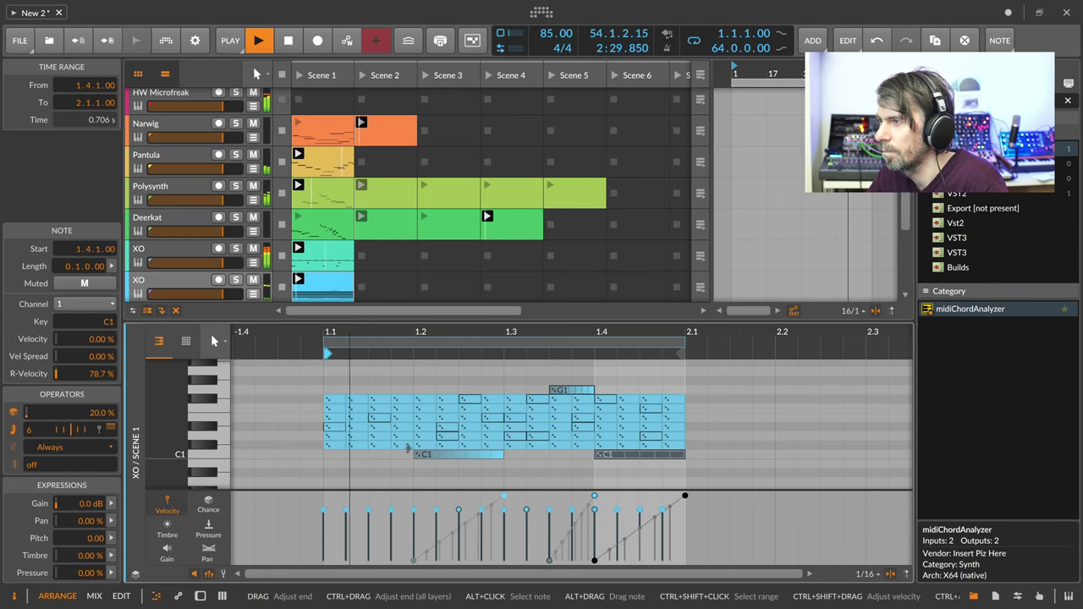
click(578, 392)
double_click(579, 392)
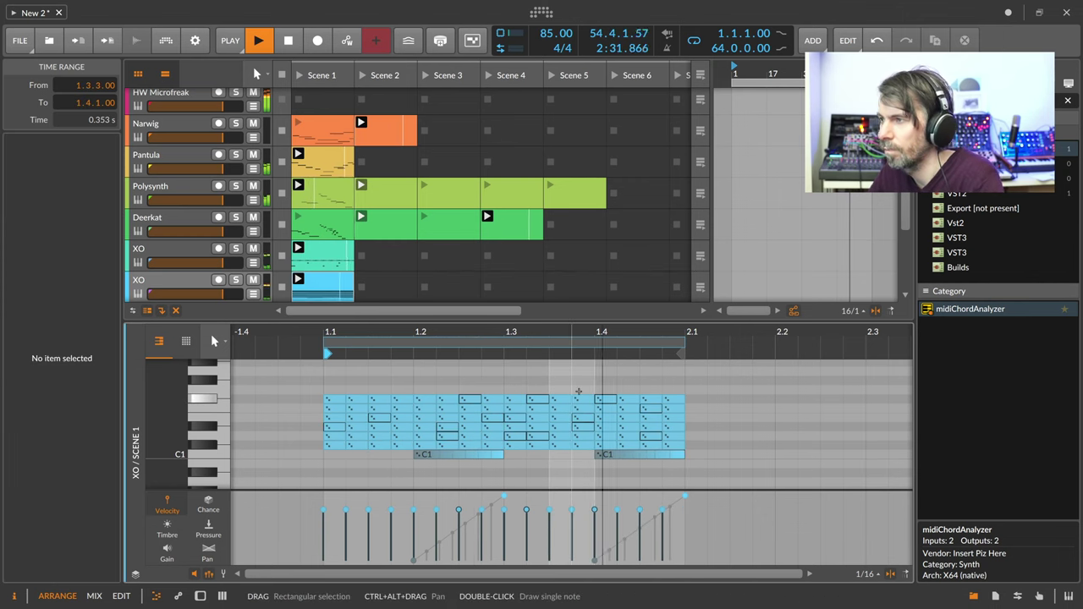
Show the second XO track's devices and set the EQ-2 low-cut frequency to 4.87 kHz
scroll(240, 244, down, 2)
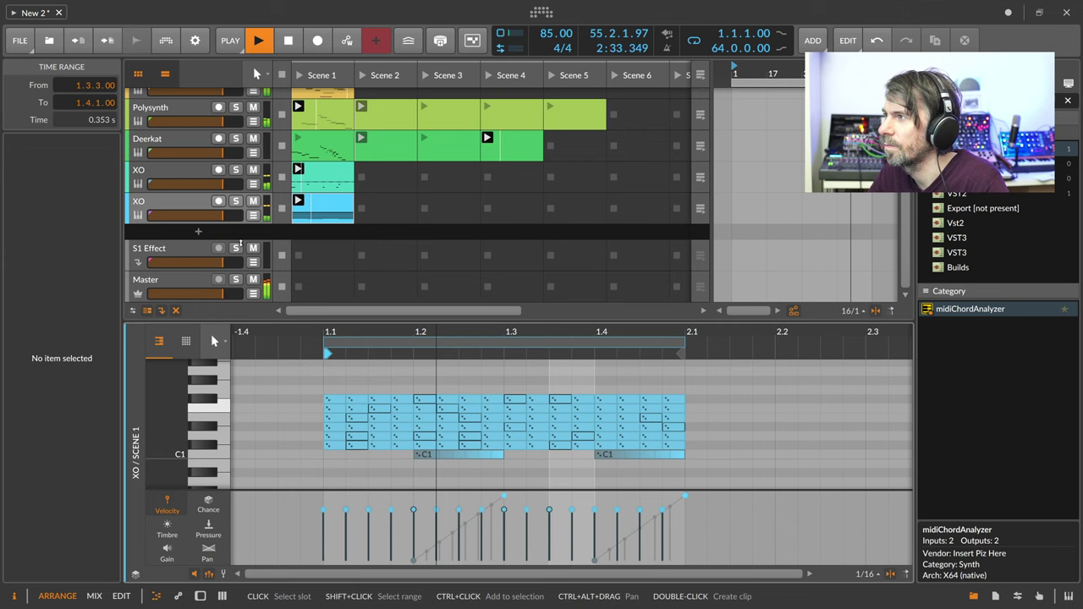
double_click(203, 208)
drag(379, 553, 379, 559)
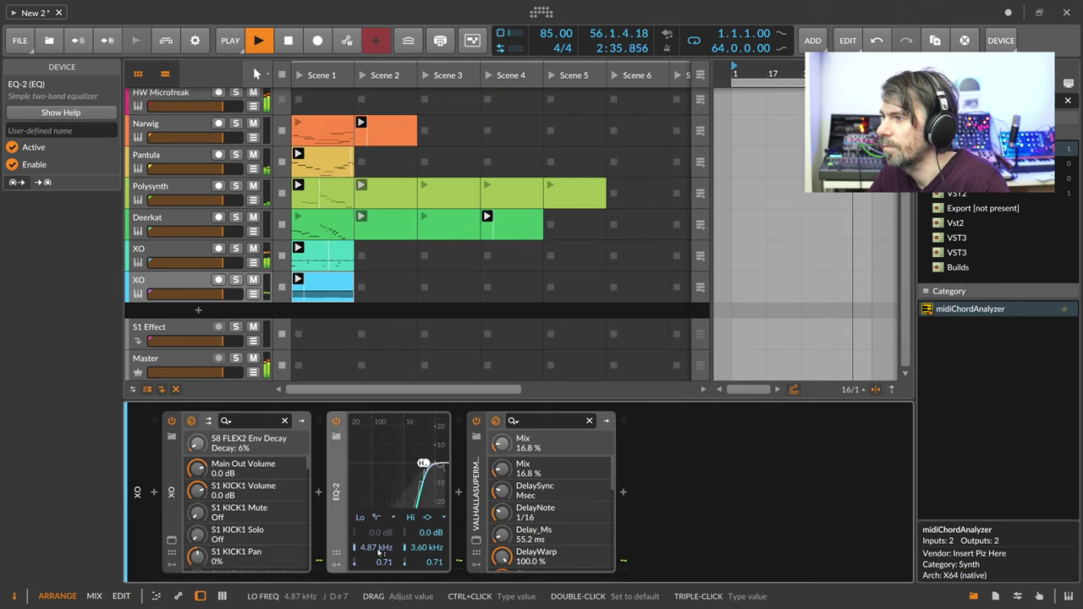
Insert HalfTime after ValhallaSupermassive on the second XO track, with a 4-bar loop length and mix at about 22%
click(623, 492)
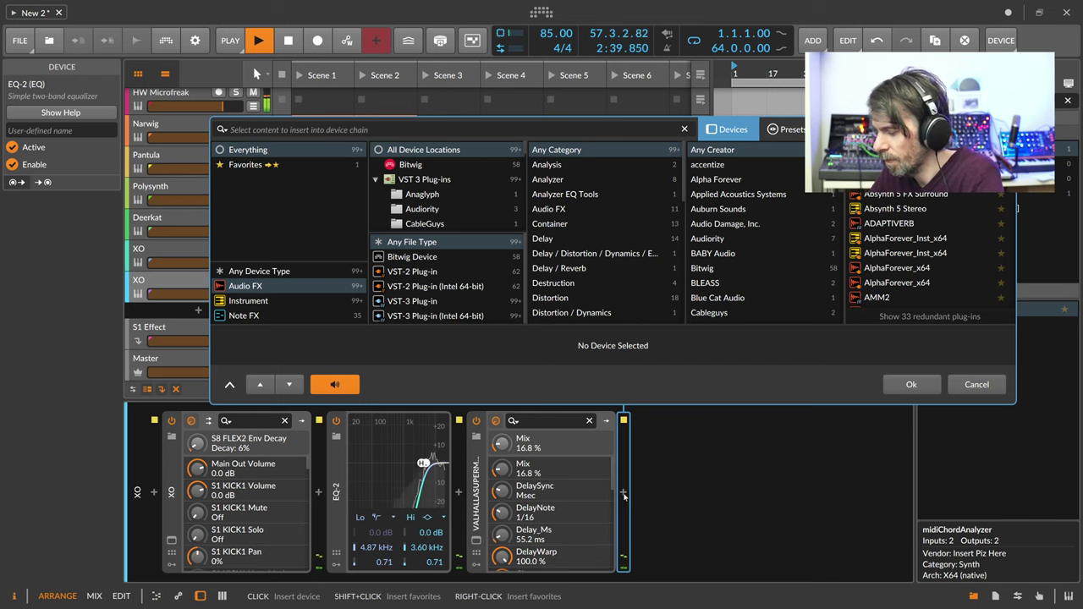
text(half)
key(Down)
key(Return)
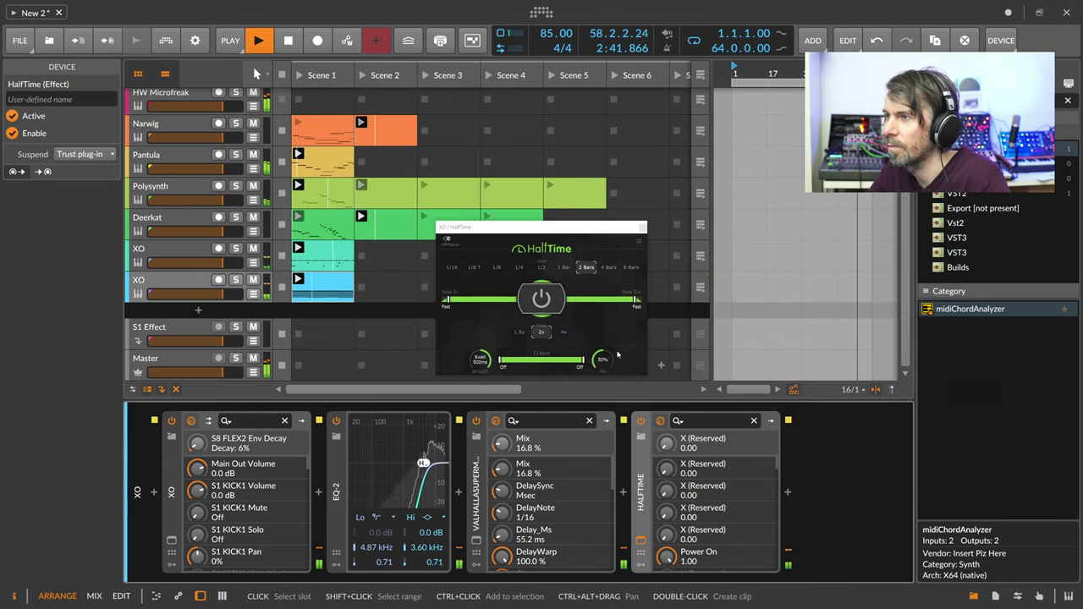
click(608, 267)
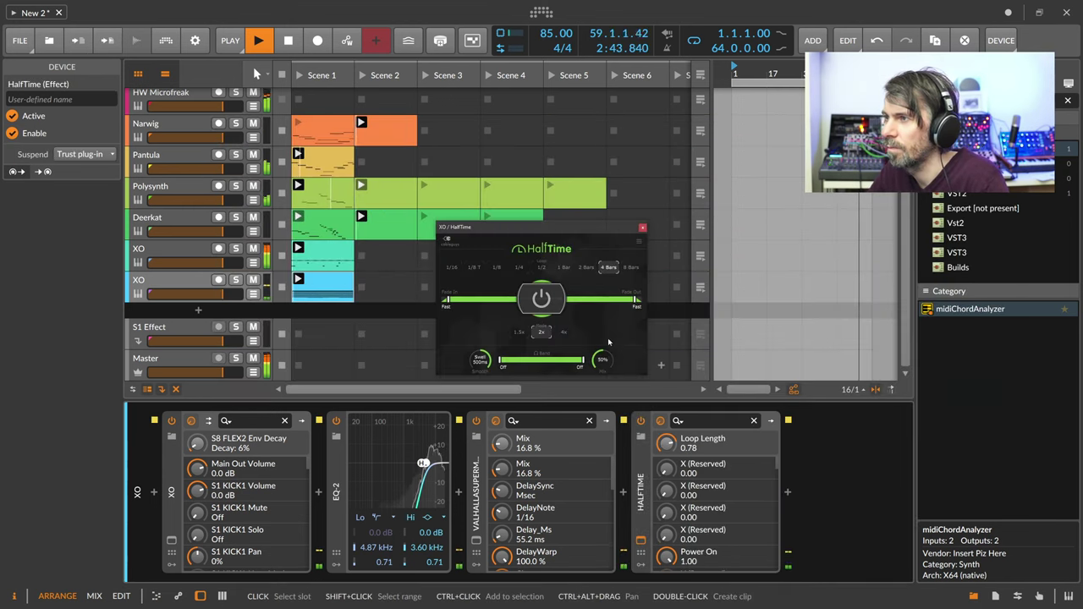
mouse_move(603, 360)
mouse_down()
mouse_move(603, 377)
mouse_move(604, 357)
mouse_up()
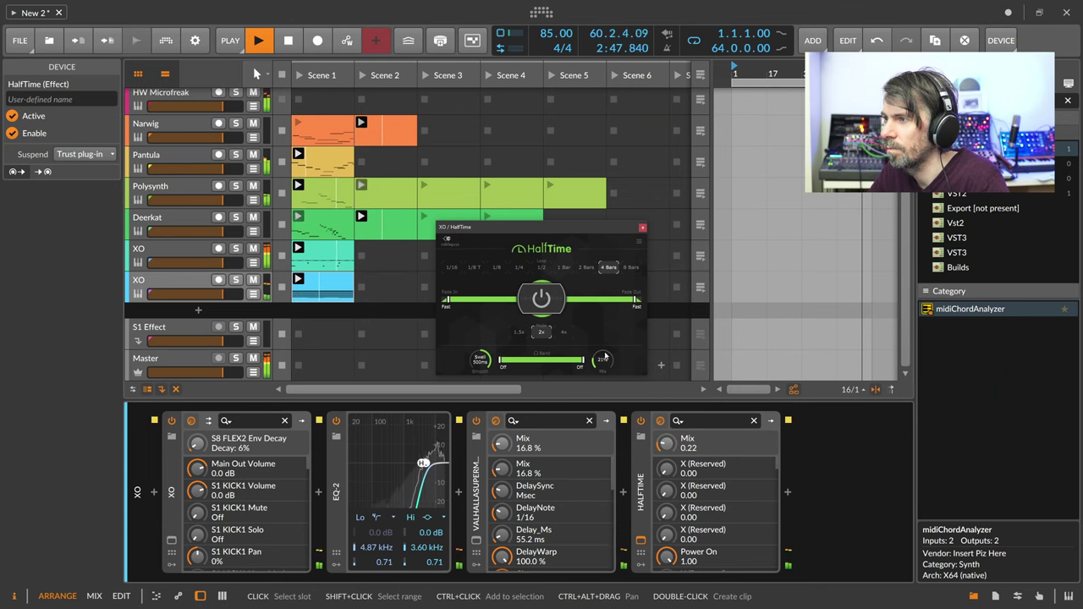
click(642, 227)
Try scaling the second XO clip's content to half its length, and undo the change
double_click(339, 288)
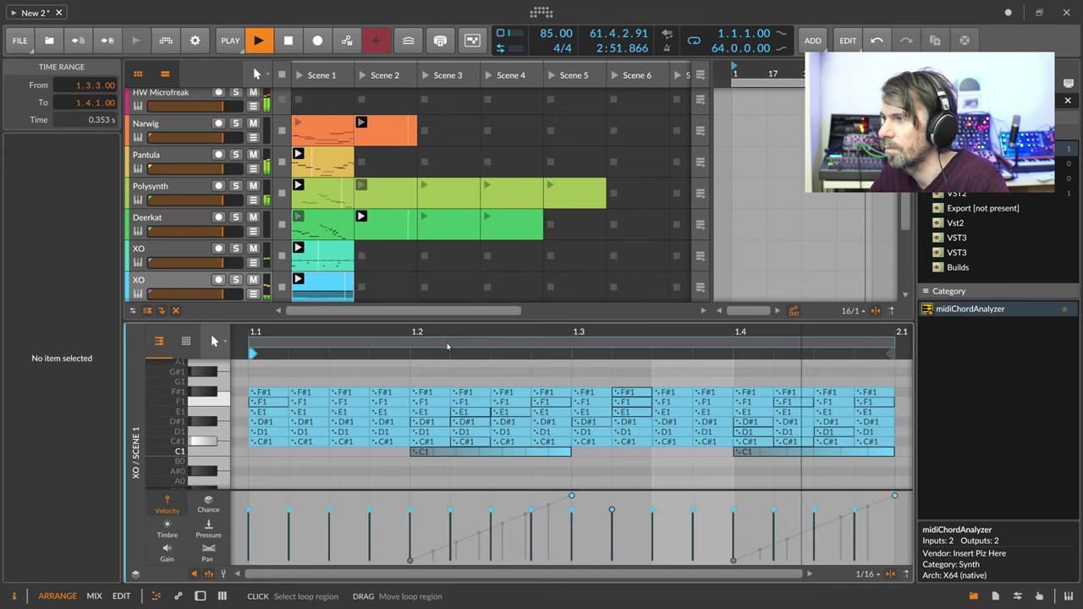
drag(447, 339, 439, 333)
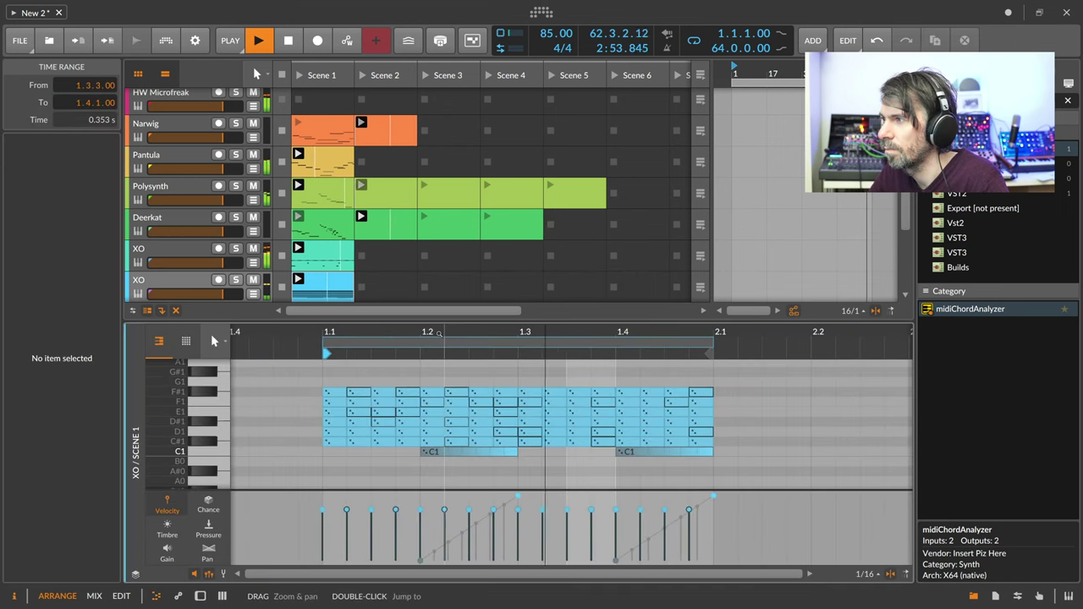
right_click(333, 288)
click(388, 349)
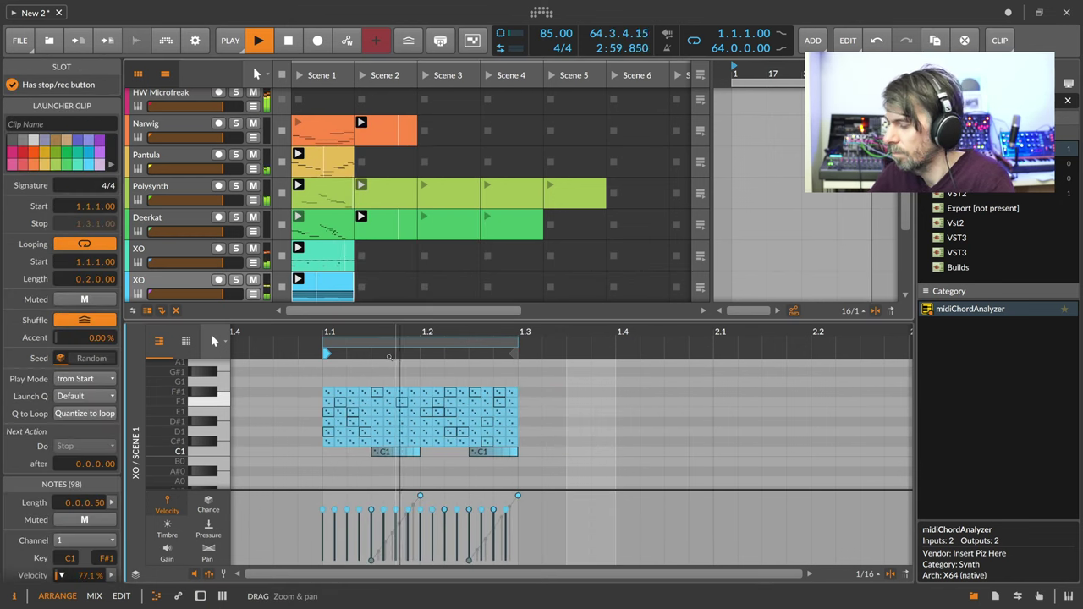
key(ctrl+z)
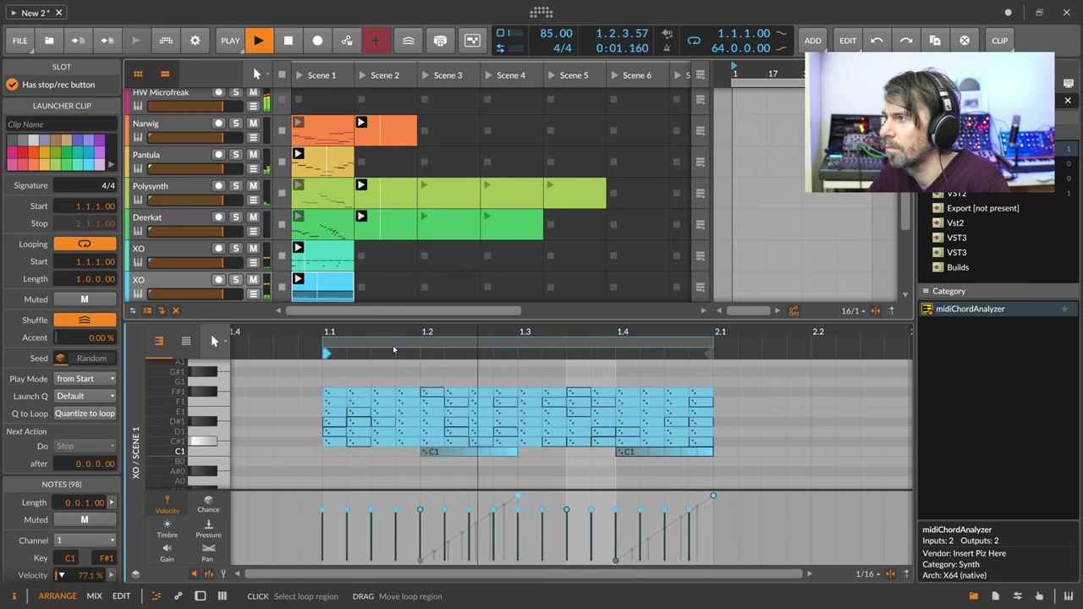
Add a Tool device at the end of the second XO track's chain and set its volume to -8.0 dB
scroll(265, 274, down, 2)
scroll(265, 274, down, 1)
double_click(189, 203)
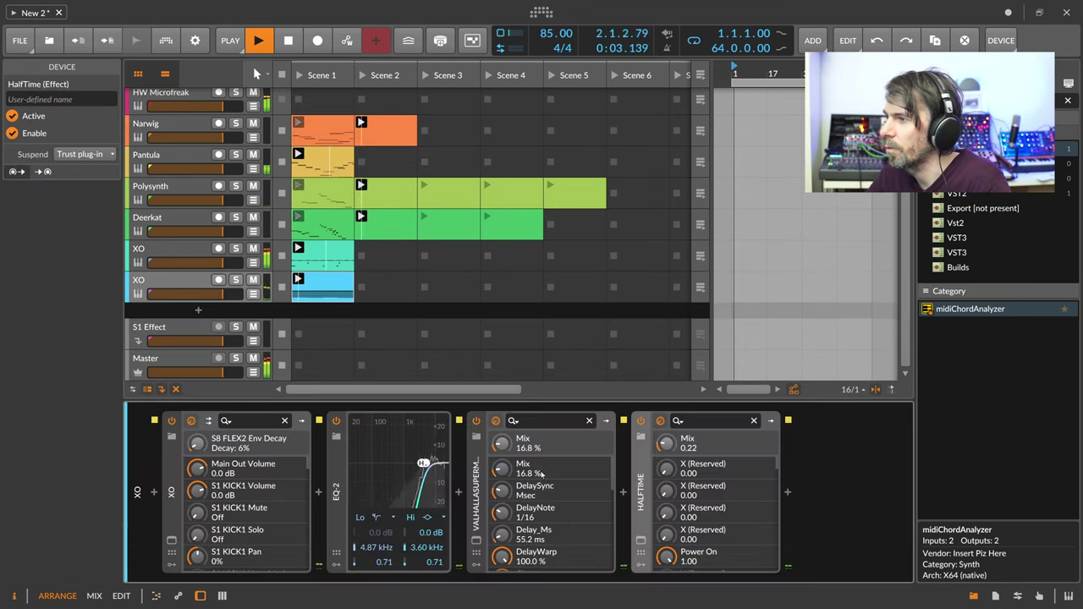
click(786, 492)
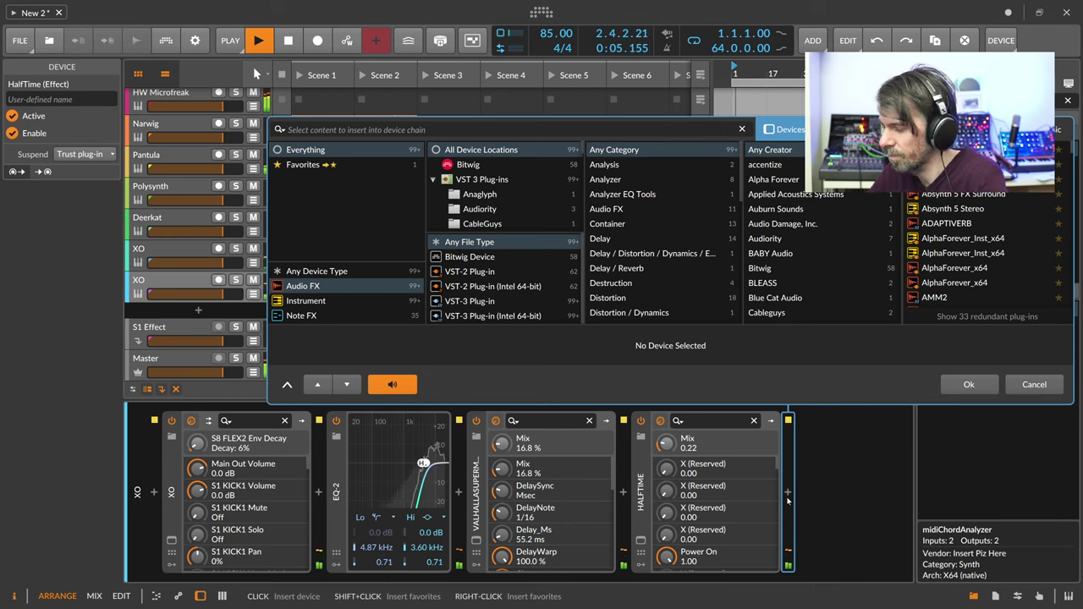
text(tool)
key(Return)
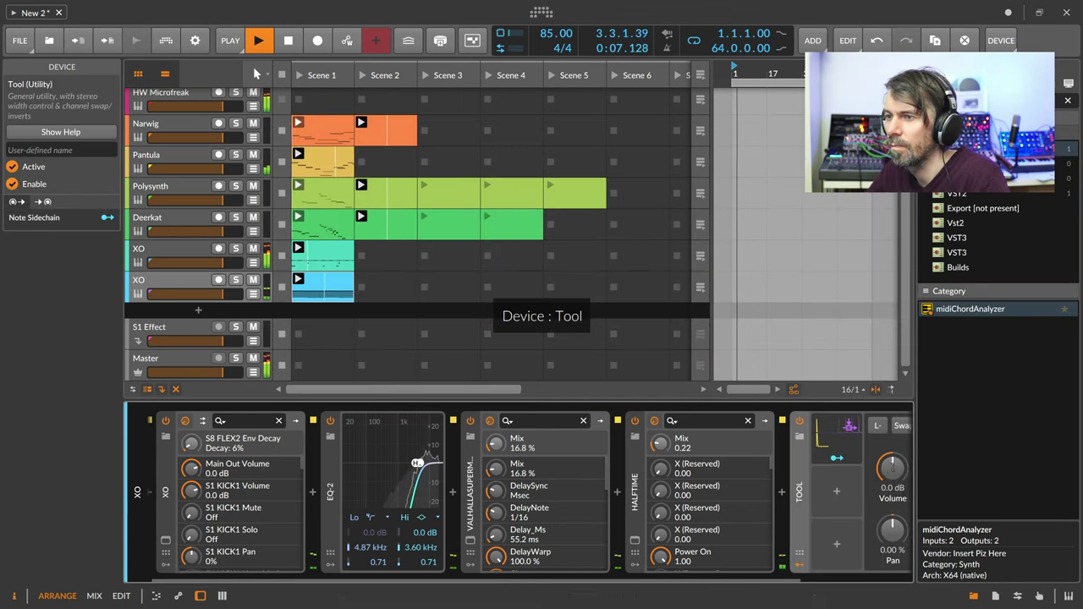
drag(892, 465, 895, 492)
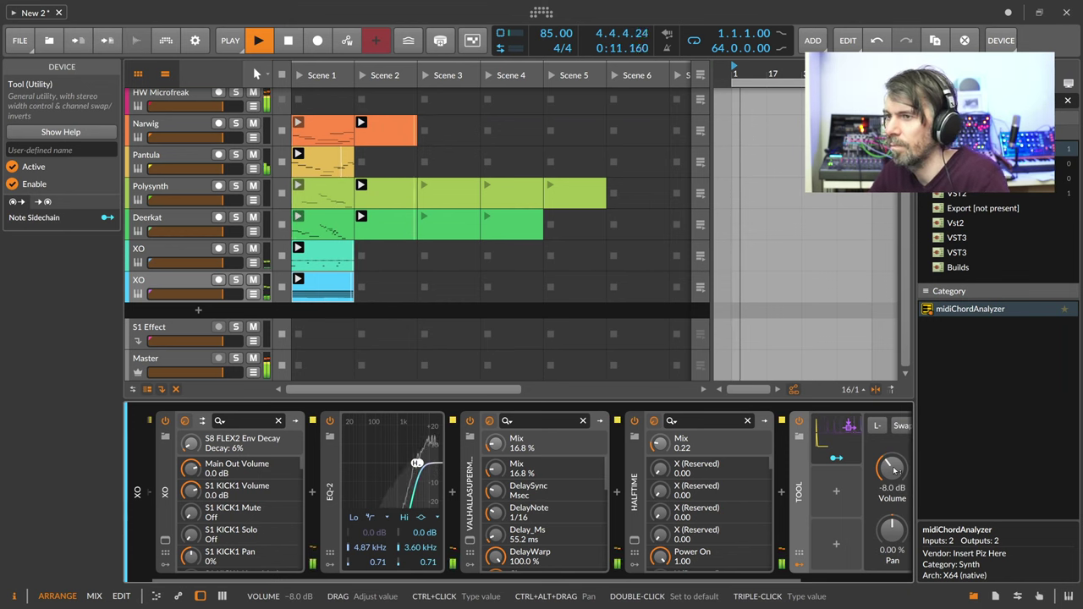
Insert ValhallaSupermassive between XO and the Peak Limiter on the first XO track
click(297, 296)
click(194, 251)
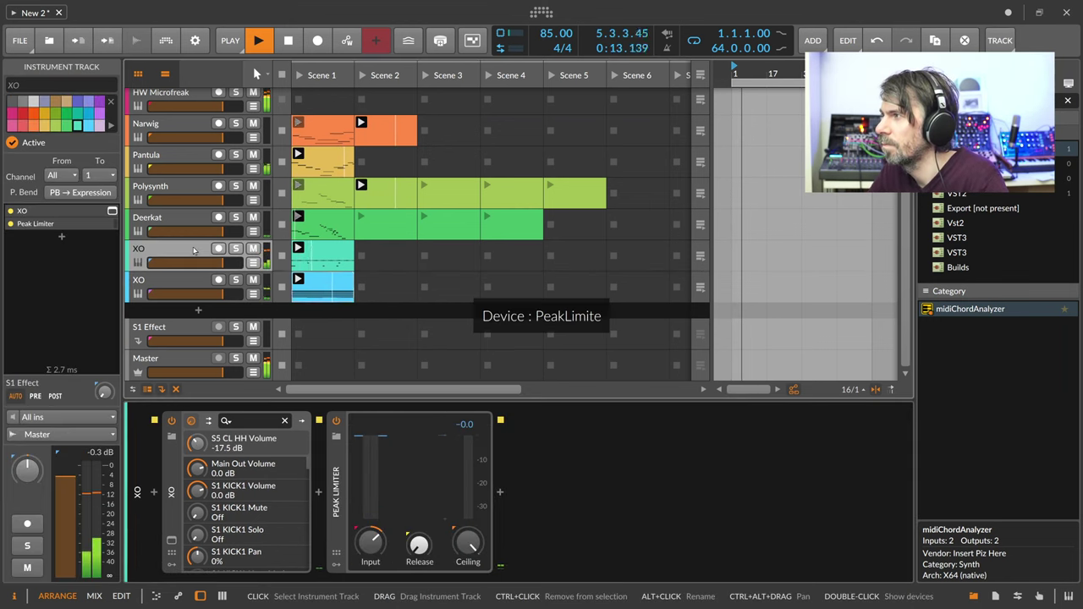
click(319, 492)
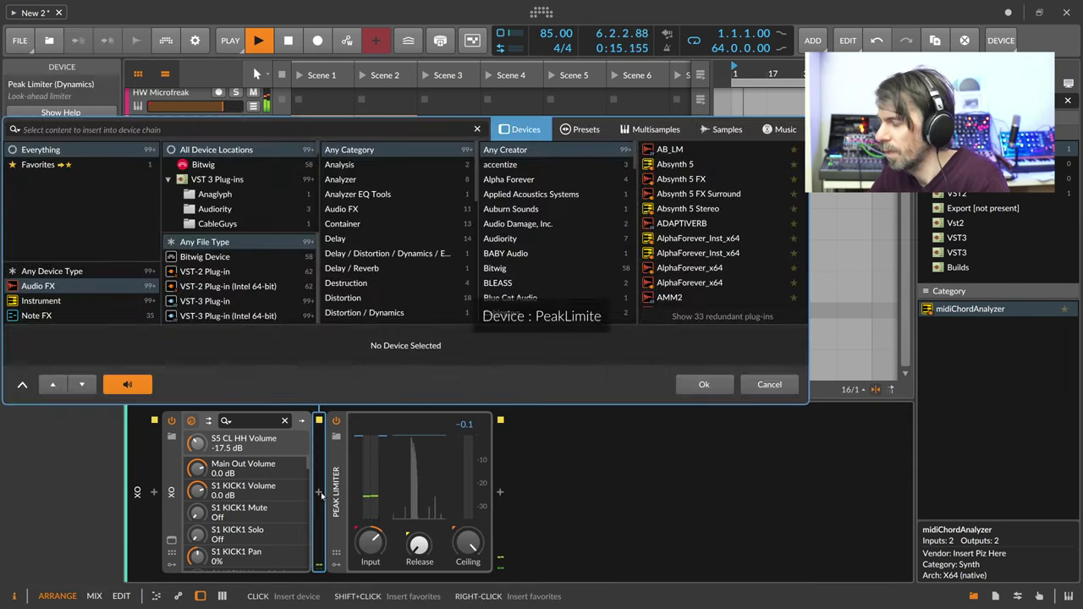
text(super)
key(Return)
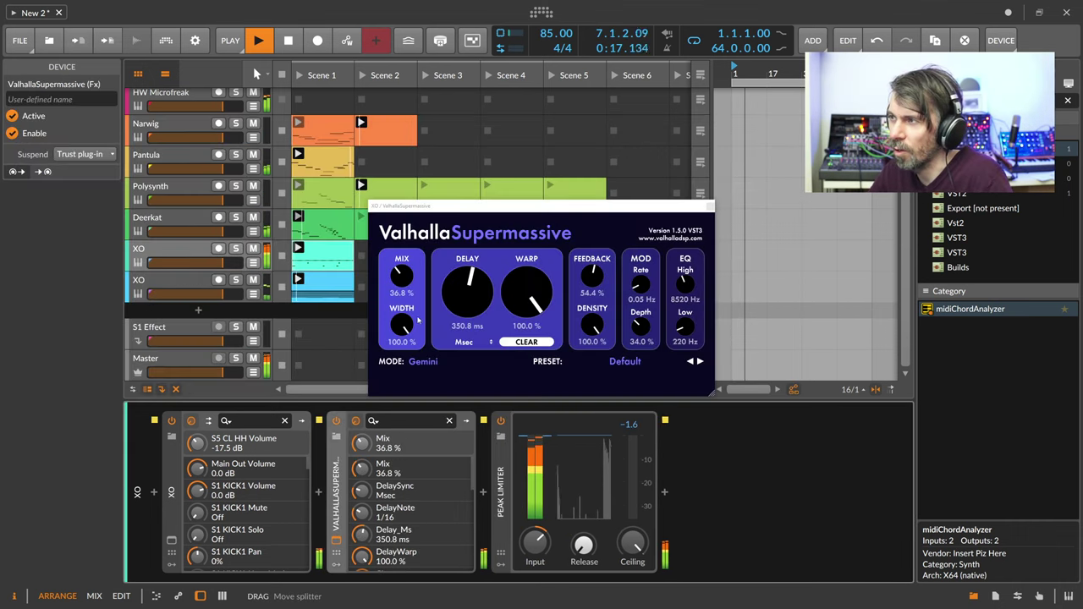
Set ValhallaSupermassive's delay to 273.6 ms, low cut to 310 Hz and mix to 17.2%
drag(467, 292, 467, 315)
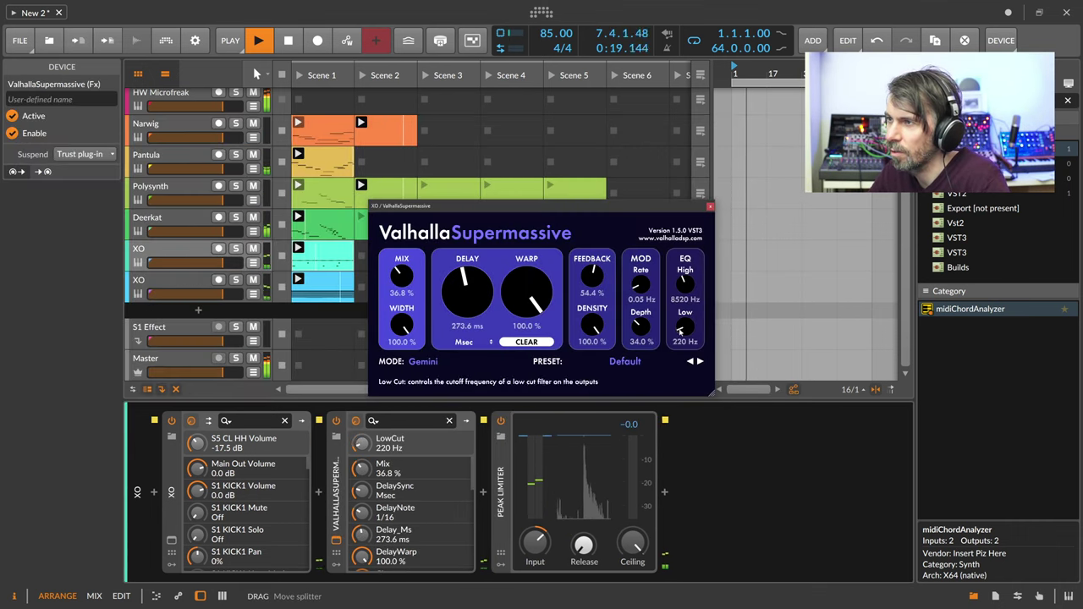
drag(680, 332, 681, 324)
drag(402, 271, 405, 306)
Insert HalfTime before the Peak Limiter on the first XO track, with a 4-bar loop length and mix at about 15%
click(483, 493)
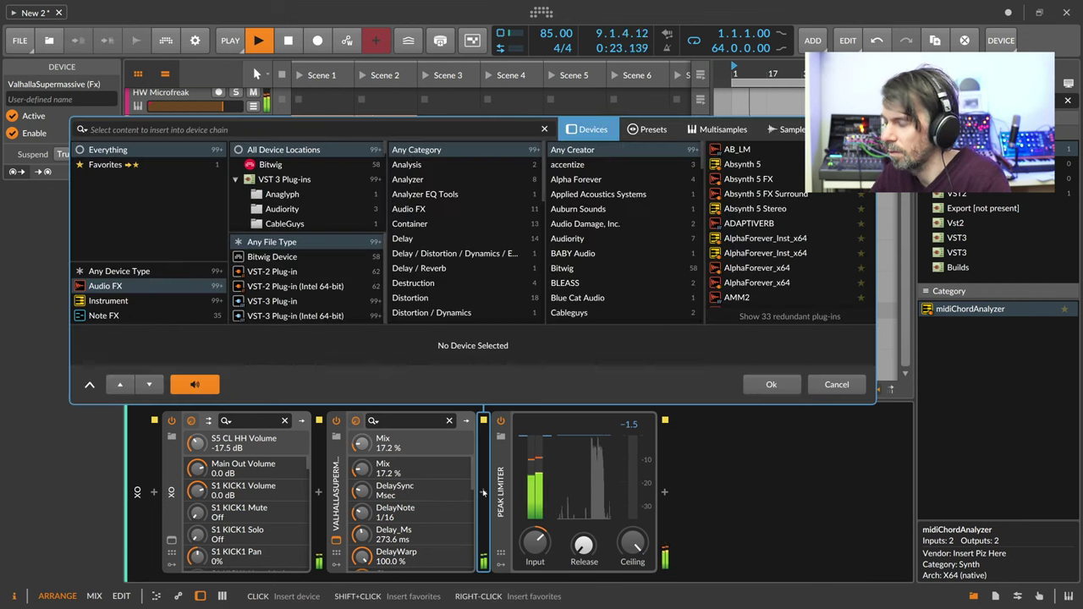
text(half)
key(Return)
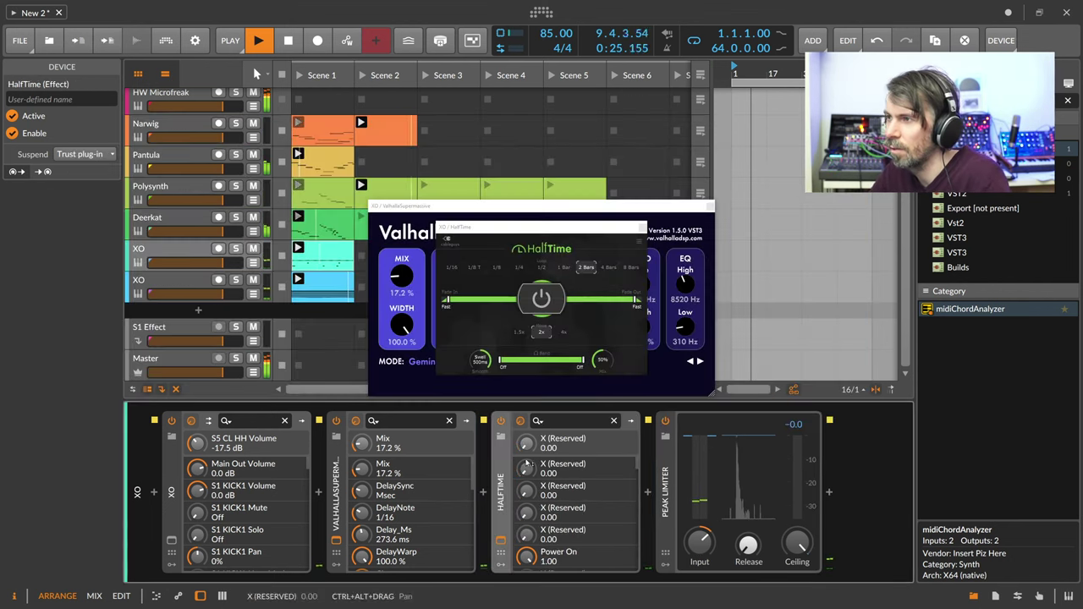
drag(602, 359, 602, 379)
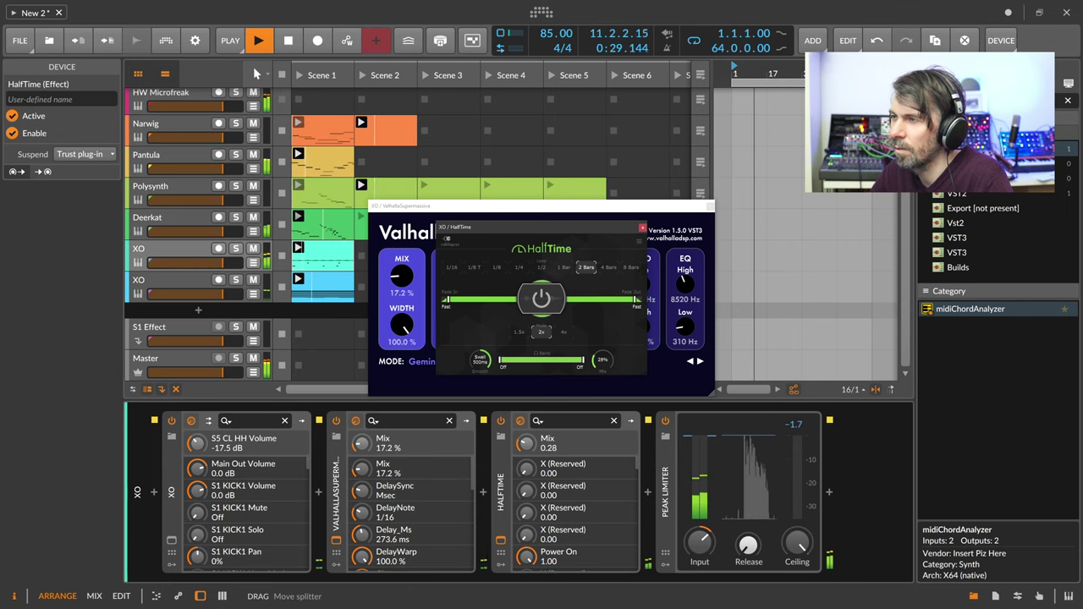
click(608, 268)
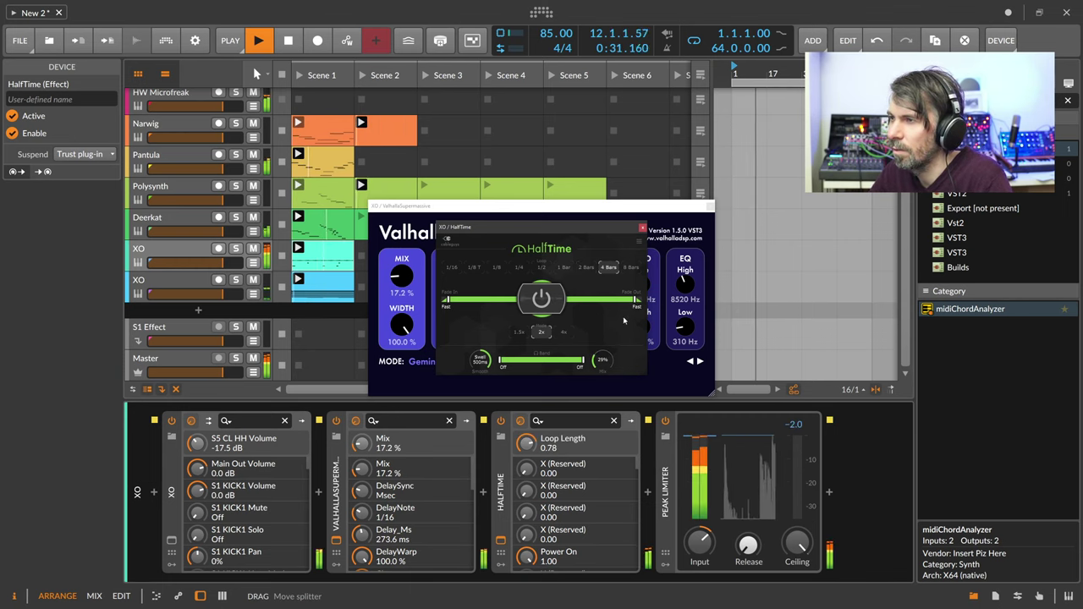
drag(618, 358, 618, 362)
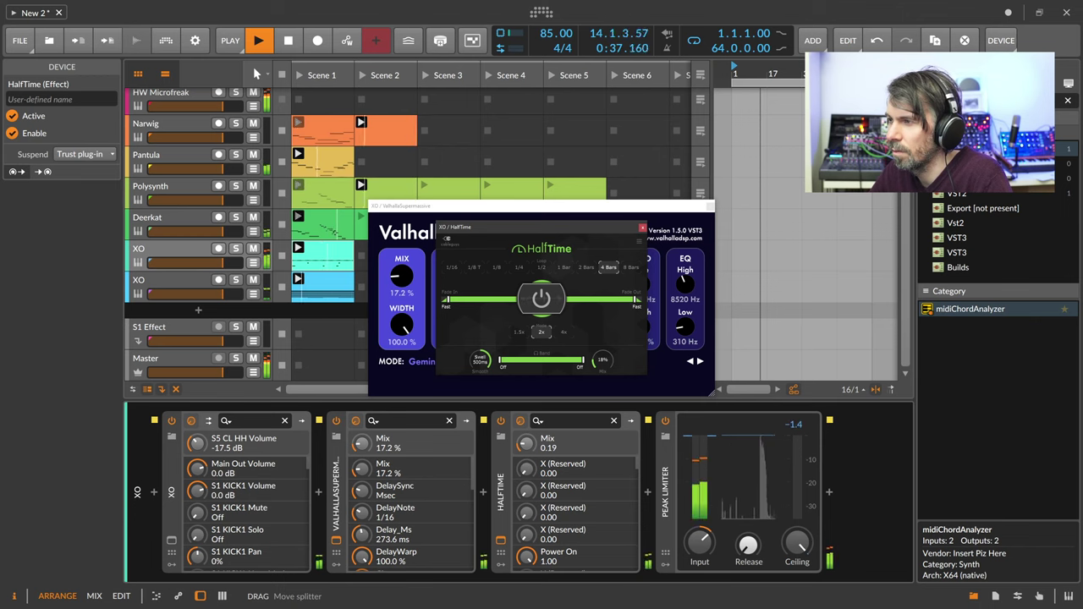
Set the first XO track's ValhallaSupermassive mix to 16.0% and low cut to 330 Hz
drag(402, 276, 402, 279)
drag(684, 332, 685, 329)
click(401, 278)
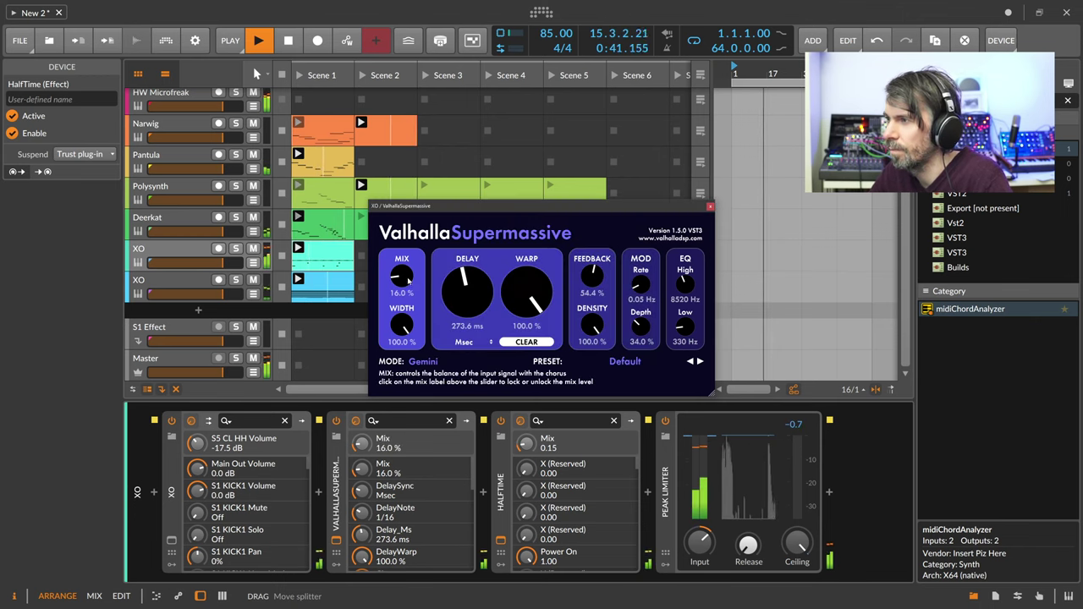
click(506, 532)
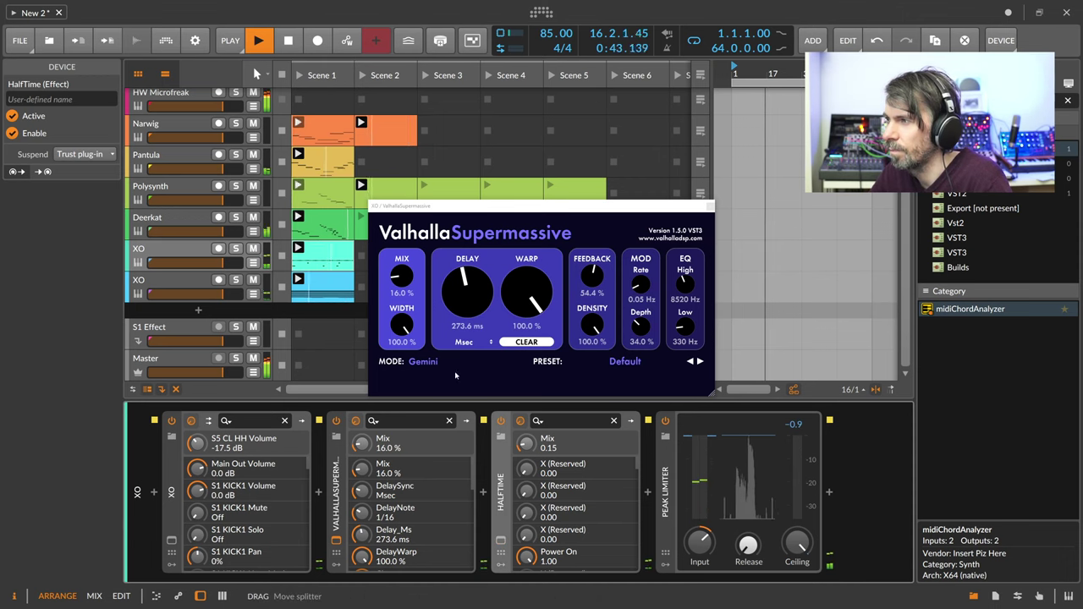
Lower HalfTime's mix to 10% on the first XO track
click(709, 207)
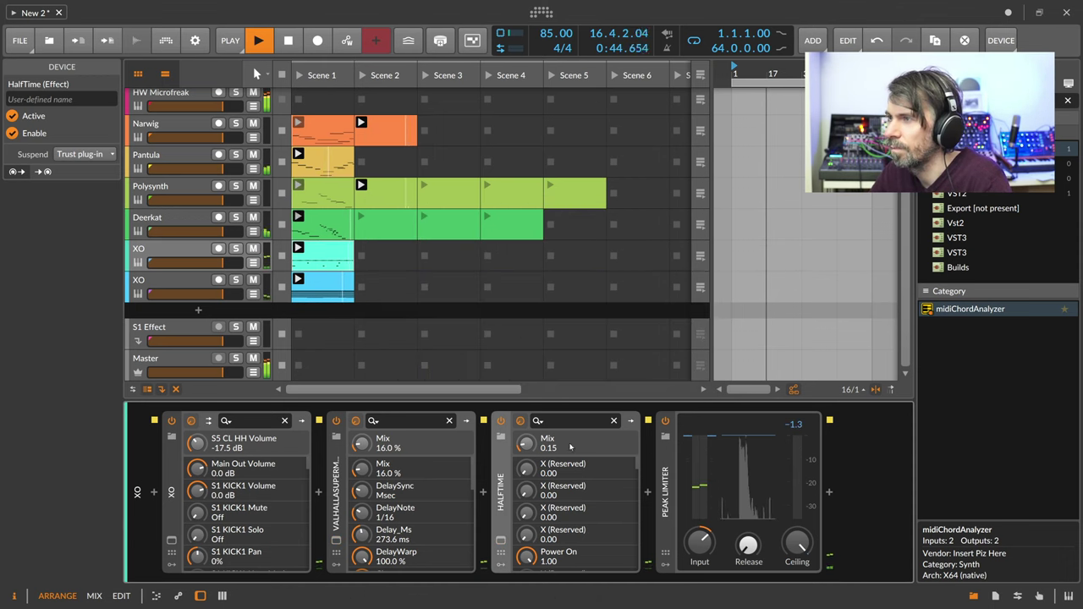
click(501, 538)
drag(603, 360, 602, 364)
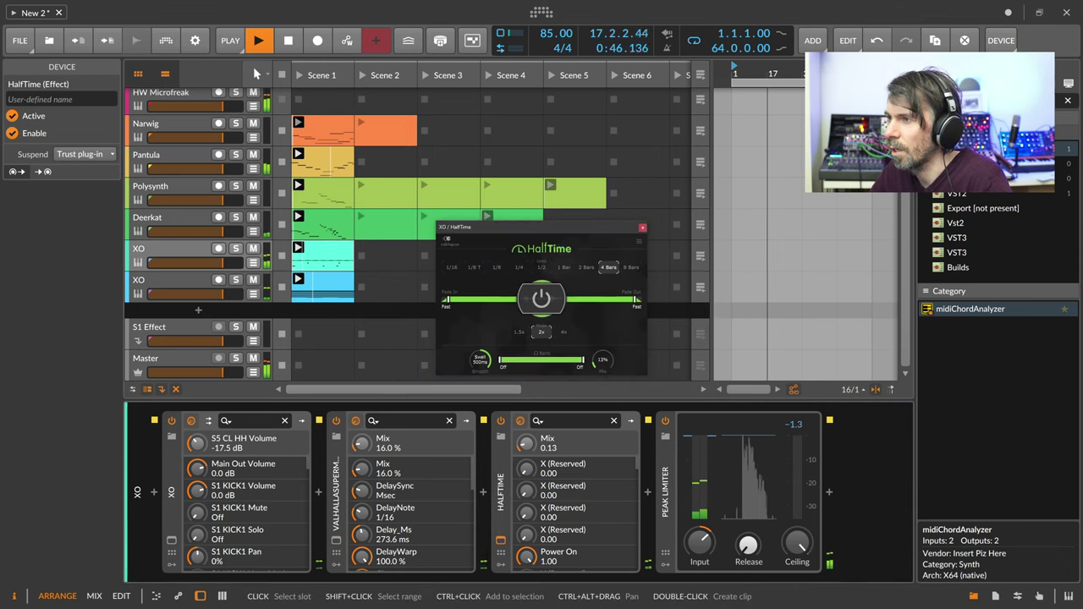
click(642, 227)
click(244, 290)
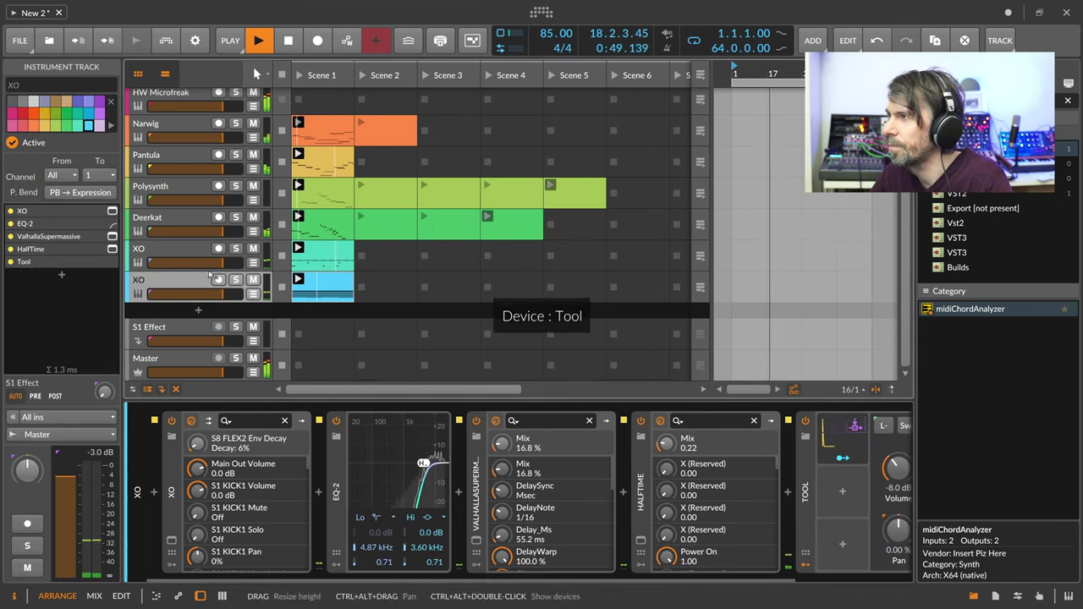
click(194, 103)
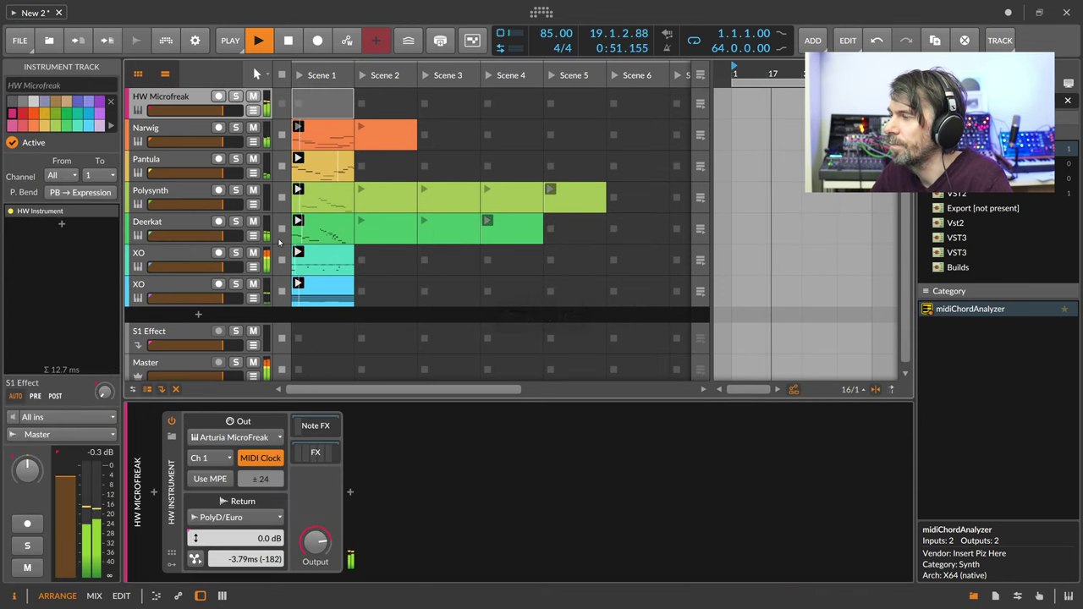
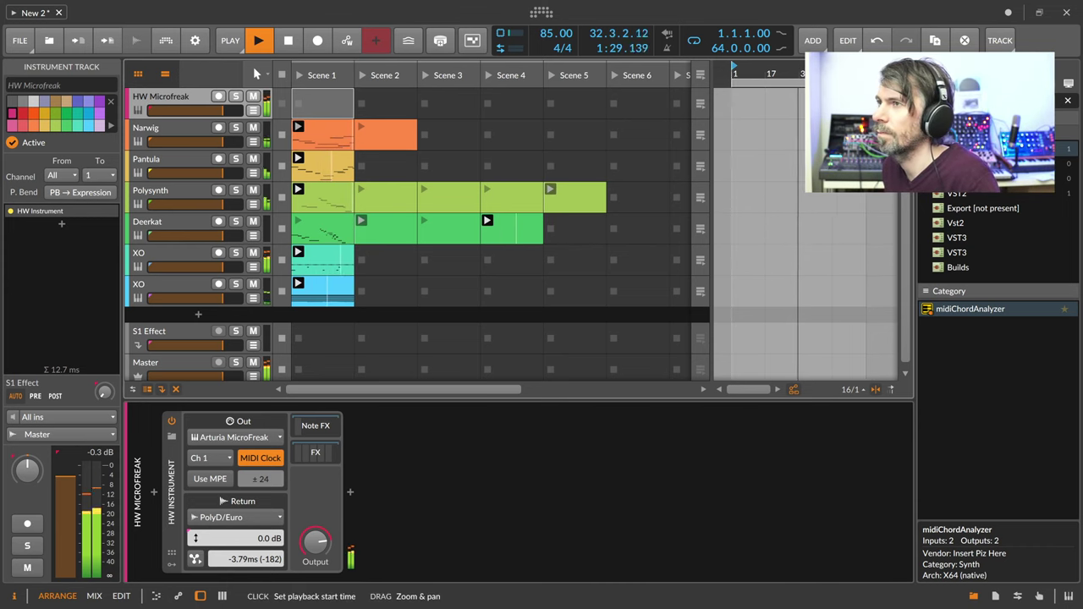
Add an instrument track below the second XO track with Kontakt 5 as its instrument
click(193, 291)
double_click(198, 315)
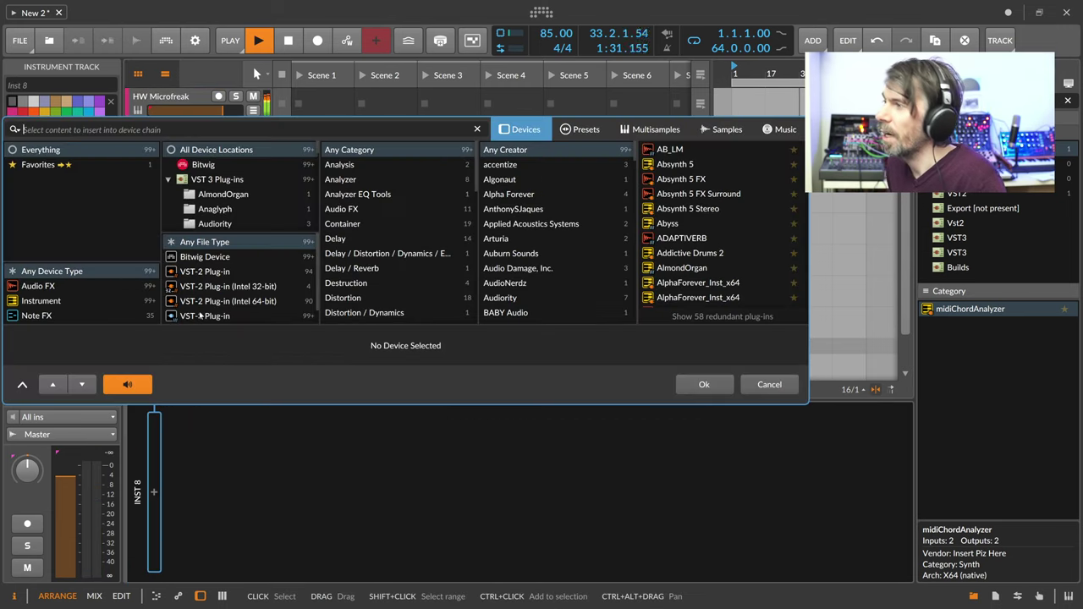
text(kontak)
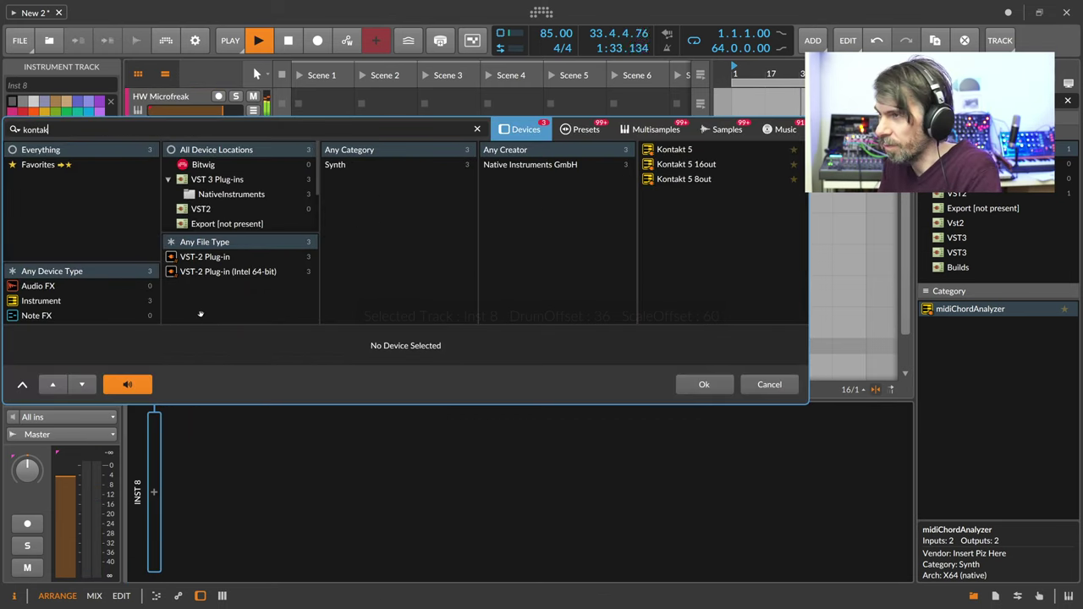
key(Return)
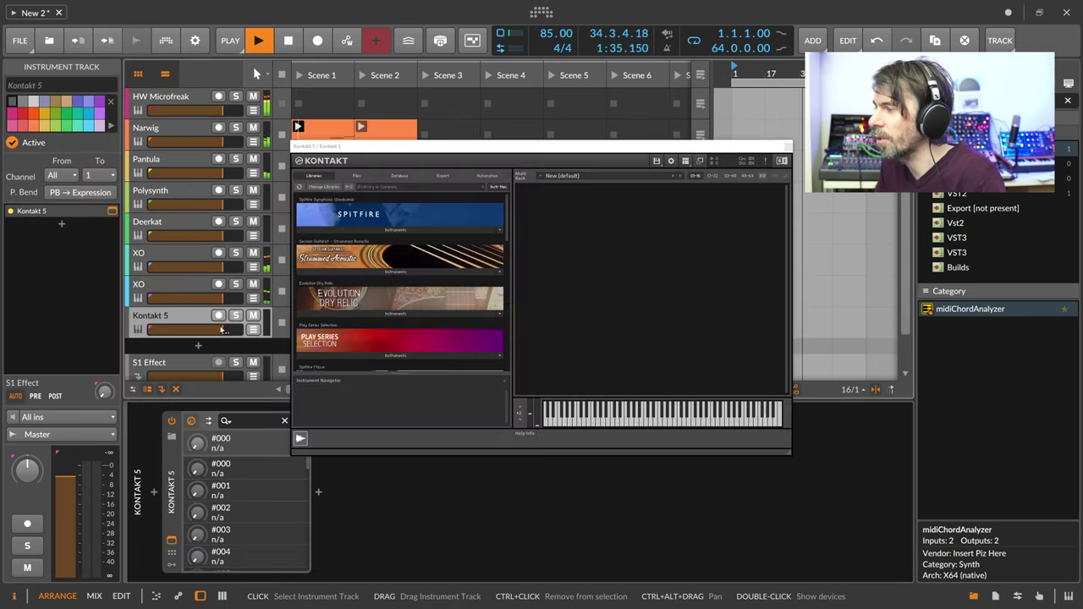
Load Soundiron Emotional Piano Gentle Blur.nki from Kontakt's Emotional Piano library
scroll(504, 246, down, 15)
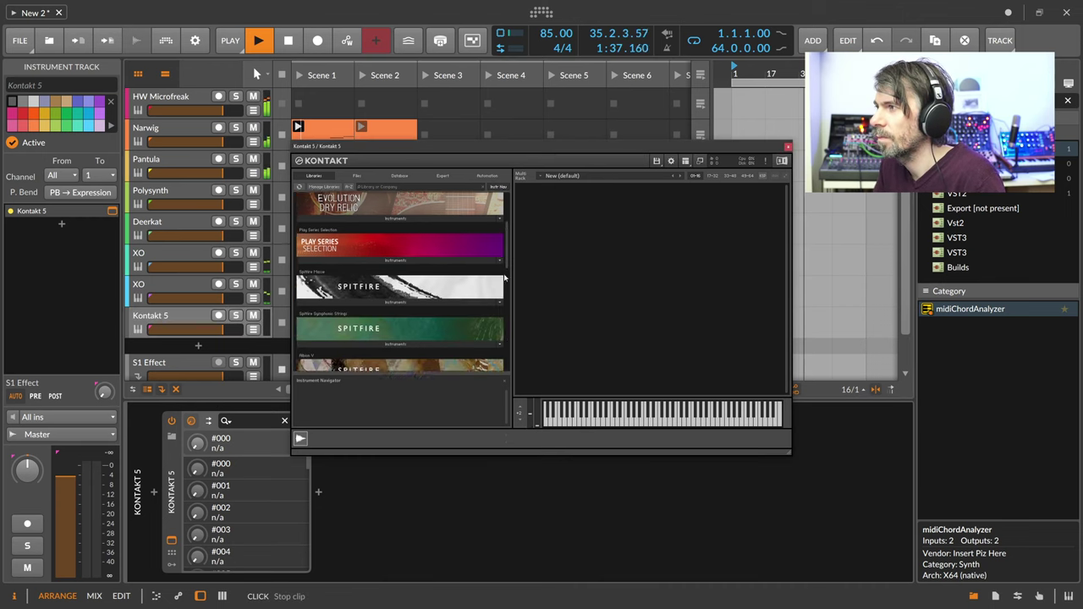
scroll(499, 364, down, 1)
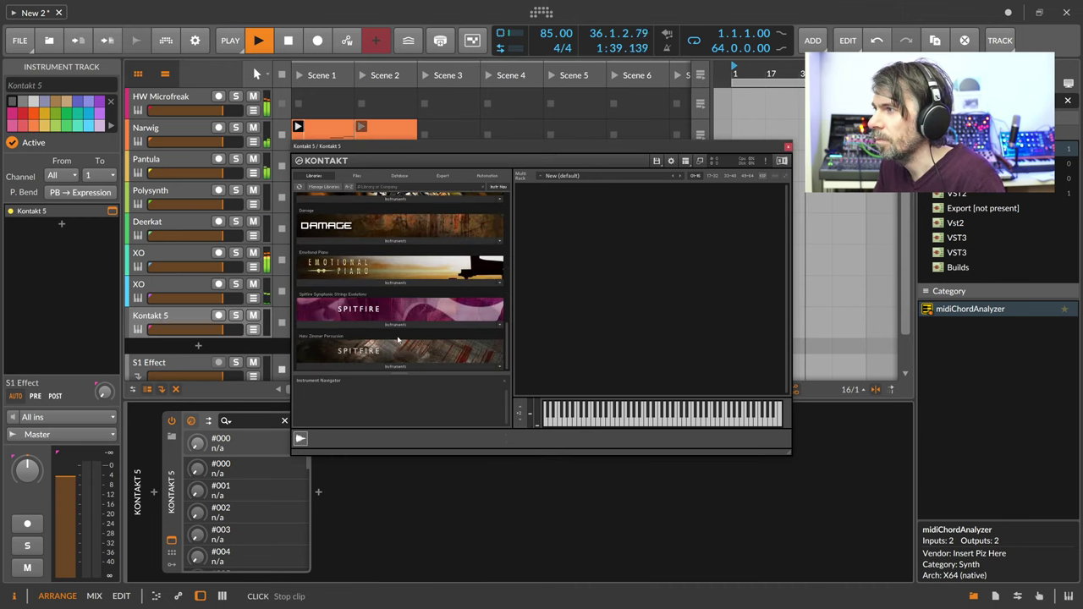
scroll(398, 340, up, 1)
click(389, 308)
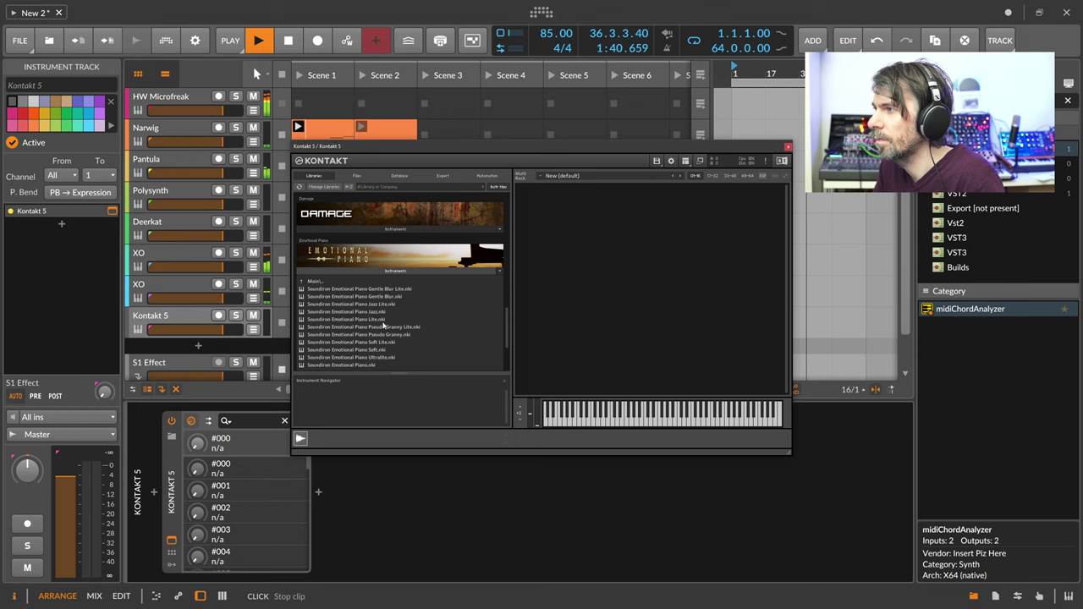
double_click(392, 295)
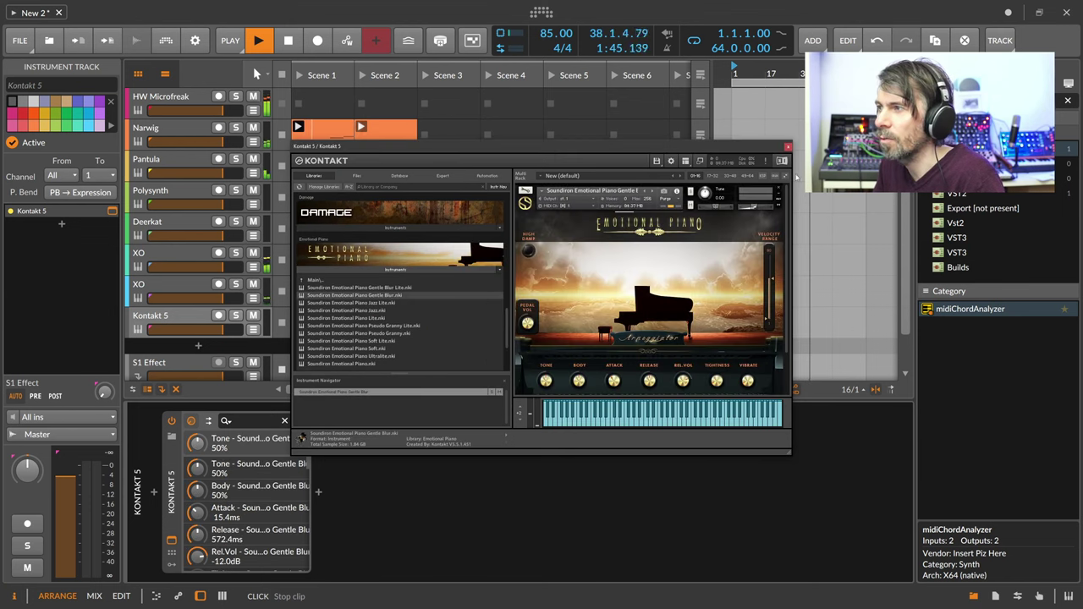
click(786, 146)
Insert ValhallaSupermassive after Kontakt 5 in the piano track's device chain
click(406, 522)
click(319, 492)
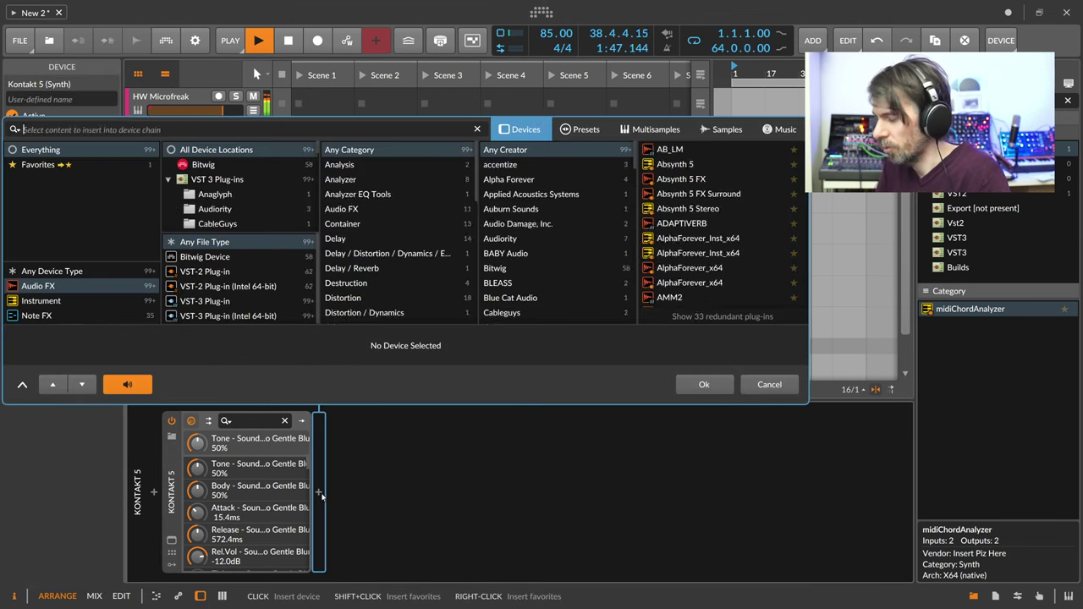
text(super)
key(Return)
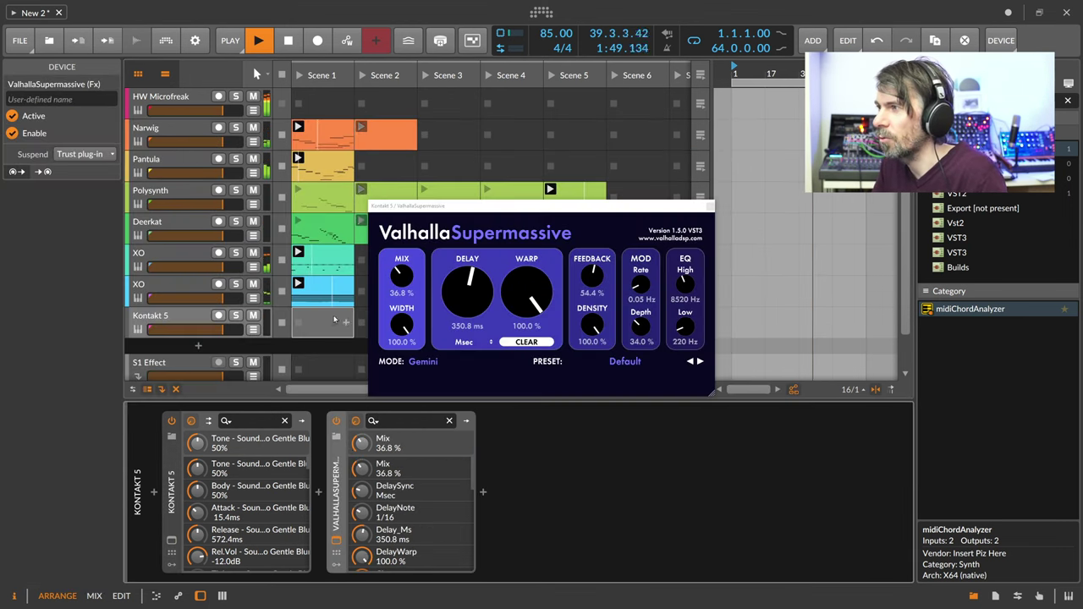
Set the piano's ValhallaSupermassive to 720 ms delay, 90% feedback and 43.6% mix, and arm the Kontakt 5 track for recording
drag(468, 292, 472, 269)
drag(592, 275, 592, 258)
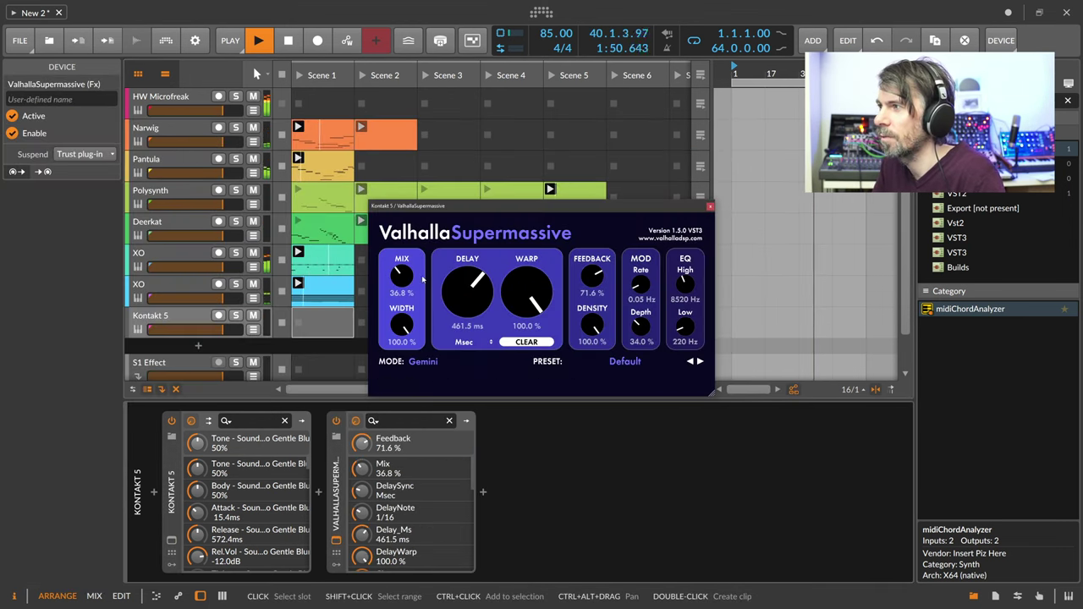
click(218, 315)
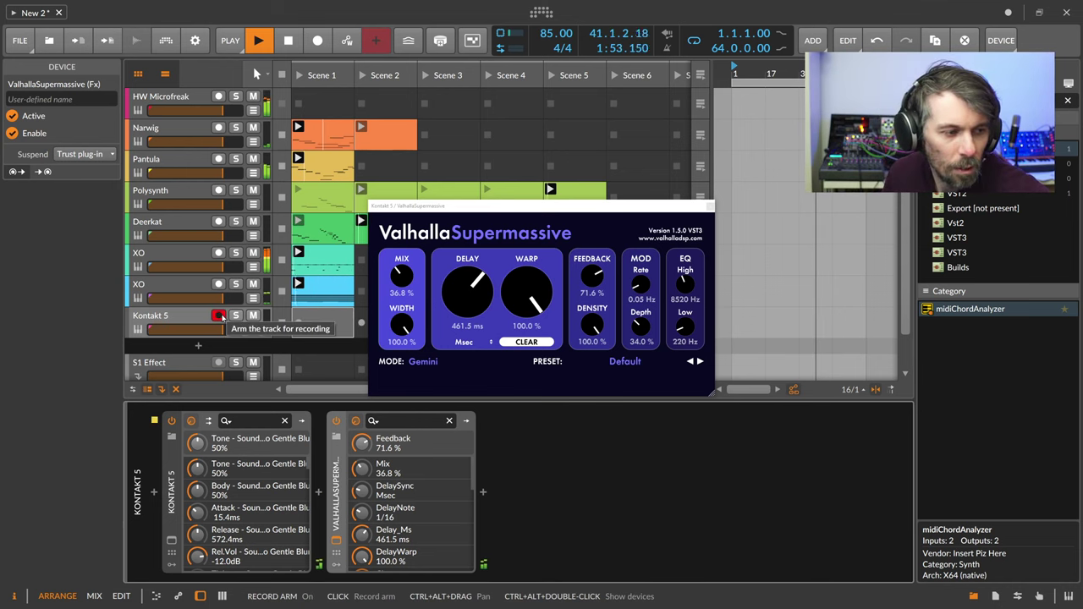
drag(402, 275, 402, 269)
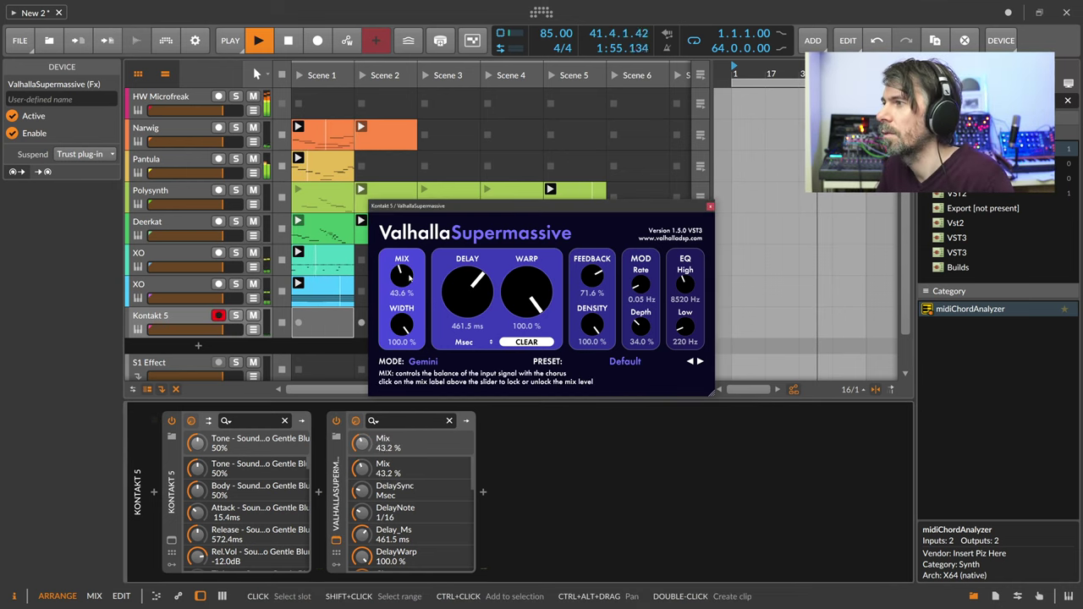
drag(467, 292, 467, 272)
drag(594, 282, 606, 262)
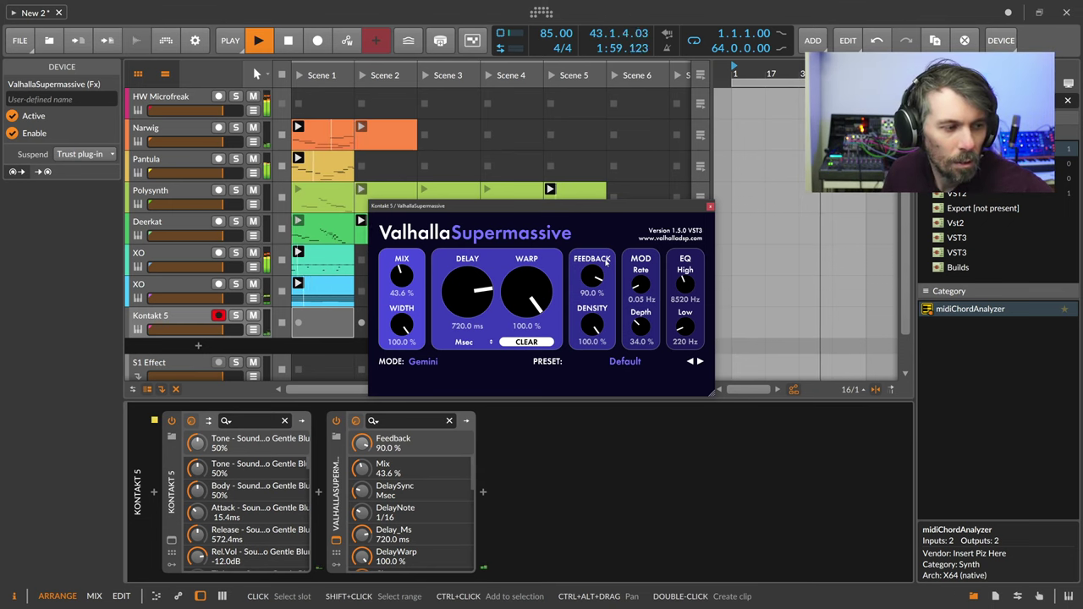
Raise the Emotional Piano instrument's volume slightly inside Kontakt
click(171, 540)
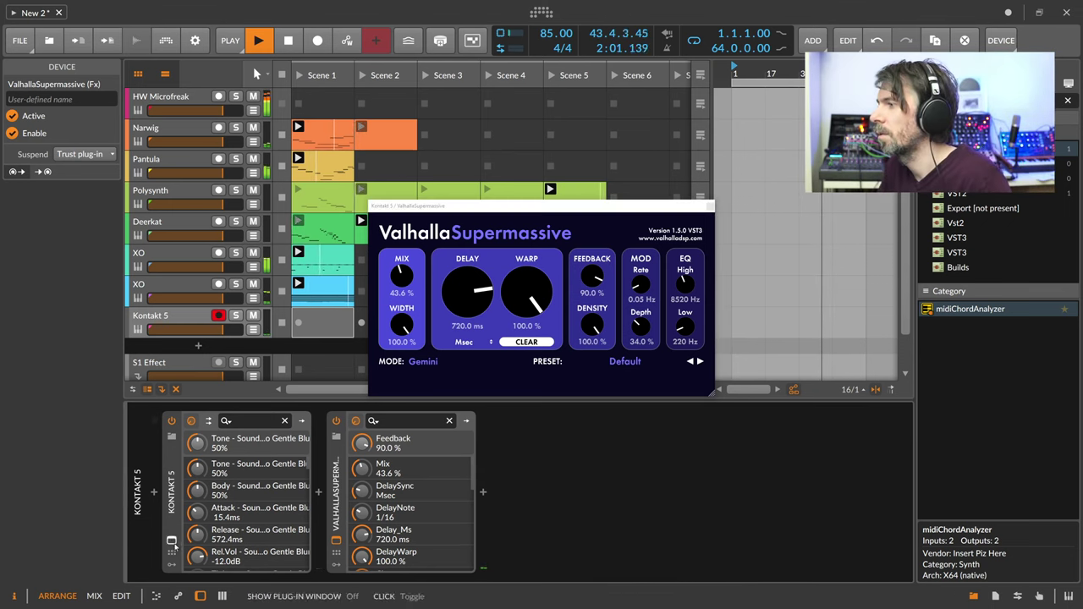
drag(754, 209, 762, 206)
click(786, 146)
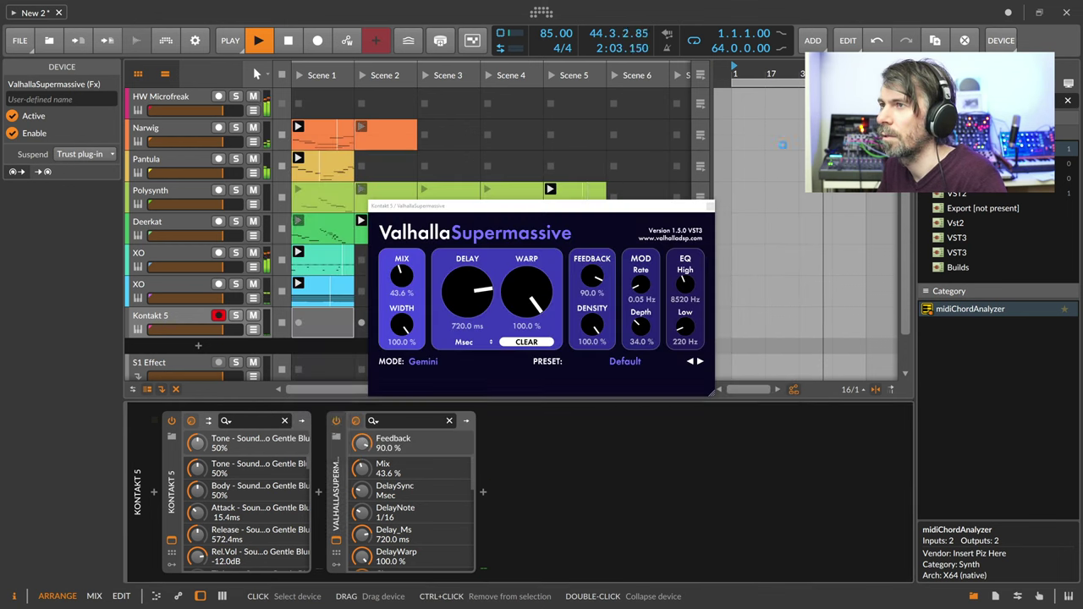
Record a piano clip in the Kontakt 5 track's Scene 1 slot
click(299, 323)
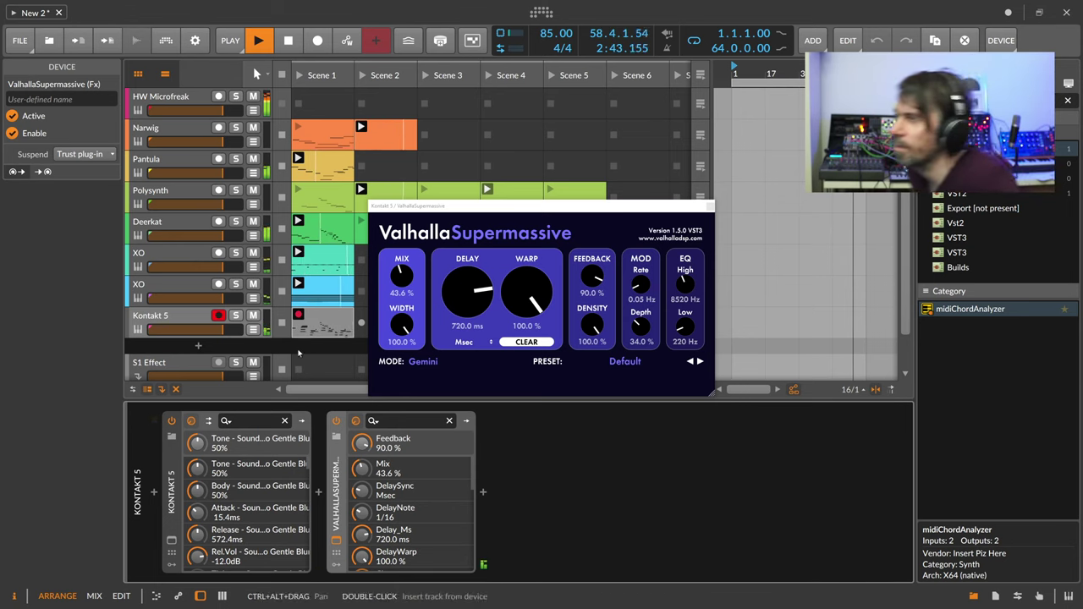
click(709, 205)
Create empty clips on the Kontakt 5 track in Scenes 2 through 5
click(330, 327)
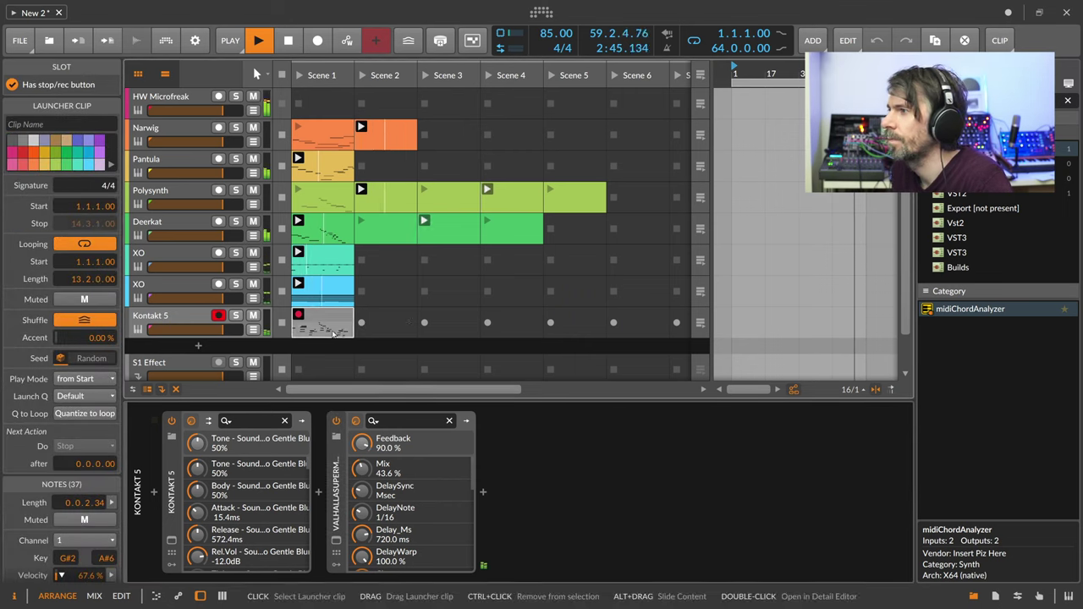
double_click(384, 323)
double_click(447, 323)
double_click(508, 322)
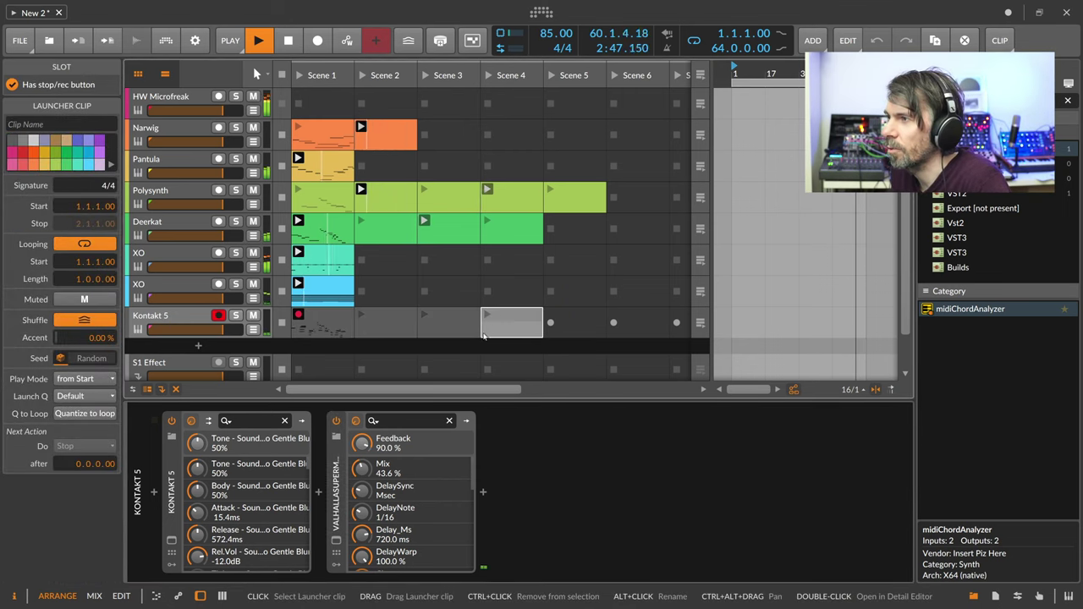
double_click(552, 326)
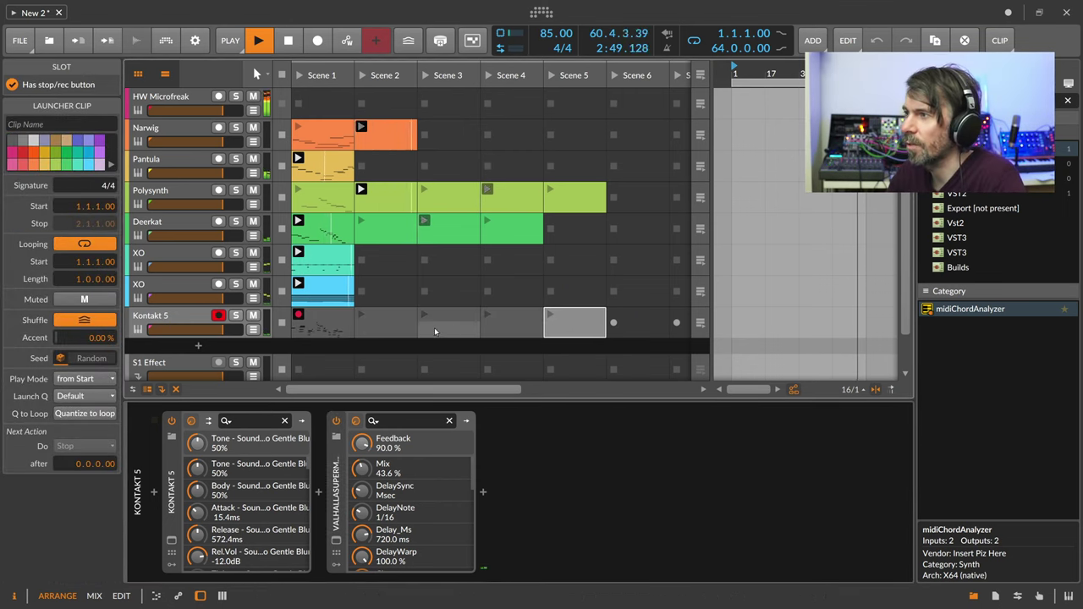
End the piano recording and give all five Kontakt 5 clips the next action Play Random after 16 bars
click(296, 314)
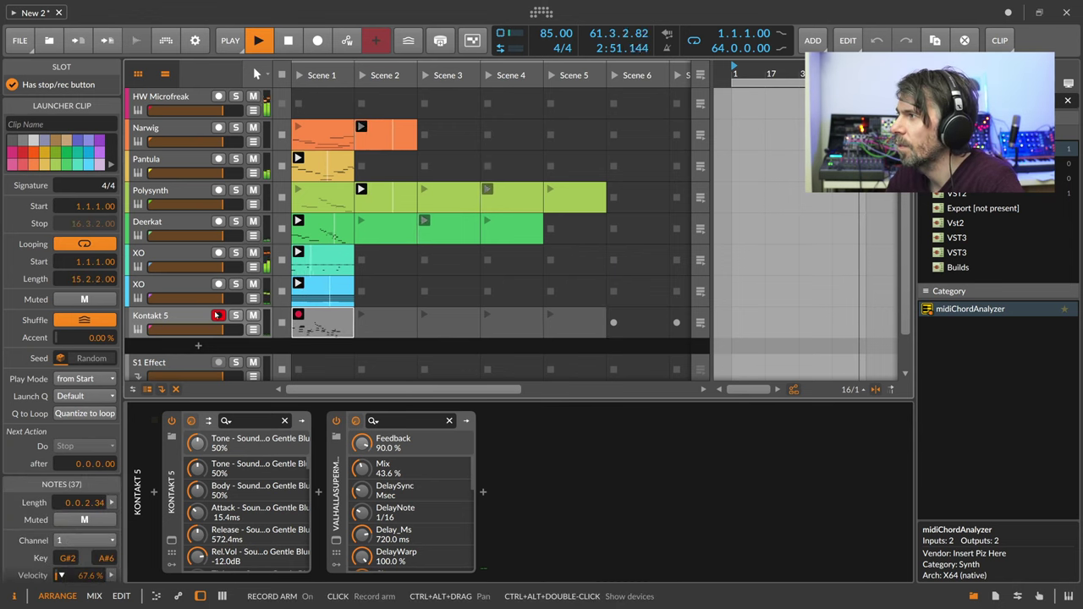
shift+click(565, 330)
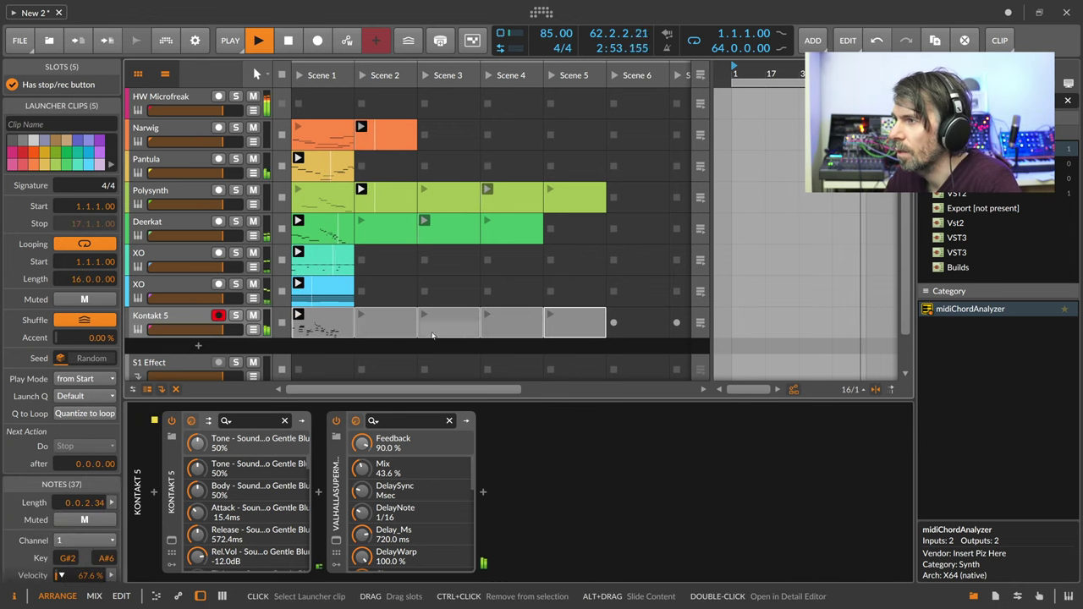
drag(84, 463, 85, 440)
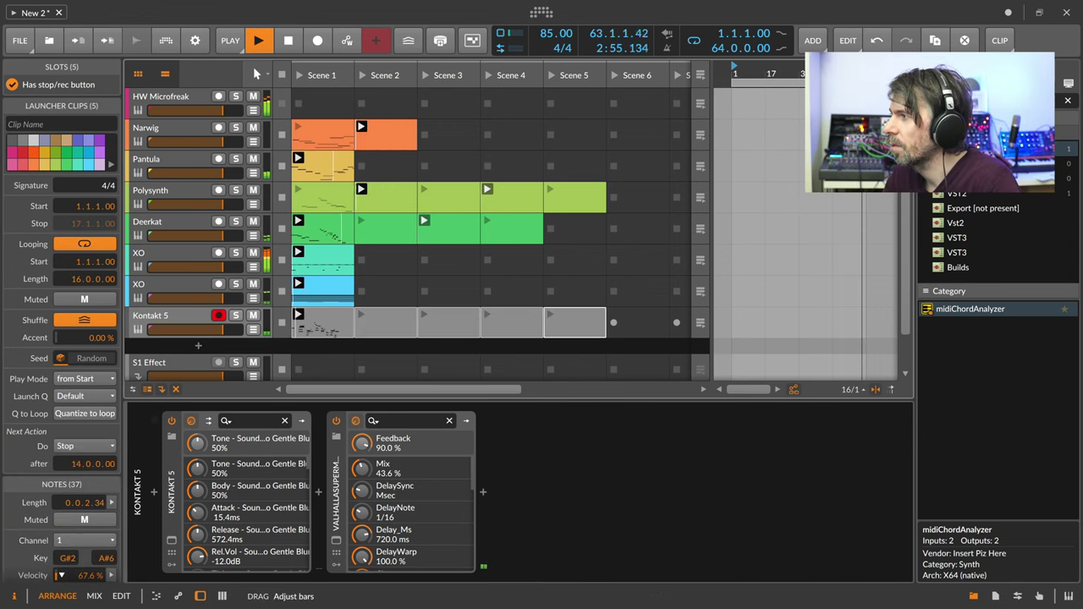
click(85, 446)
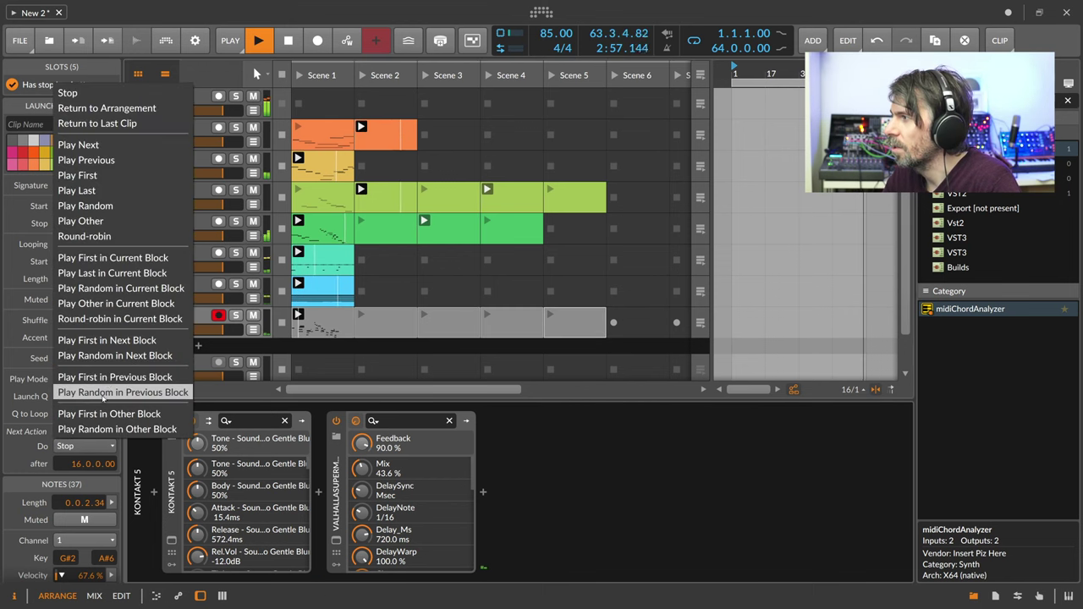
click(120, 209)
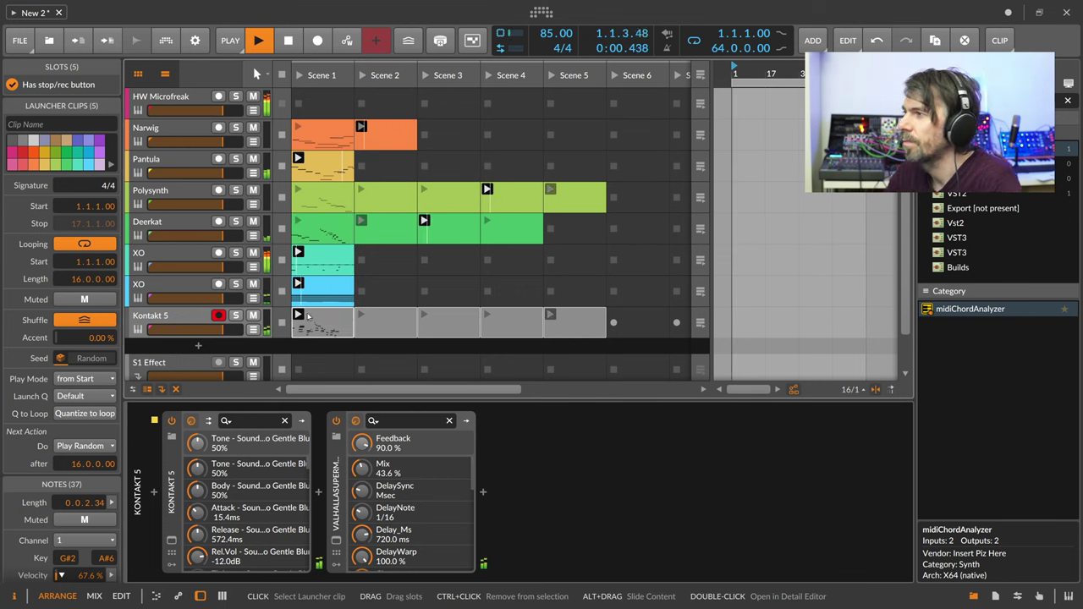
Set the snare's envelope decay to 27% in the first XO track's XO plug-in
click(407, 292)
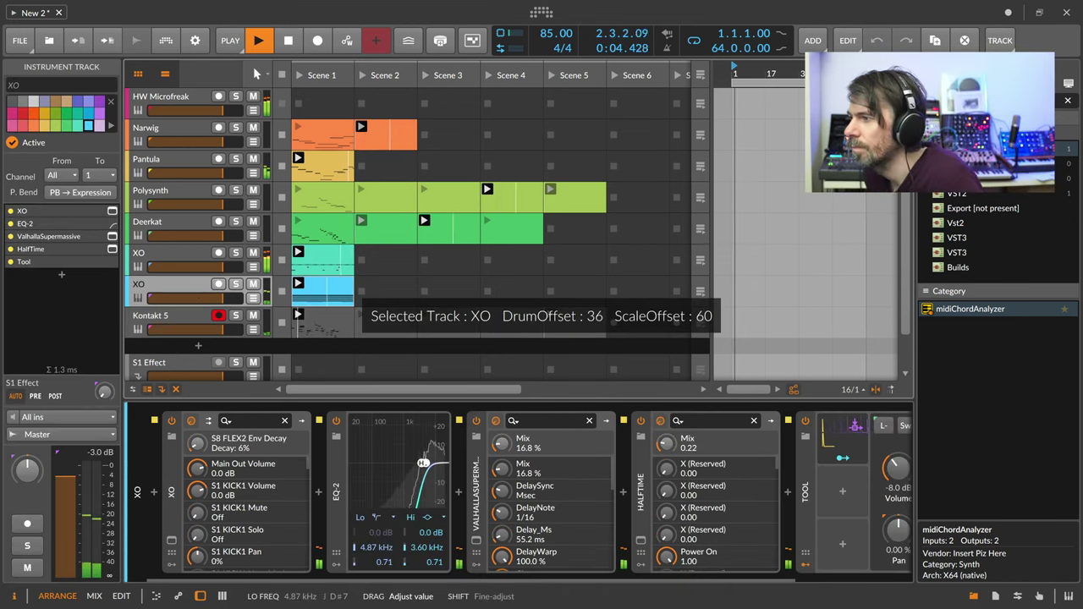
click(207, 268)
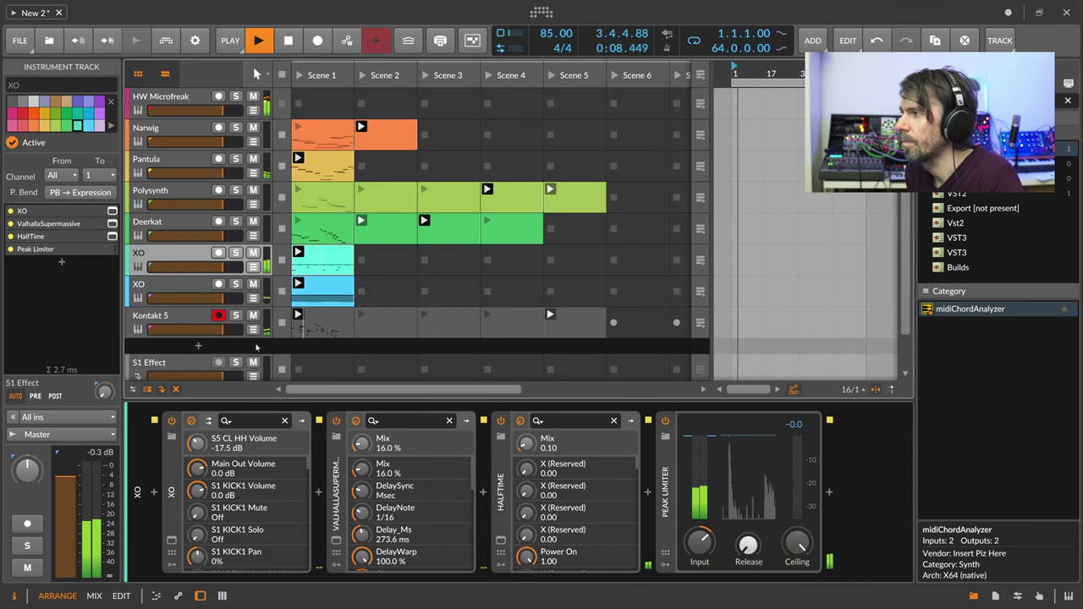
click(111, 210)
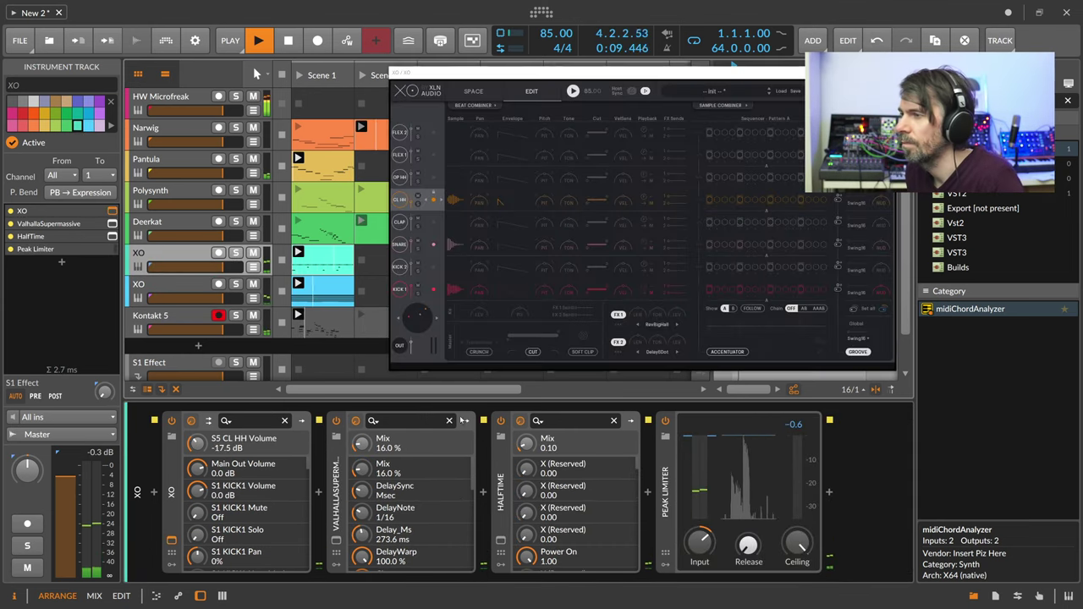
click(440, 246)
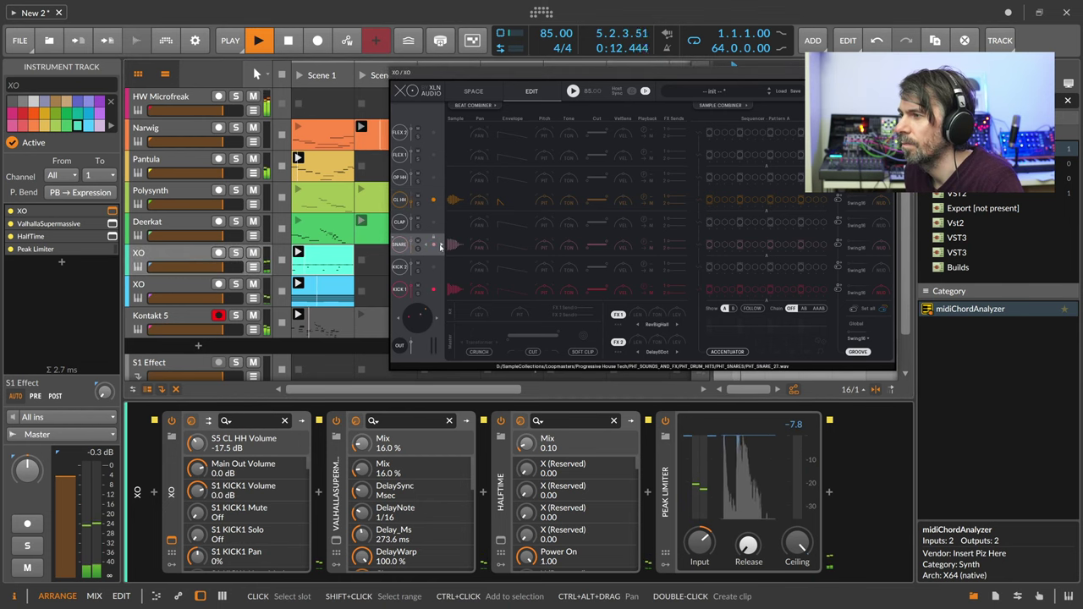
click(429, 246)
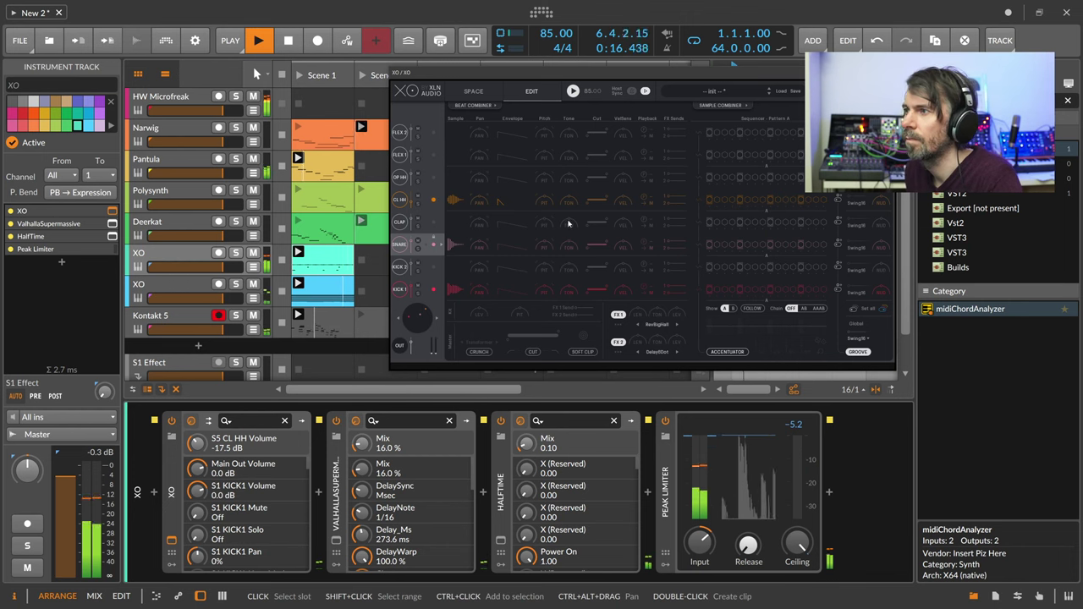
click(524, 245)
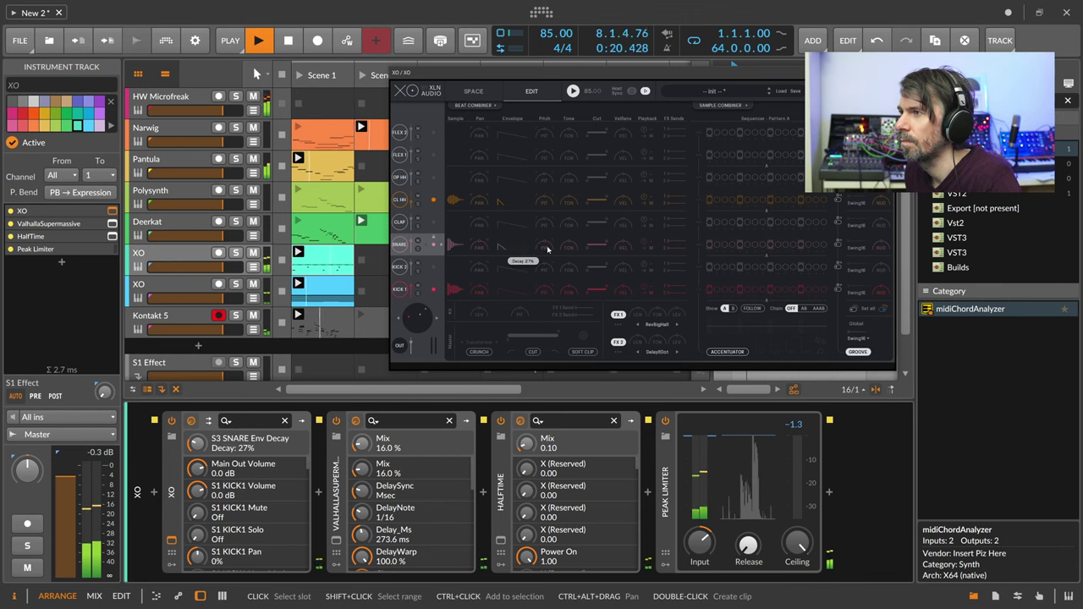
Set the snare's pitch to 4 semitones in the first XO plug-in and HalfTime's mix to 0.20, then close the XO window
drag(547, 248, 556, 226)
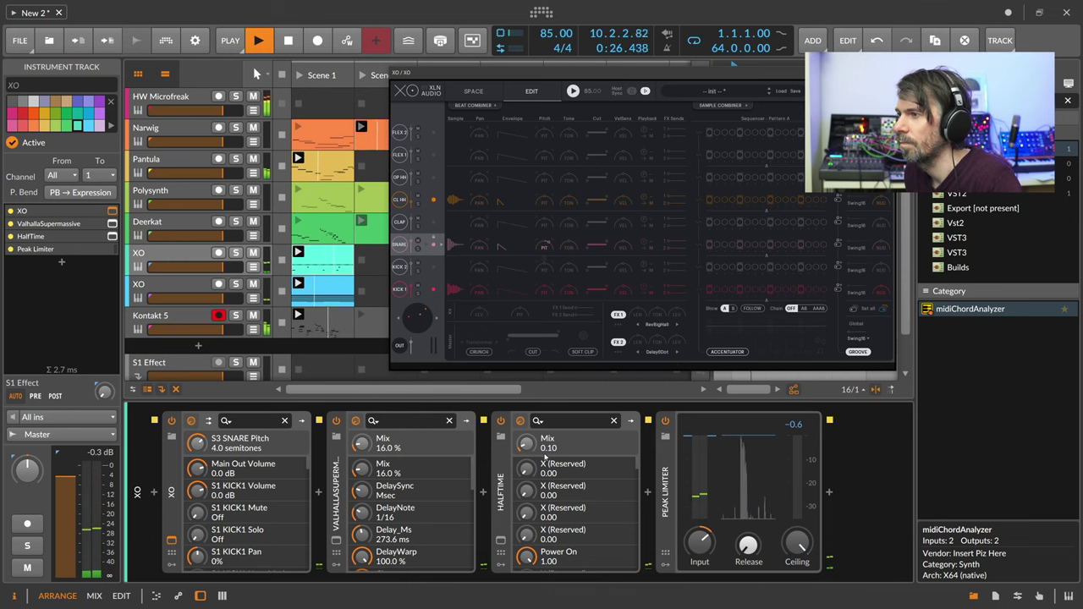
drag(526, 440, 526, 433)
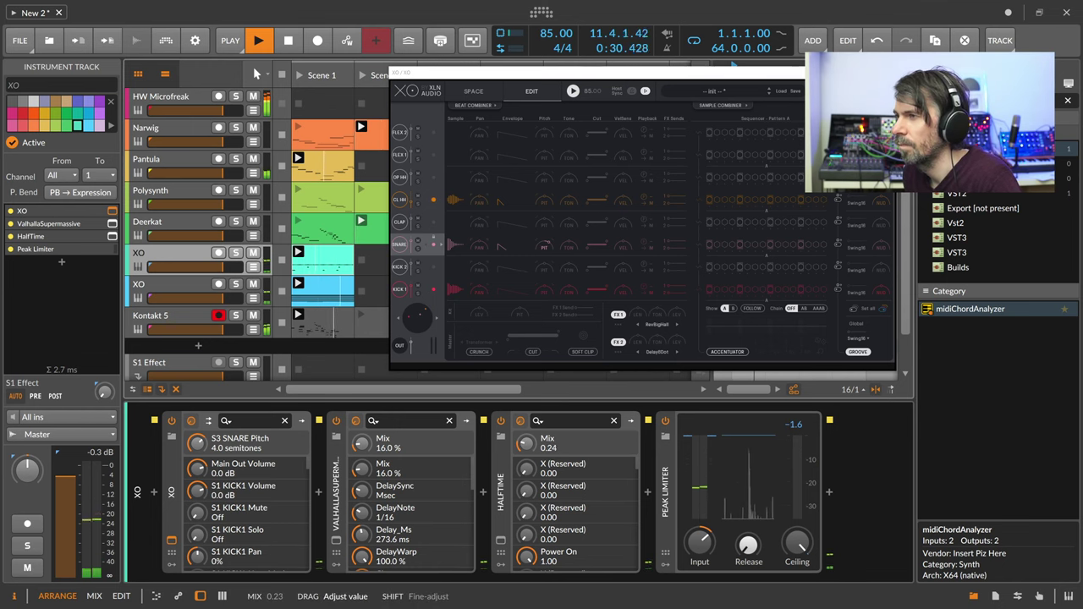
drag(526, 441, 526, 445)
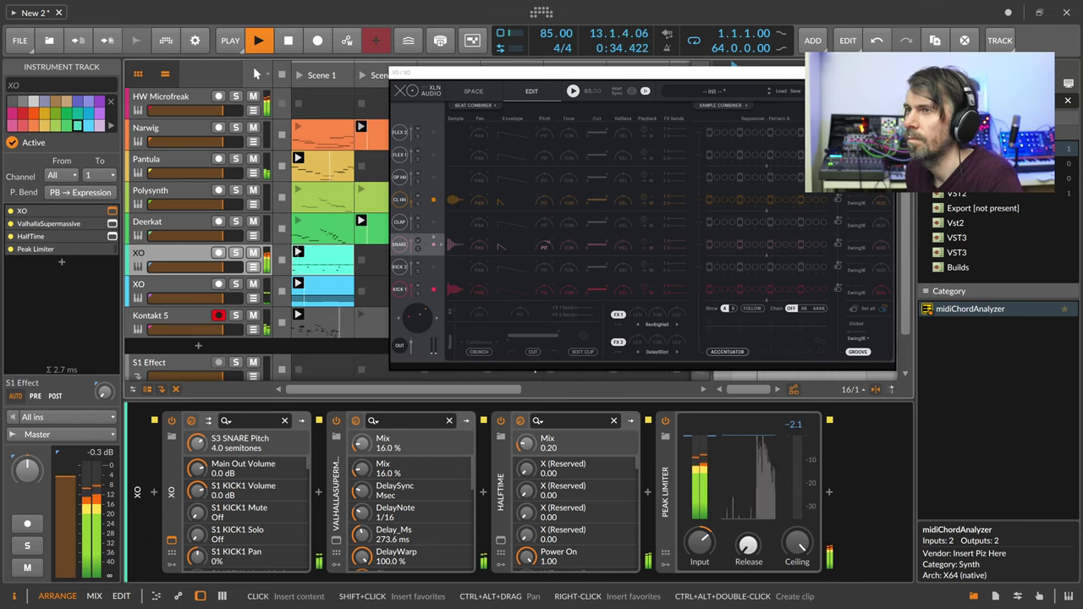
click(883, 73)
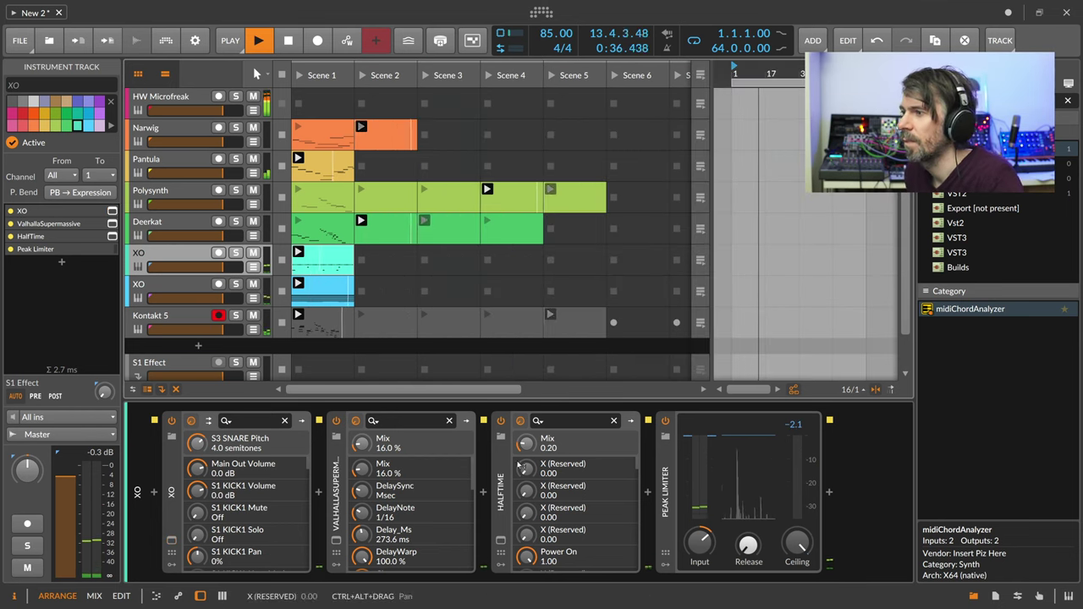
Insert a Filter device between ValhallaSupermassive and HalfTime on the first XO track and lower its frequency to just over 3 kHz
click(484, 493)
text(filter)
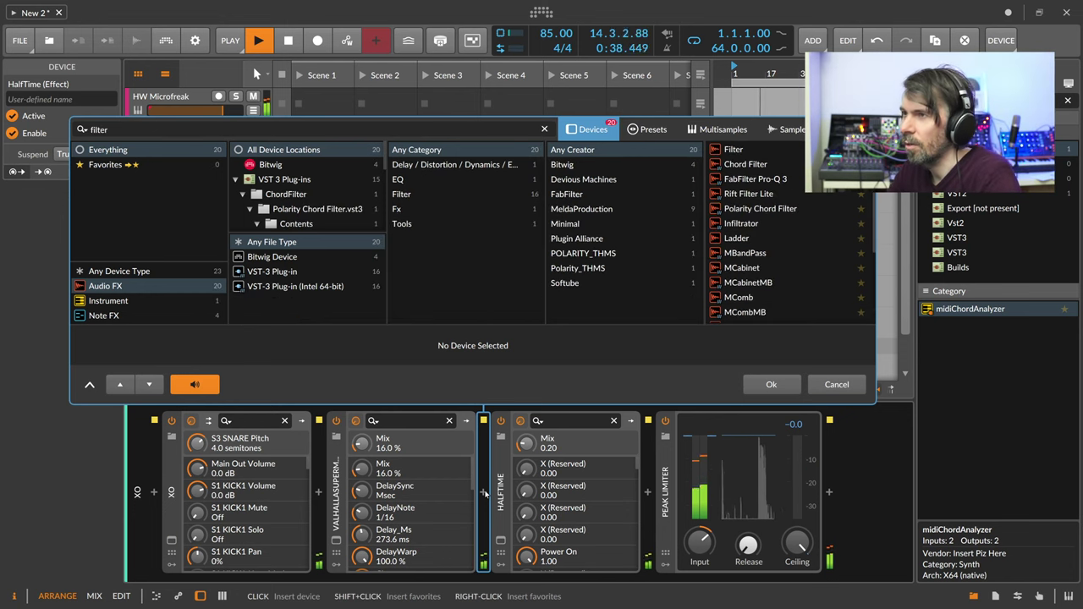
key(Down)
key(Return)
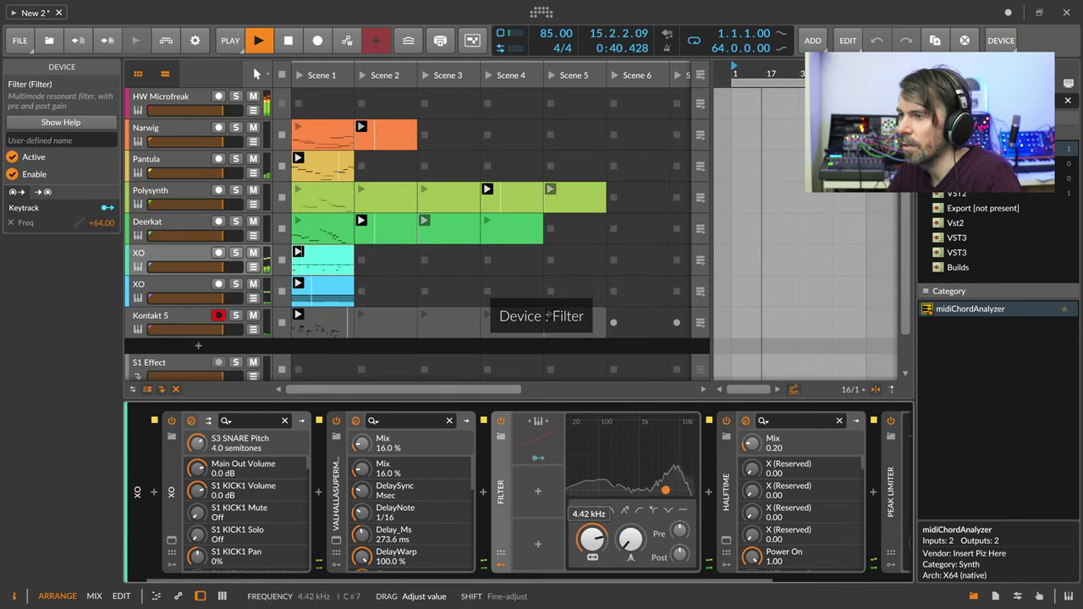
mouse_move(591, 538)
mouse_down()
mouse_move(591, 562)
mouse_move(599, 548)
mouse_up()
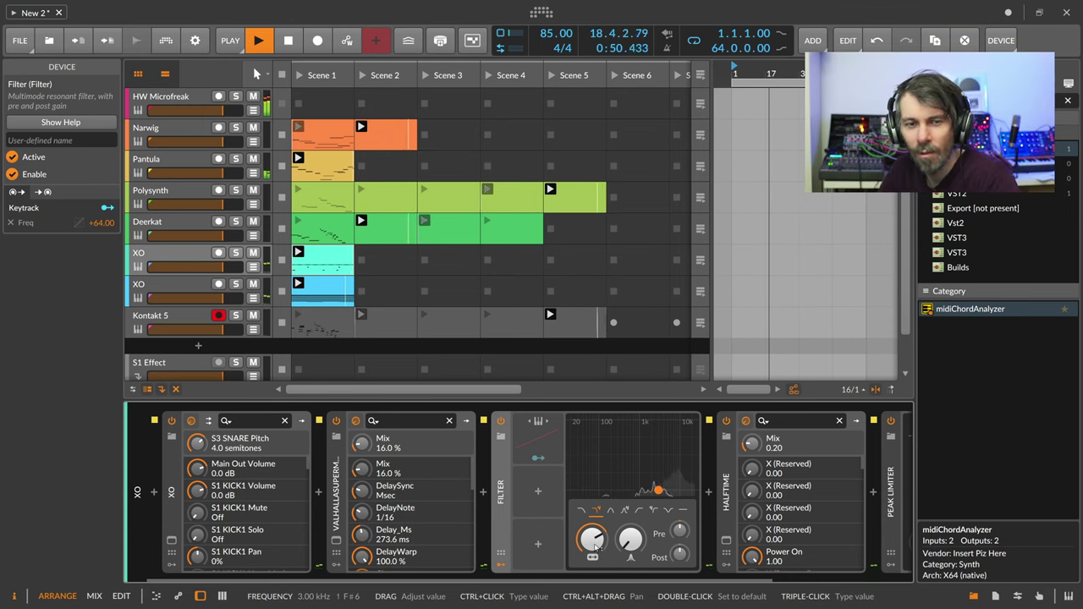
drag(596, 549, 596, 541)
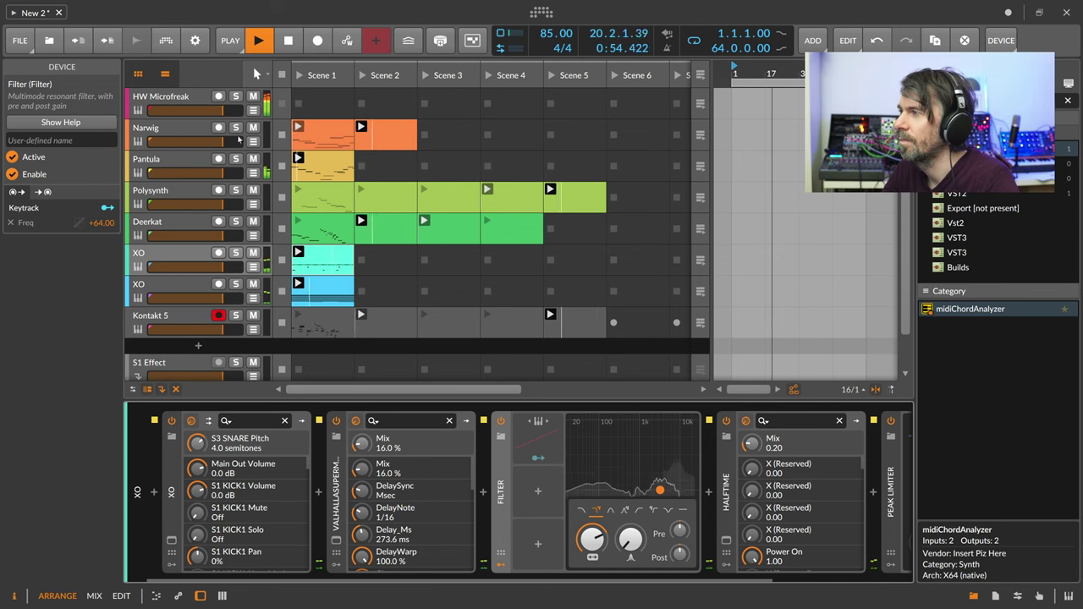
Review the devices on the tracks from Kontakt 5 to HW Microfreak and the settings of Kontakt 5's Scene 2 clip
click(197, 99)
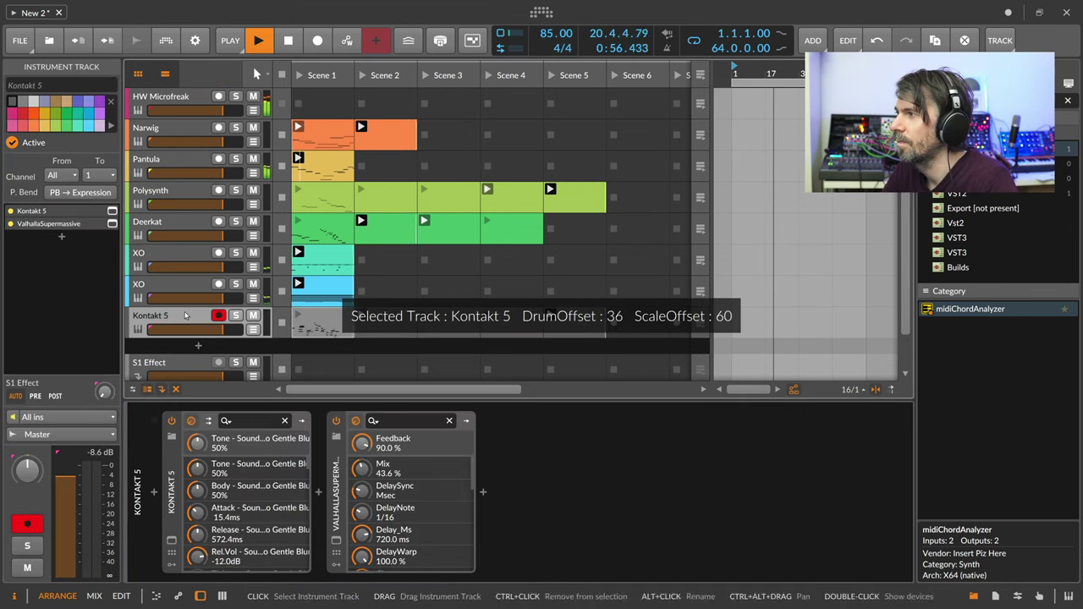
click(194, 260)
click(194, 229)
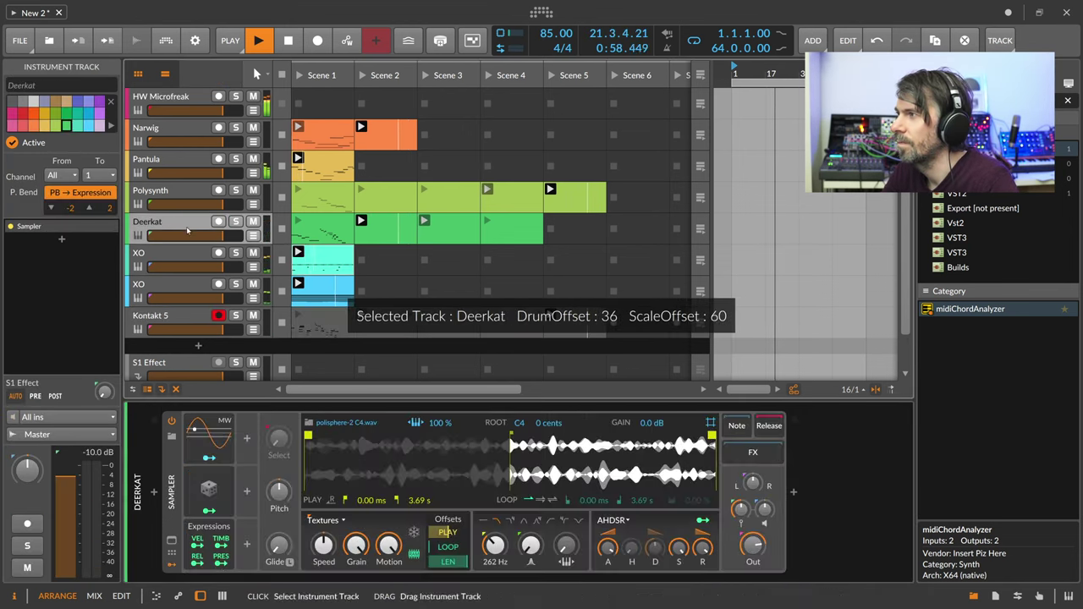
click(194, 198)
click(191, 167)
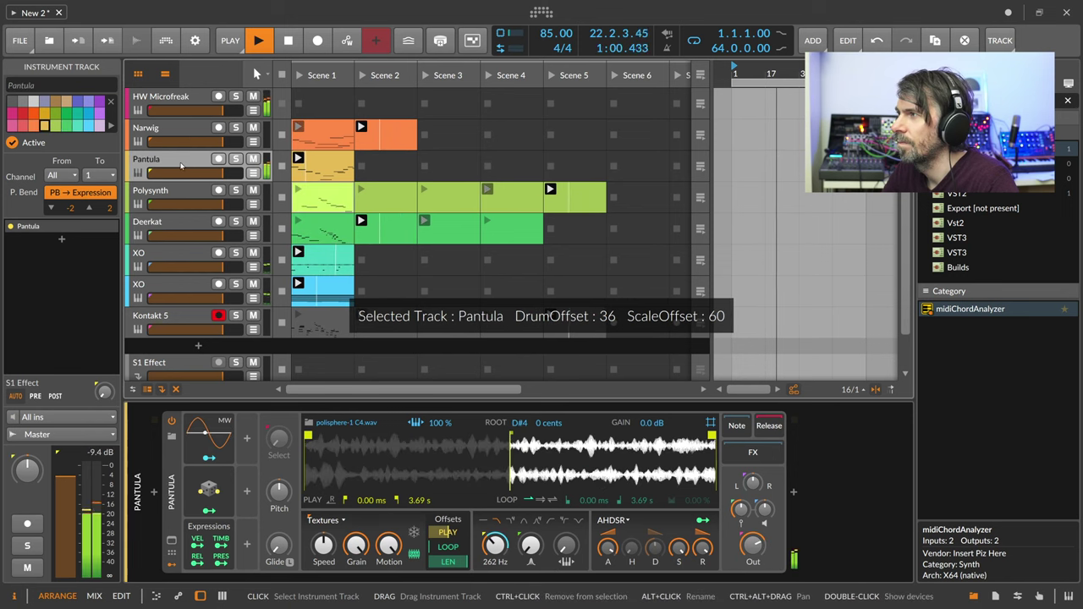
click(188, 136)
click(183, 105)
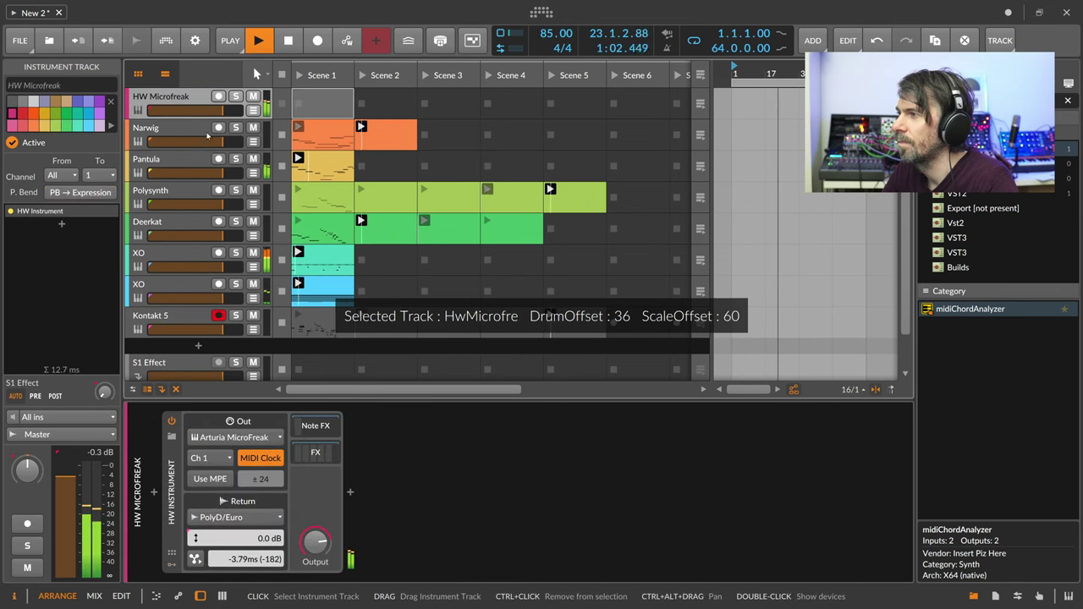
click(186, 319)
click(382, 325)
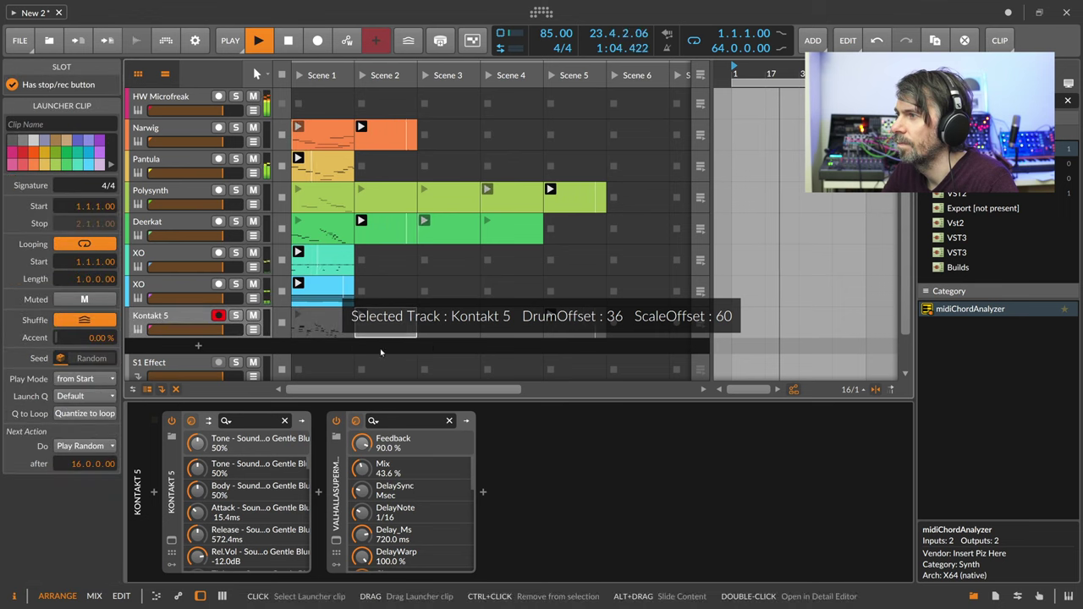
scroll(467, 313, down, 2)
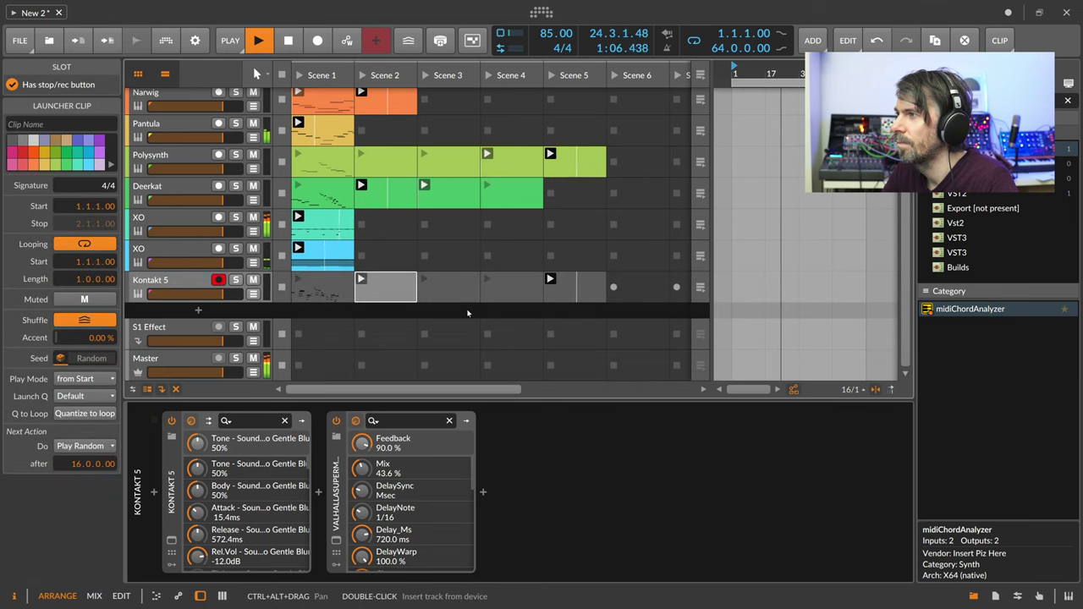
scroll(423, 309, up, 1)
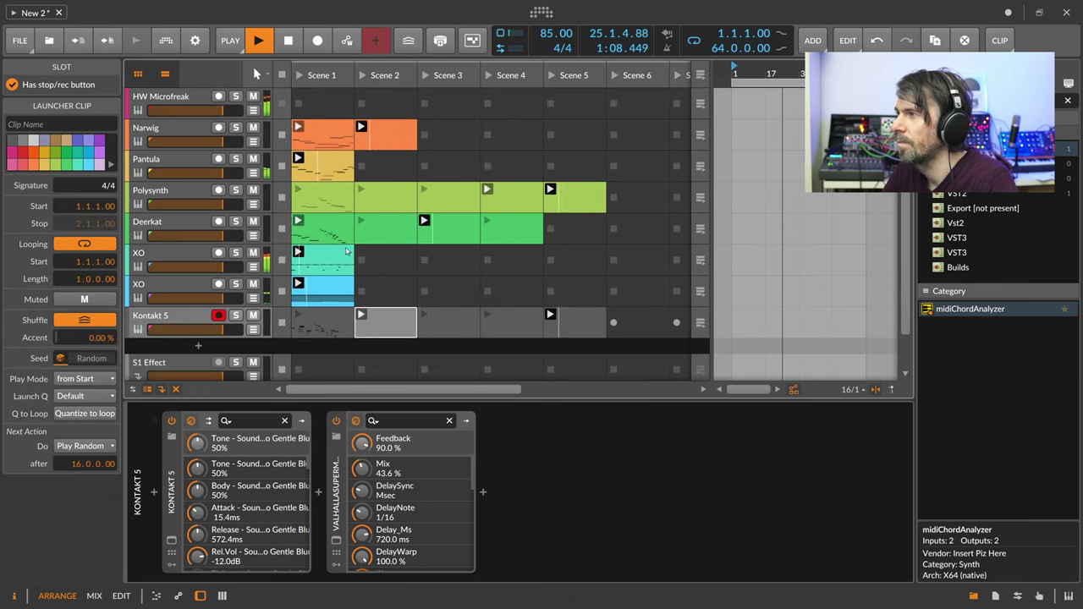
scroll(211, 246, down, 1)
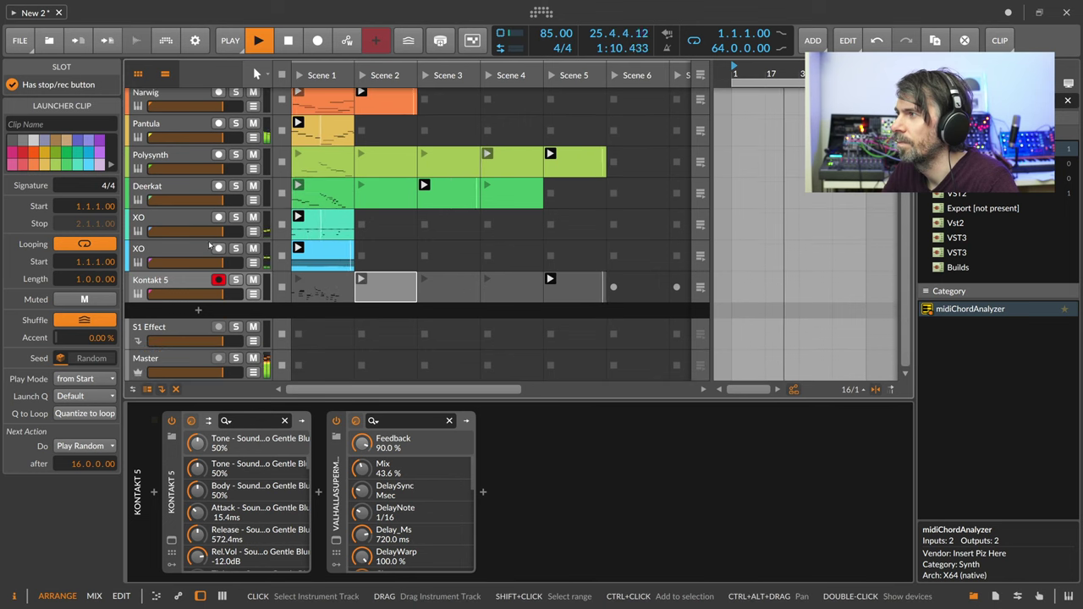
Disarm Kontakt 5 and add an instrument track with the polisphere preset BitsofRain, with its output set to -5.9 dB
click(218, 280)
key(ctrl+t)
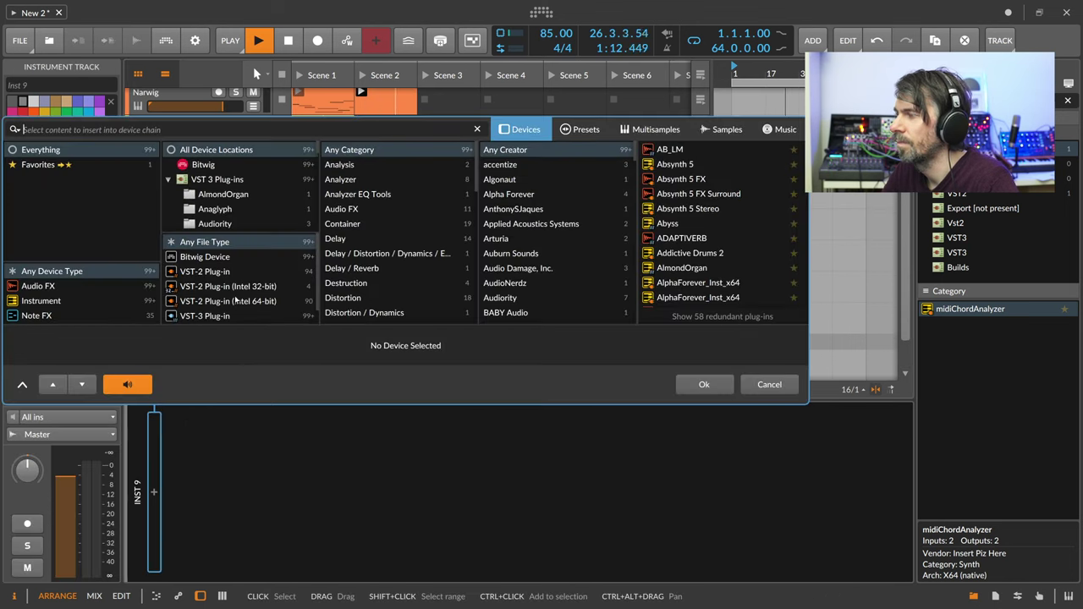
text(polisphere)
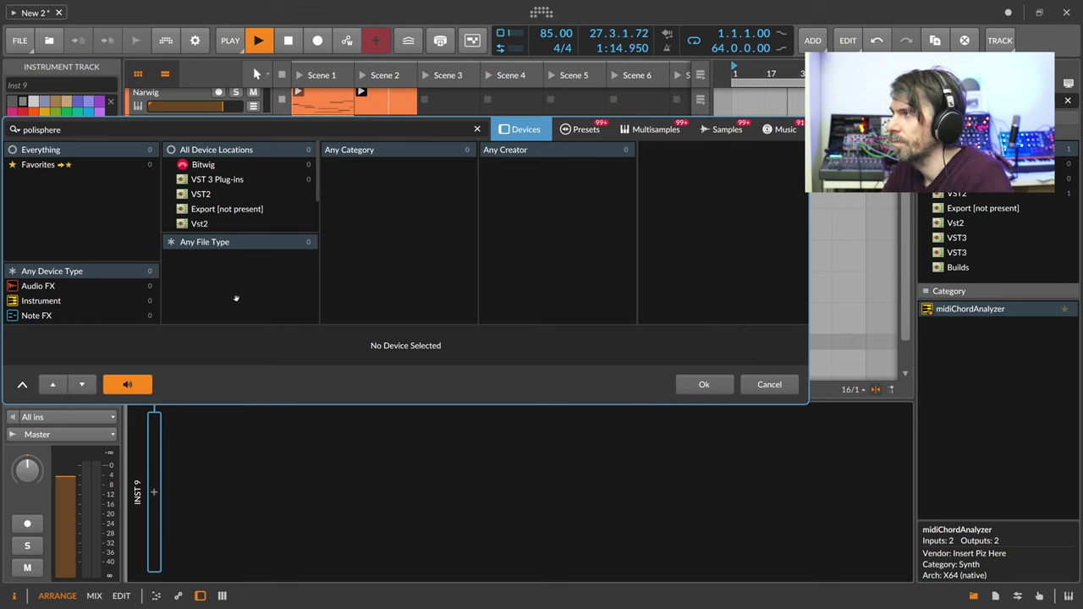
click(581, 128)
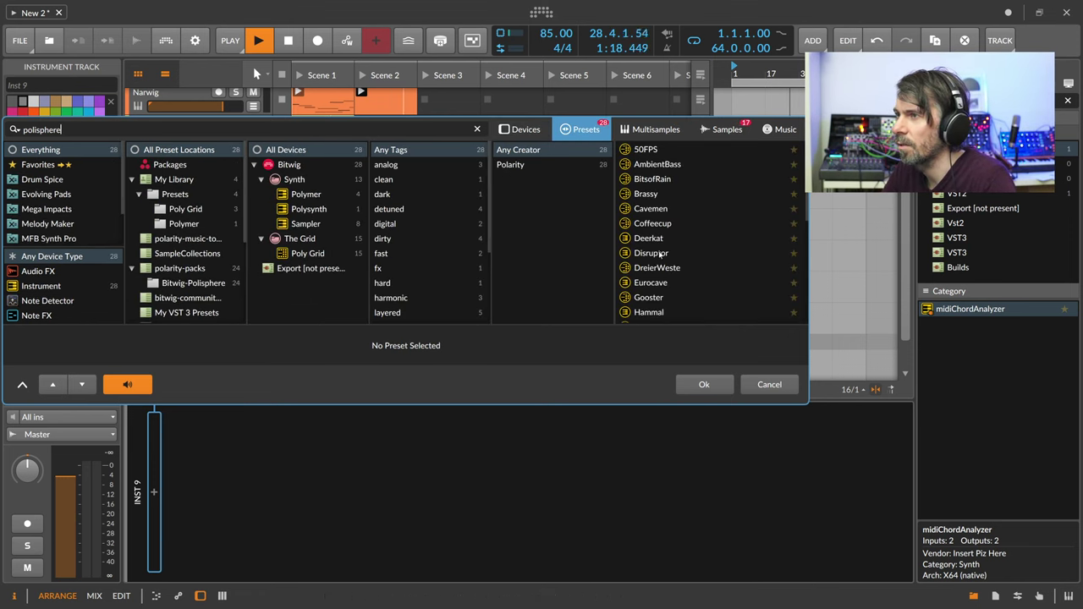
scroll(676, 246, down, 5)
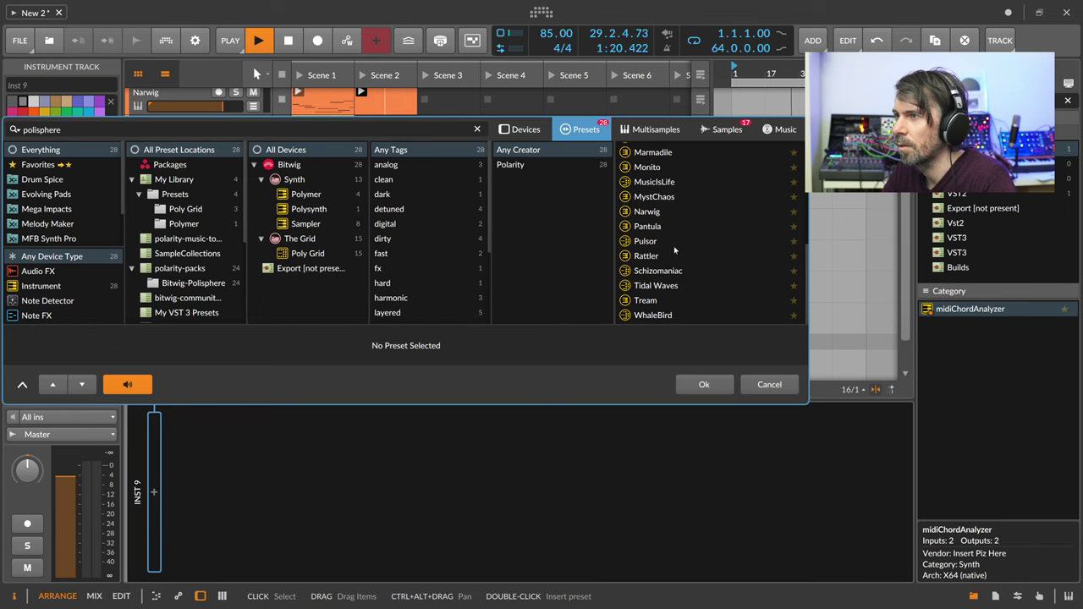
scroll(681, 266, up, 5)
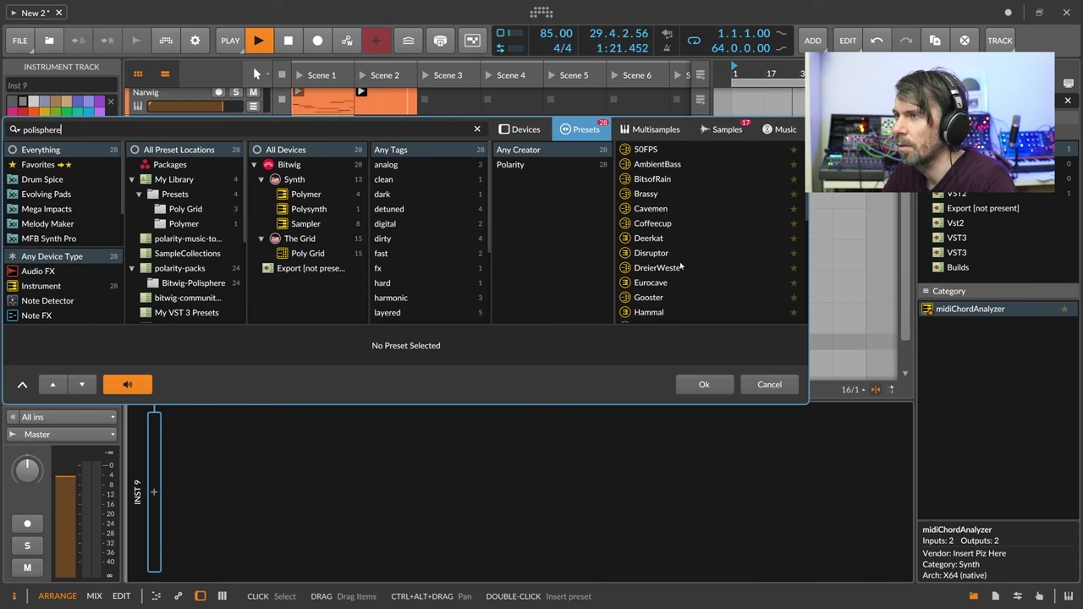
double_click(668, 178)
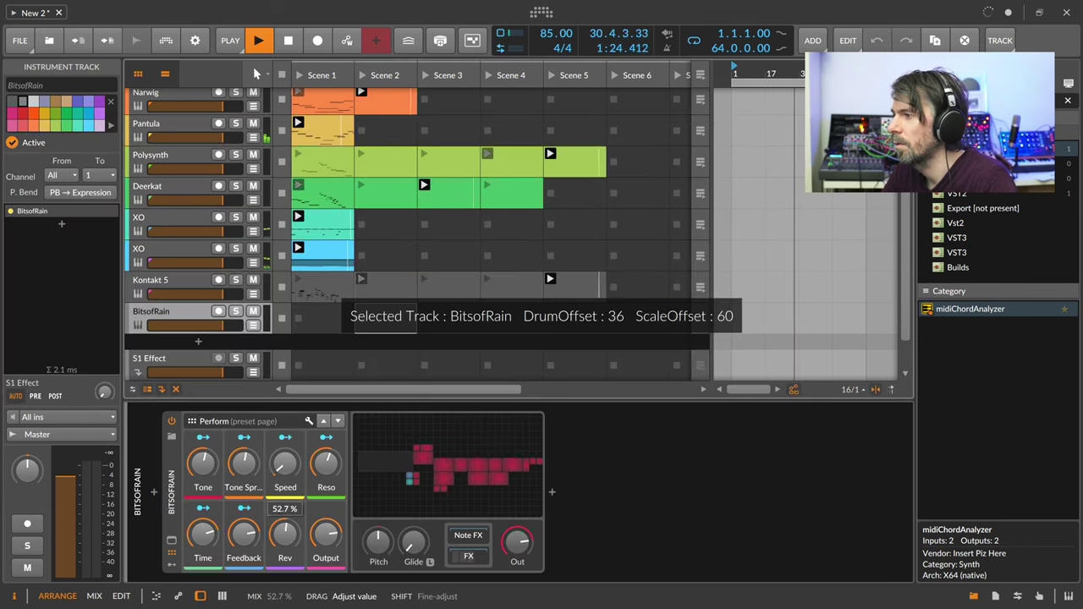
mouse_move(517, 541)
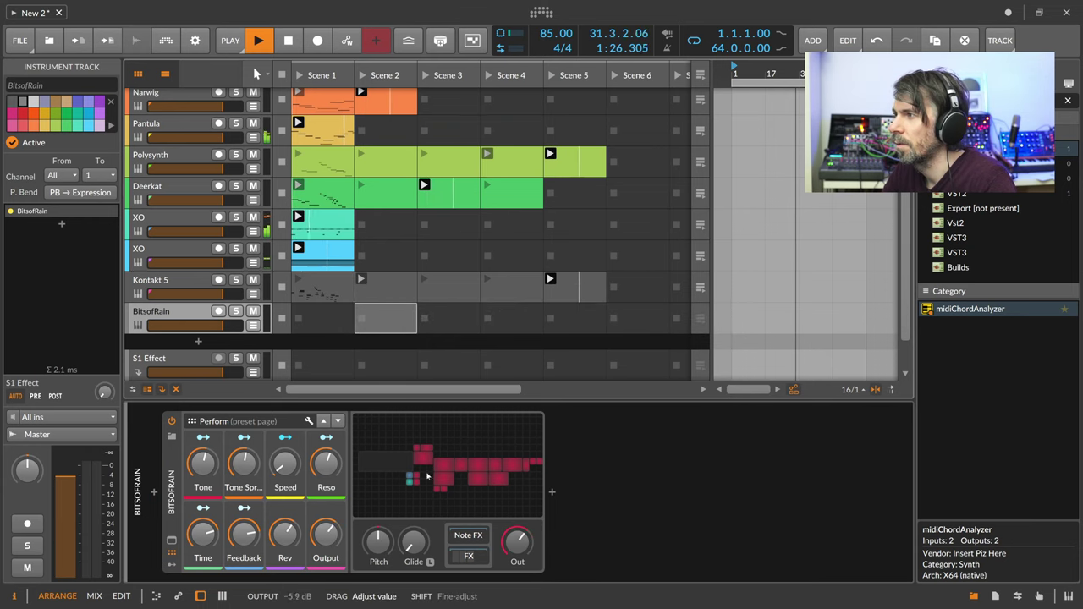
Record a clip in the BitsofRain track's Scene 1 slot and create empty clips in Scenes 2 through 4
click(218, 311)
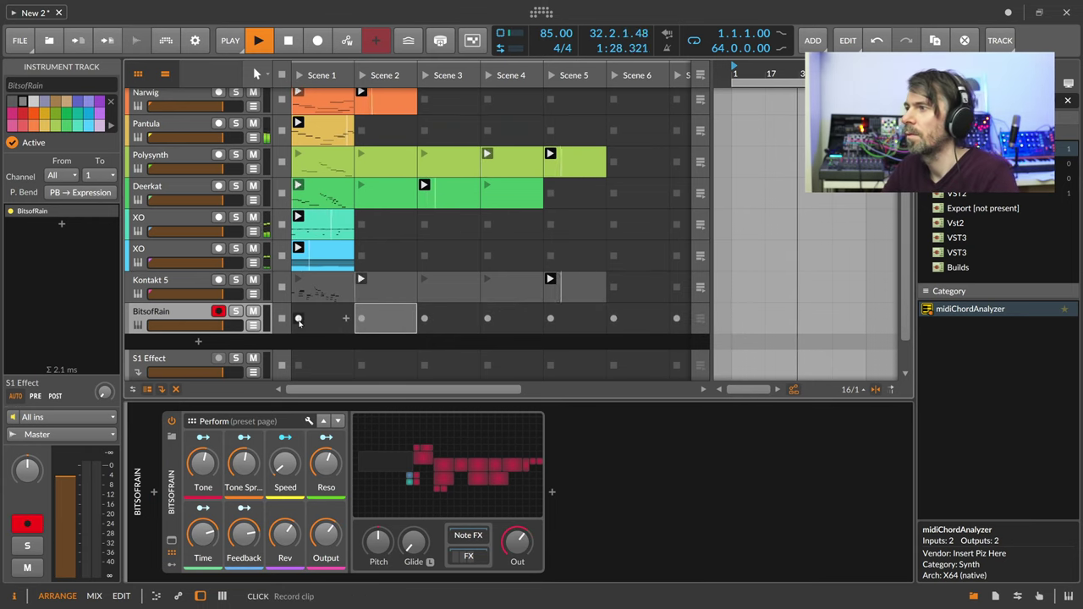
click(298, 320)
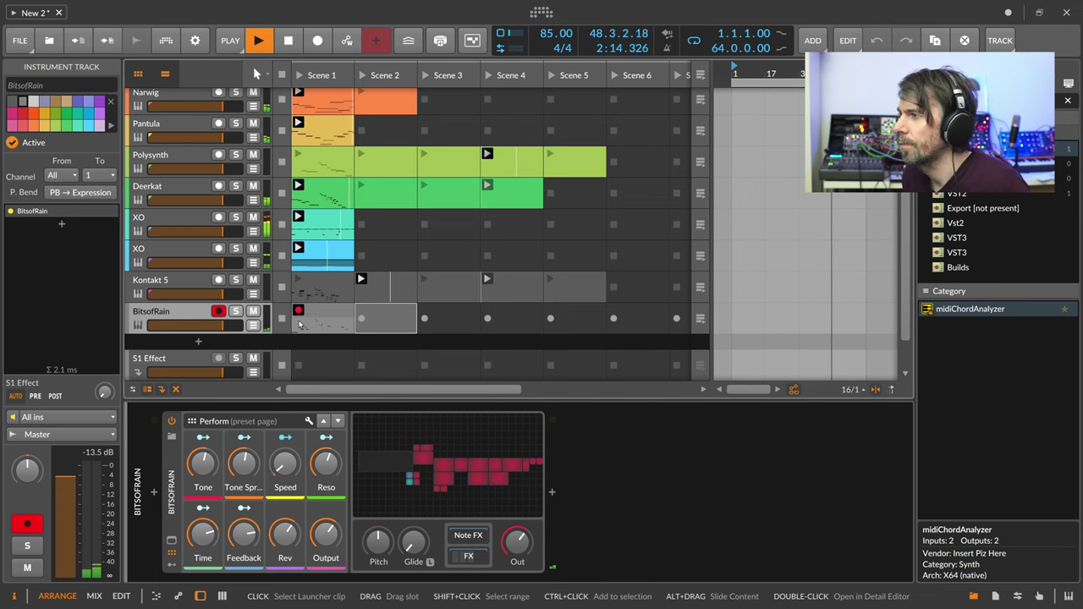
double_click(404, 329)
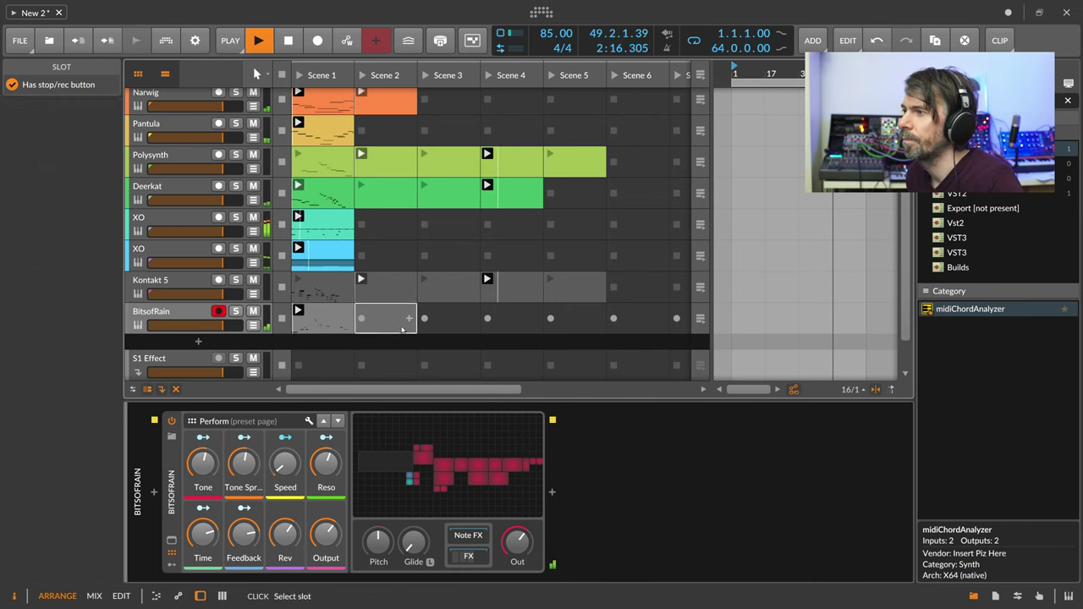
double_click(454, 327)
double_click(511, 318)
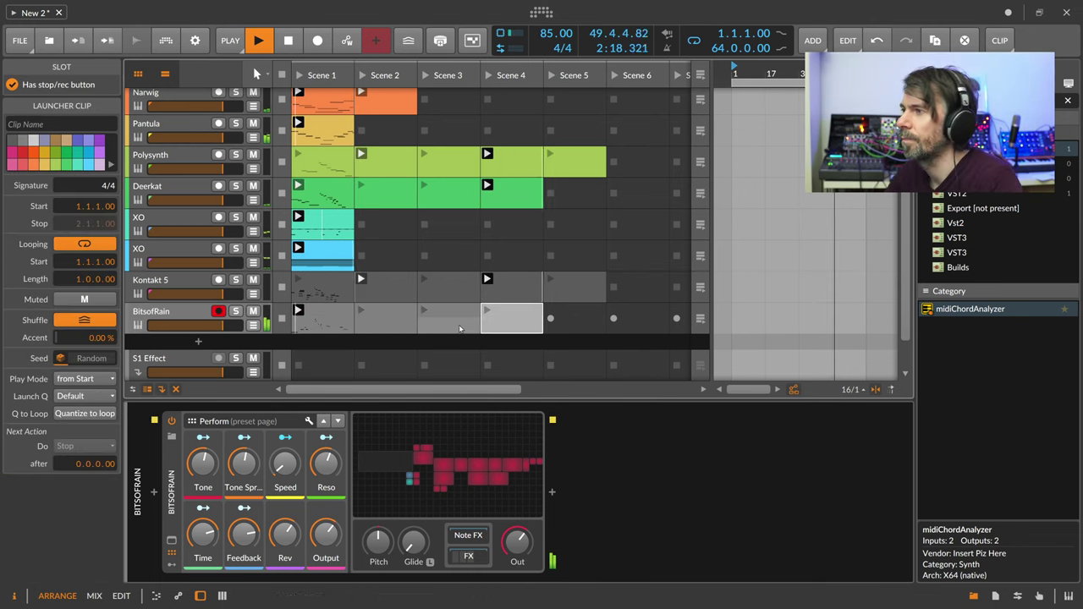
Give all four BitsofRain clips the next action Play Random after 16 bars
shift+click(387, 324)
shift+click(330, 325)
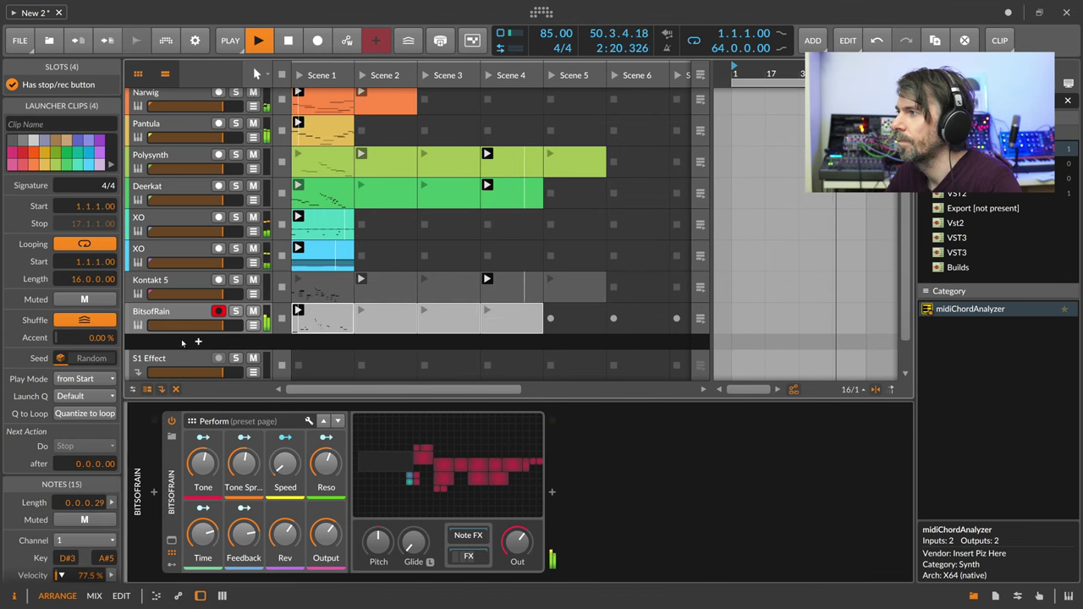
drag(85, 463, 84, 432)
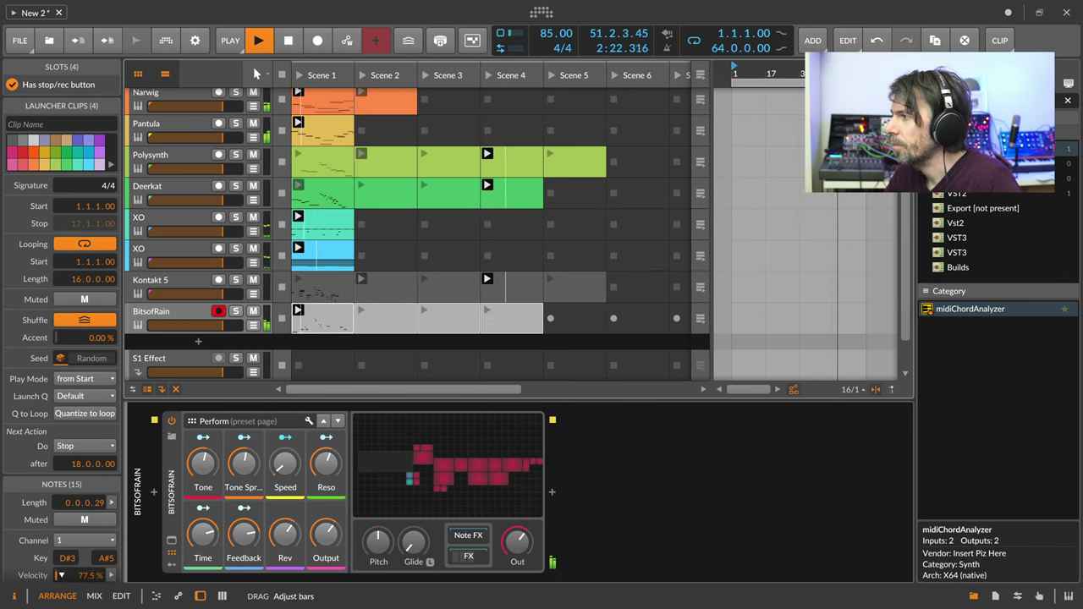
click(85, 446)
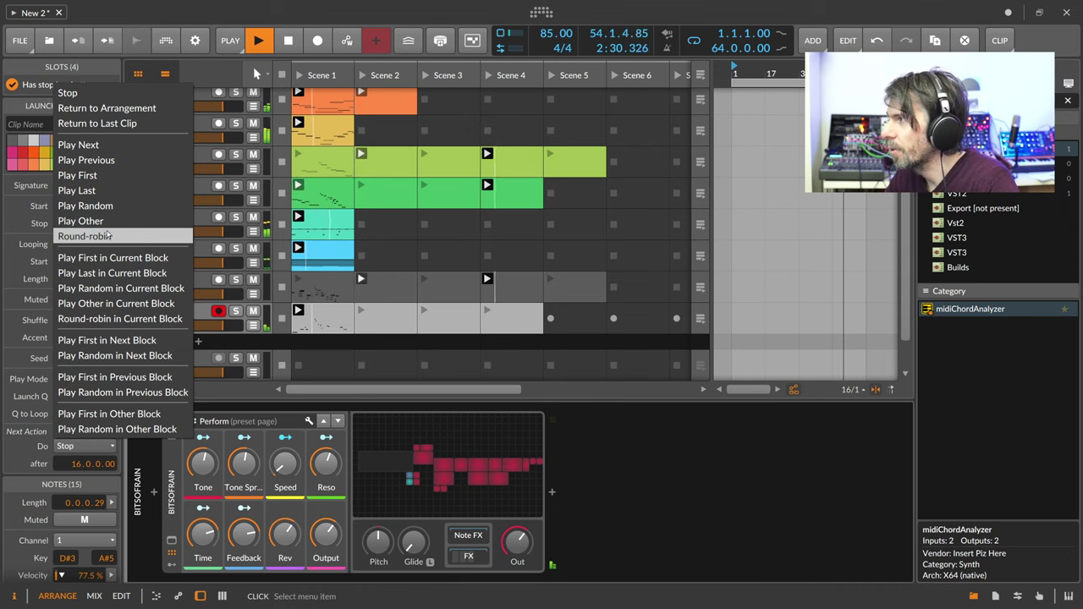
click(106, 206)
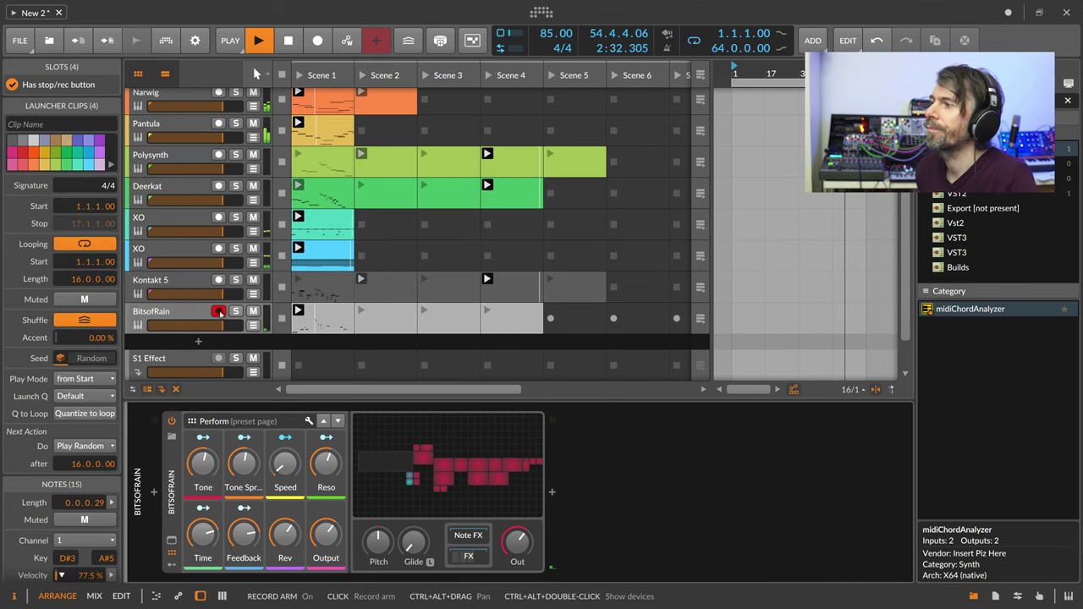
Check the Peak Limiter on the Master track while all parts play
scroll(218, 311, down, 1)
click(190, 363)
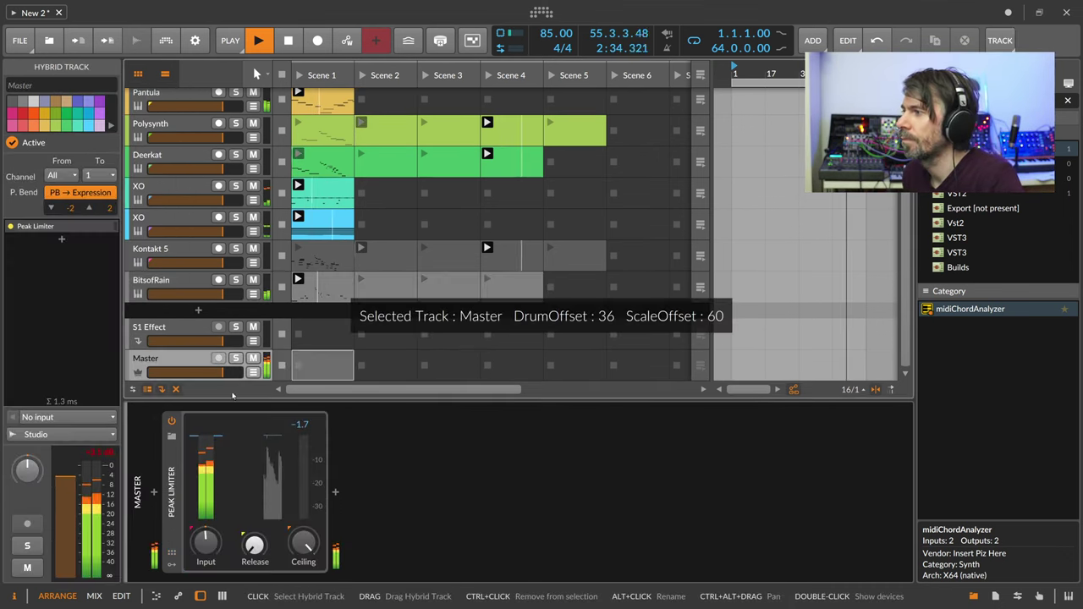
click(178, 503)
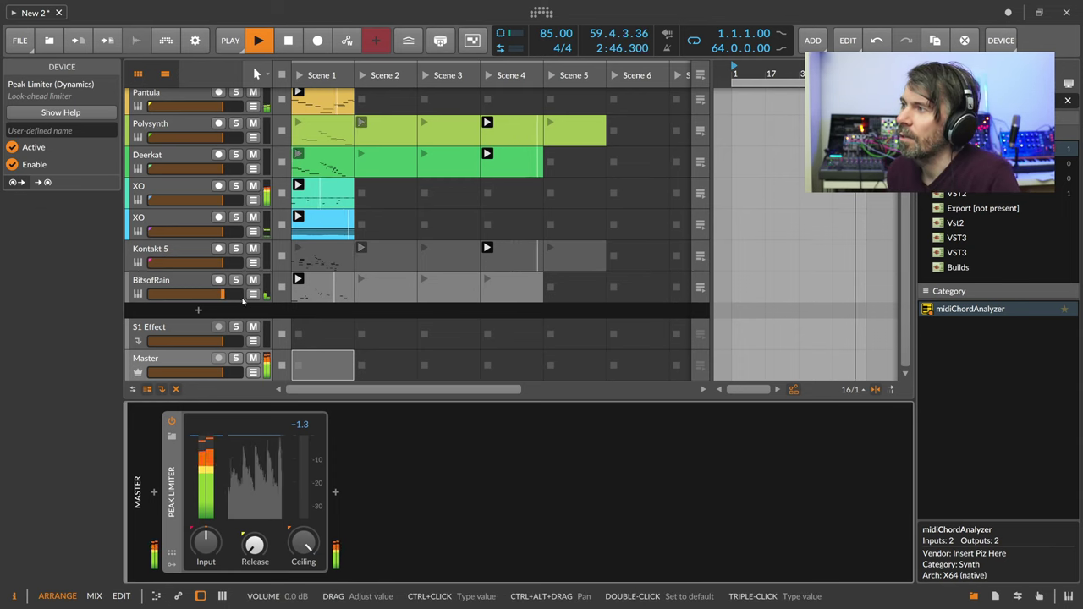
scroll(242, 300, up, 2)
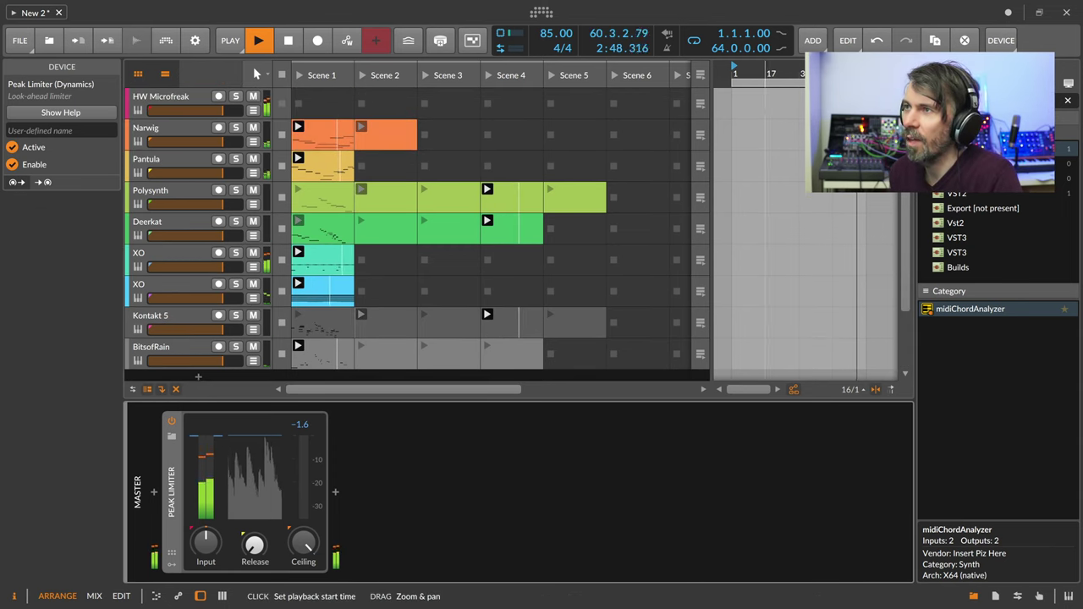
drag(825, 74, 825, 56)
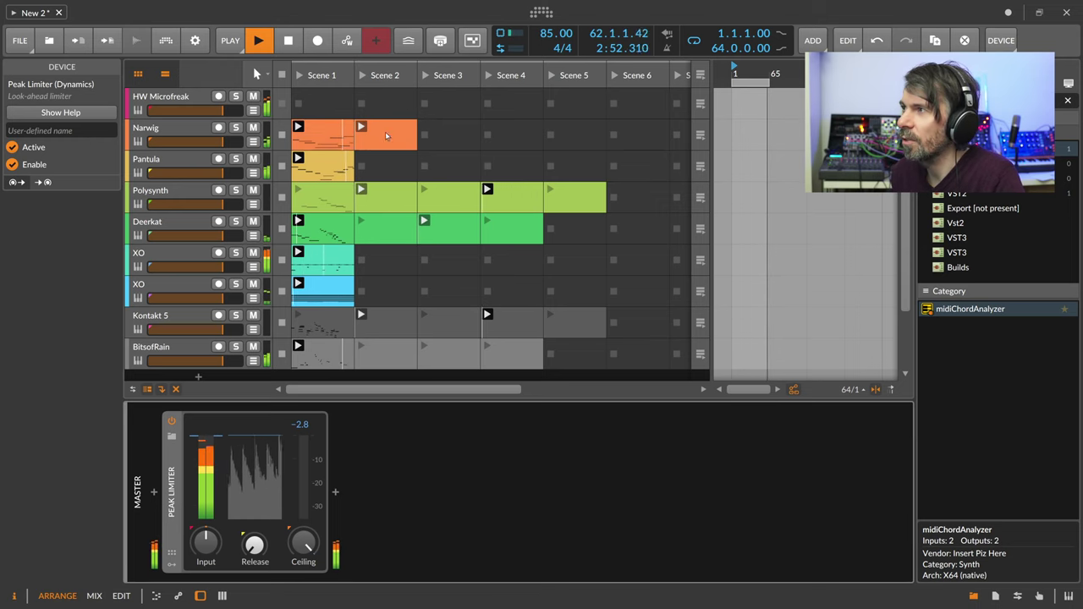
Restart playback from the timeline's beginning and insert Ozone 8 before the Peak Limiter on the Master track
drag(780, 75, 754, 68)
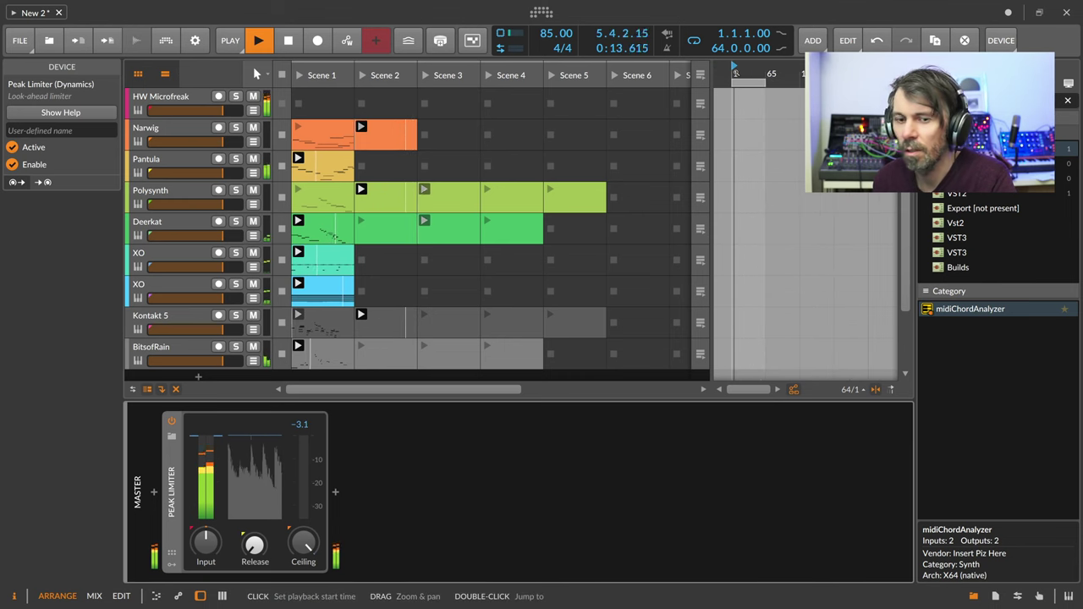
click(177, 359)
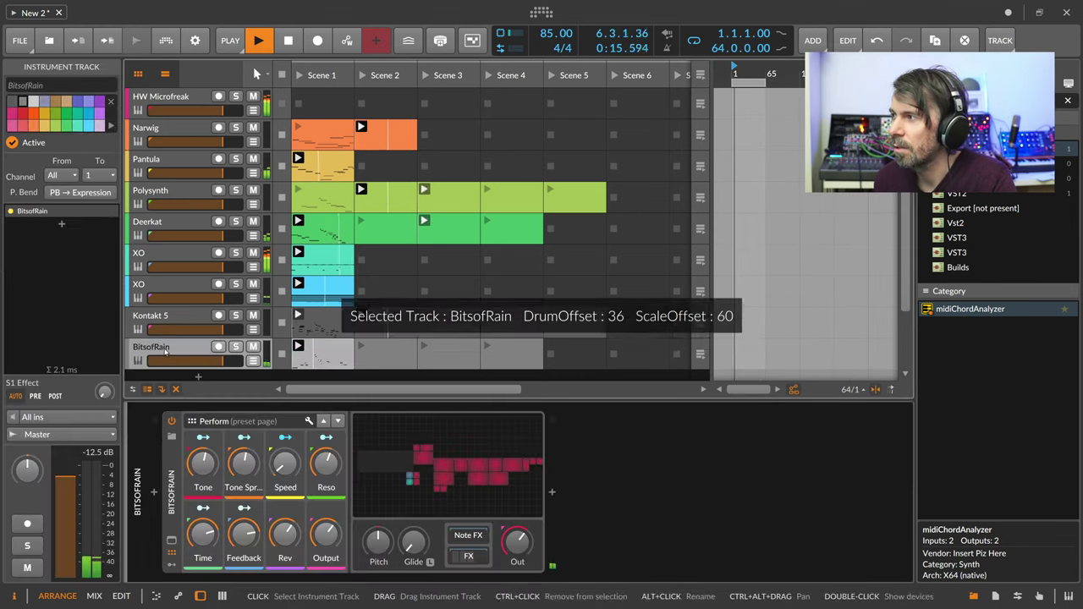
scroll(178, 360, down, 2)
click(178, 359)
click(154, 492)
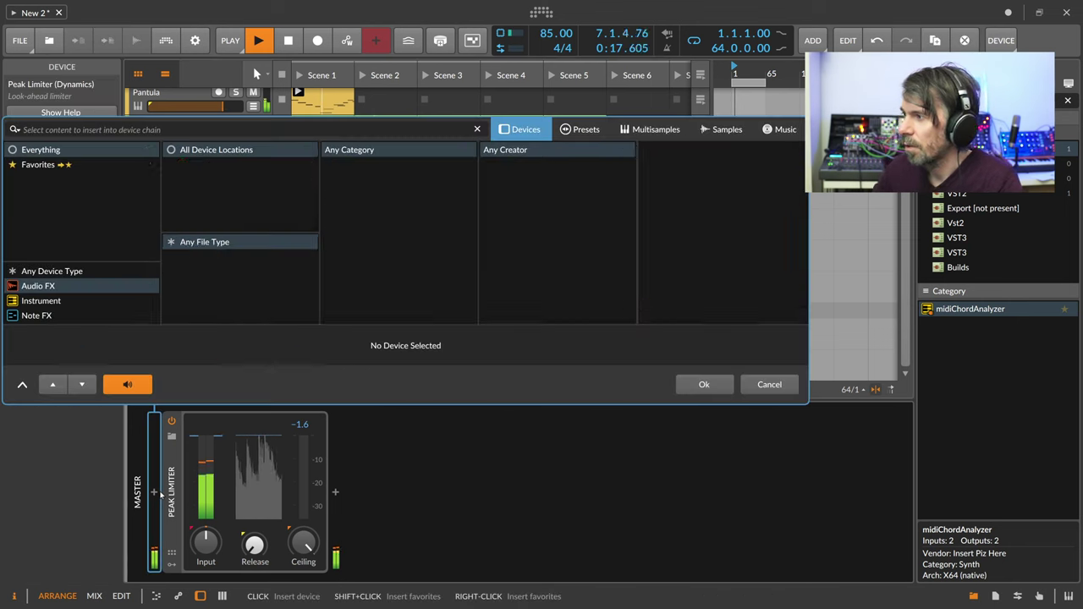
text(oz)
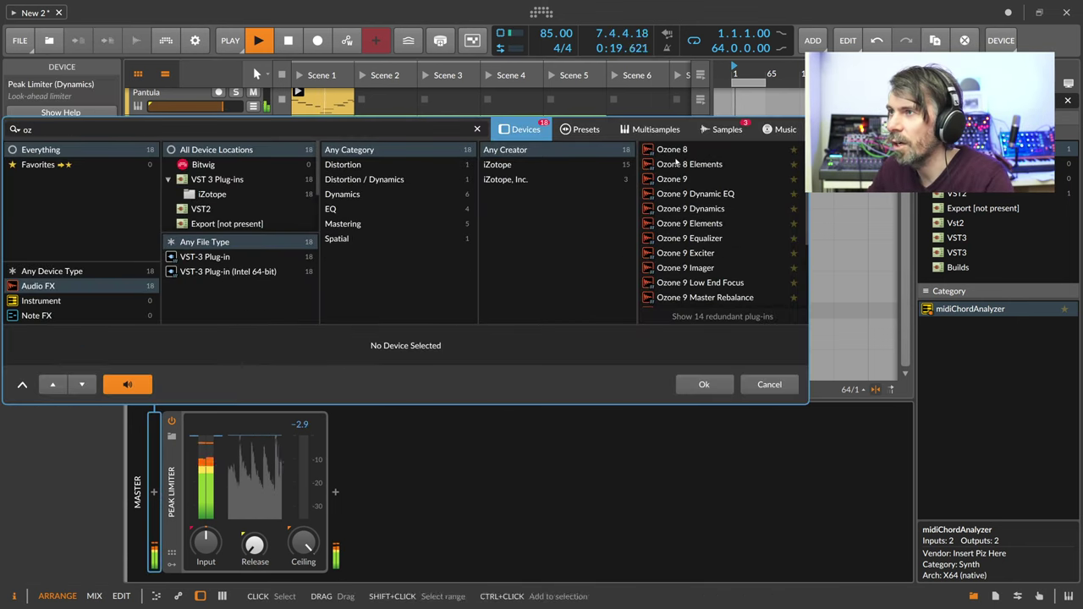
key(Return)
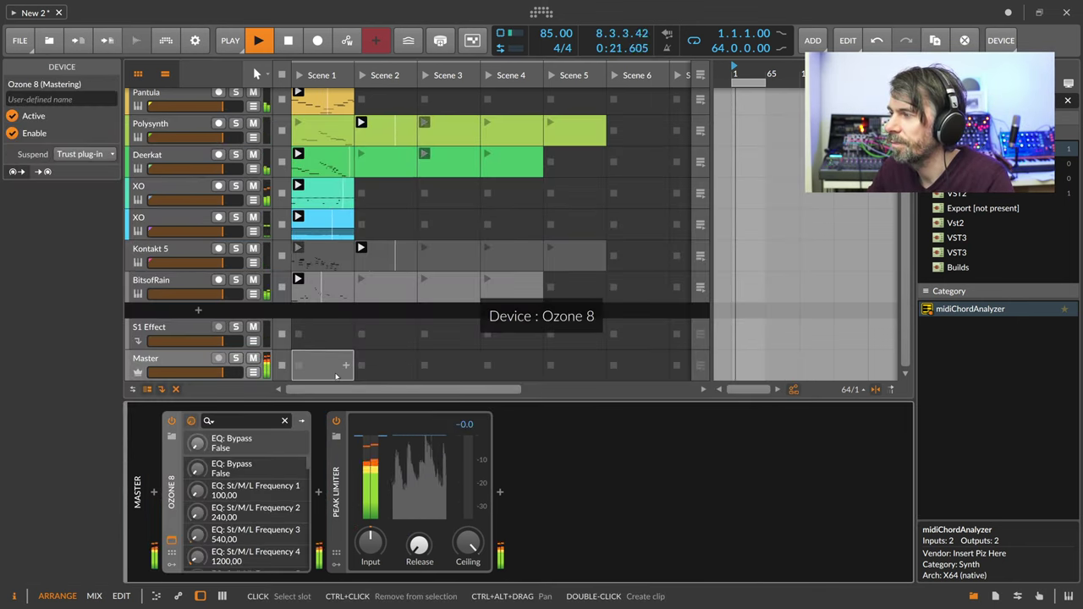
In Ozone 8's equalizer, enable matching, capture the playing mix as source curve, and choose Pink Noise as the target curve
click(172, 538)
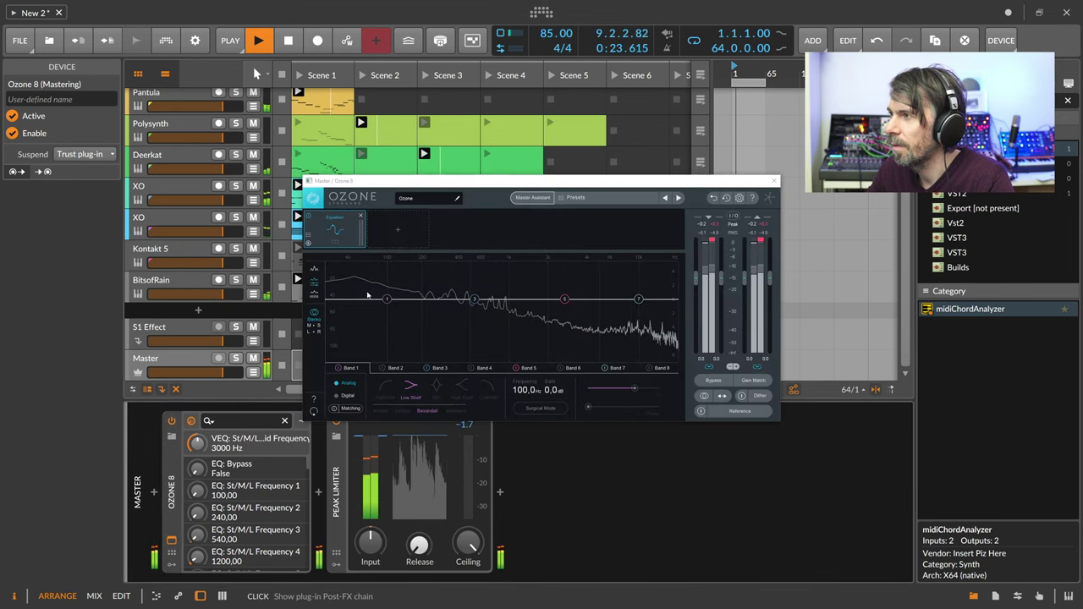
click(393, 409)
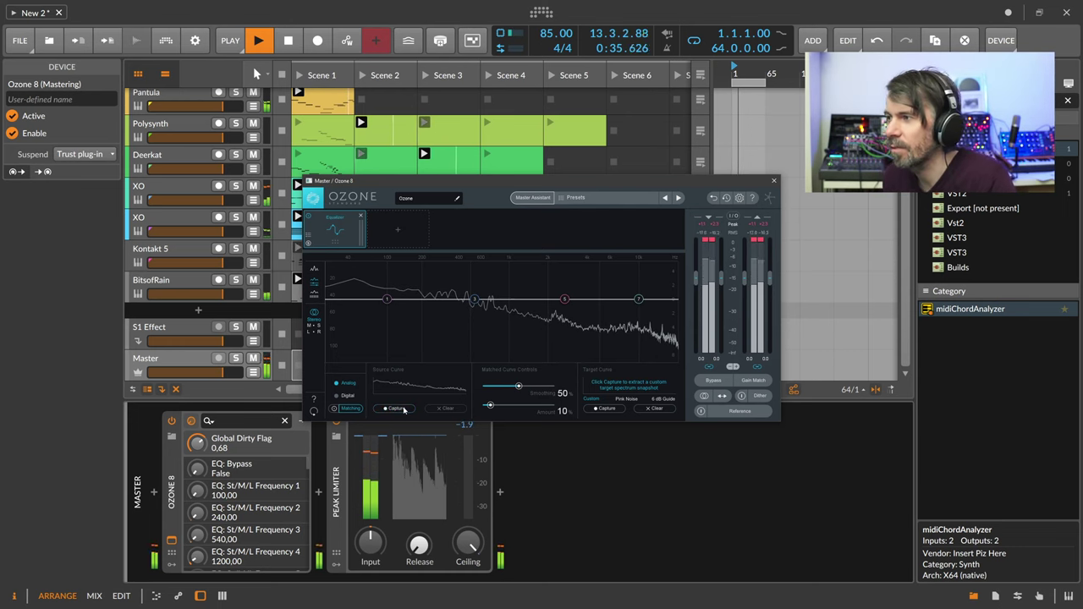
click(405, 409)
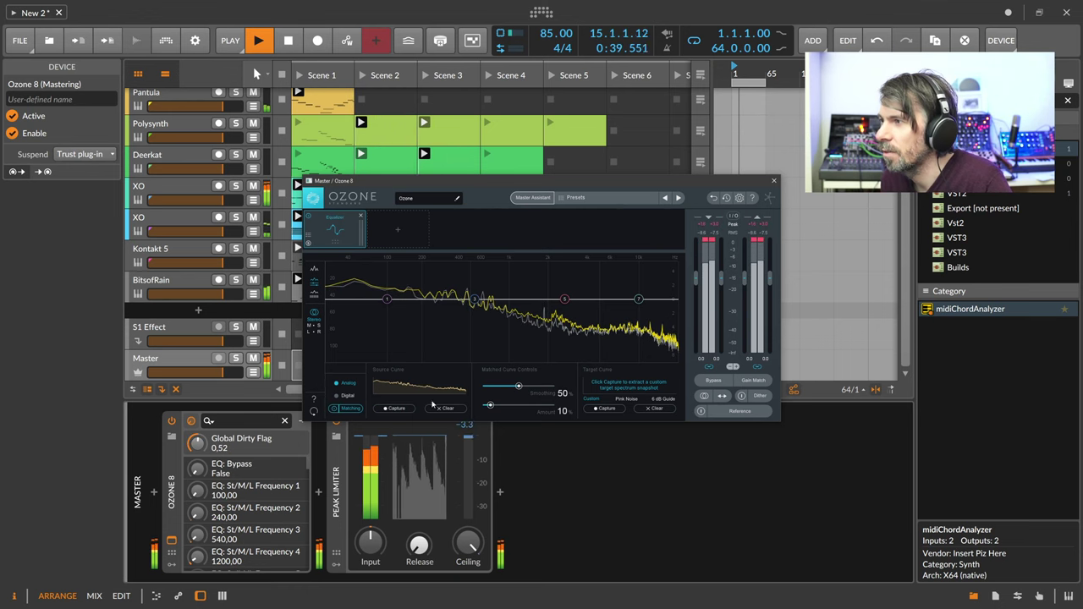
click(626, 399)
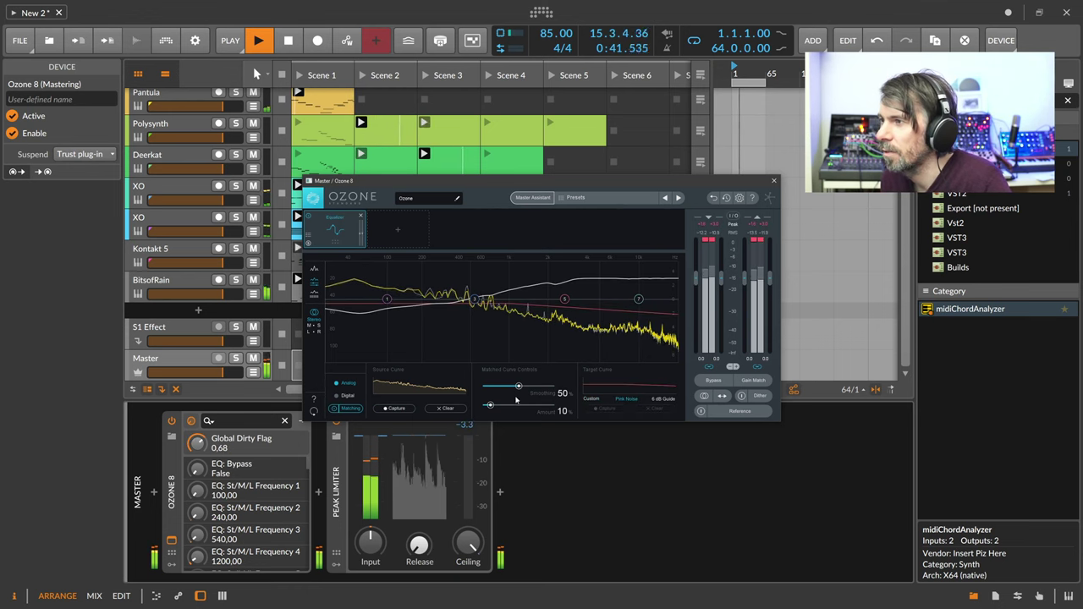
click(774, 181)
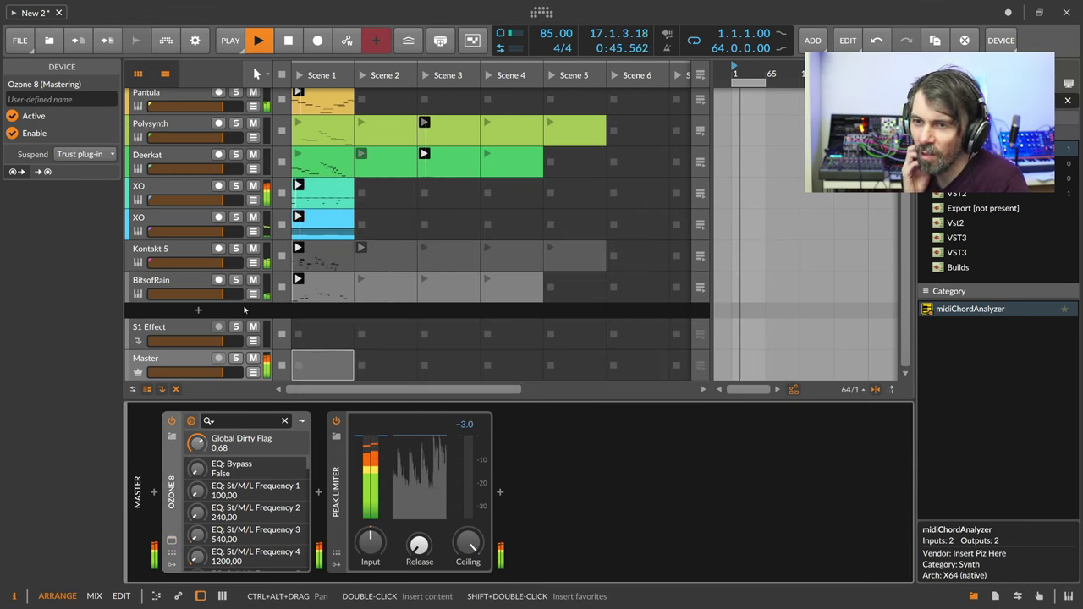
Add a new instrument track below BitsofRain with Bitwig's Polysynth as its device
drag(244, 311, 198, 378)
key(ctrl+t)
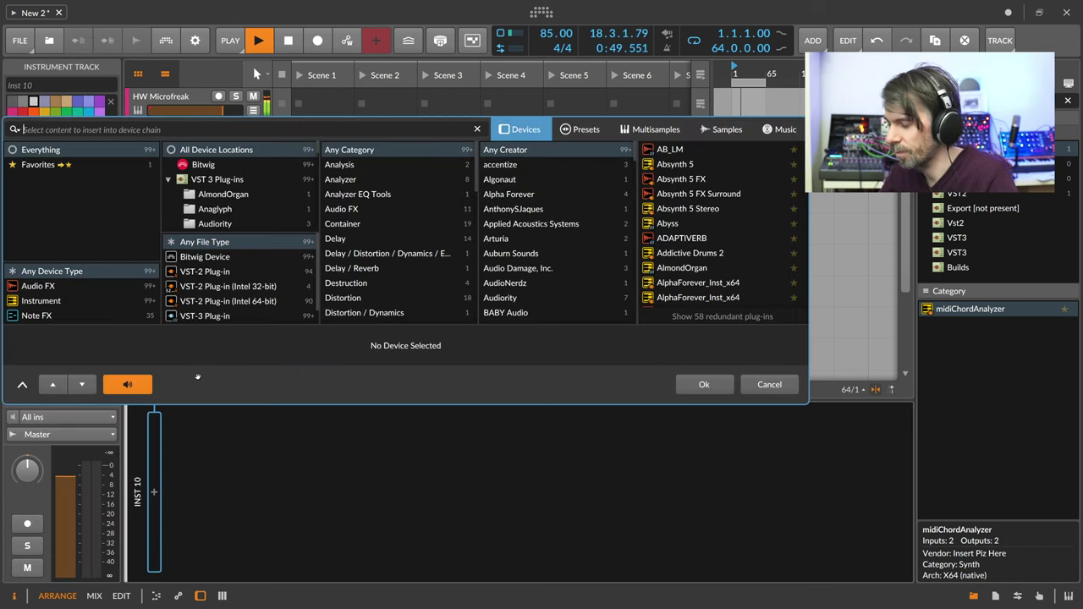
text(poly)
key(Down)
key(Down)
key(Down)
key(Down)
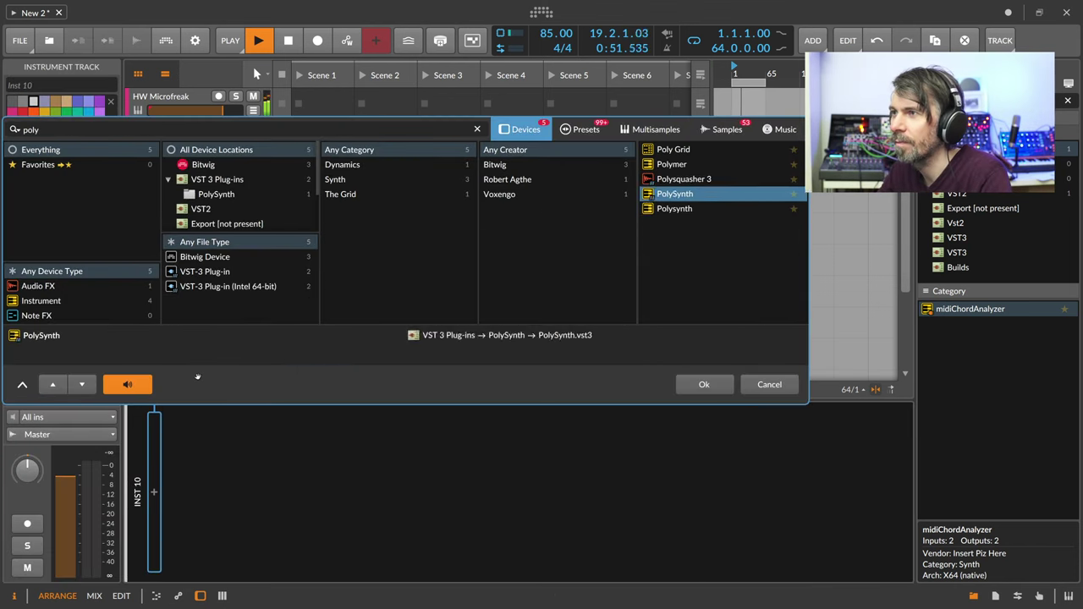
key(Return)
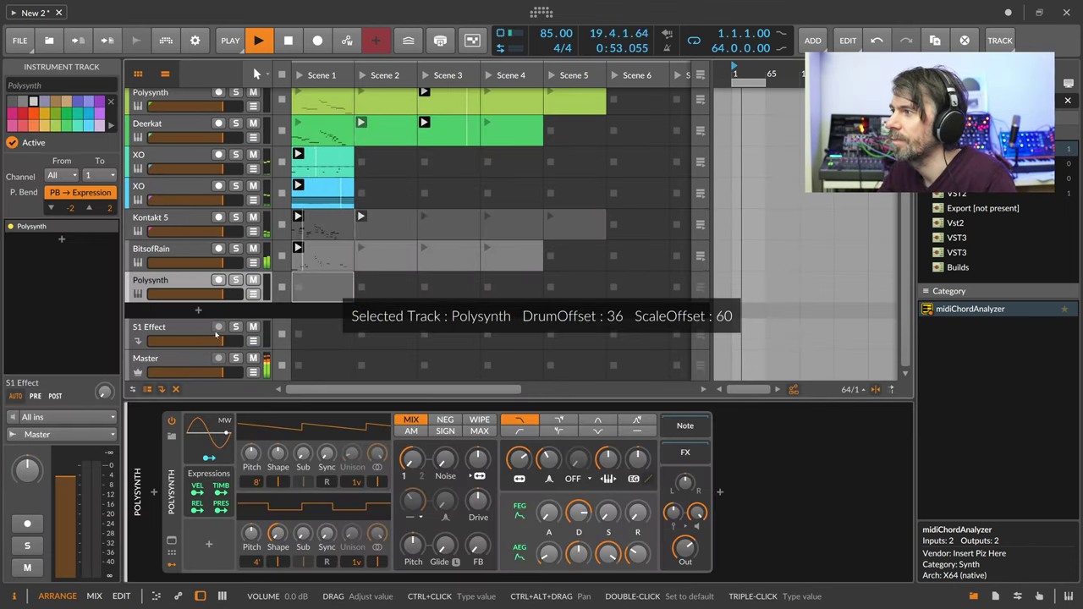
Arm the new Polysynth track, give oscillator 1 two unison voices, and select the 4-pole low-pass filter
click(219, 280)
drag(359, 481, 352, 444)
click(558, 423)
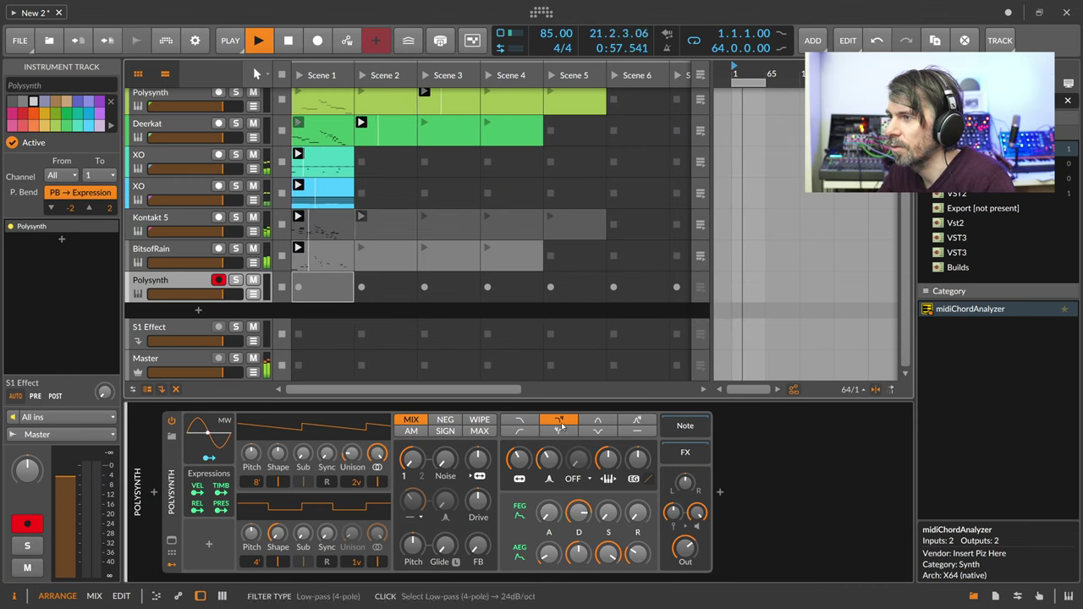
Add a Tool device after Polysynth with its stereo width at 0%
click(720, 496)
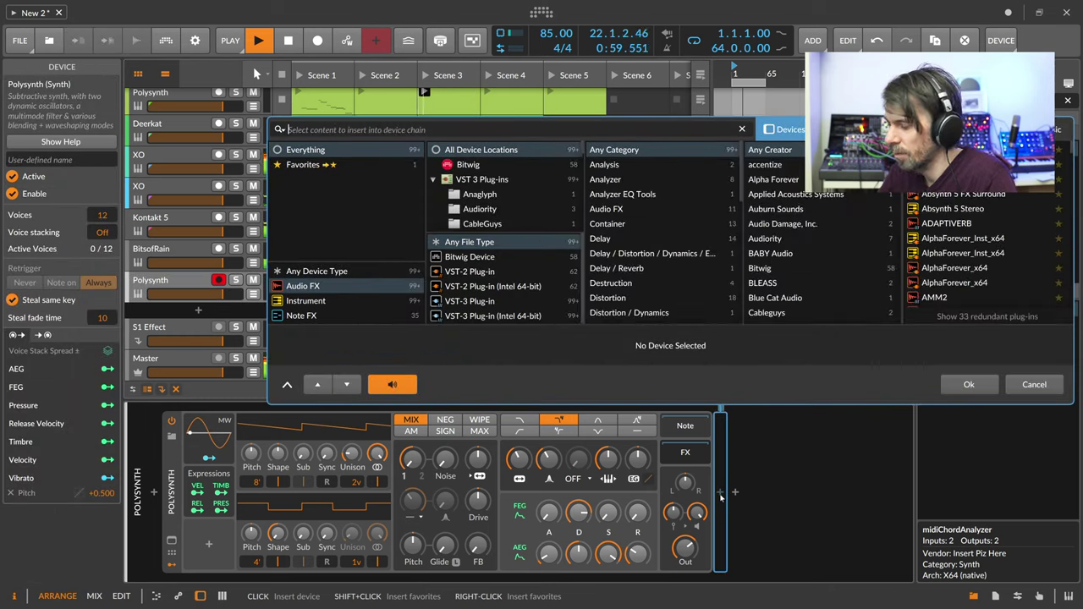
text(too)
key(Return)
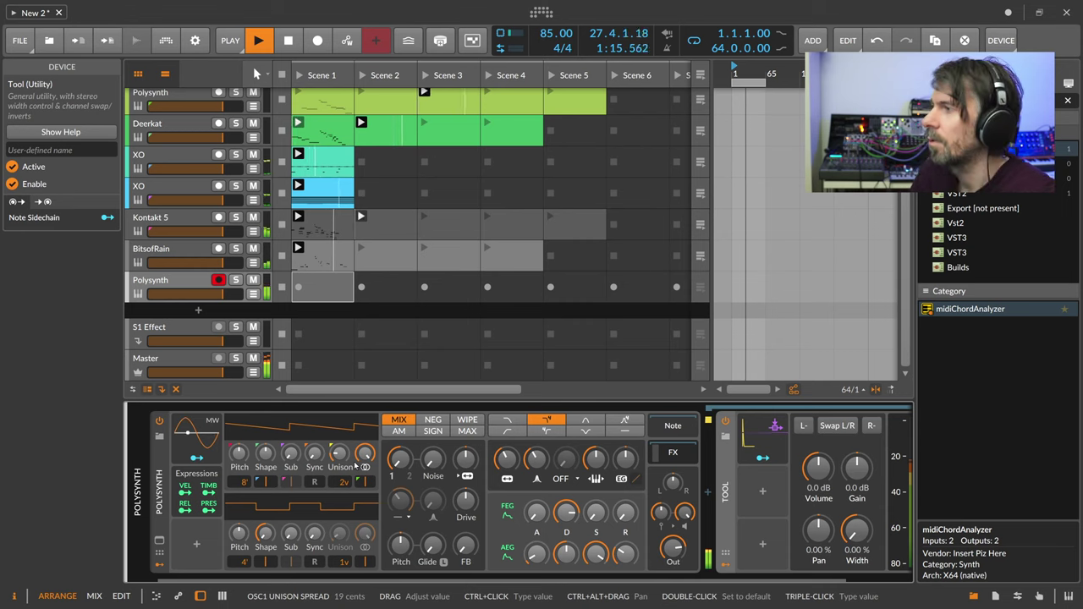
Record a six-bar clip in the new Polysynth track's Scene 1 slot and open its notes in the editor
click(300, 288)
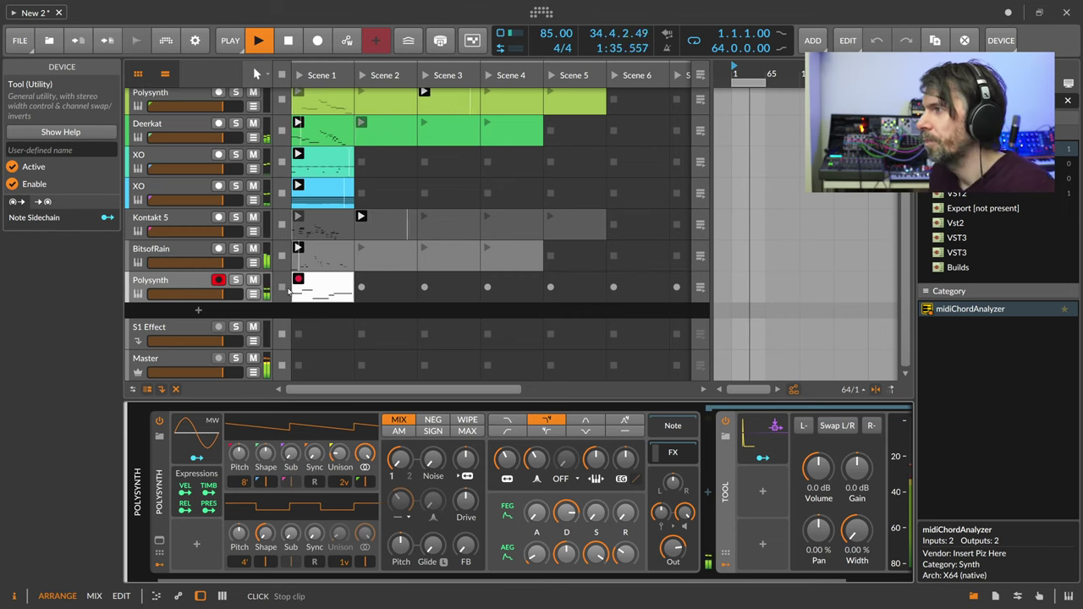
click(288, 289)
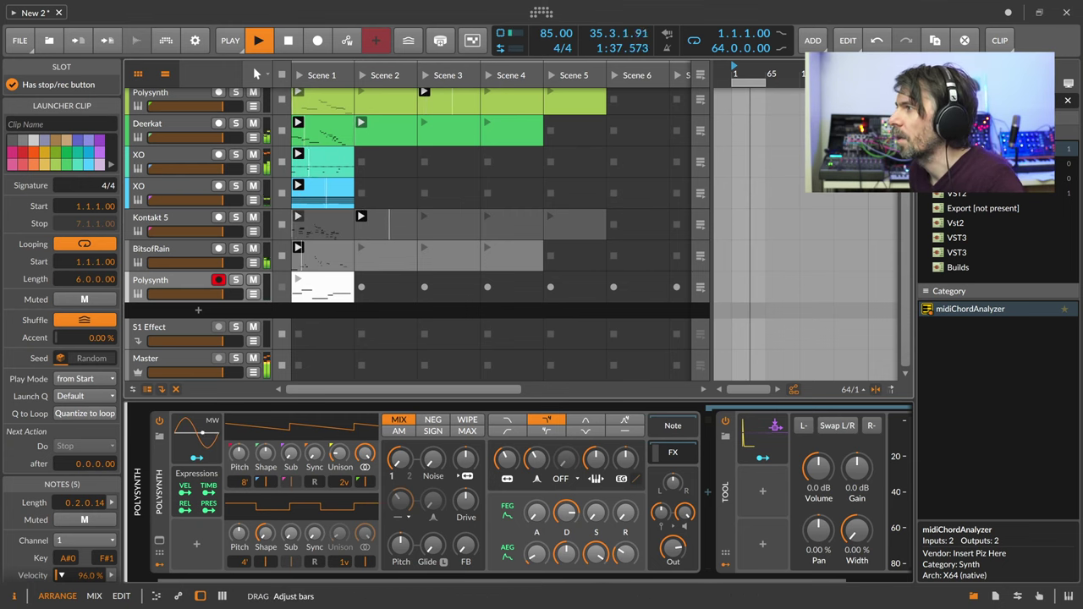
double_click(316, 293)
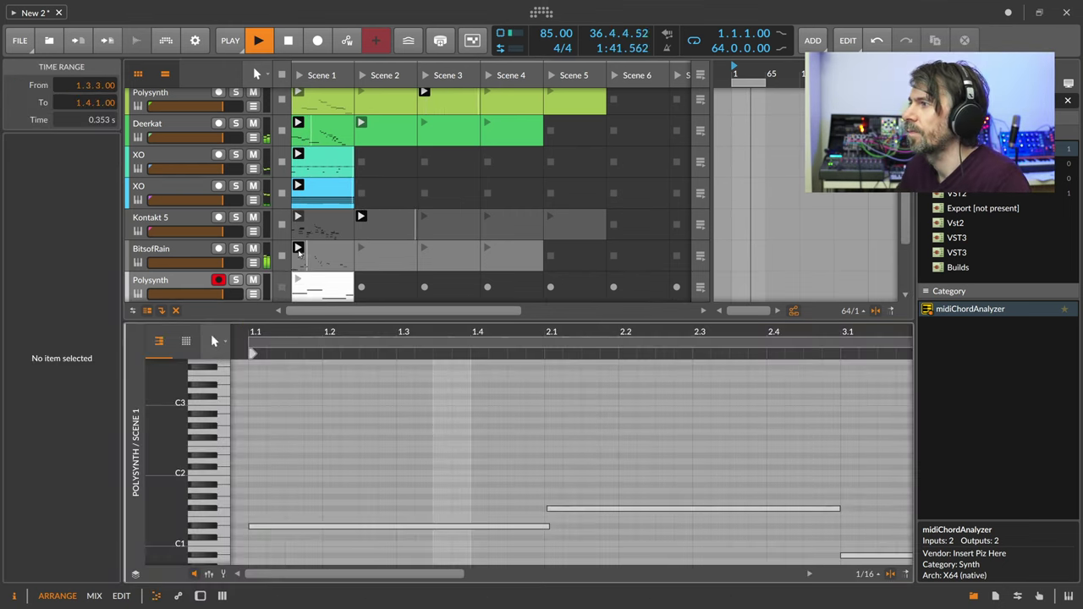
Raise the Drive on the new track's Polysynth and fine-tune its filter cutoff
key(d)
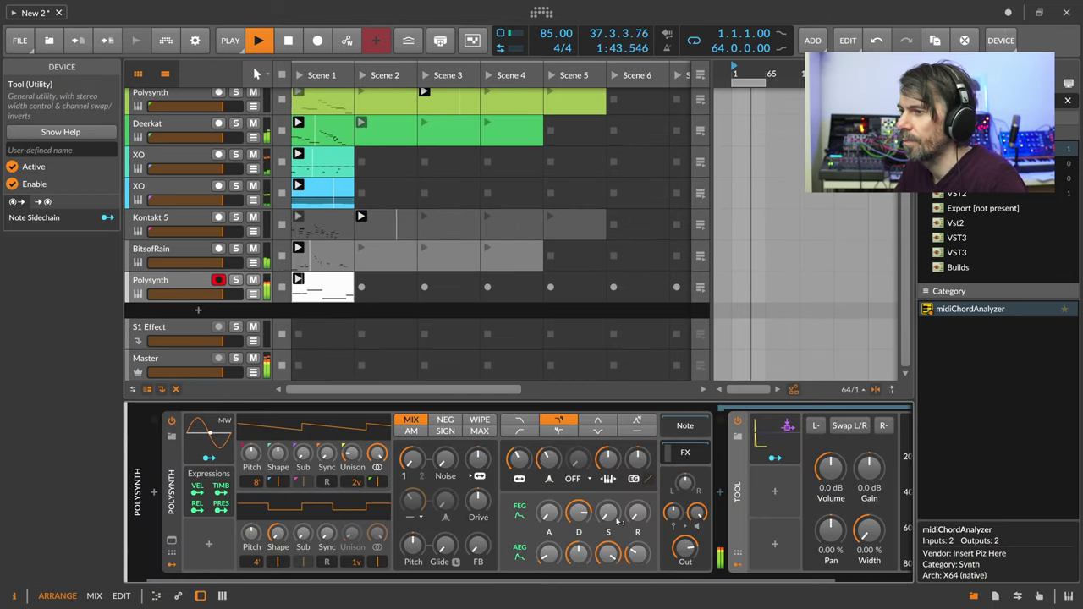
drag(478, 501, 478, 499)
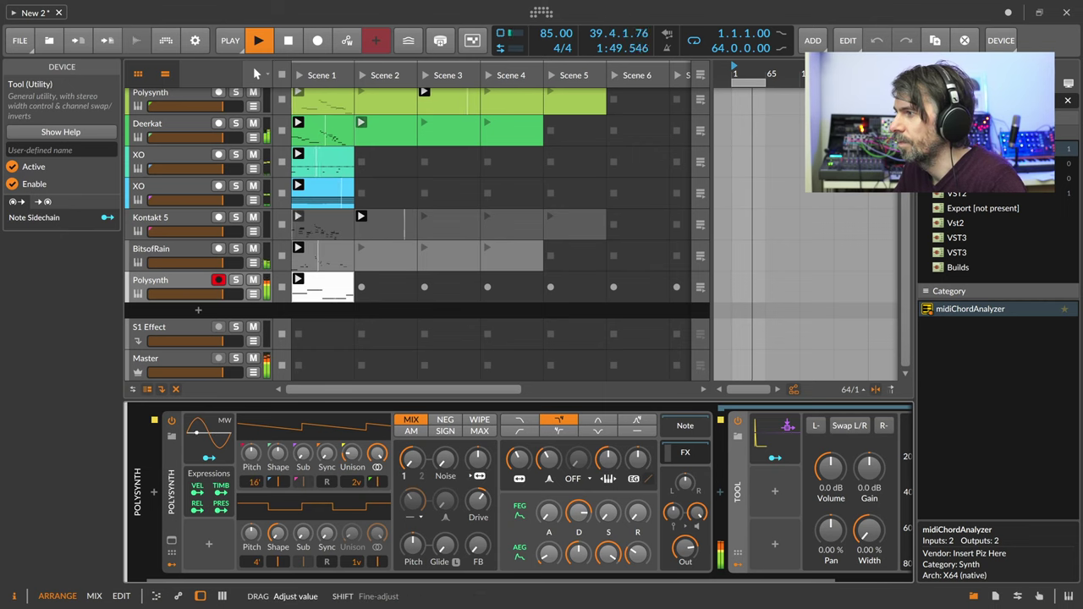
mouse_move(519, 458)
mouse_down()
mouse_move(519, 447)
mouse_move(518, 462)
mouse_up()
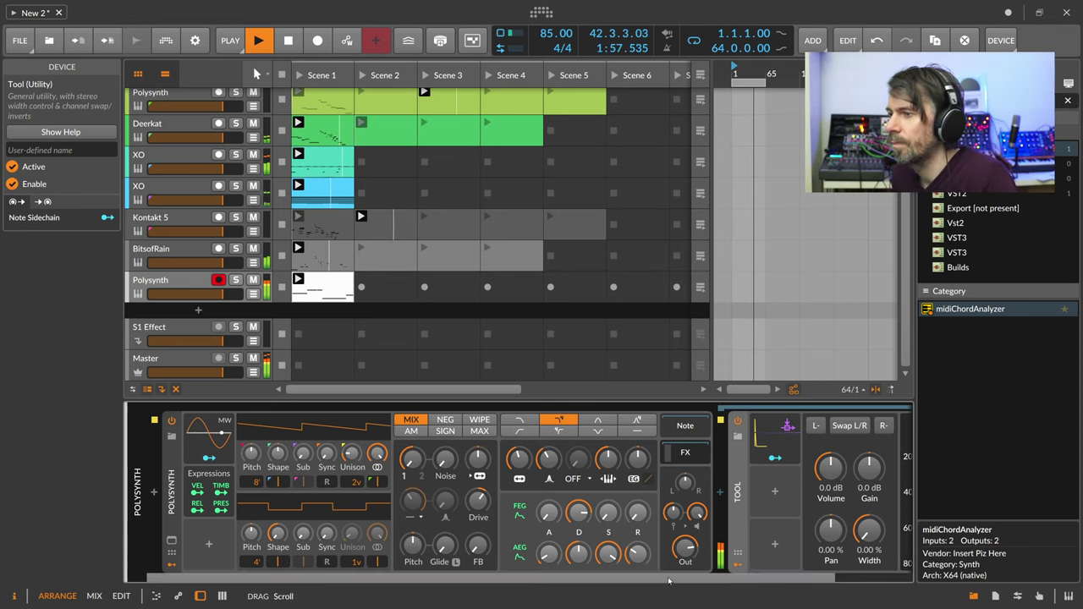
Add a Peak Limiter after the Tool device on the new Polysynth track and raise its input gain
scroll(840, 507, right, 3)
click(867, 494)
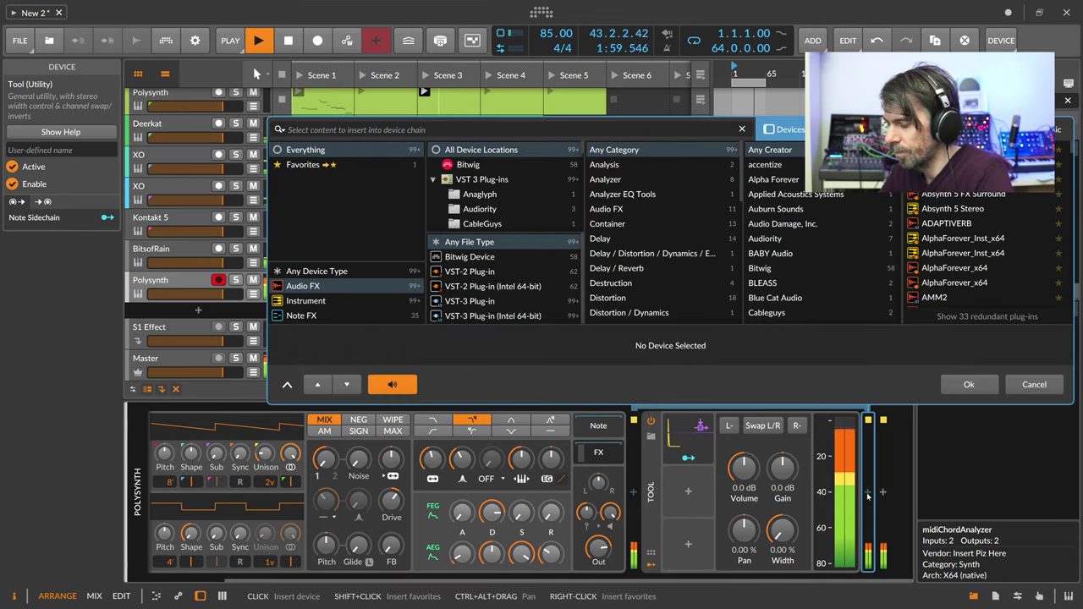
text(peak)
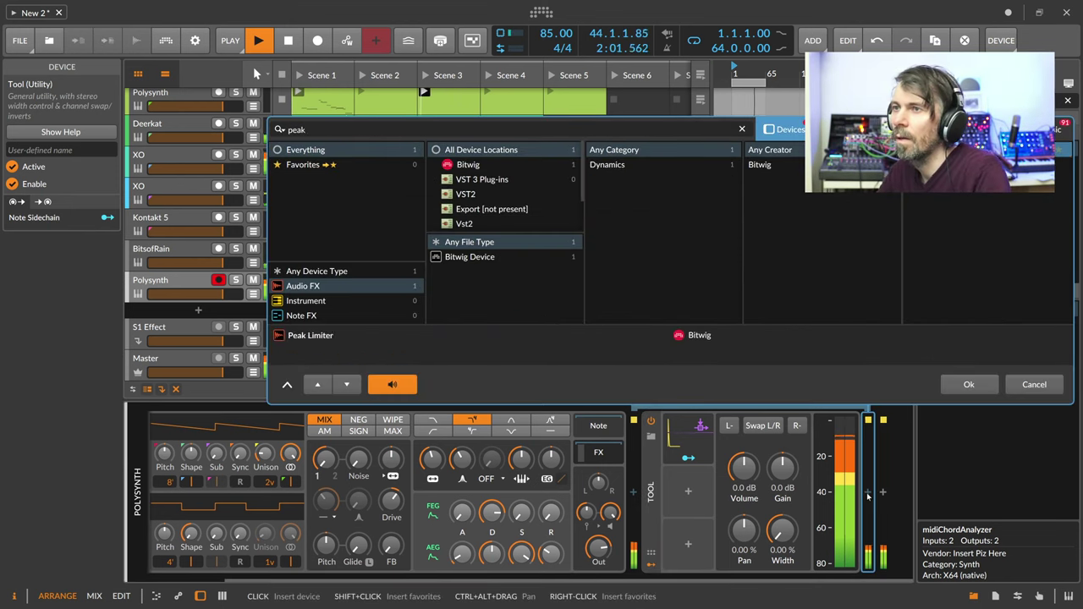
key(Return)
drag(660, 581, 794, 580)
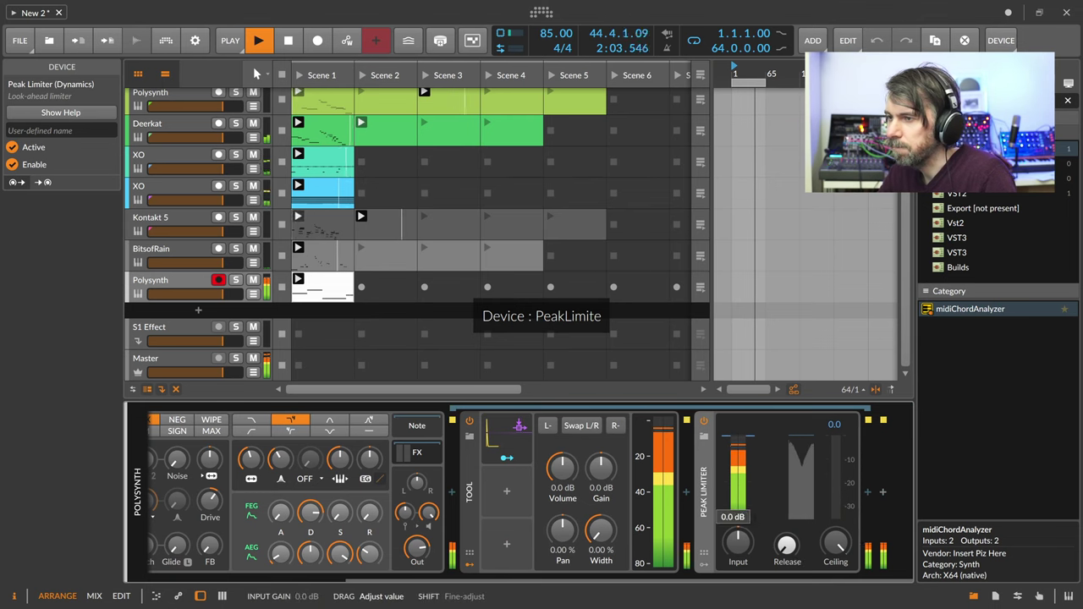
drag(738, 543, 737, 528)
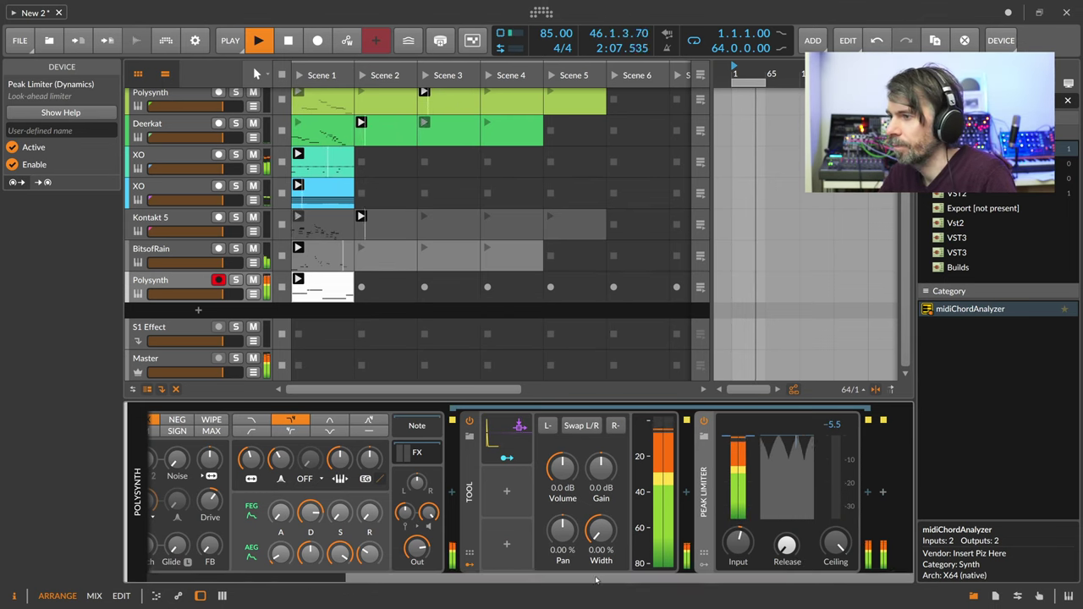
Set oscillator 1's unison spread to 13 cents and fine-tune the Peak Limiter's input gain and Polysynth's filter cutoff
scroll(364, 460, left, 3)
drag(364, 460, 364, 467)
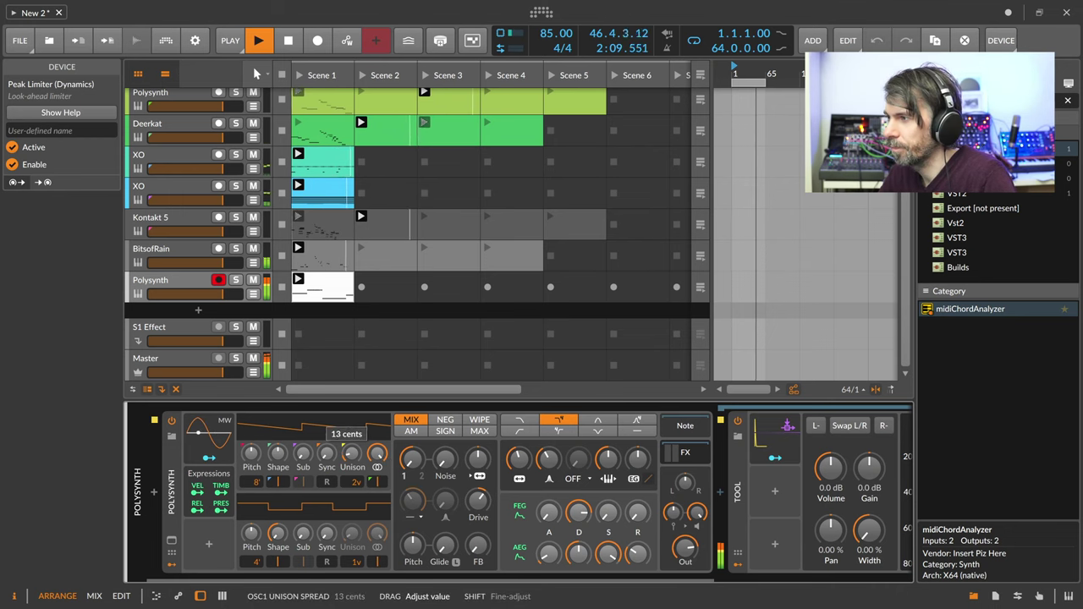
scroll(592, 491, right, 3)
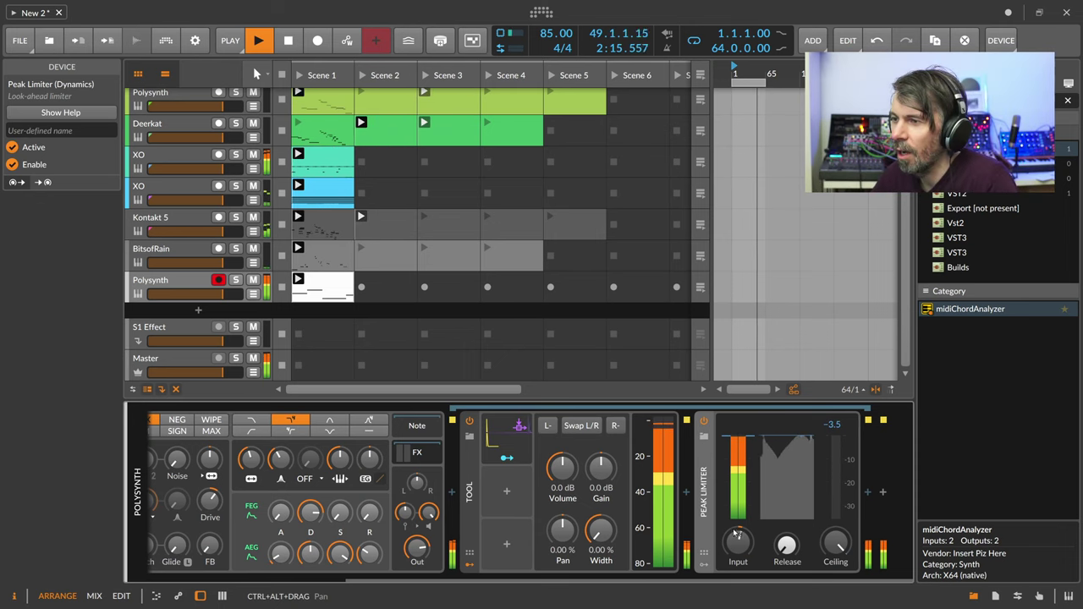
drag(736, 535, 737, 536)
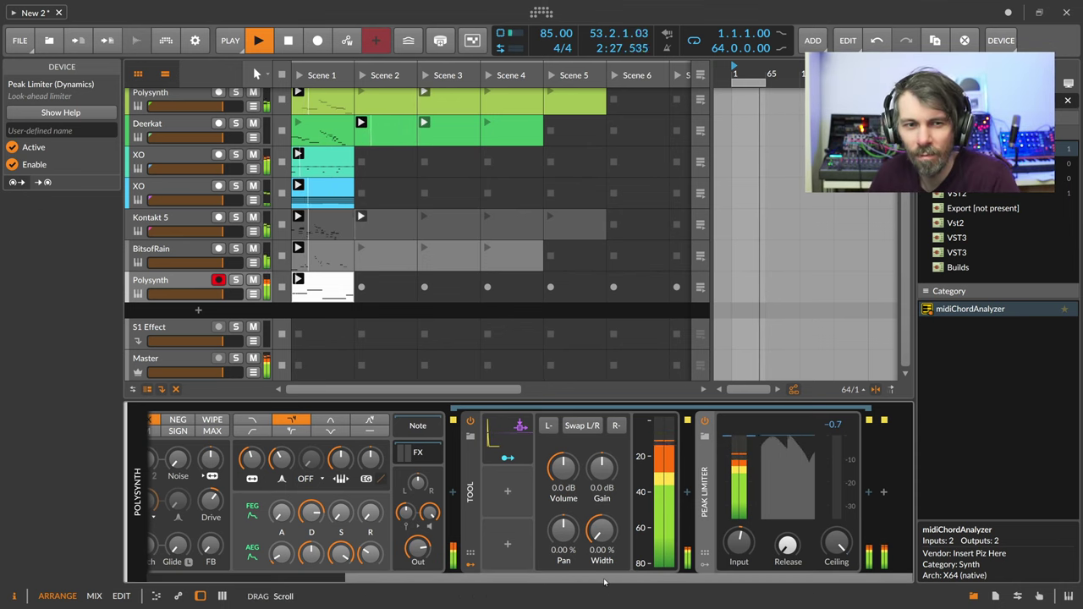
drag(604, 582, 411, 583)
drag(524, 462, 524, 463)
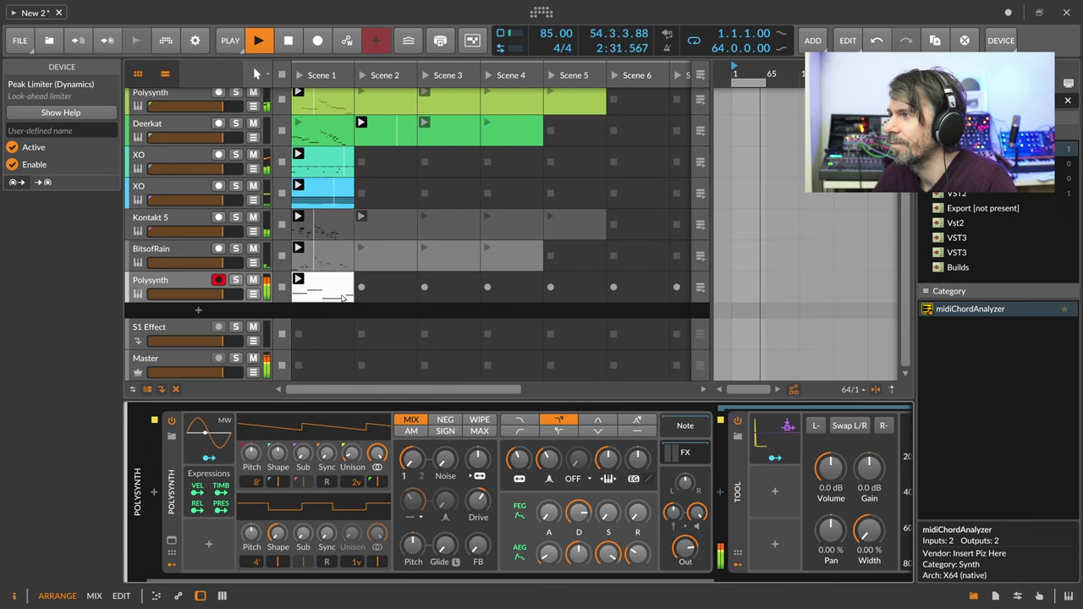
Check the recorded notes in the new Polysynth track's Scene 1 clip and return to its device chain
key(e)
drag(505, 337, 482, 389)
scroll(495, 418, down, 4)
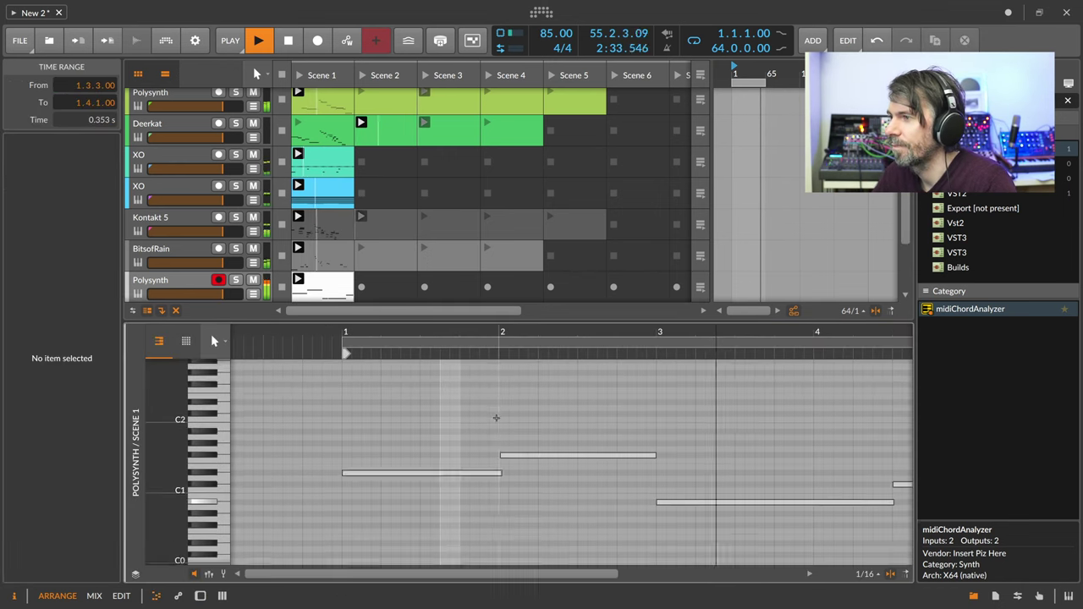
key(ctrl+a)
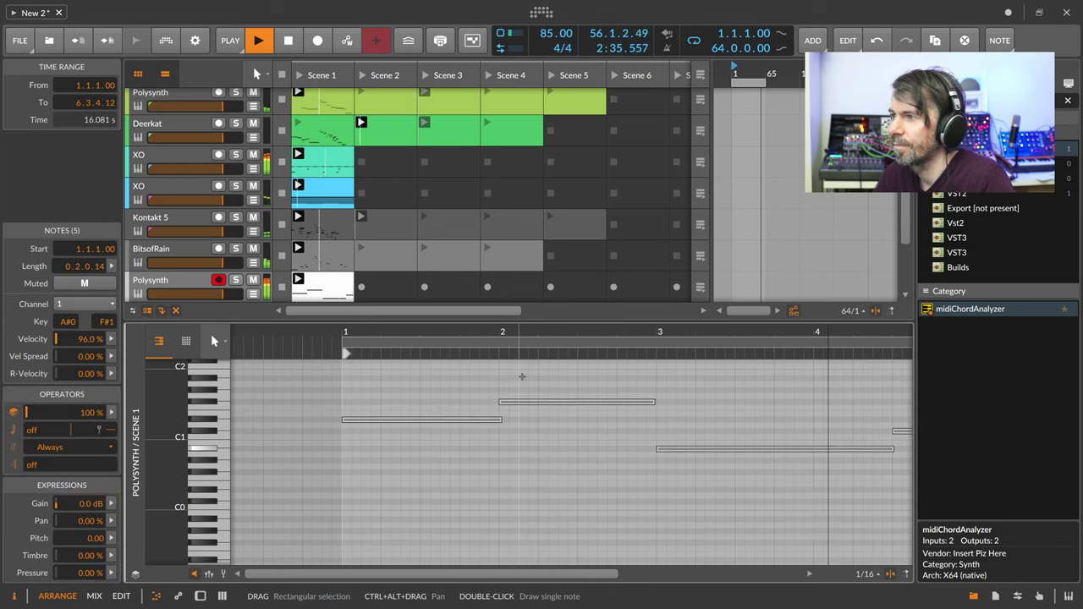
scroll(253, 237, down, 2)
click(196, 206)
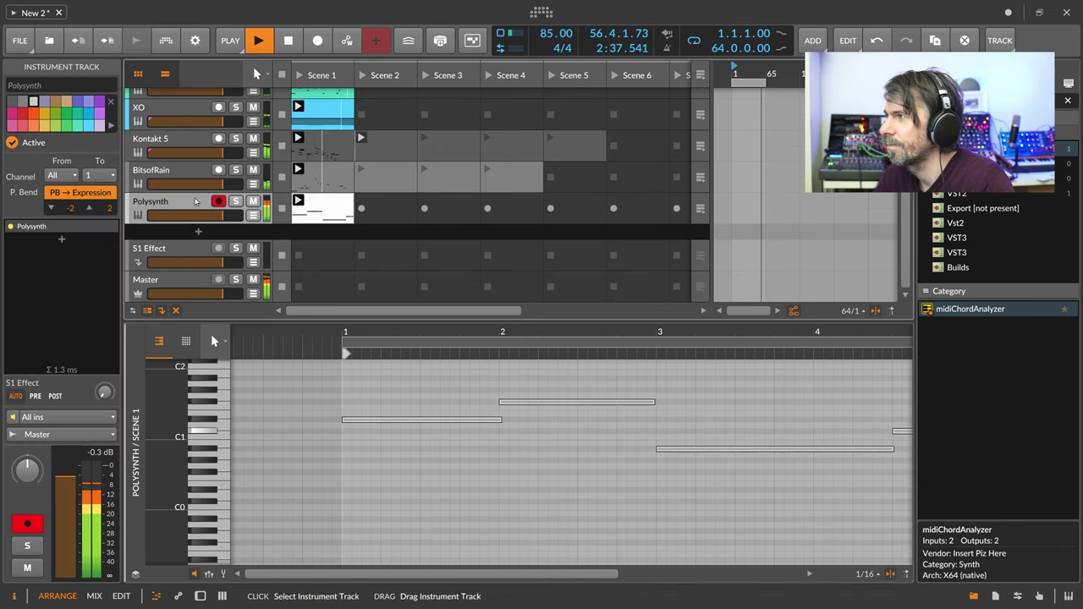
key(d)
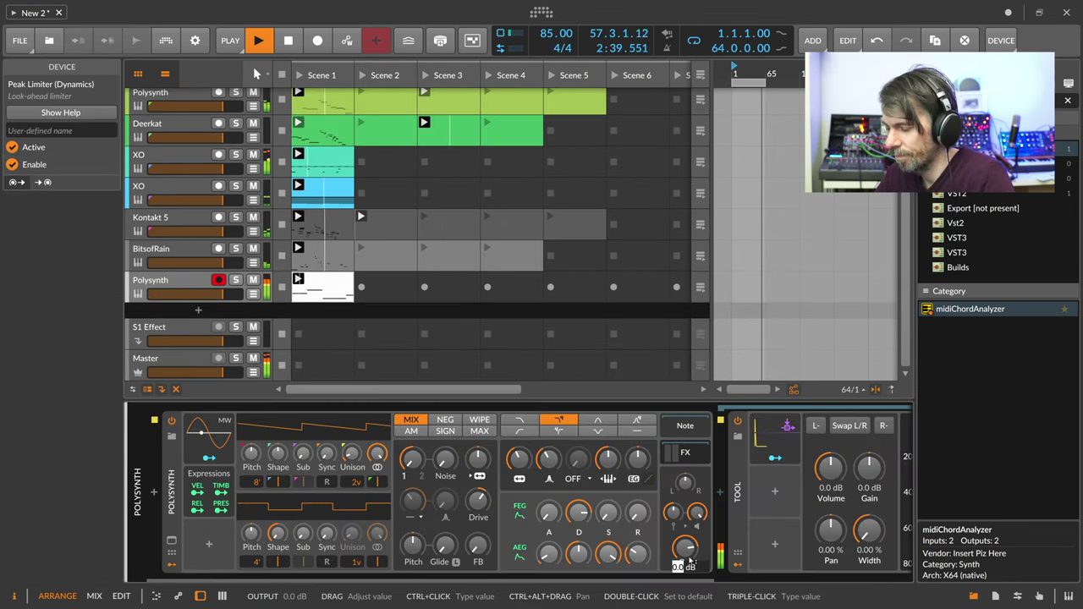
scroll(690, 560, down, 3)
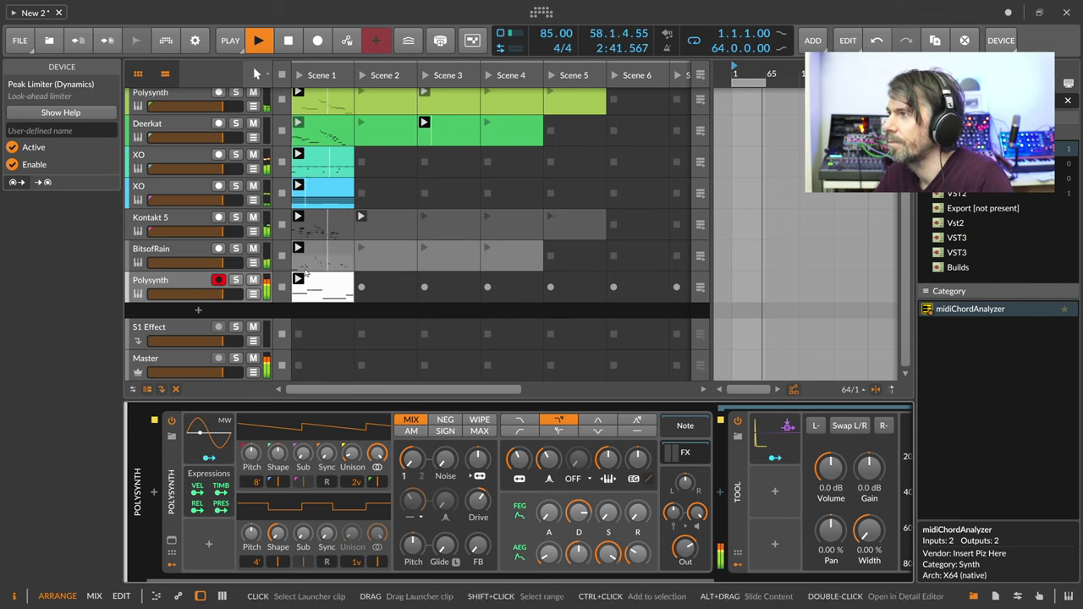
Disarm recording on the new Polysynth track
click(219, 280)
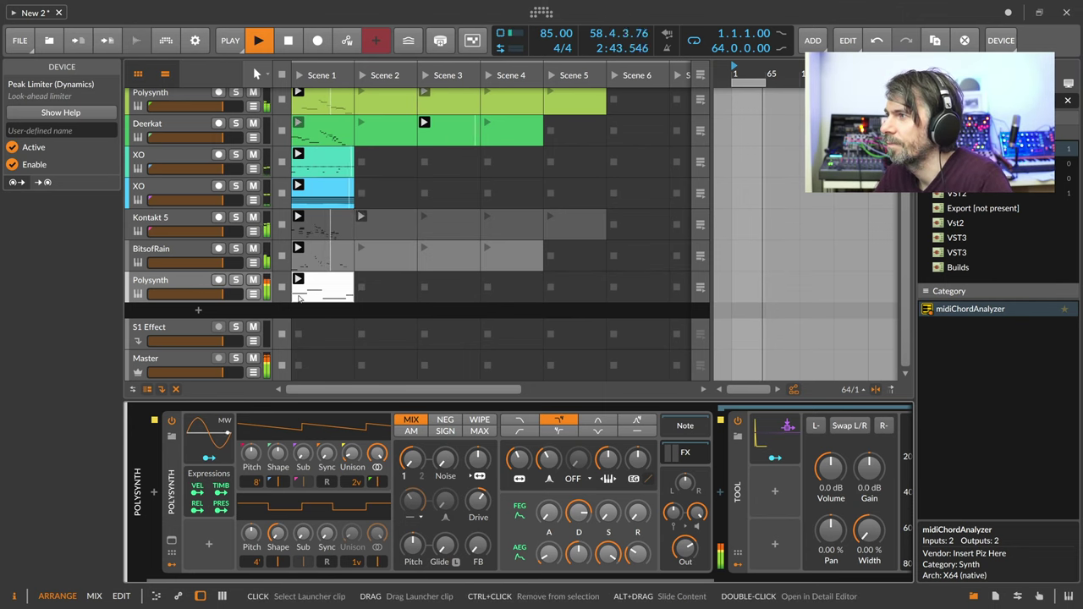
scroll(284, 295, up, 3)
scroll(271, 293, down, 3)
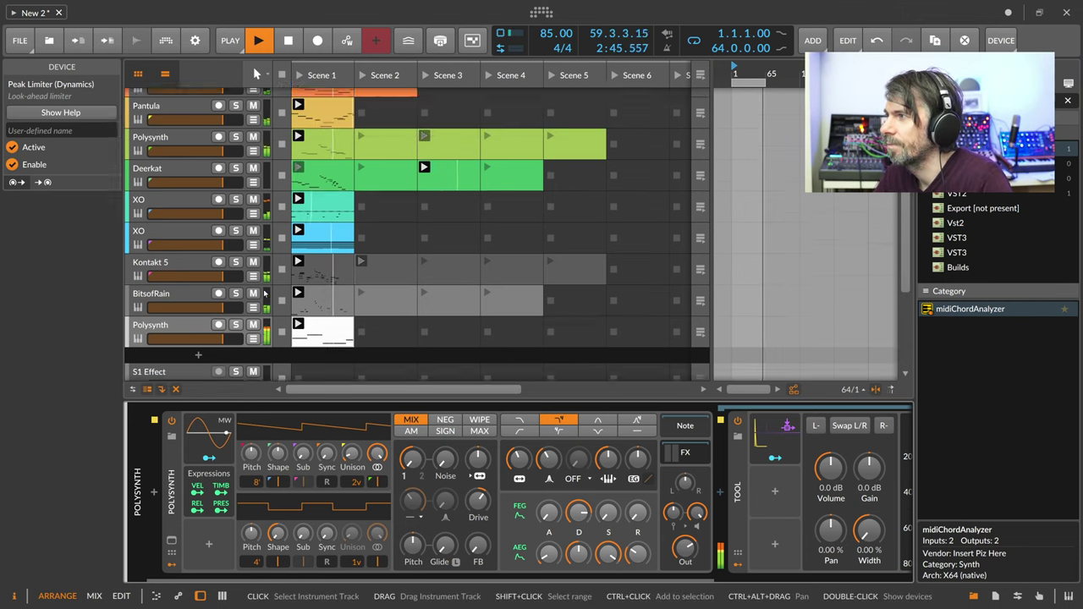
click(193, 288)
scroll(194, 283, up, 3)
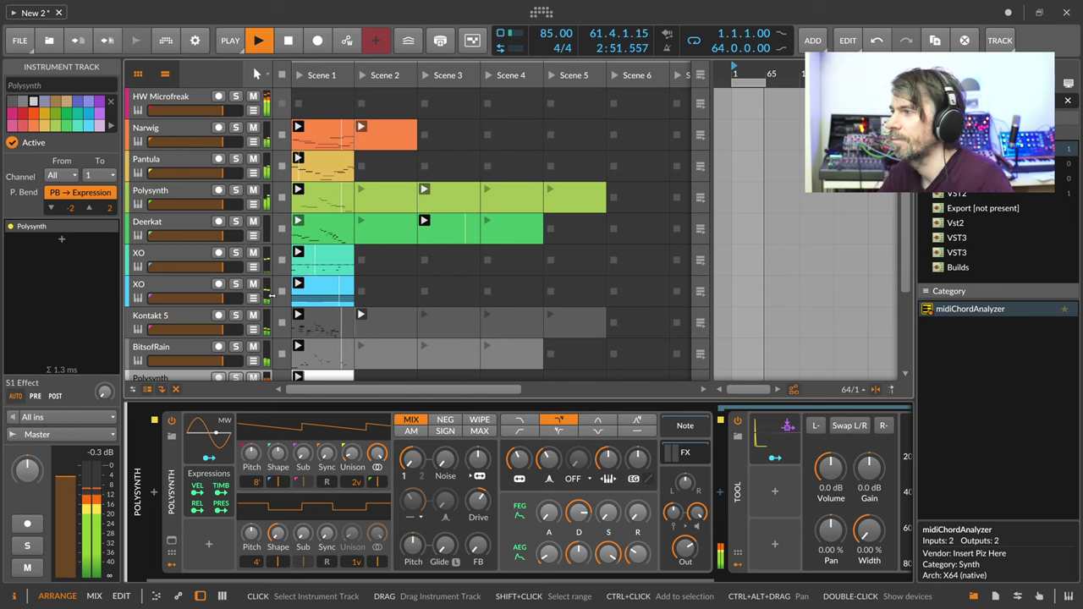
scroll(392, 375, down, 3)
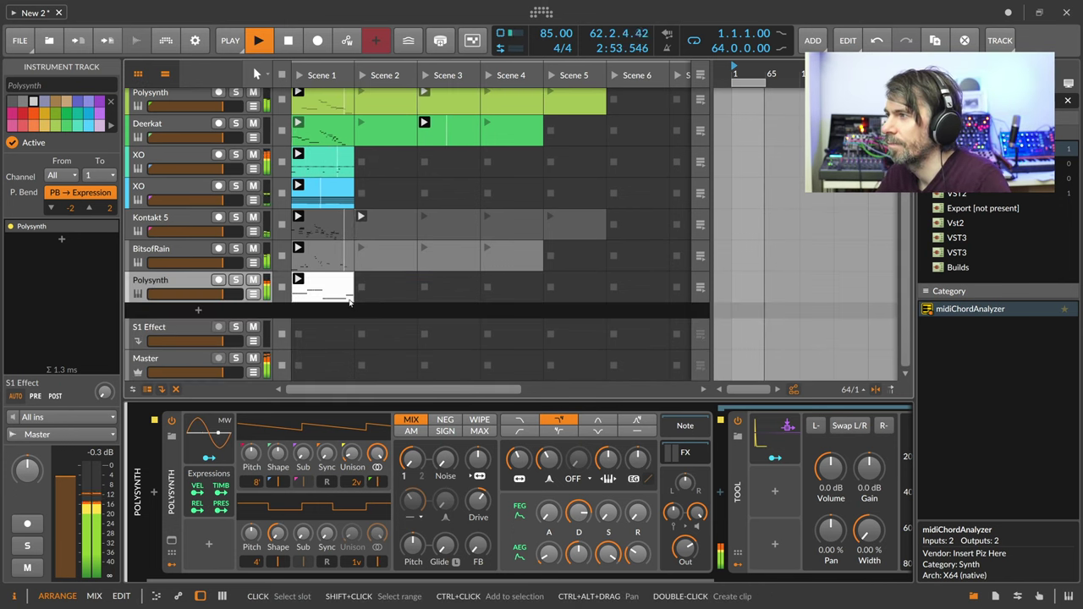
click(322, 292)
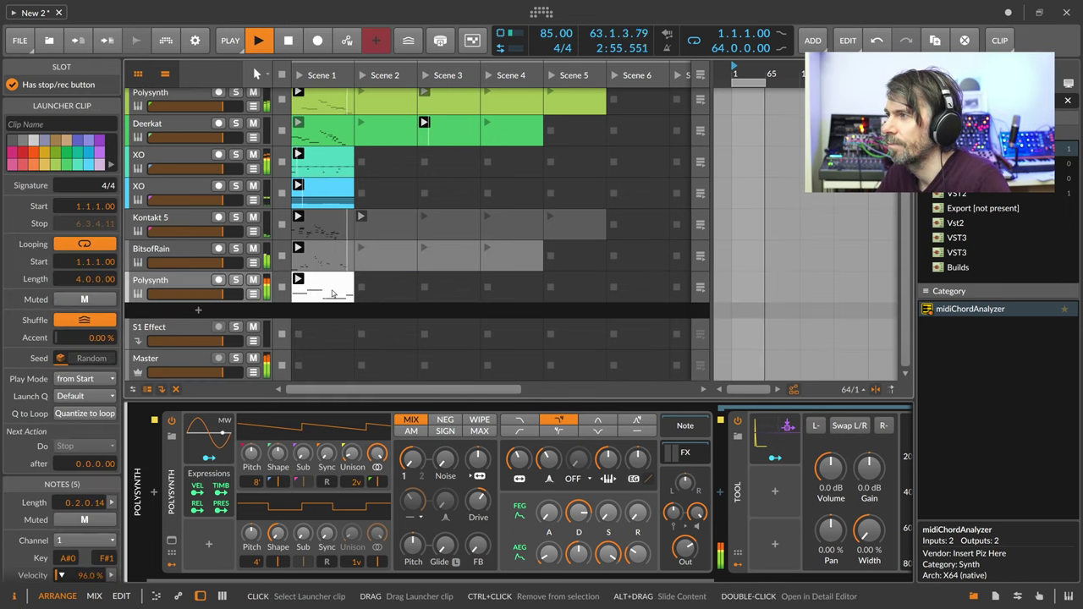
scroll(333, 294, up, 3)
scroll(332, 294, down, 3)
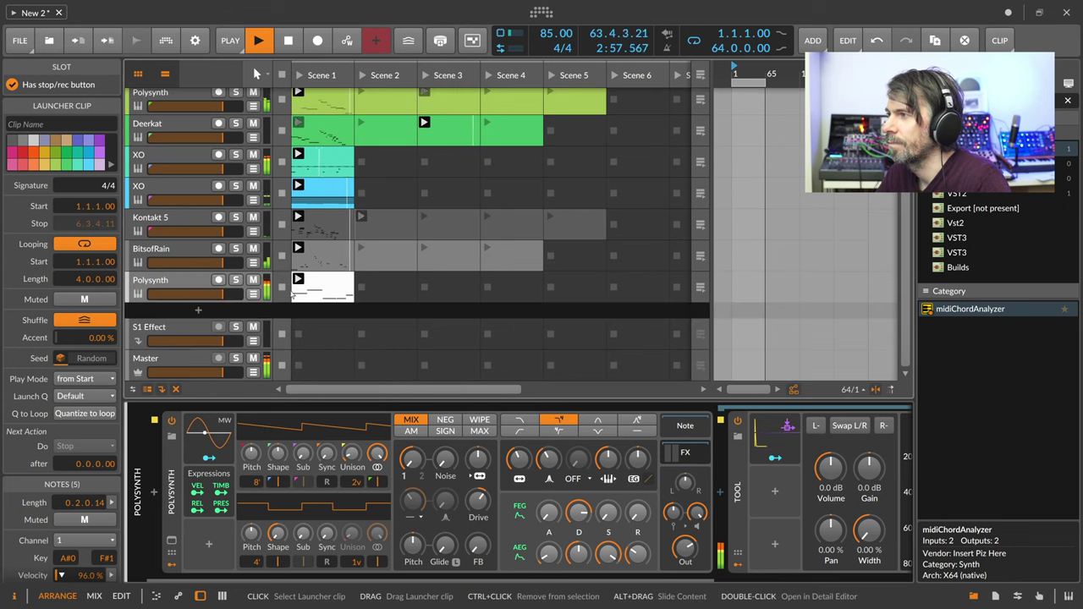
double_click(199, 311)
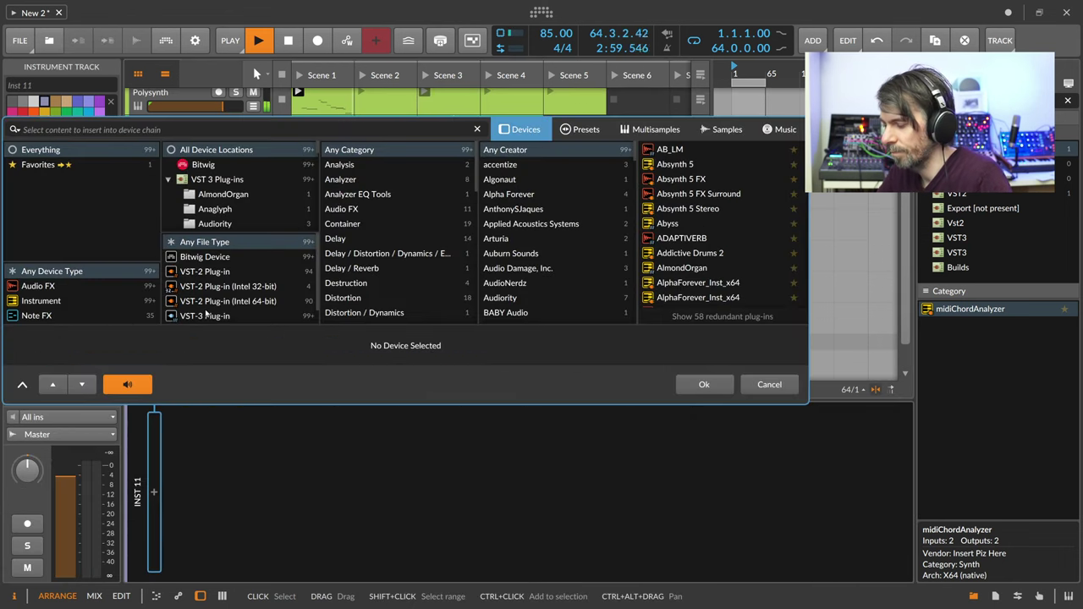
key(Escape)
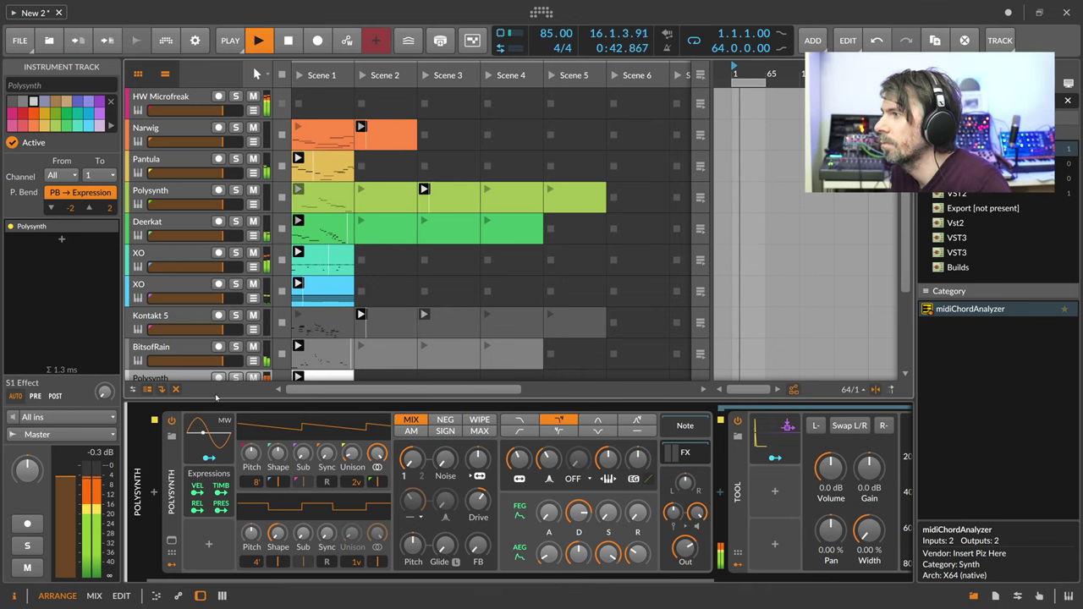
Capture a new source curve in the Master track's Ozone 8 matching EQ and set the match amount to 16%
key(d)
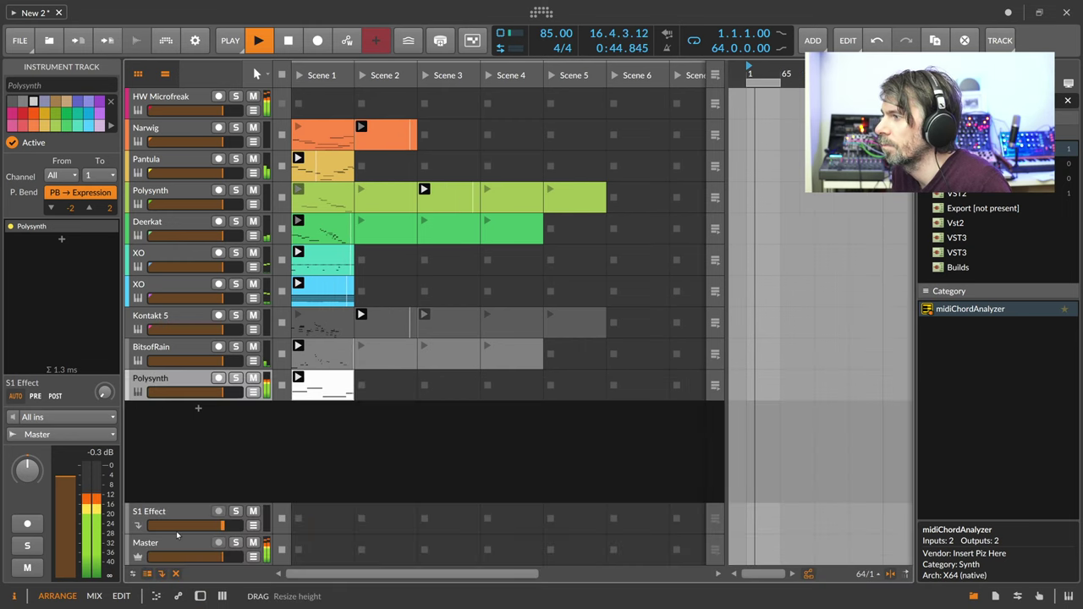
click(176, 541)
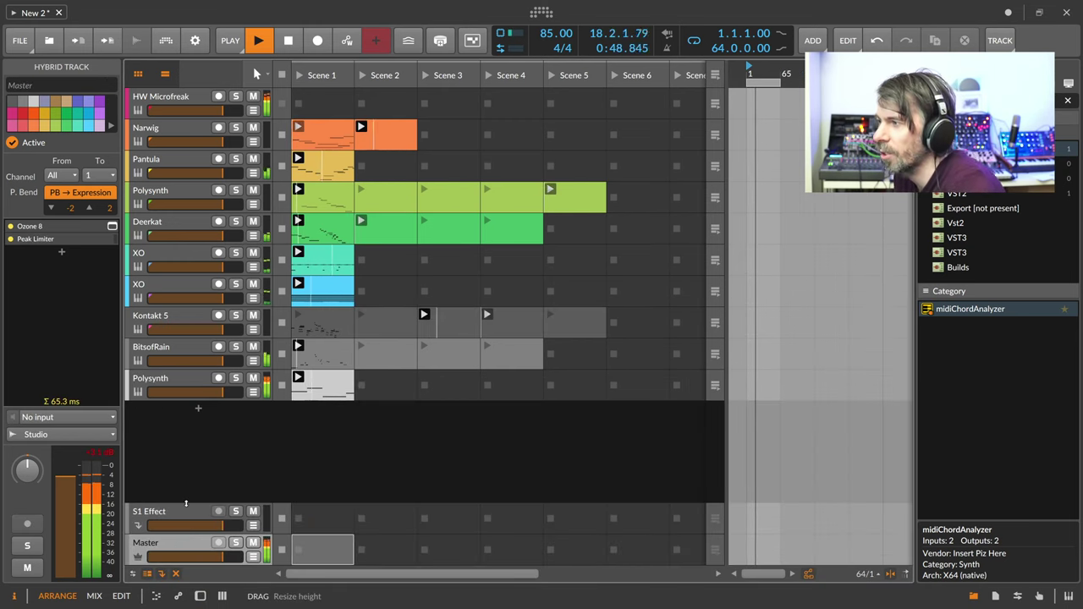
key(d)
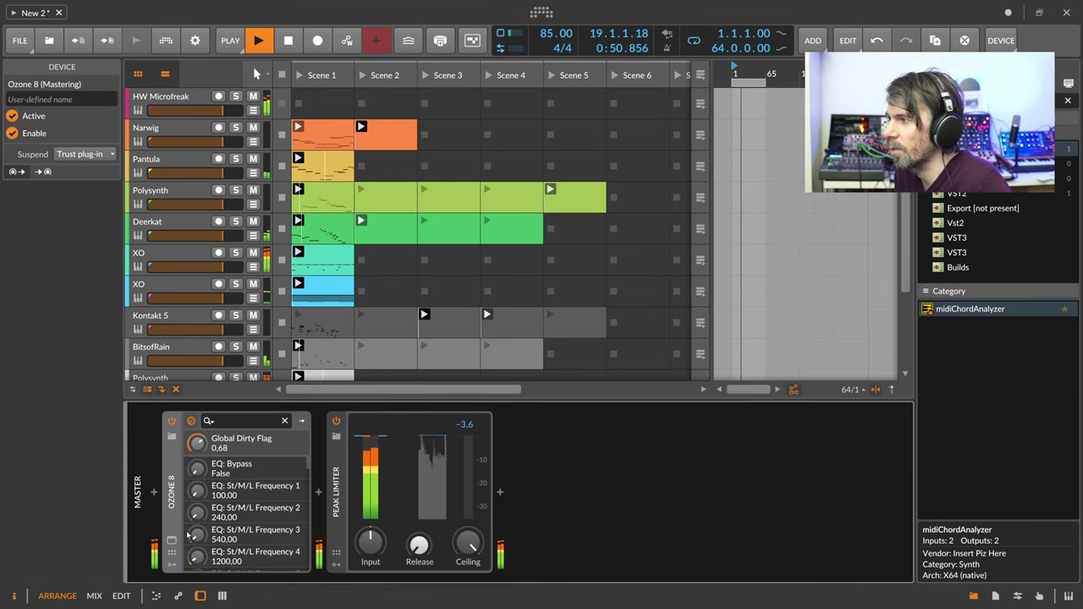
click(170, 540)
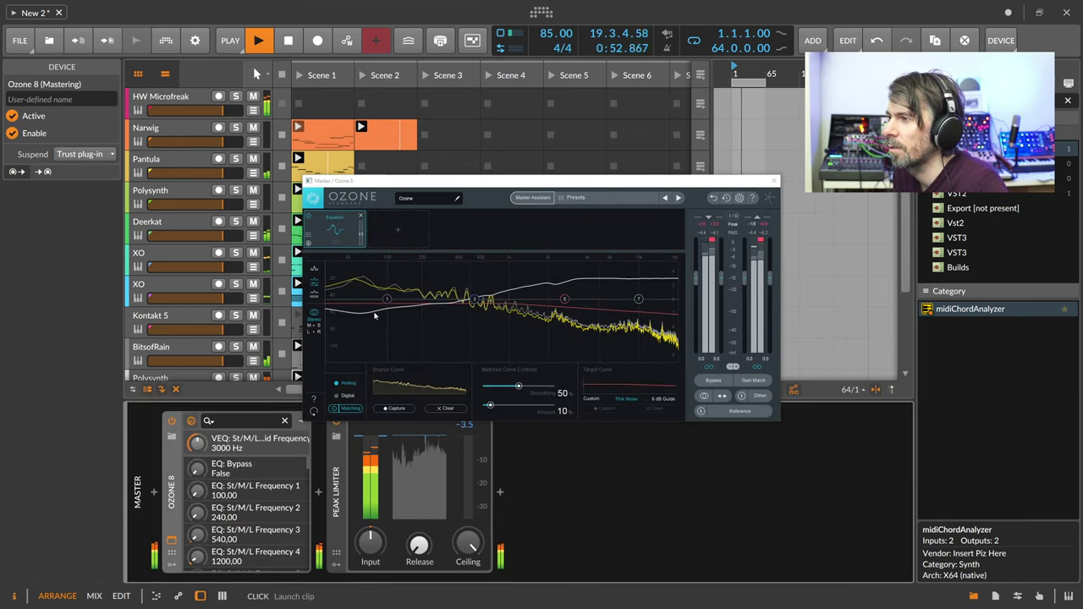
click(394, 407)
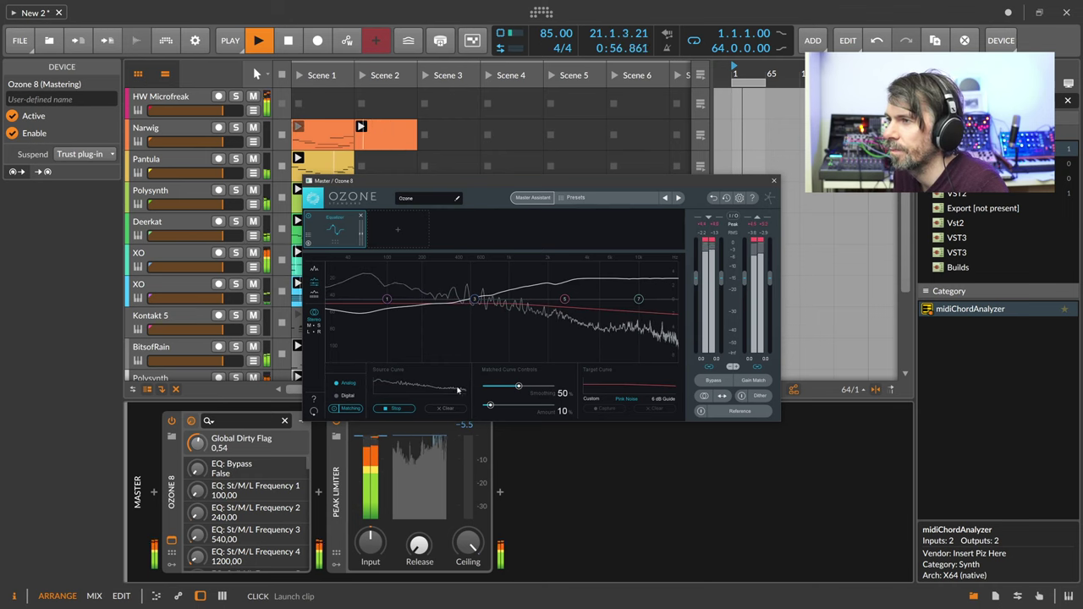
click(395, 407)
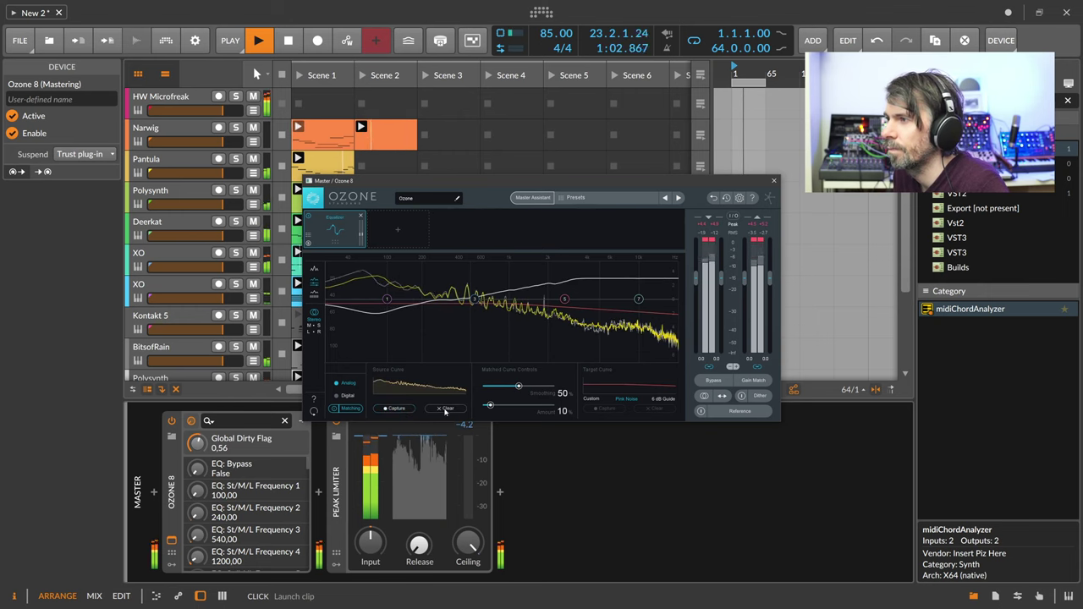
drag(489, 406, 493, 407)
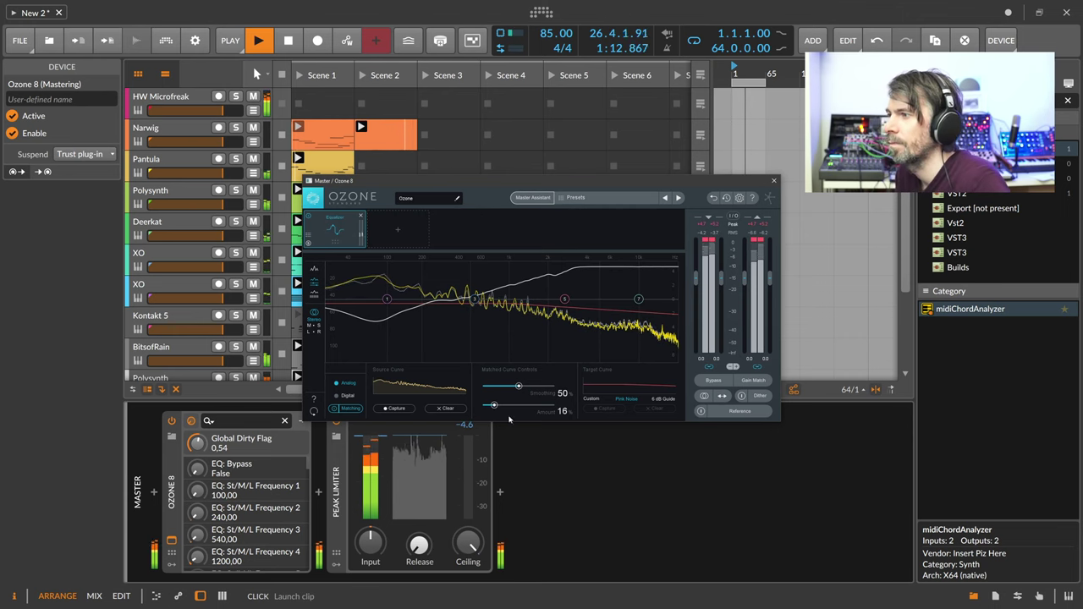
click(774, 181)
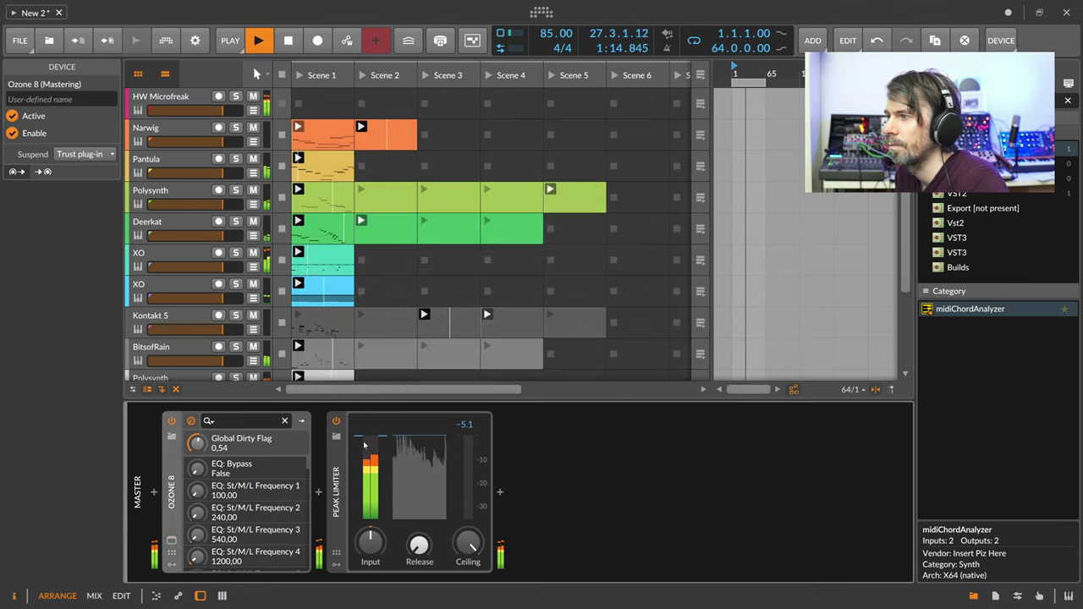
Insert Newfangled Elevate between Ozone 8 and the Peak Limiter on the Master track
click(319, 492)
text(ele)
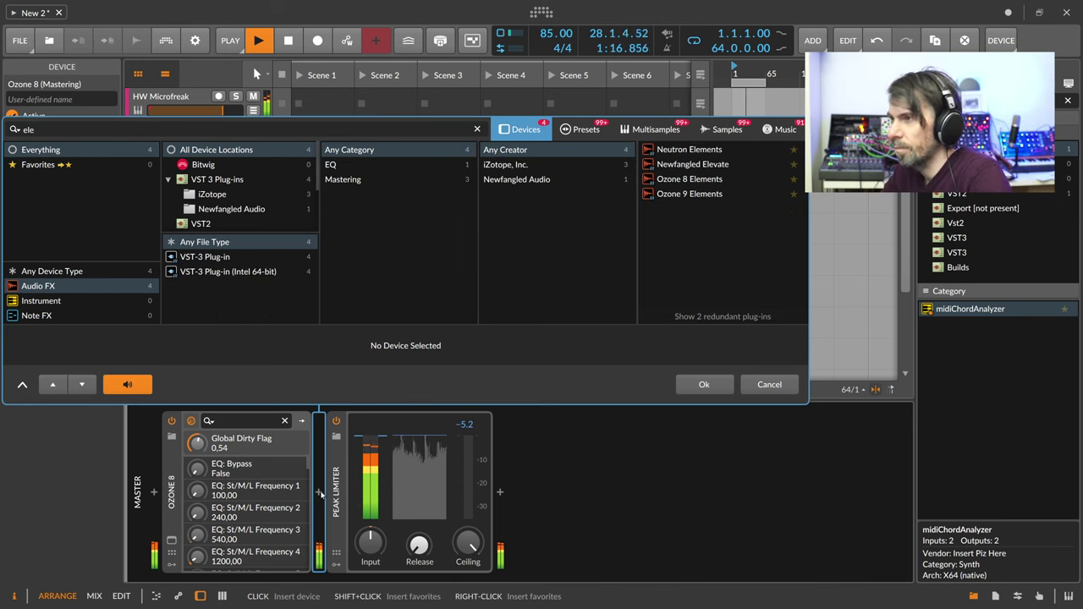
click(672, 164)
double_click(673, 165)
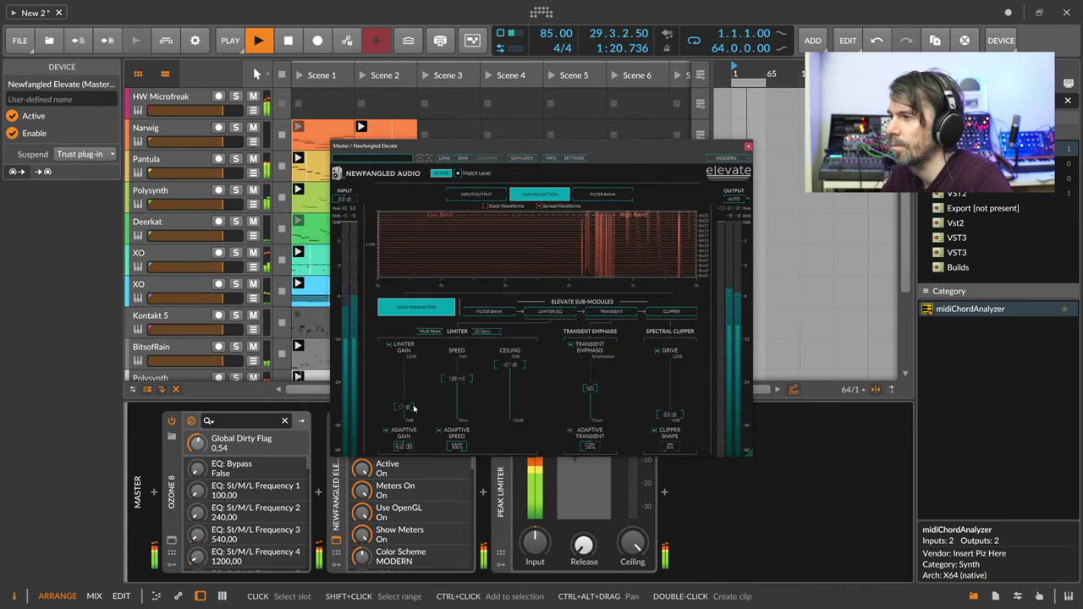
Set Elevate's limiter gain to about 1.8 dB and close its window
double_click(501, 490)
double_click(501, 491)
drag(569, 147, 555, 51)
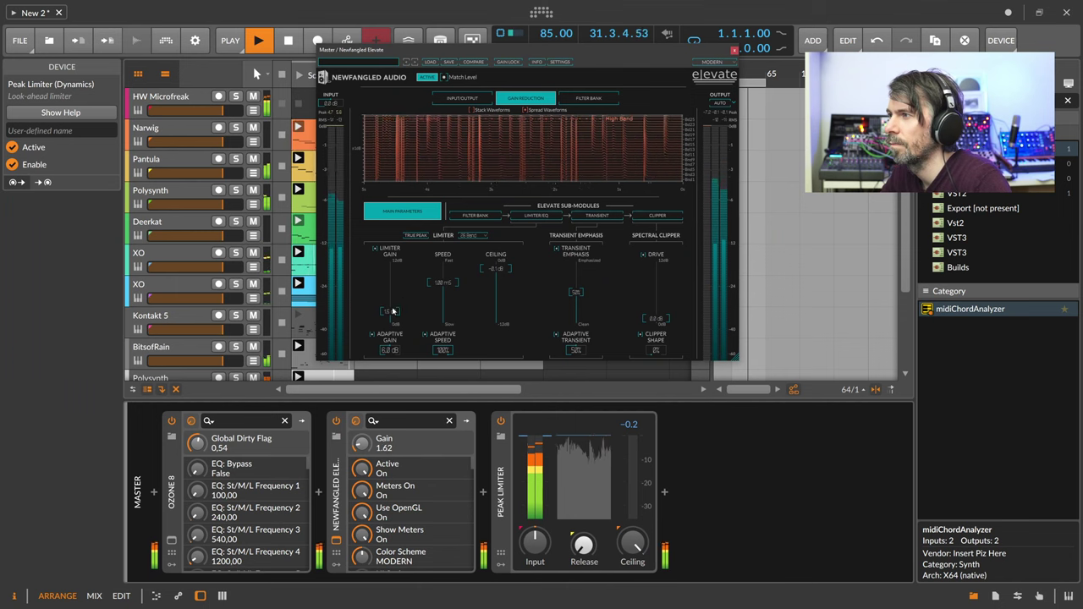
drag(393, 312, 393, 311)
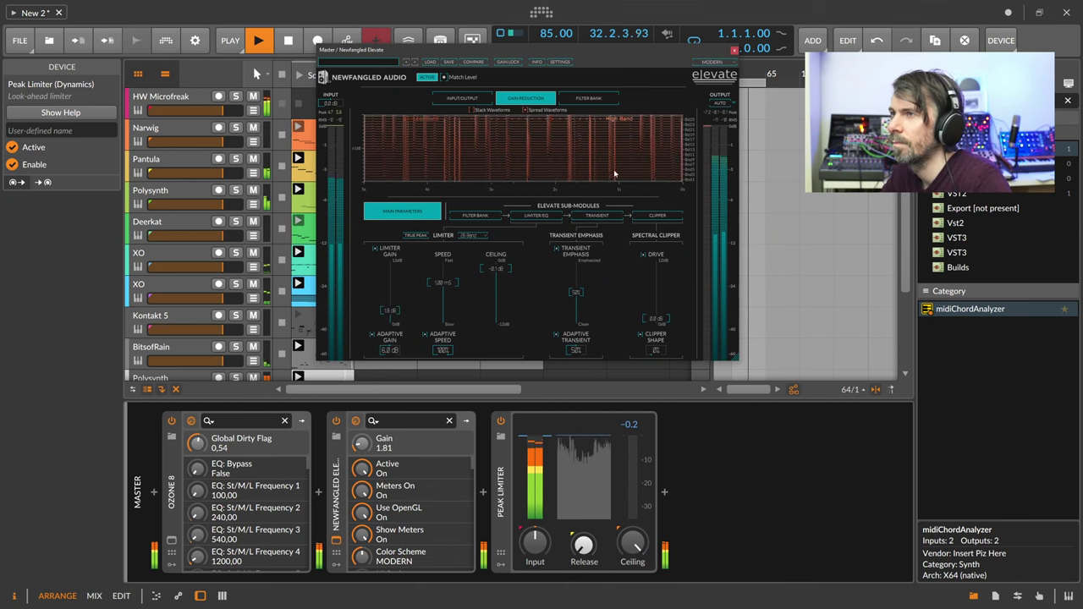
click(734, 50)
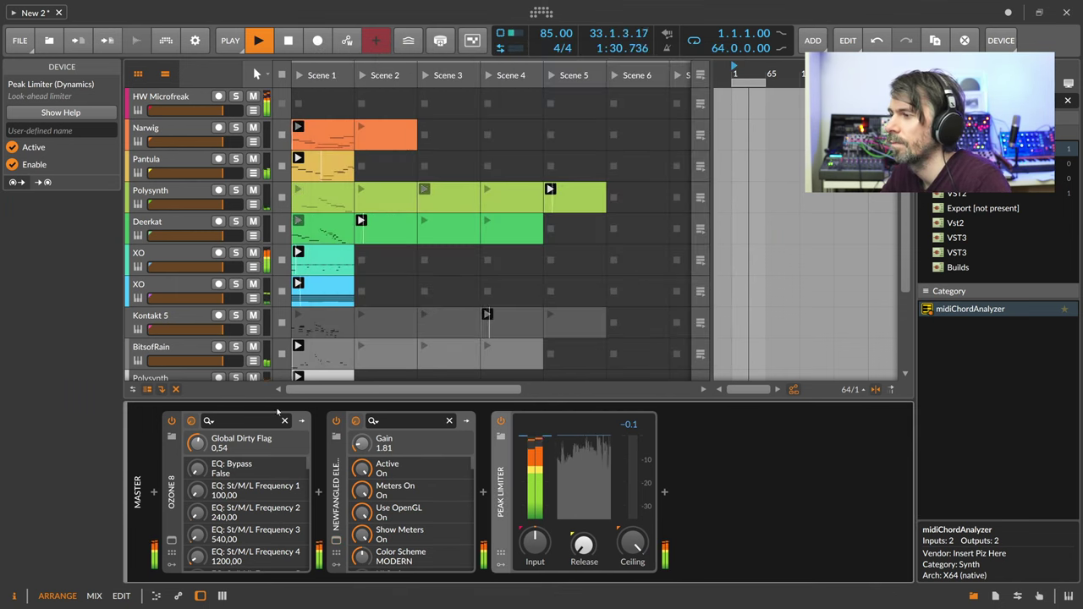
Insert an EQ-2 between Kontakt 5 and ValhallaSupermassive and set its low band to a low cut at 118 Hz
key(d)
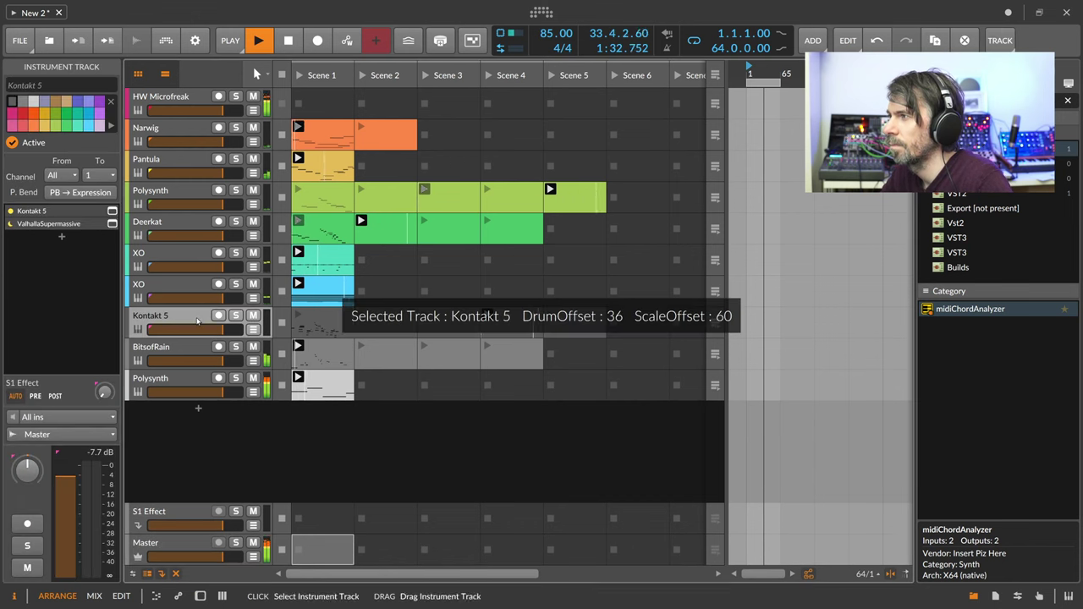
click(194, 319)
key(d)
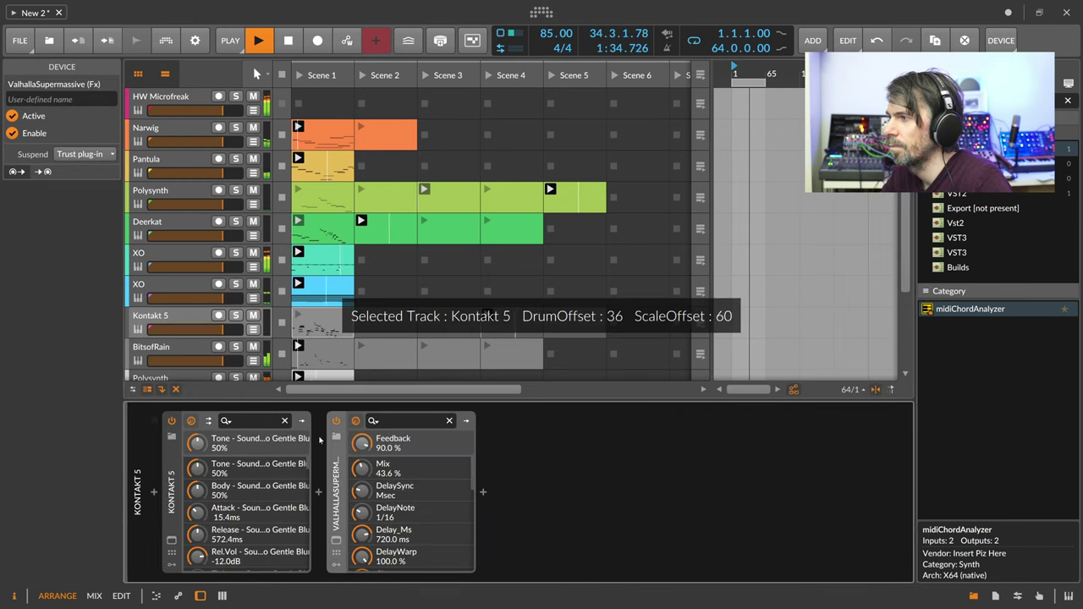
click(318, 491)
text(eq)
double_click(677, 165)
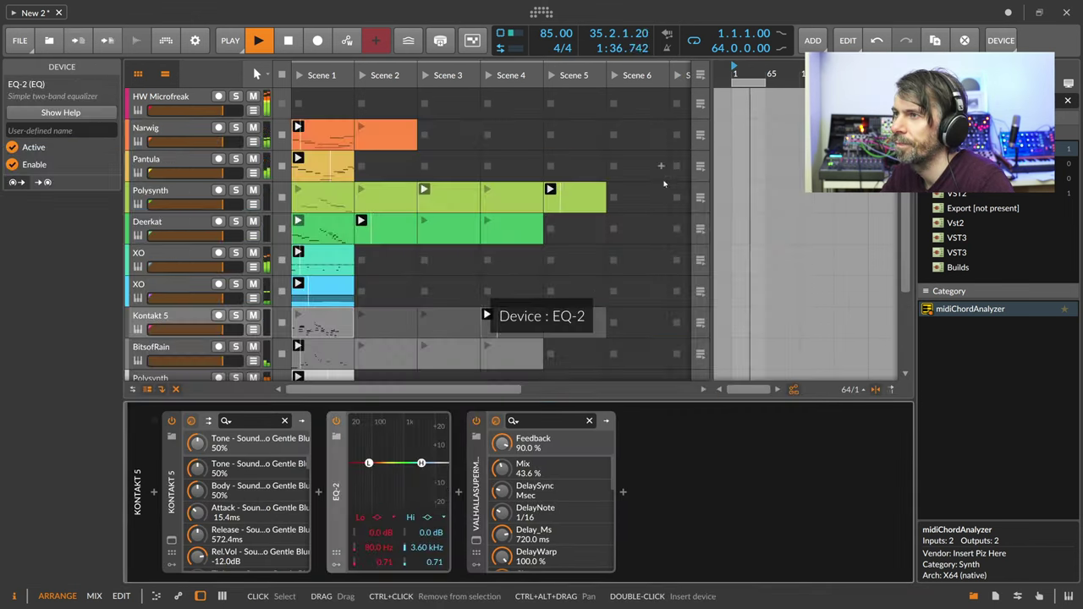
click(378, 517)
click(383, 548)
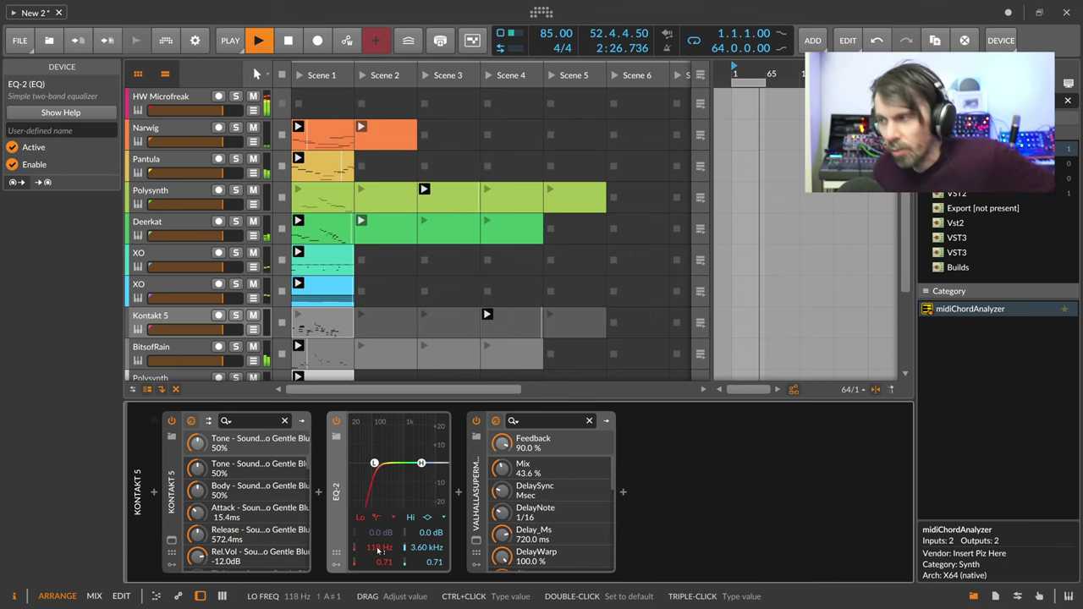
Add an audio track below the last Polysynth track, arm it for recording and set its input to HW Microfreak (POST)
scroll(215, 311, down, 3)
right_click(215, 311)
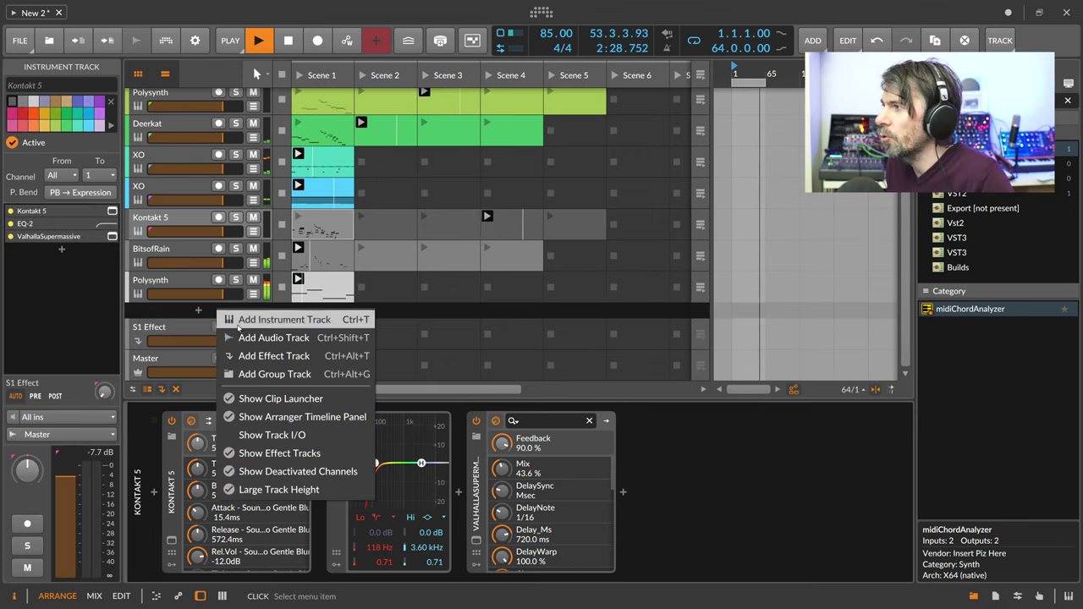
click(254, 332)
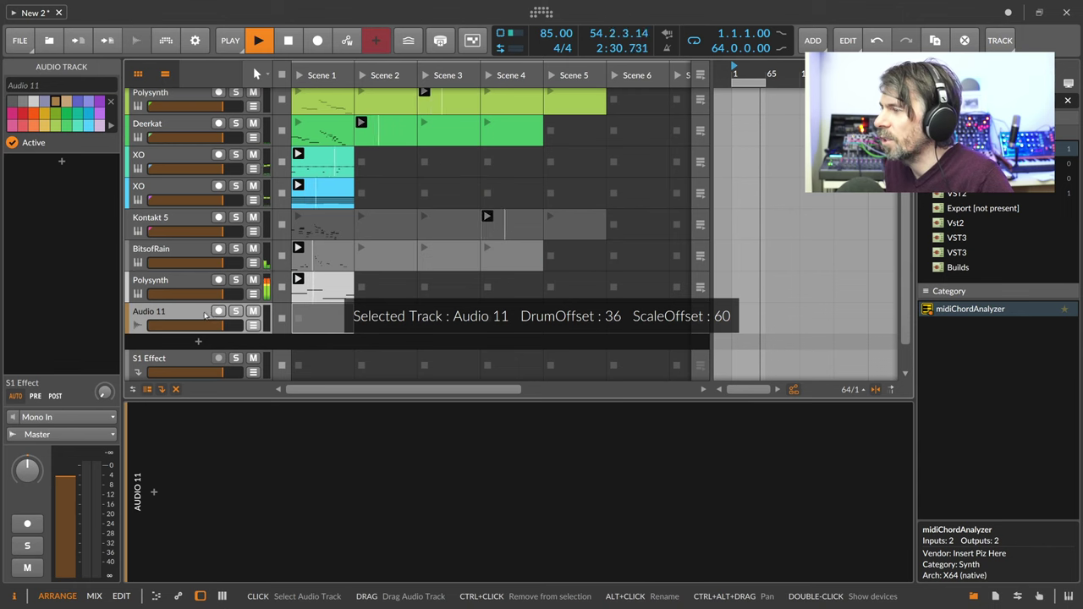
click(217, 312)
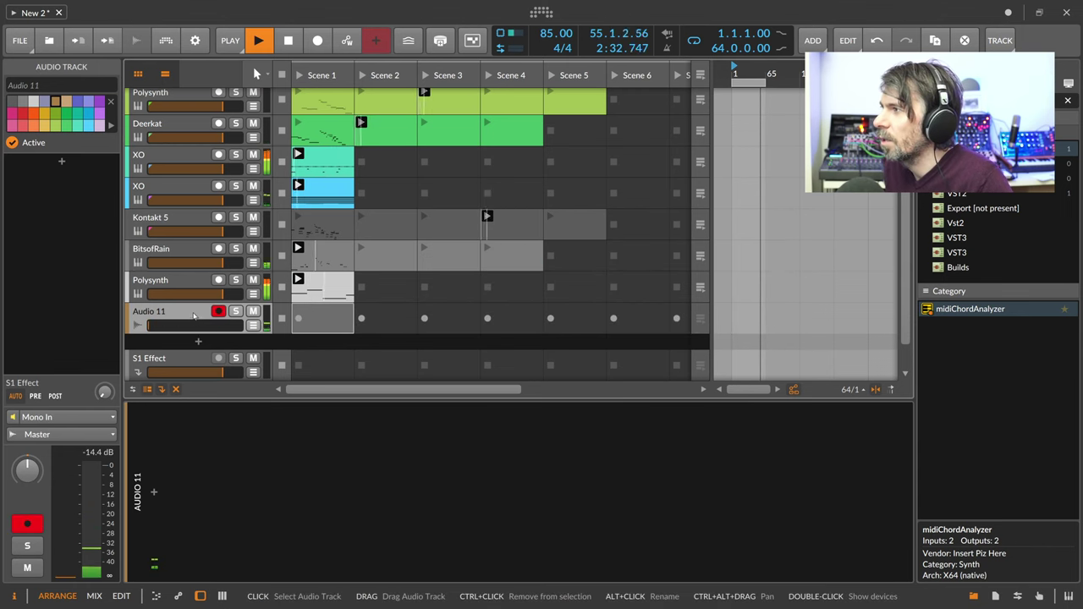
click(63, 417)
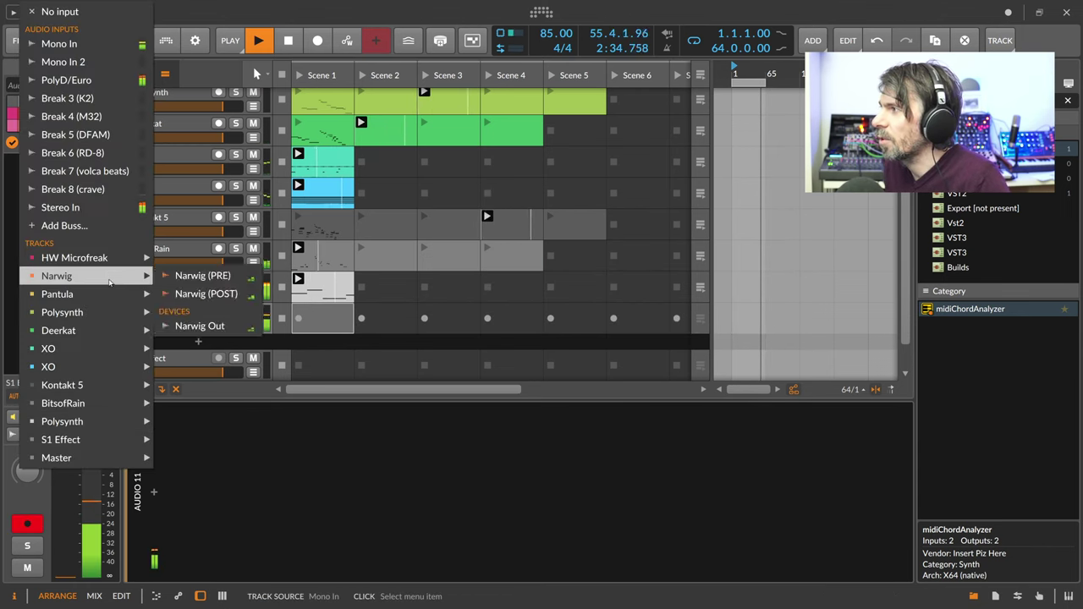
mouse_move(109, 265)
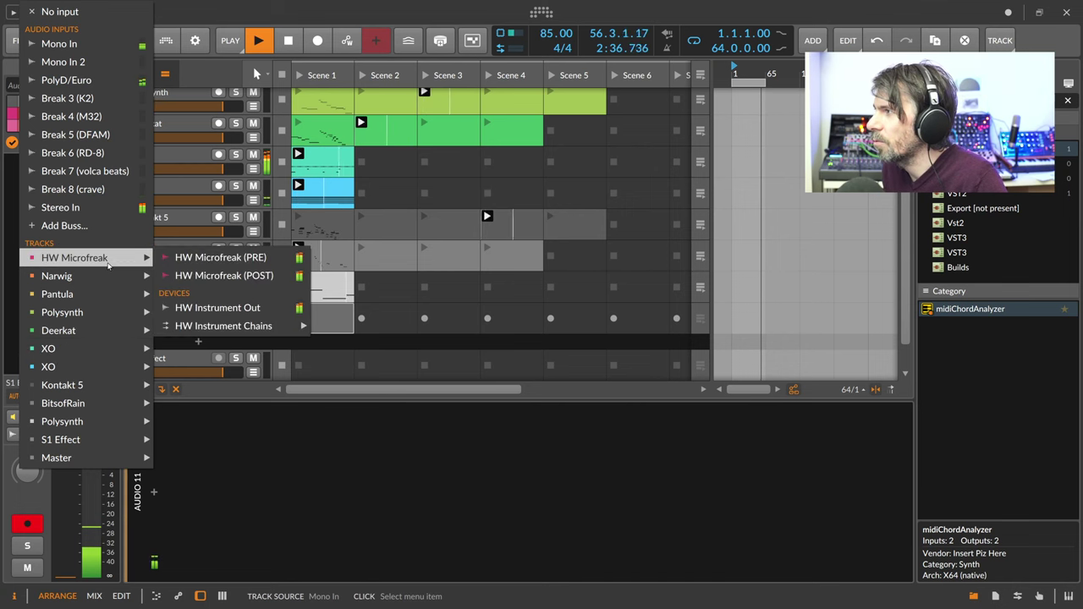
click(203, 273)
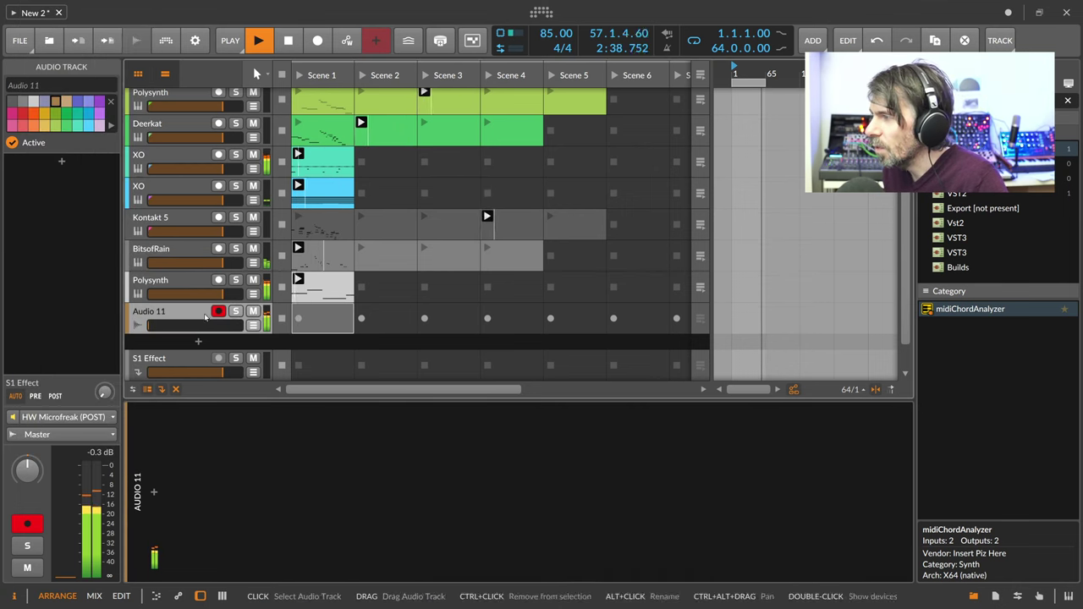
Check the HW Instrument device on the HW Microfreak track
scroll(180, 127, up, 3)
click(179, 105)
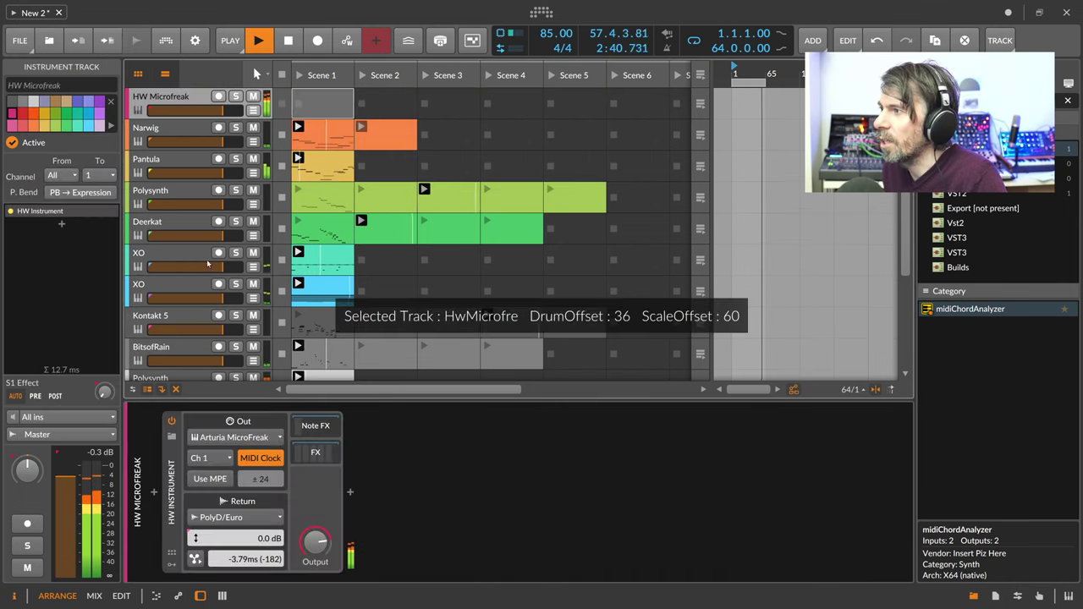
mouse_move(345, 579)
mouse_down()
mouse_move(673, 578)
mouse_move(338, 579)
mouse_up()
click(329, 455)
scroll(231, 322, down, 3)
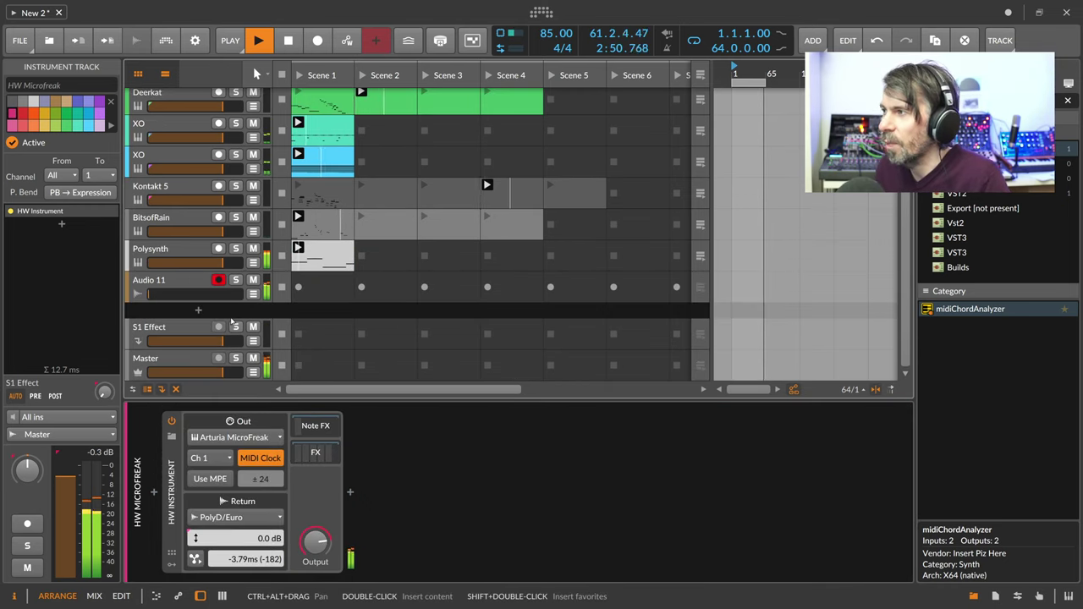
Record a 16-bar Microfreak clip in the Scene 1 slot of Audio 11 and check the post-recording action and delay settings
click(298, 287)
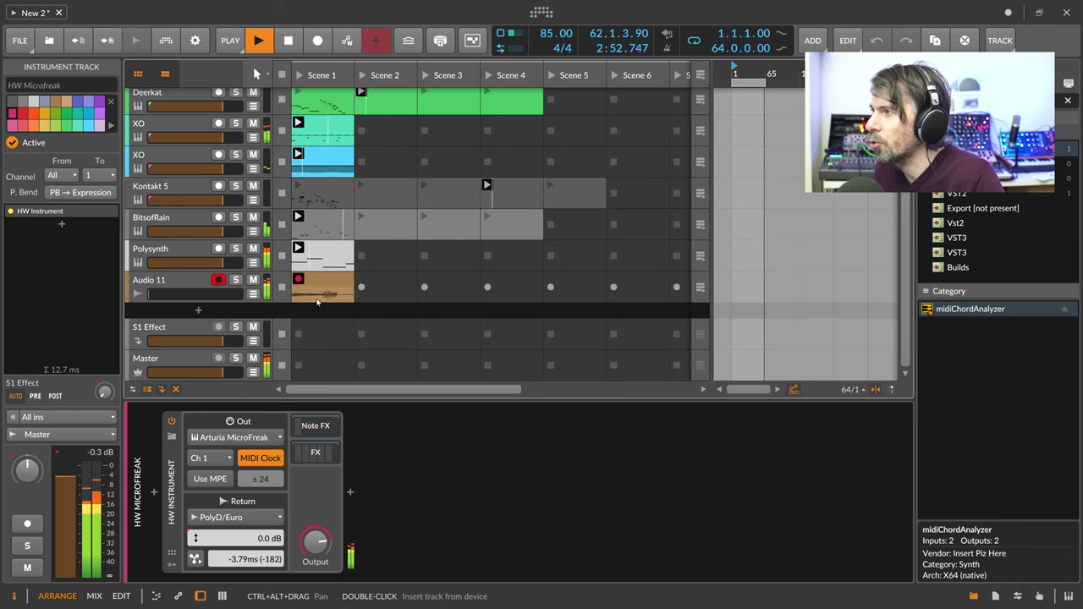
click(315, 292)
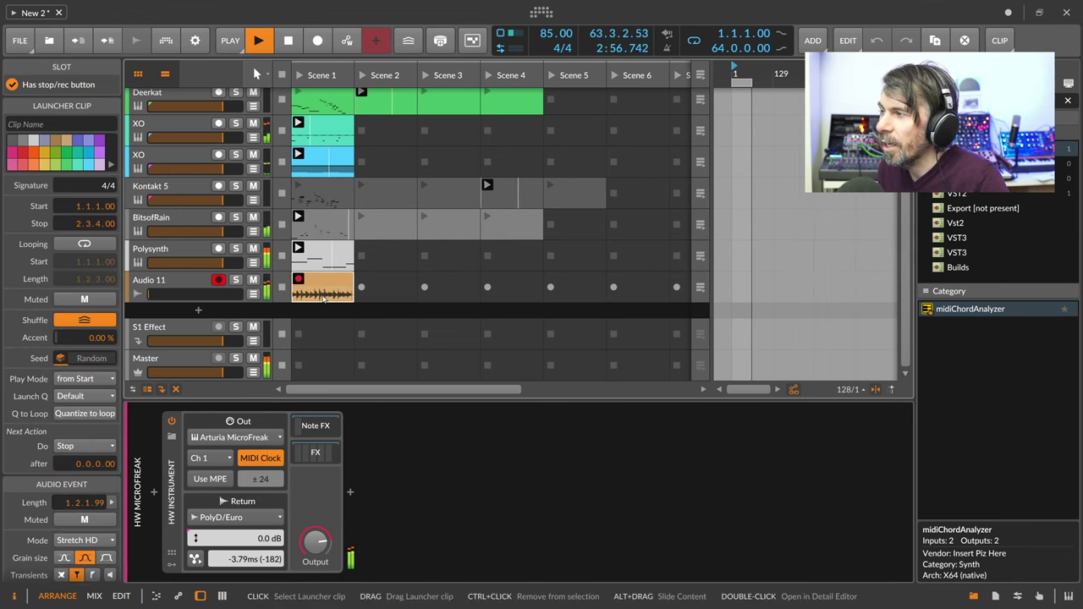
click(230, 40)
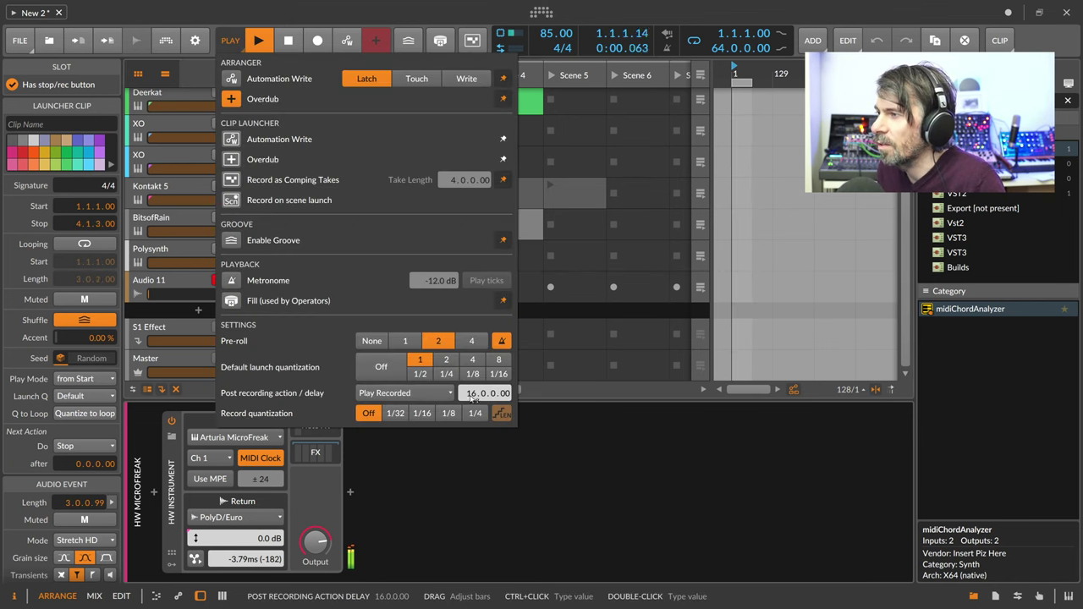
click(230, 40)
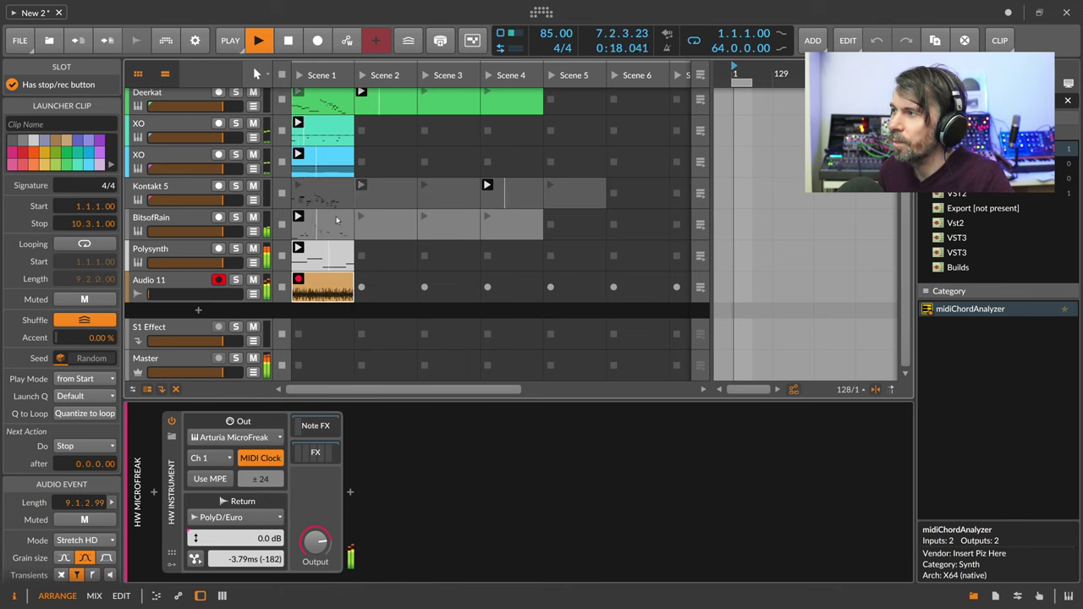
scroll(332, 293, up, 5)
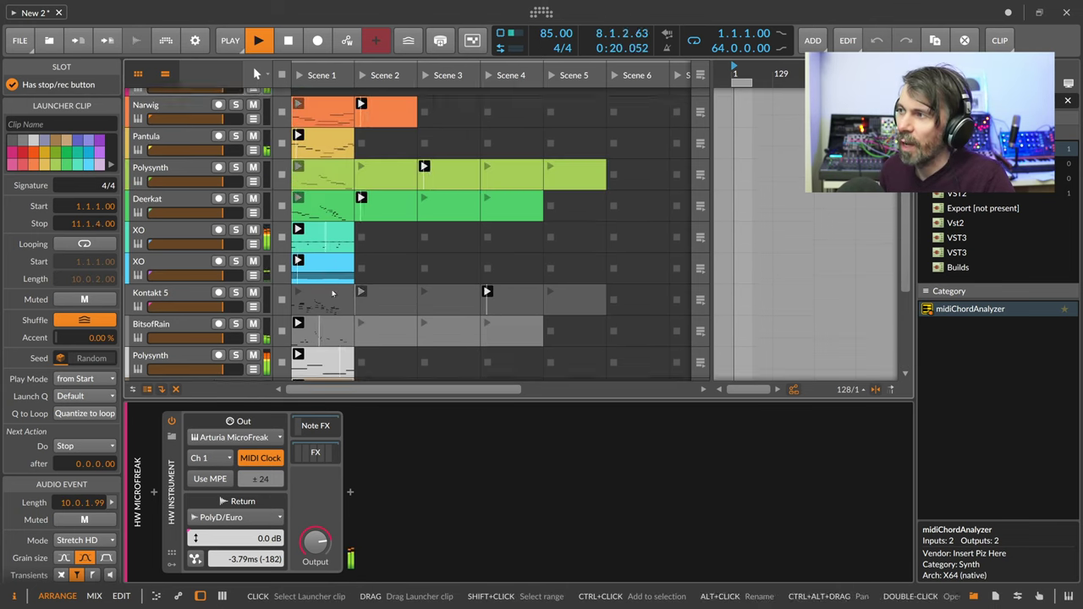
scroll(330, 313, down, 4)
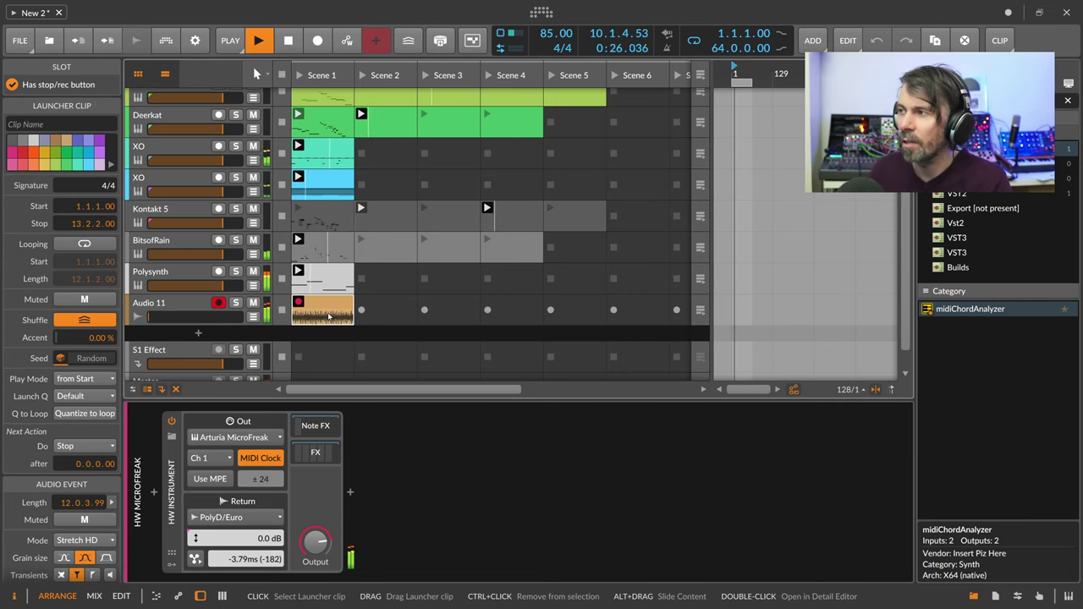
scroll(364, 296, up, 4)
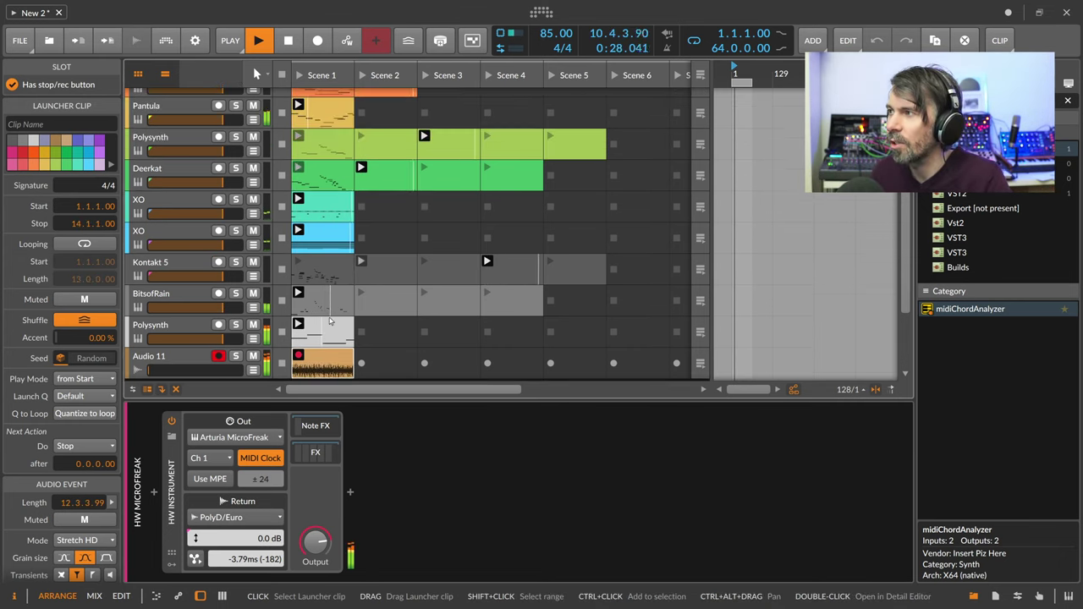
scroll(403, 276, down, 4)
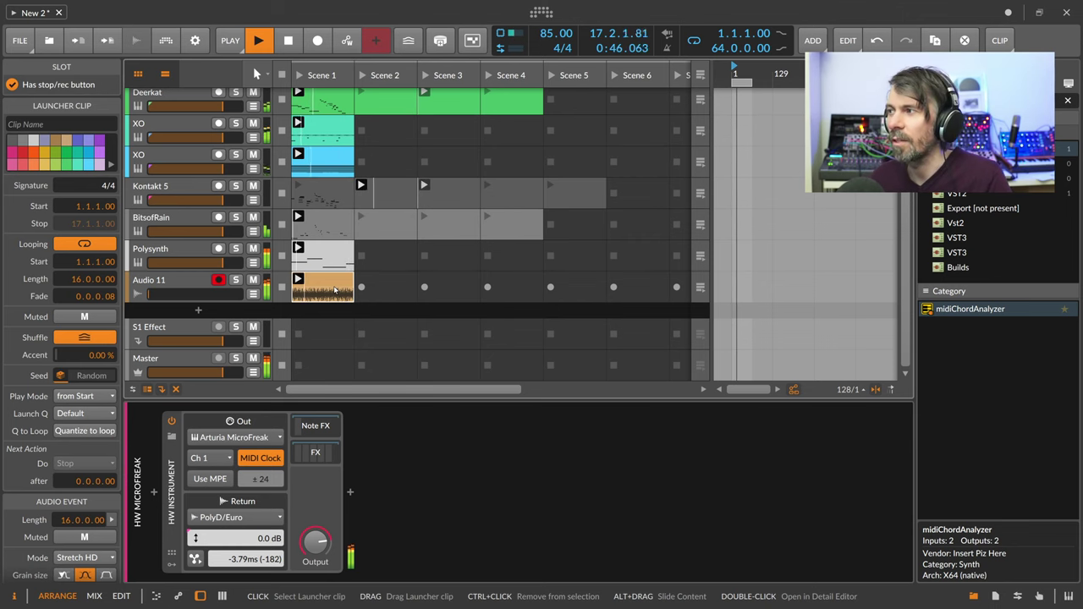
scroll(306, 291, up, 4)
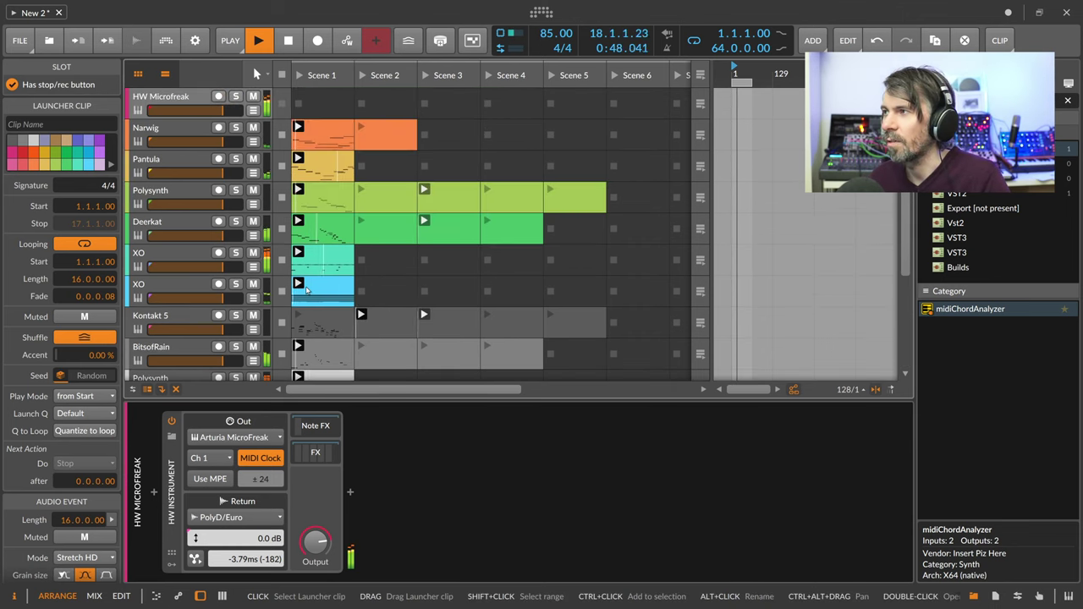